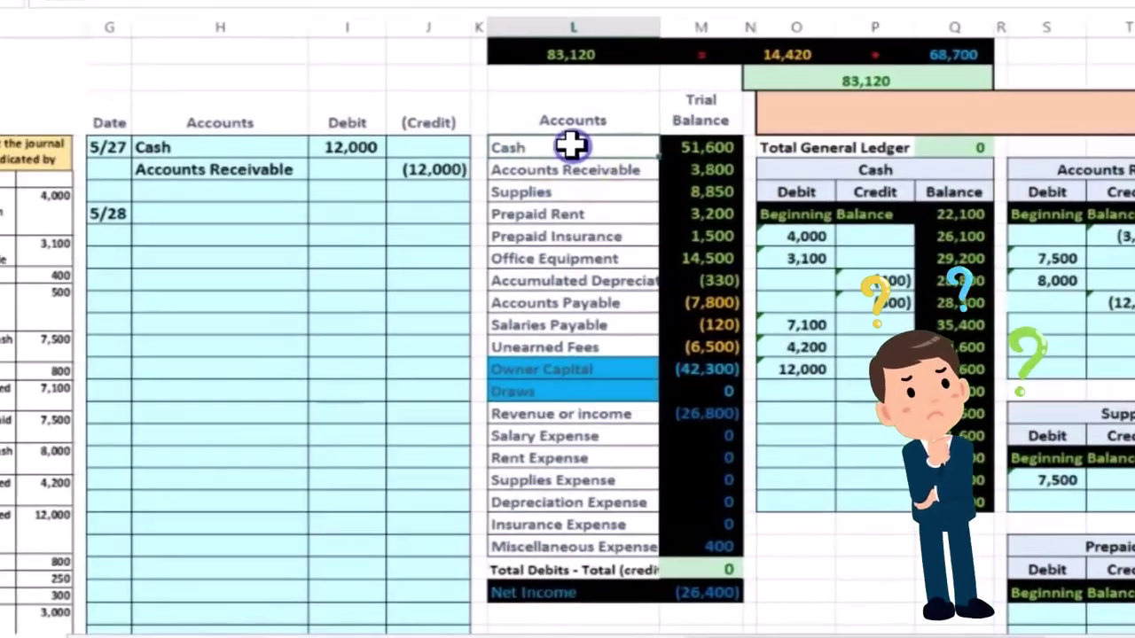
Copy the Cash account name from the trial balance into the line below the 5/28 date in the journal.
{"action": "right_click", "coordinate": [611, 261]}
{"action": "left_click", "coordinate": [614, 168]}
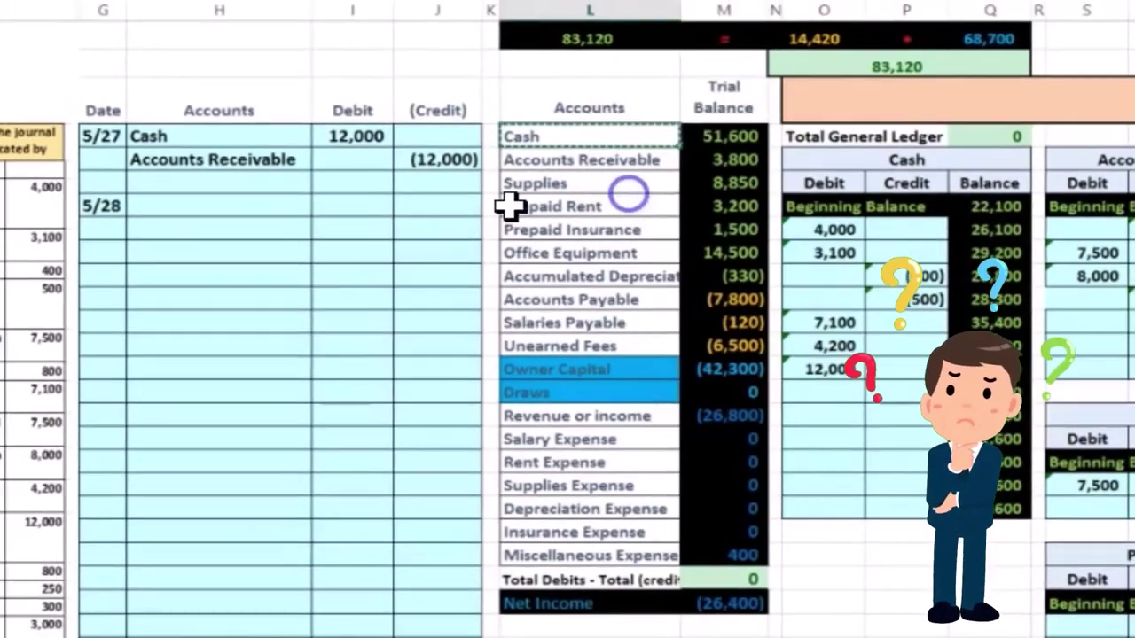
{"action": "left_click", "coordinate": [132, 196]}
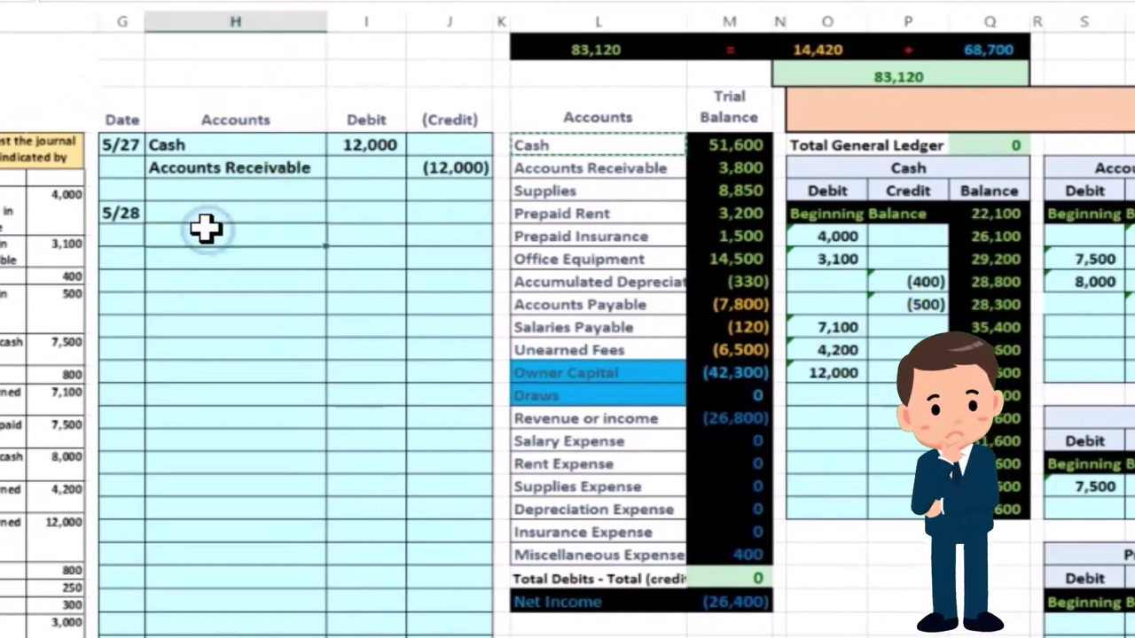
{"action": "right_click", "coordinate": [207, 229]}
{"action": "left_click", "coordinate": [306, 278]}
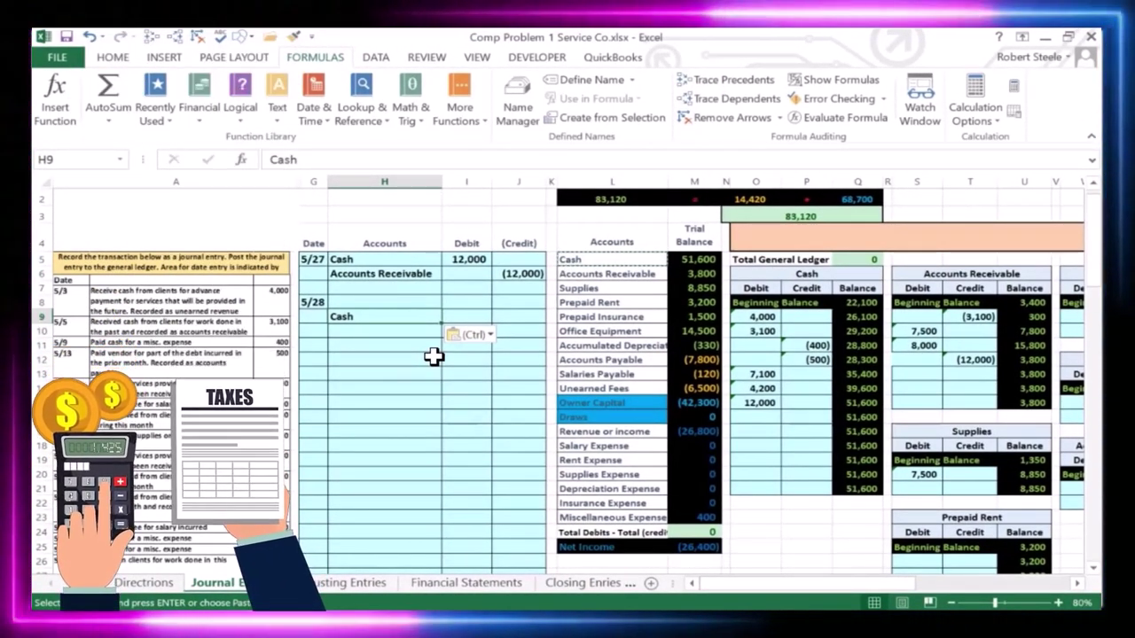
Enter a credit of -800 on the 5/28 Cash line and a debit of 800 on the line above it.
{"action": "key", "text": "Right"}
{"action": "key", "text": "Right"}
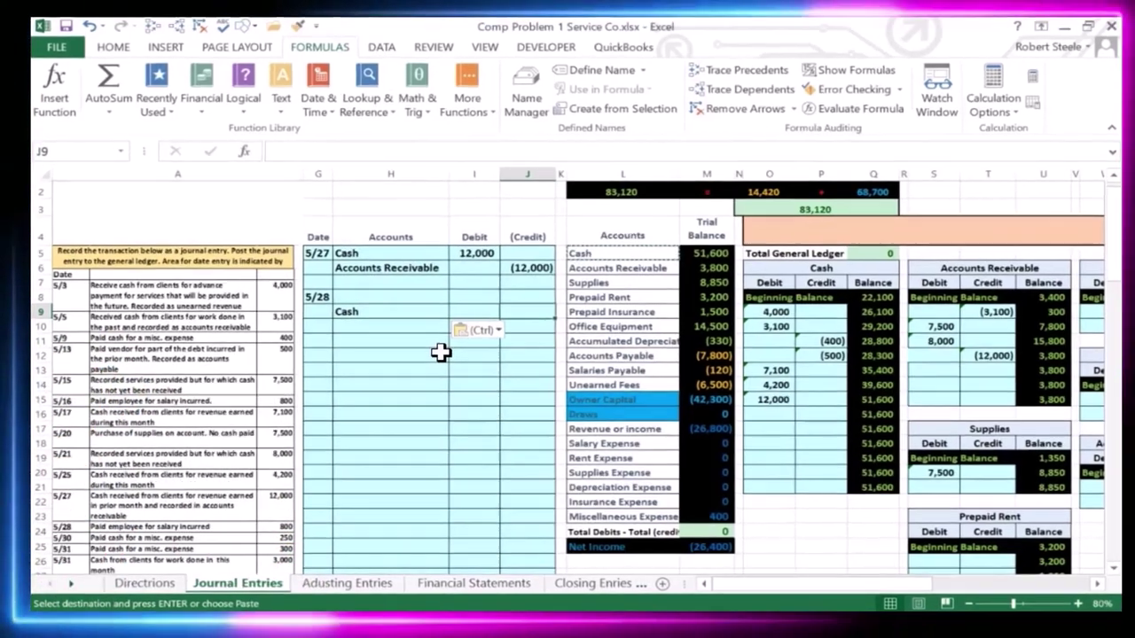
{"action": "type", "text": "-"}
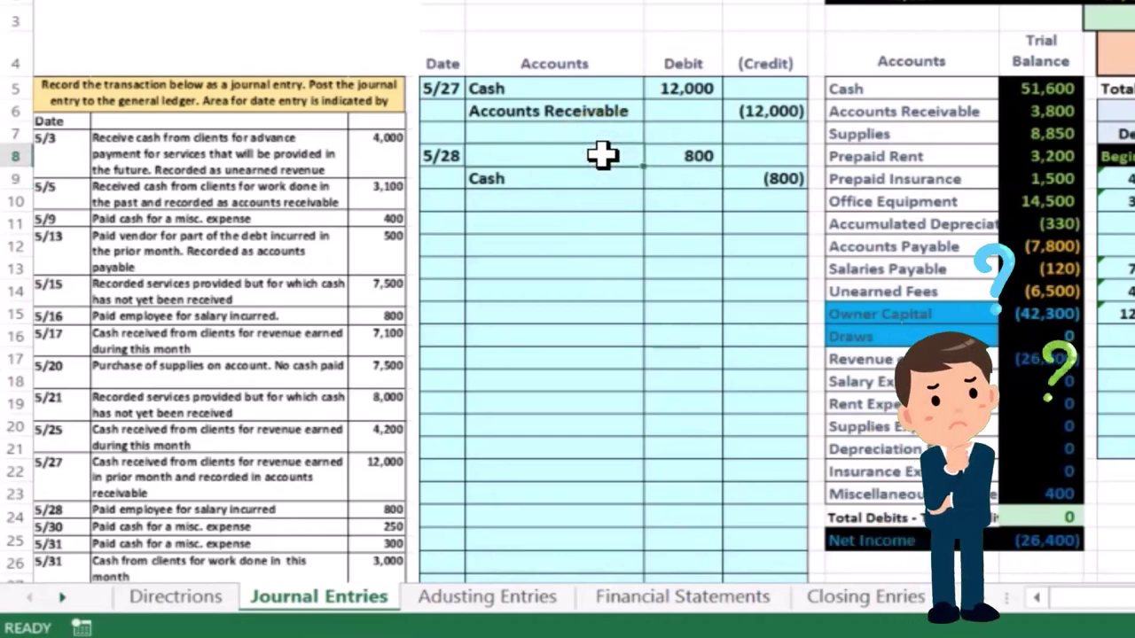
Copy Salary Expense from the trial balance accounts into the 5/28 debit line, pasting only its value.
{"action": "left_click", "coordinate": [864, 86]}
{"action": "left_click_drag", "start_coordinate": [865, 86], "coordinate": [862, 494]}
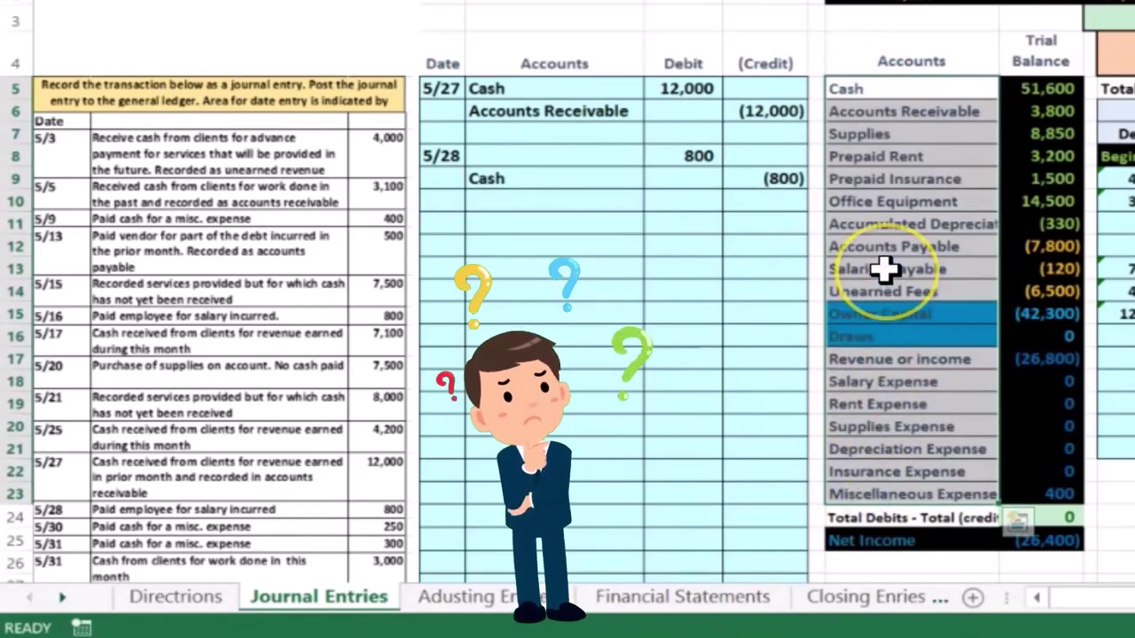
{"action": "left_click", "coordinate": [890, 381]}
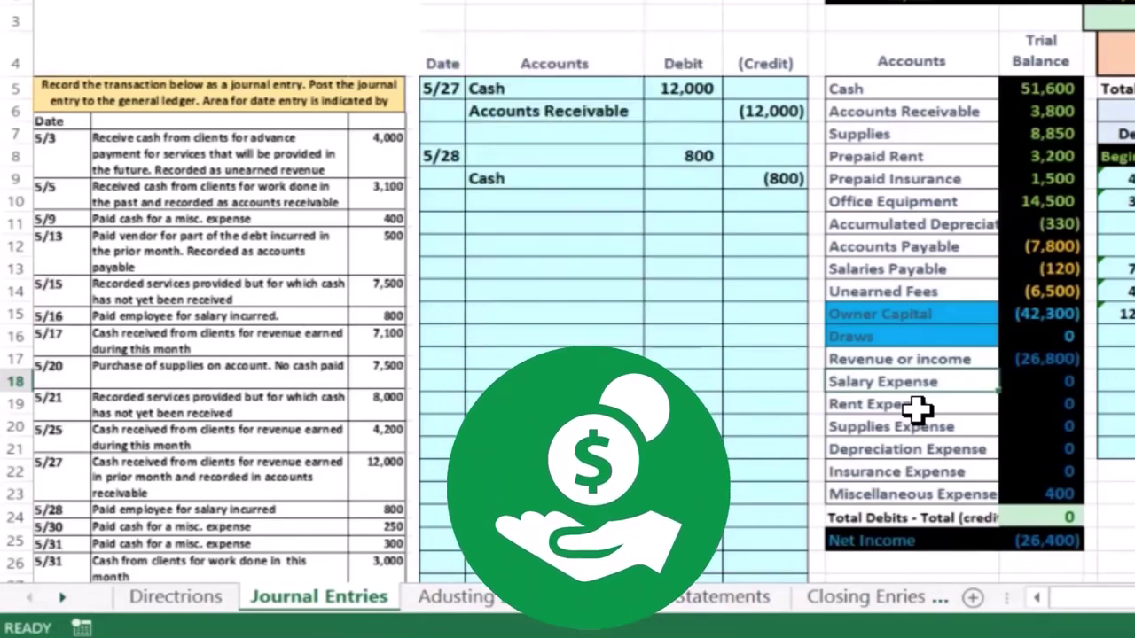
{"action": "left_click", "coordinate": [1068, 496]}
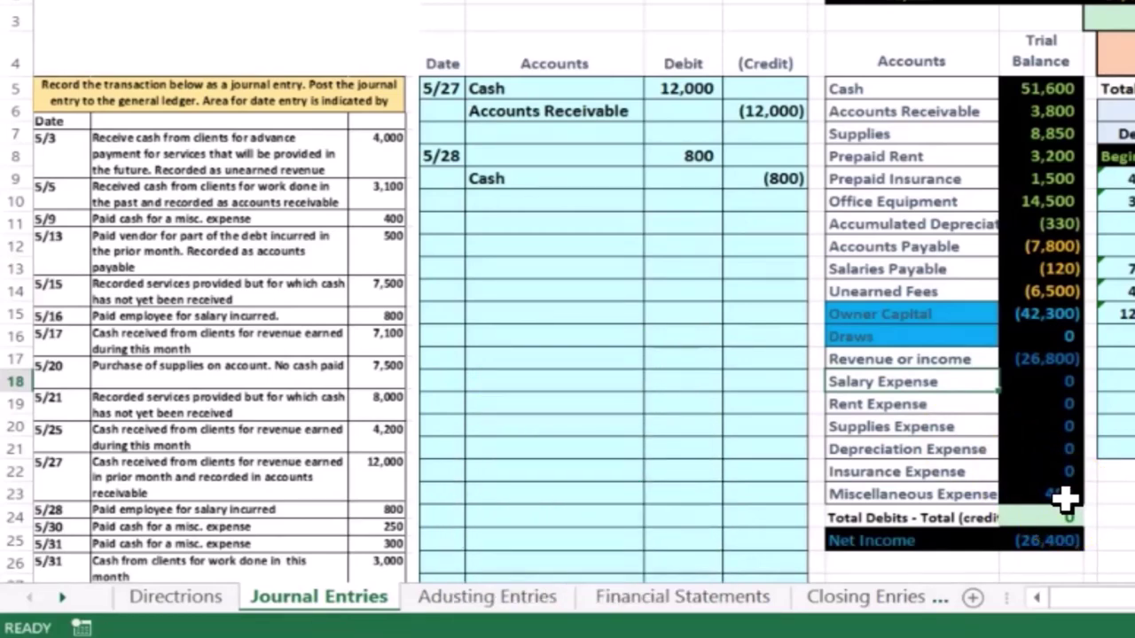
{"action": "right_click", "coordinate": [922, 383]}
{"action": "left_click", "coordinate": [988, 2]}
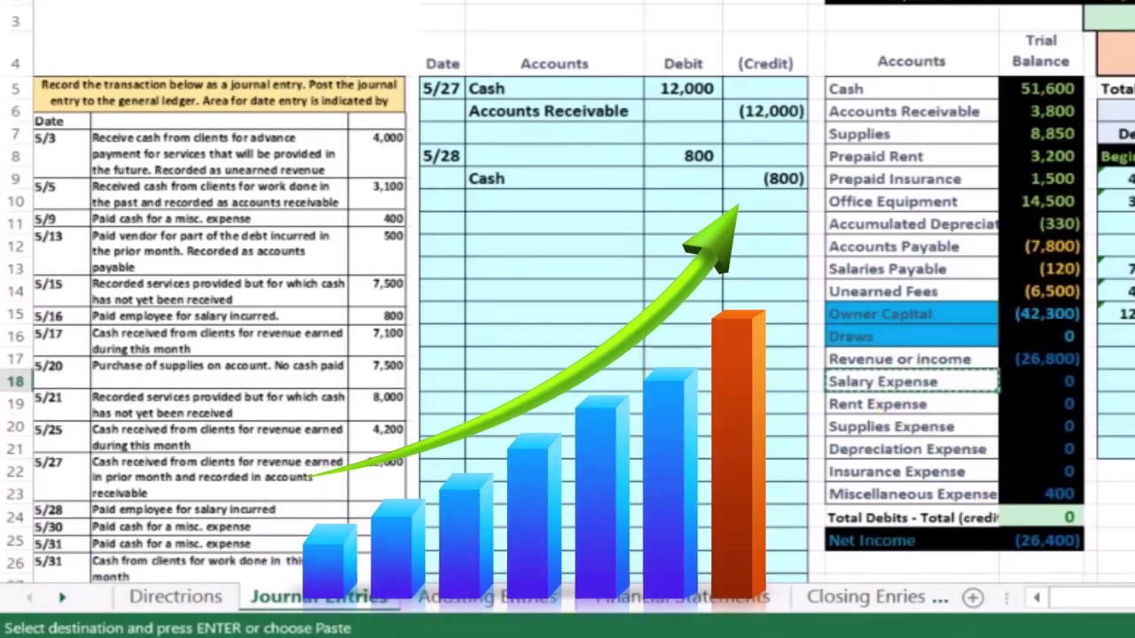
{"action": "left_click", "coordinate": [543, 157]}
{"action": "right_click", "coordinate": [522, 155]}
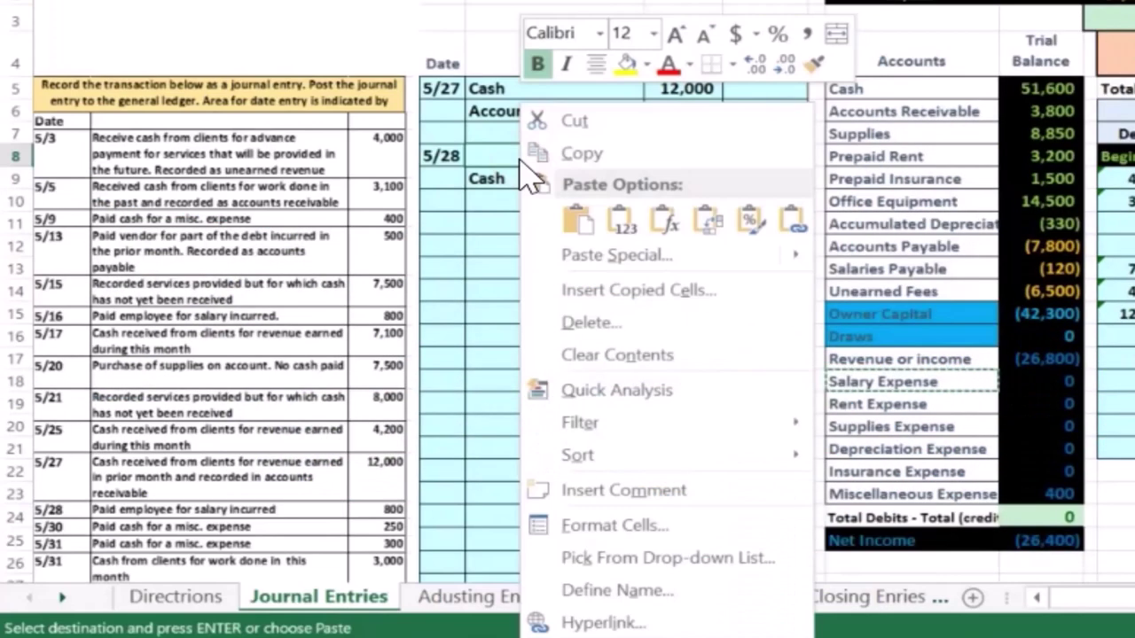
{"action": "left_click", "coordinate": [619, 223]}
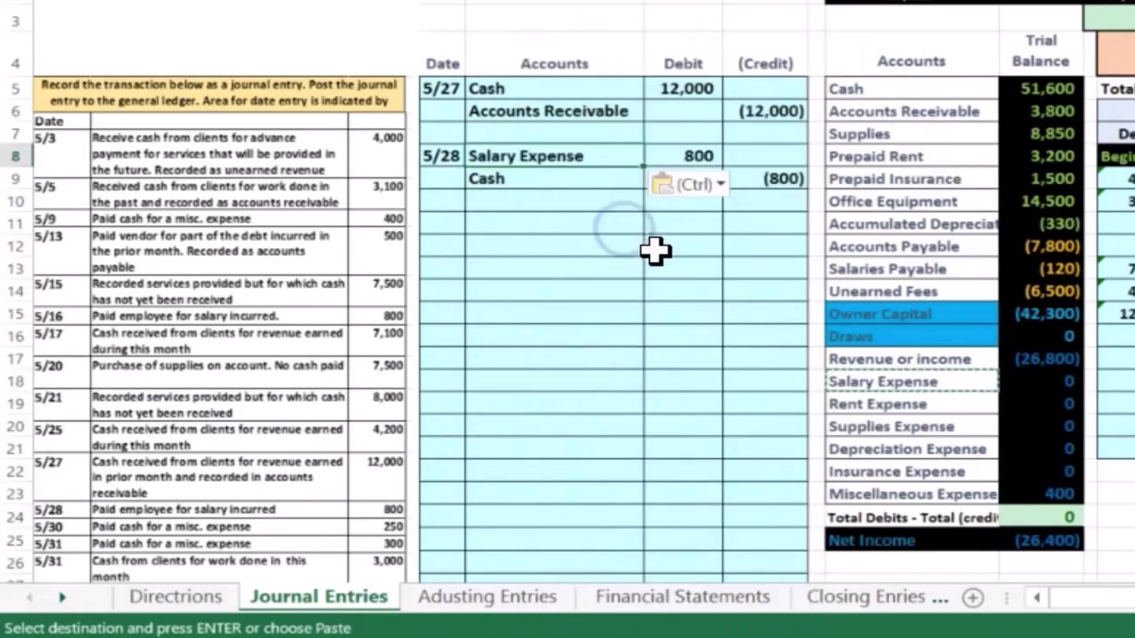
{"action": "double_click", "coordinate": [558, 157]}
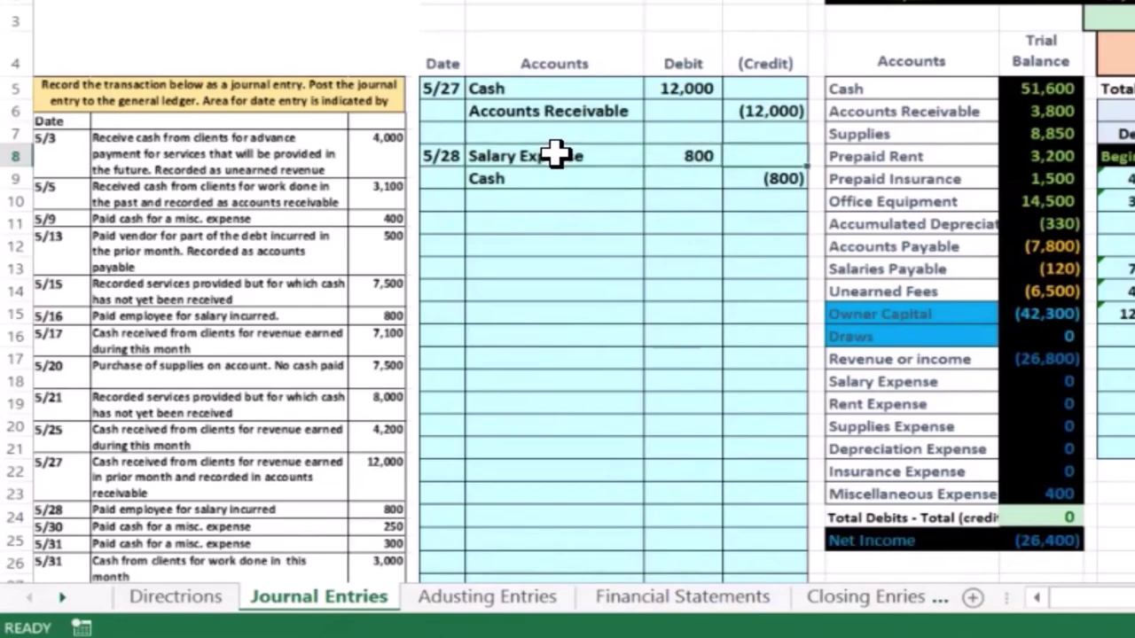
Post the 5/28 salary debit to the Salary Expense ledger by linking its first open debit cell, AI9, to I8.
{"action": "left_click", "coordinate": [868, 420]}
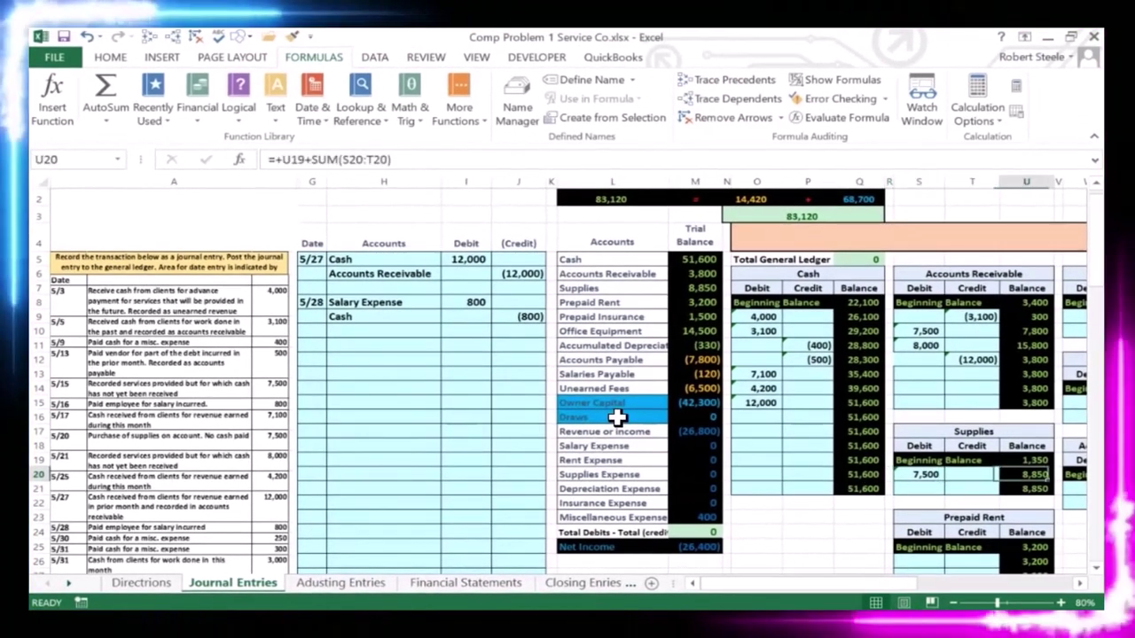
{"action": "key", "text": "Right"}
{"action": "key", "text": "Right"}
{"action": "key", "text": "Right"}
{"action": "key", "text": "Right"}
{"action": "key", "text": "Right"}
{"action": "key", "text": "Right"}
{"action": "key", "text": "Right"}
{"action": "key", "text": "Right"}
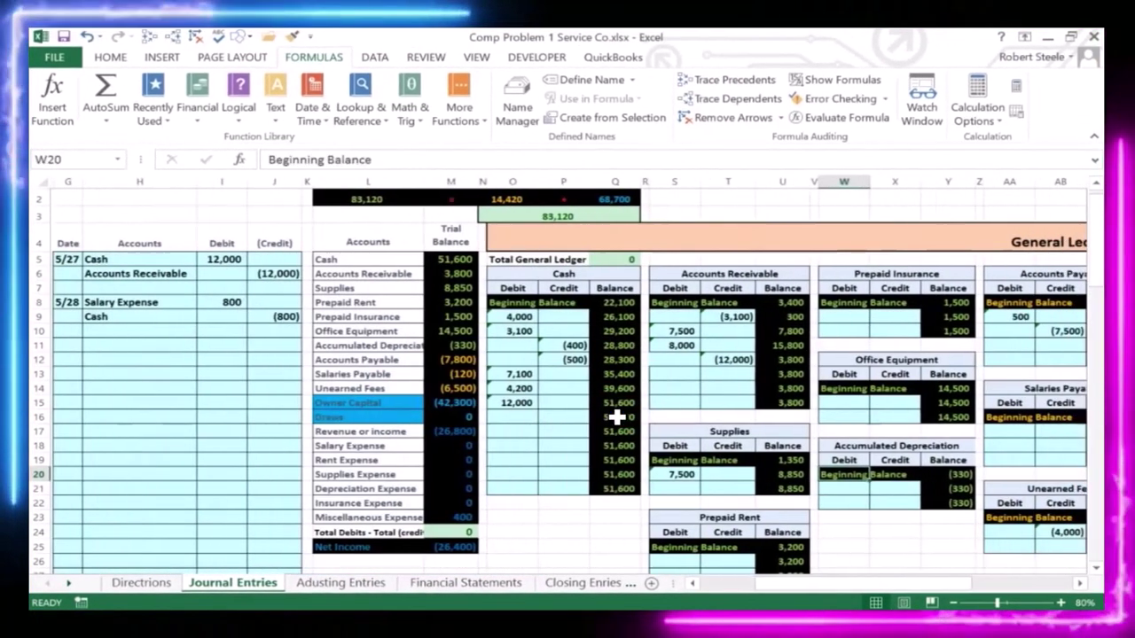
{"action": "key", "text": "Right"}
{"action": "key", "text": "Right"}
{"action": "key", "text": "Right"}
{"action": "key", "text": "Right"}
{"action": "key", "text": "Right"}
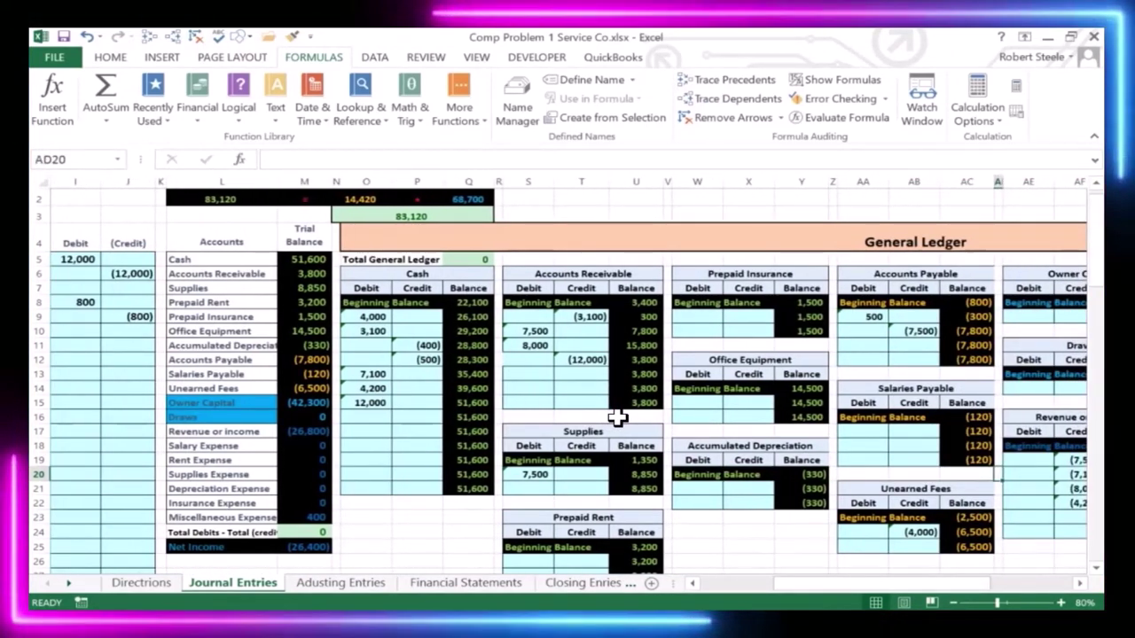
{"action": "key", "text": "Right"}
{"action": "key", "text": "Right"}
{"action": "key", "text": "Right"}
{"action": "key", "text": "Right"}
{"action": "key", "text": "Right"}
{"action": "key", "text": "Right"}
{"action": "key", "text": "Right"}
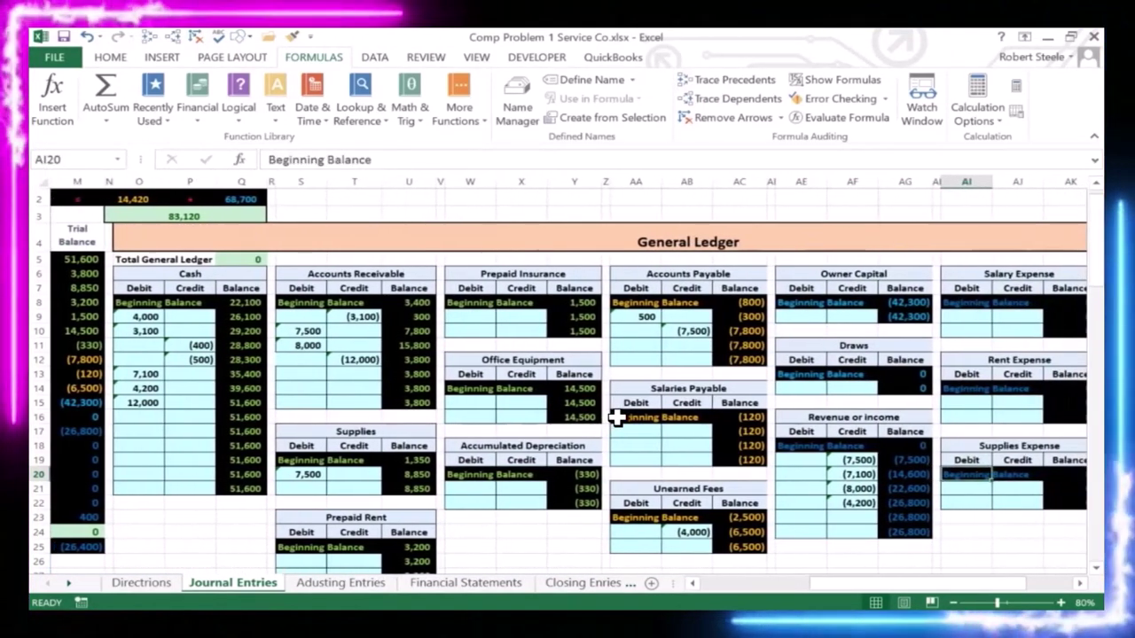
{"action": "key", "text": "Right"}
{"action": "key", "text": "Up"}
{"action": "key", "text": "Up"}
{"action": "key", "text": "Up"}
{"action": "key", "text": "Up"}
{"action": "key", "text": "Up"}
{"action": "key", "text": "Up"}
{"action": "key", "text": "Up"}
{"action": "key", "text": "Up"}
{"action": "key", "text": "Up"}
{"action": "key", "text": "Up"}
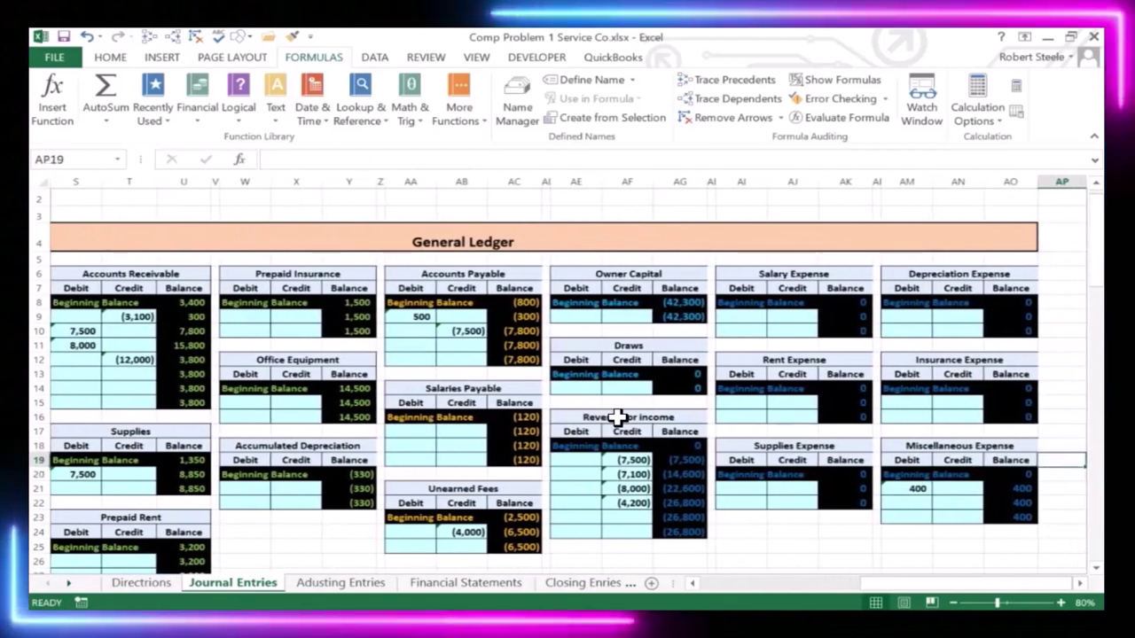
{"action": "key", "text": "Up"}
{"action": "key", "text": "Left"}
{"action": "key", "text": "Left"}
{"action": "key", "text": "Left"}
{"action": "key", "text": "Left"}
{"action": "key", "text": "Left"}
{"action": "key", "text": "Left"}
{"action": "key", "text": "Left"}
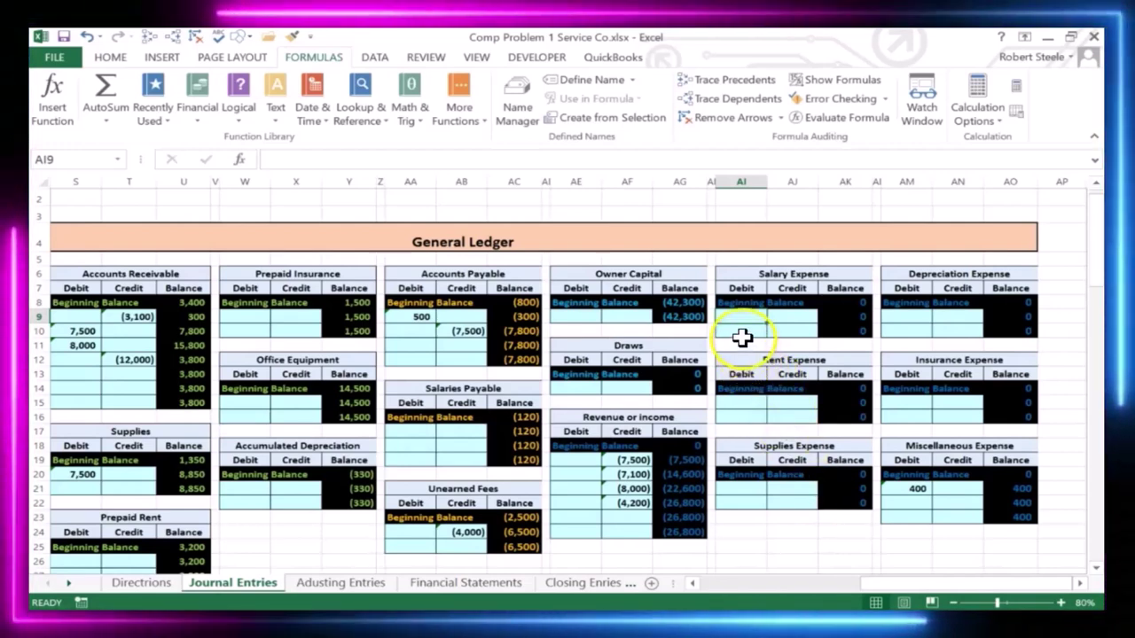
{"action": "type", "text": "="}
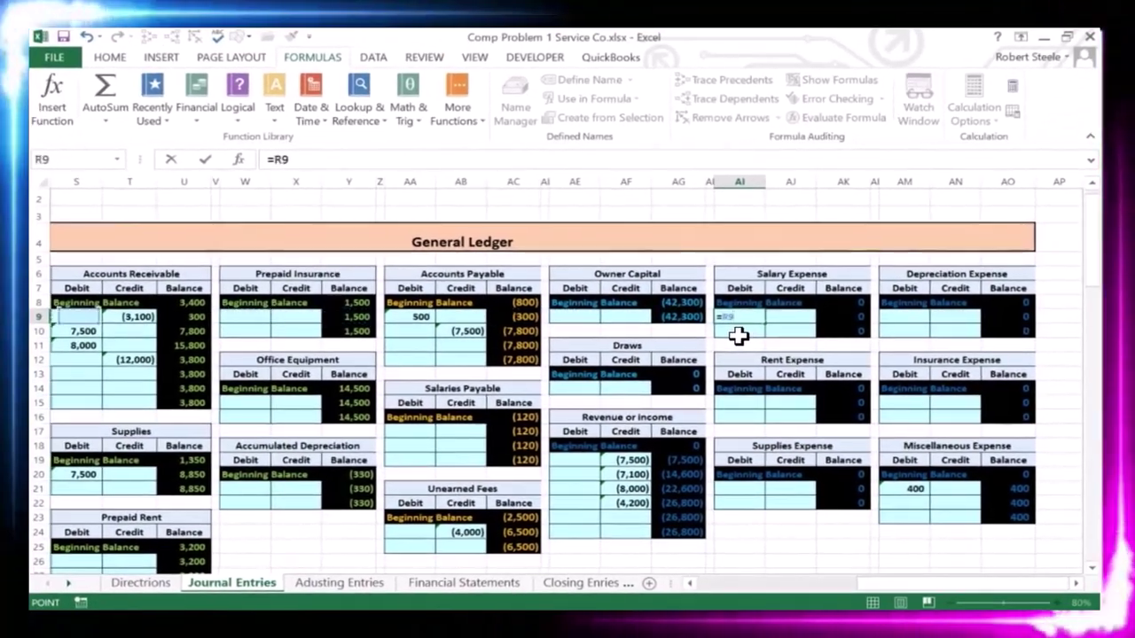
{"action": "key", "text": "Left"}
{"action": "key", "text": "Left"}
{"action": "key", "text": "Left"}
{"action": "key", "text": "Left"}
{"action": "key", "text": "Left"}
{"action": "key", "text": "Left"}
{"action": "key", "text": "Left"}
{"action": "key", "text": "Left"}
{"action": "key", "text": "Left"}
{"action": "key", "text": "Left"}
{"action": "key", "text": "Left"}
{"action": "key", "text": "Left"}
{"action": "key", "text": "Left"}
{"action": "key", "text": "Left"}
{"action": "key", "text": "Left"}
{"action": "key", "text": "Left"}
{"action": "key", "text": "Left"}
{"action": "key", "text": "Left"}
{"action": "key", "text": "Left"}
{"action": "key", "text": "Left"}
{"action": "scroll", "coordinate": [739, 335], "scroll_direction": "left", "scroll_amount": 2}
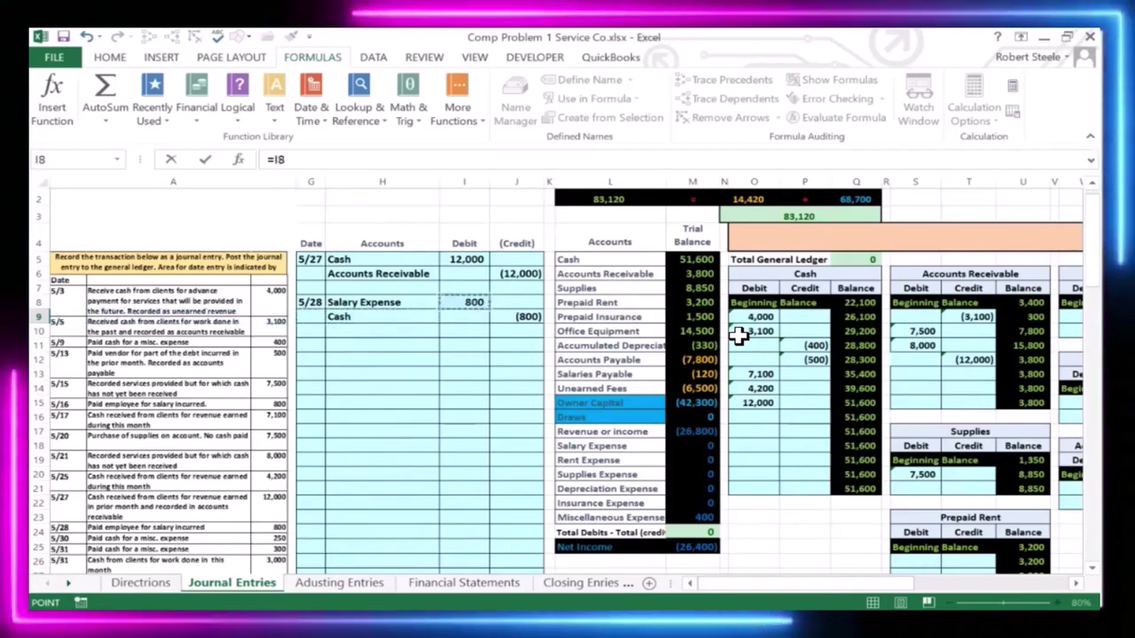
{"action": "key", "text": "Up"}
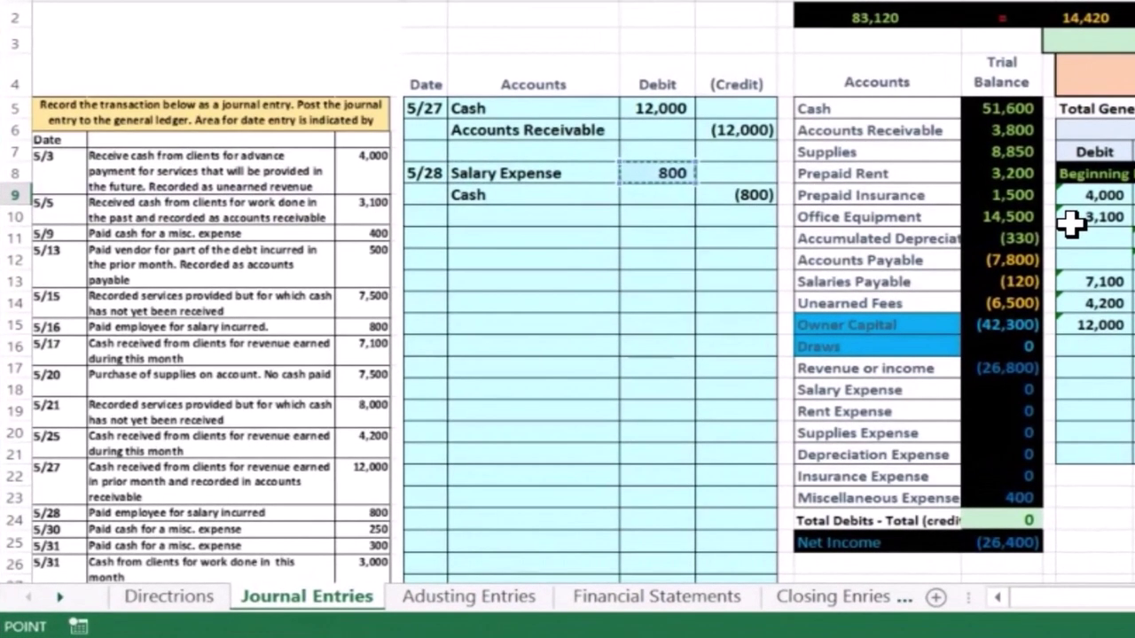
{"action": "key", "text": "Return"}
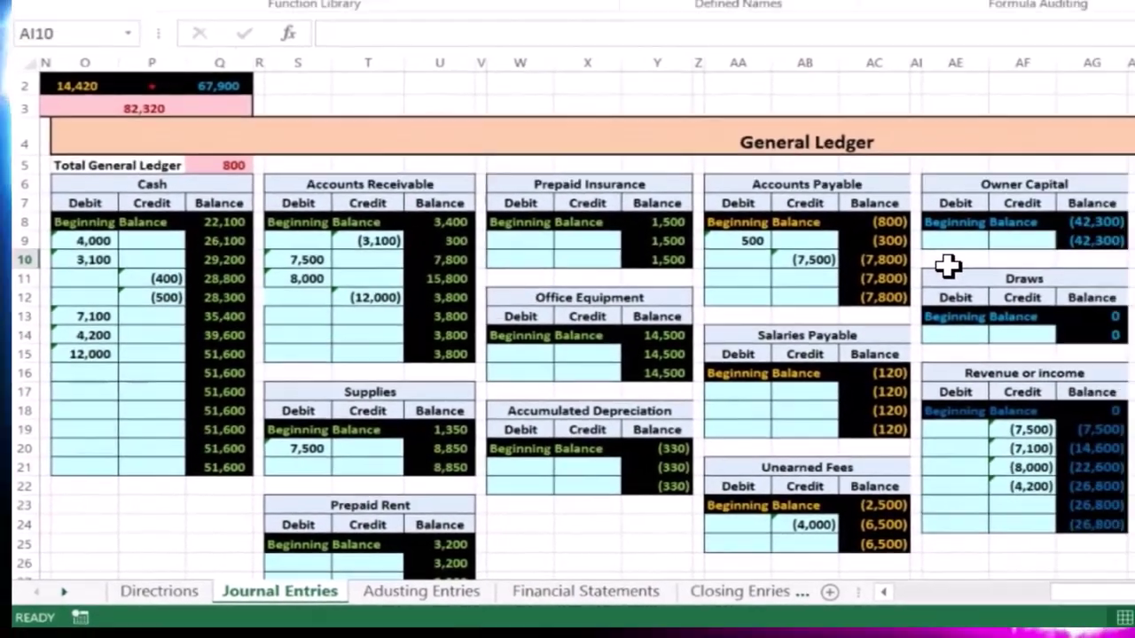
Re-enter the Salary Expense debit posting in AI9 as =I8.
{"action": "key", "text": "Up"}
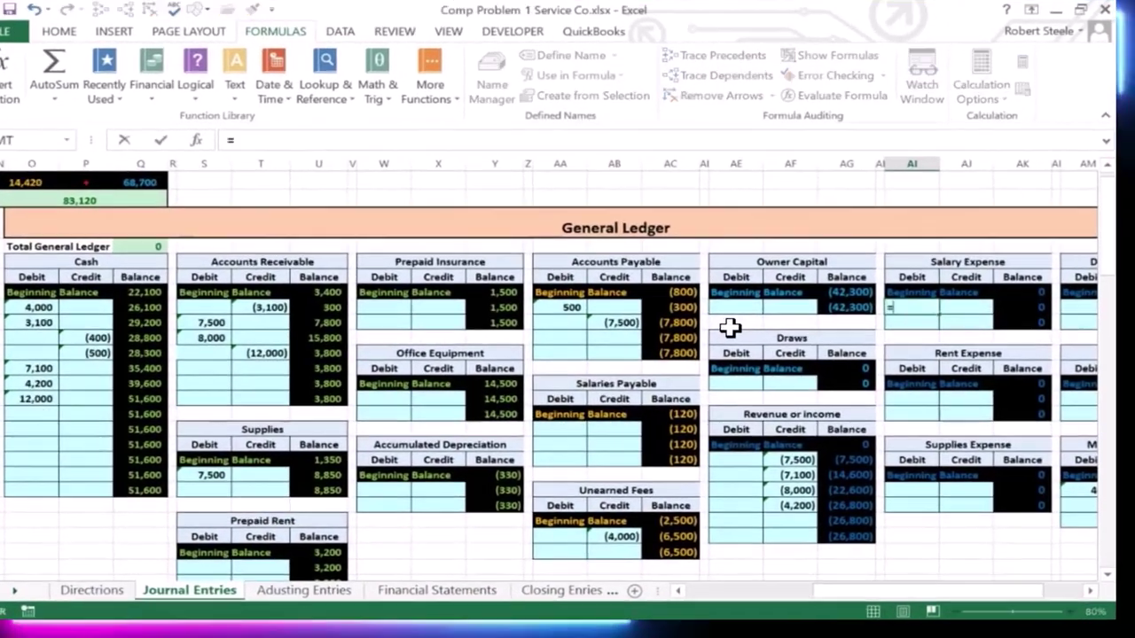
{"action": "type", "text": "=i8"}
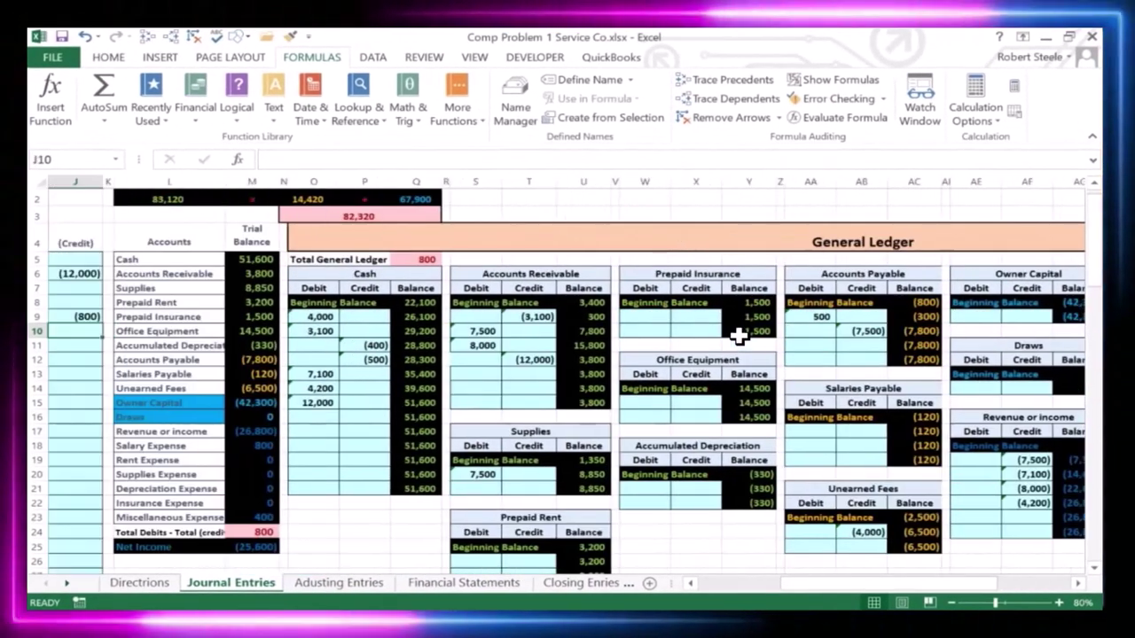
{"action": "key", "text": "Home"}
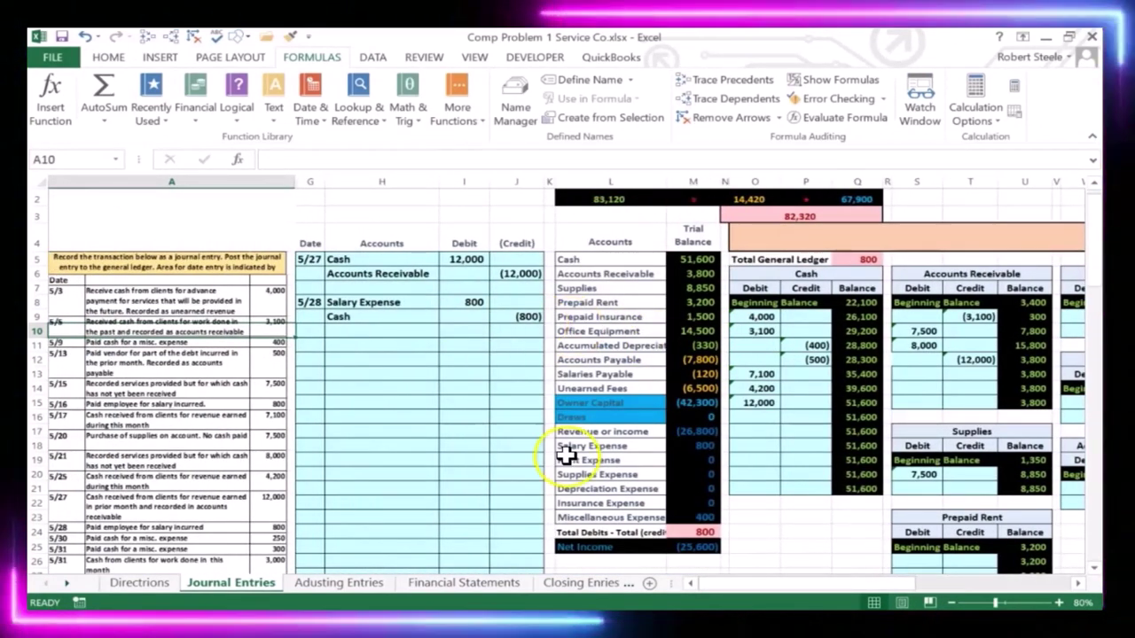
Check the out-of-balance totals and post the 5/28 Cash credit to the Cash ledger in P16 as =J9.
{"action": "left_click", "coordinate": [685, 531]}
{"action": "left_click", "coordinate": [850, 257]}
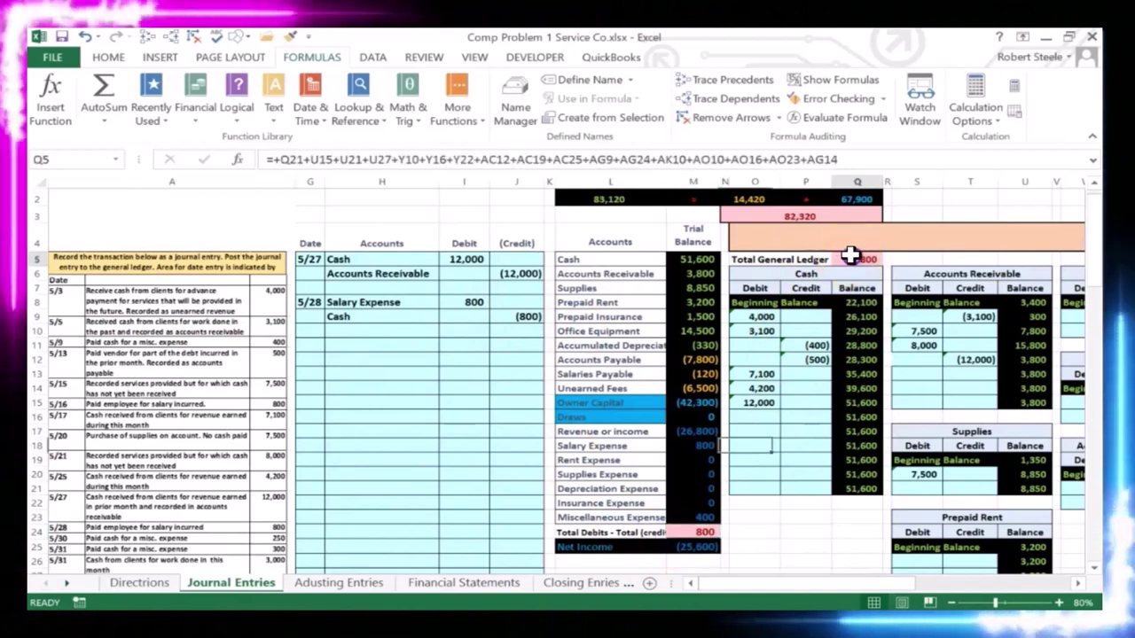
{"action": "left_click", "coordinate": [816, 415]}
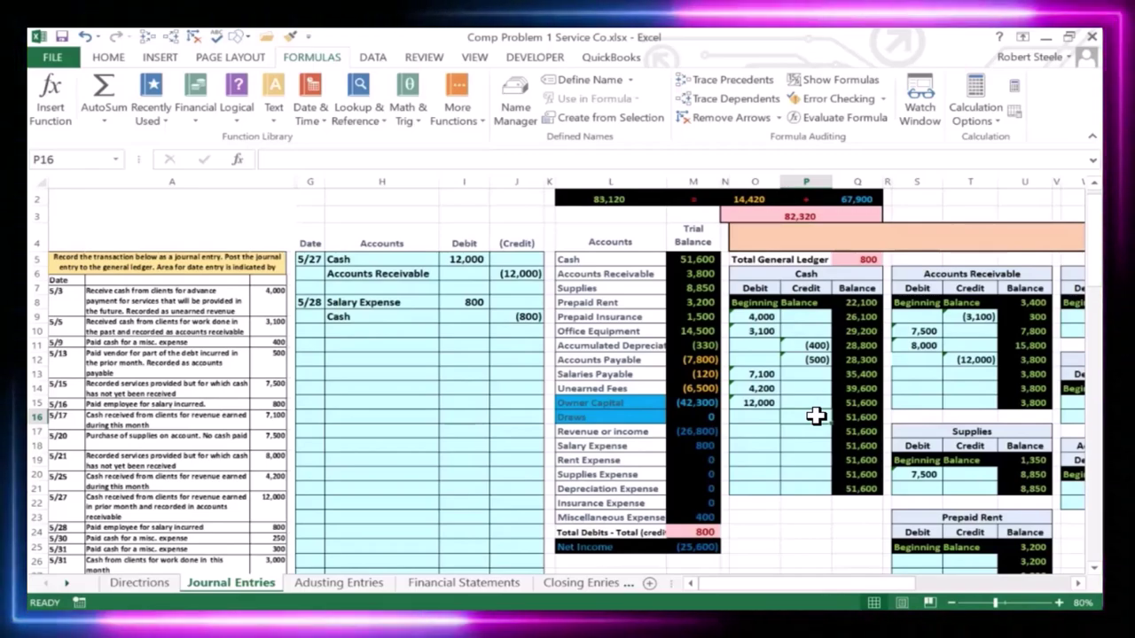
{"action": "type", "text": "="}
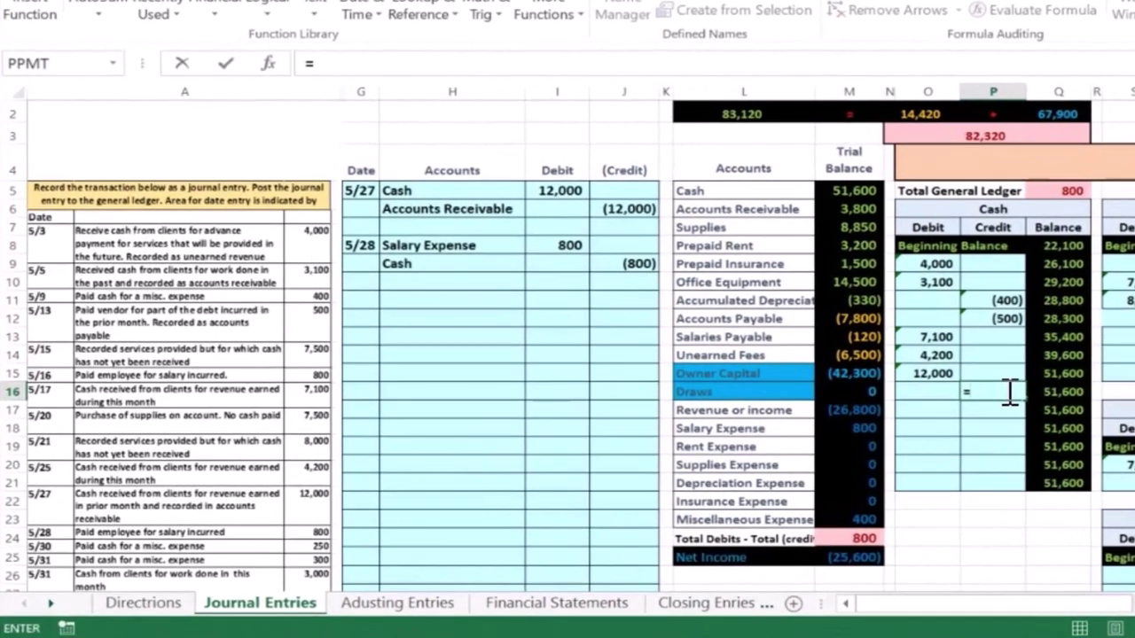
{"action": "left_click", "coordinate": [603, 275]}
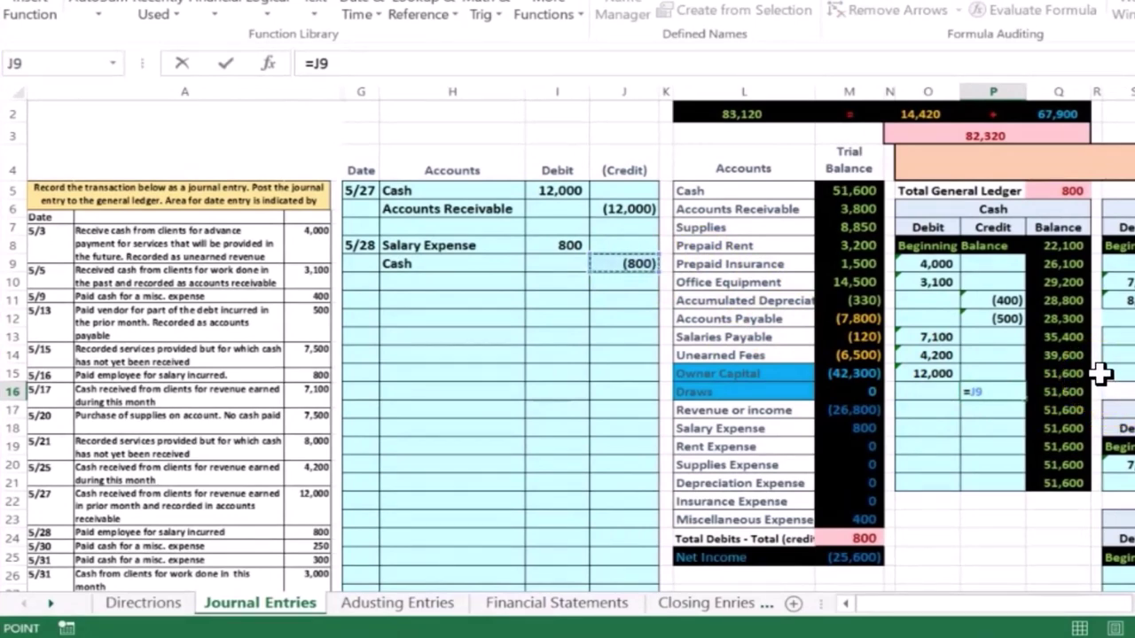
{"action": "key", "text": "Return"}
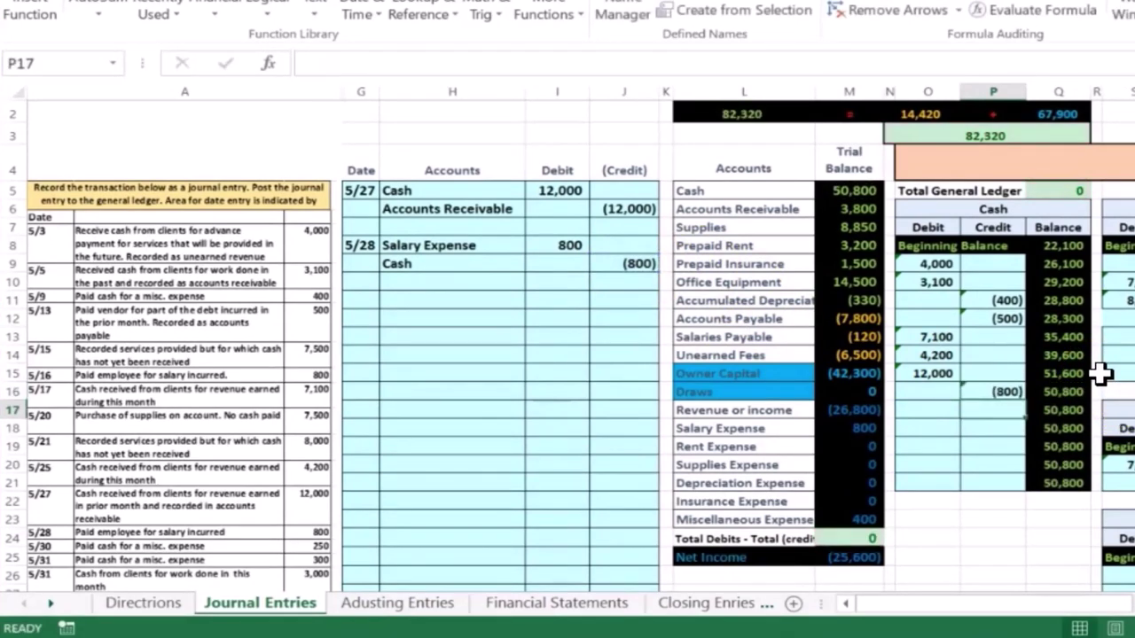
Examine the trial balance's debit-credit check, the net income formula, and the revenue and expense amounts behind it.
{"action": "left_click", "coordinate": [864, 537]}
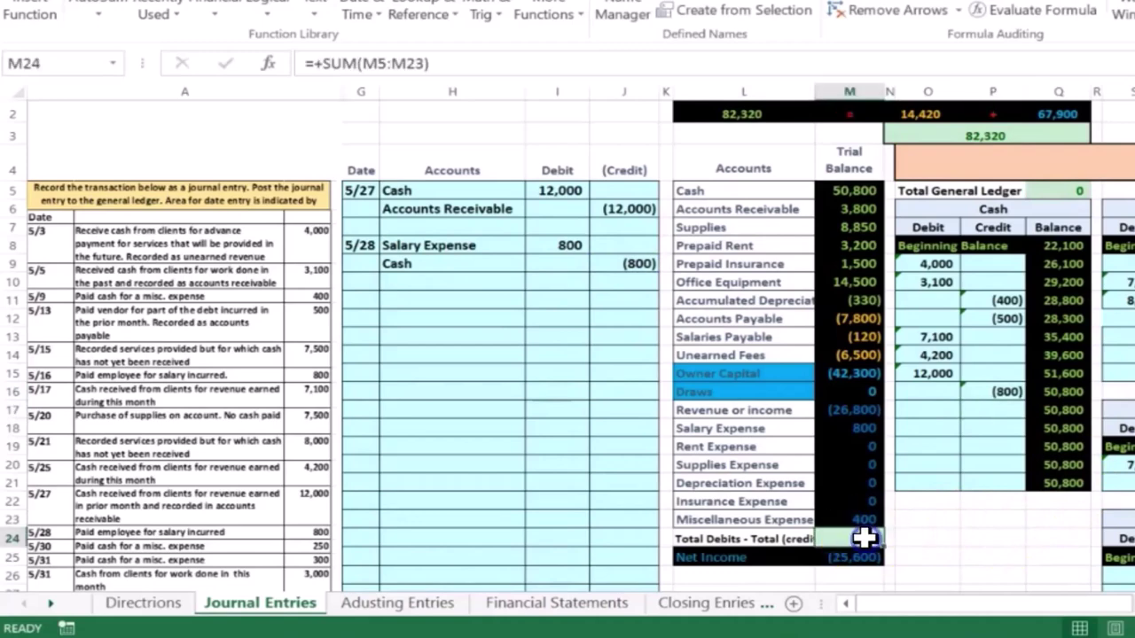
{"action": "left_click", "coordinate": [860, 558]}
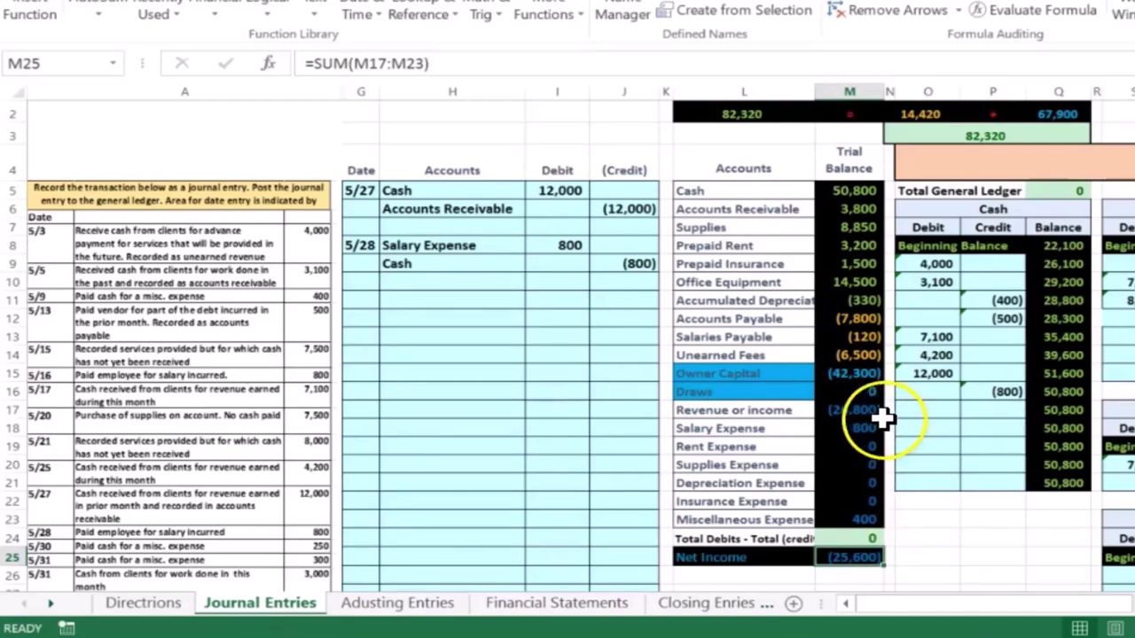
{"action": "left_click_drag", "start_coordinate": [861, 408], "coordinate": [847, 526]}
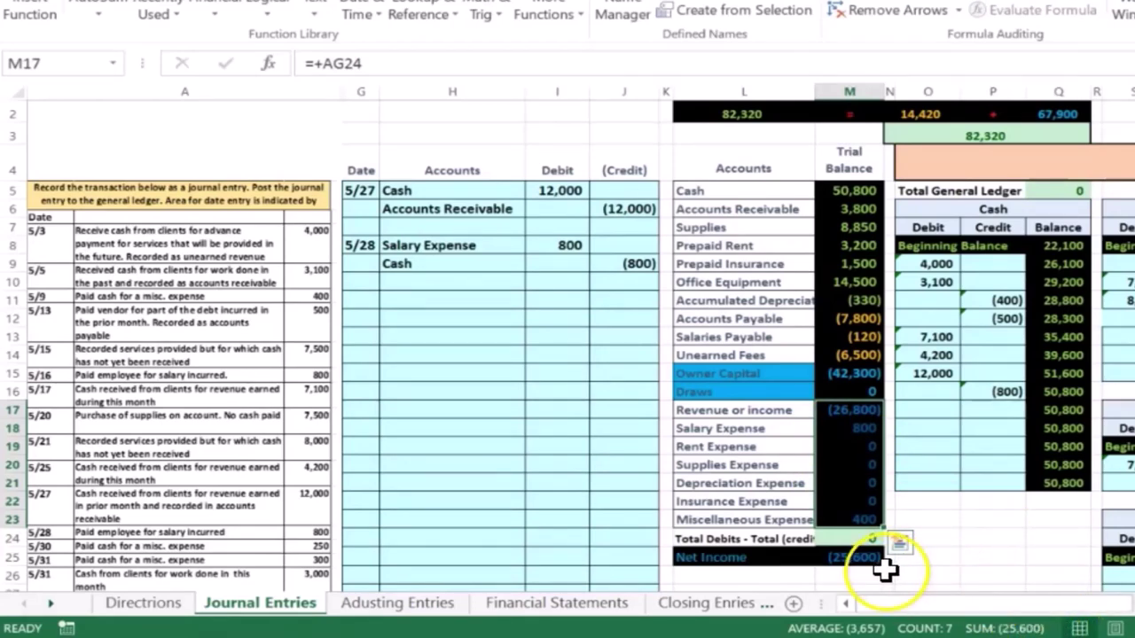
Date the next journal entry 5/30 in G11, leaving a blank row below the 5/28 entry.
{"action": "left_click", "coordinate": [463, 370]}
{"action": "left_click", "coordinate": [372, 300]}
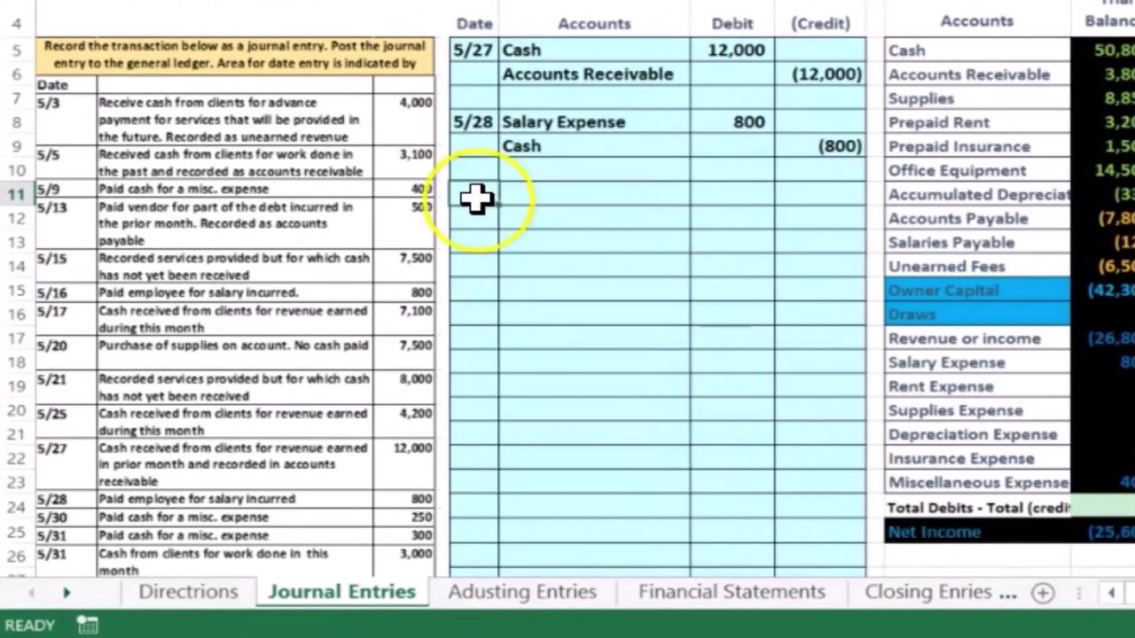
{"action": "type", "text": "5/30"}
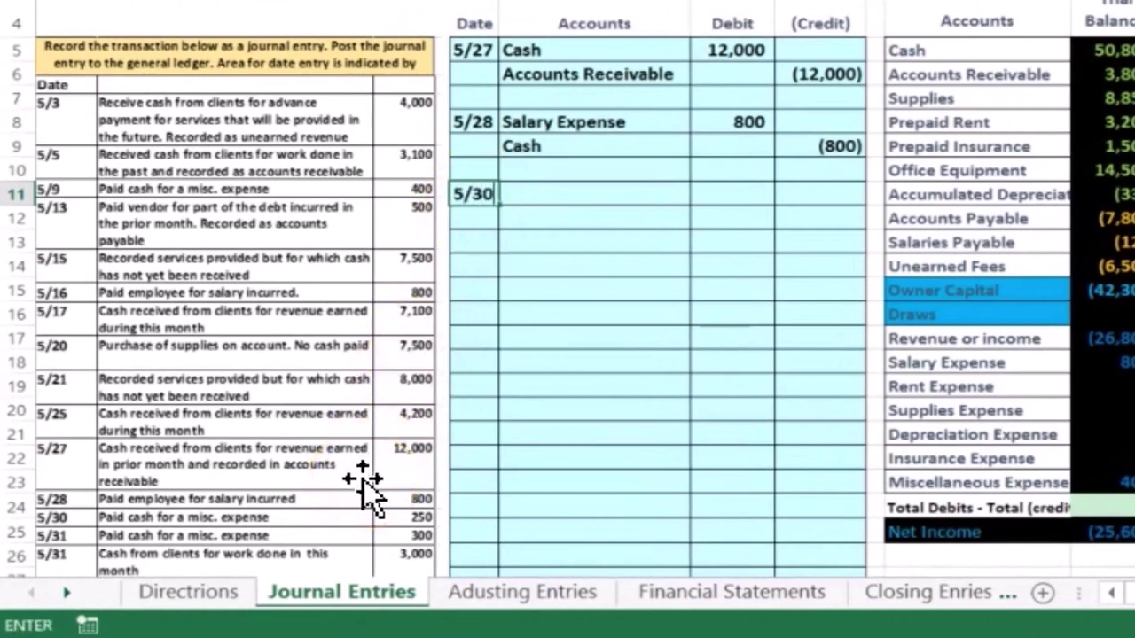
{"action": "key", "text": "Tab"}
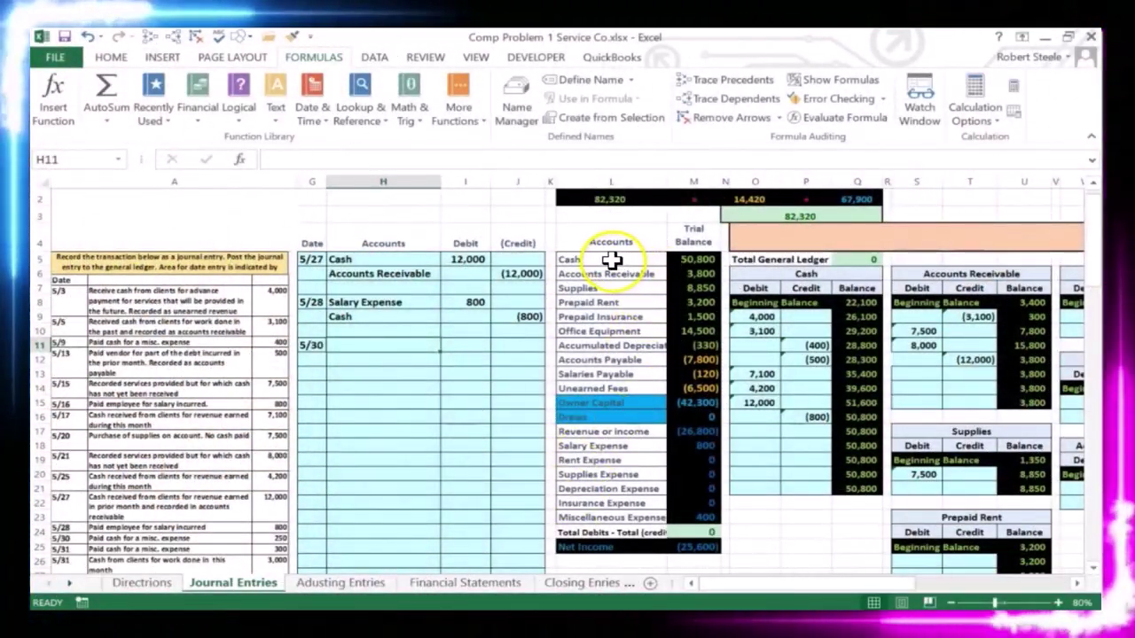
Copy the Cash account name from the trial balance and paste it as values into H12 as the 5/30 entry's credit account.
{"action": "left_click_drag", "start_coordinate": [612, 259], "coordinate": [693, 259]}
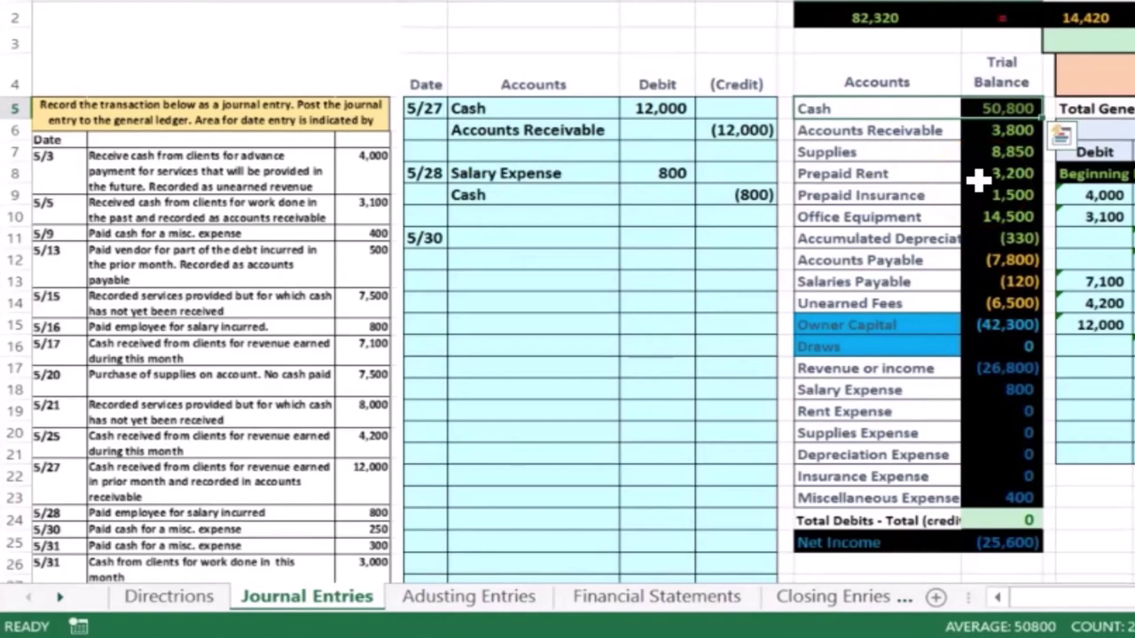
{"action": "left_click", "coordinate": [861, 107]}
{"action": "right_click", "coordinate": [861, 106]}
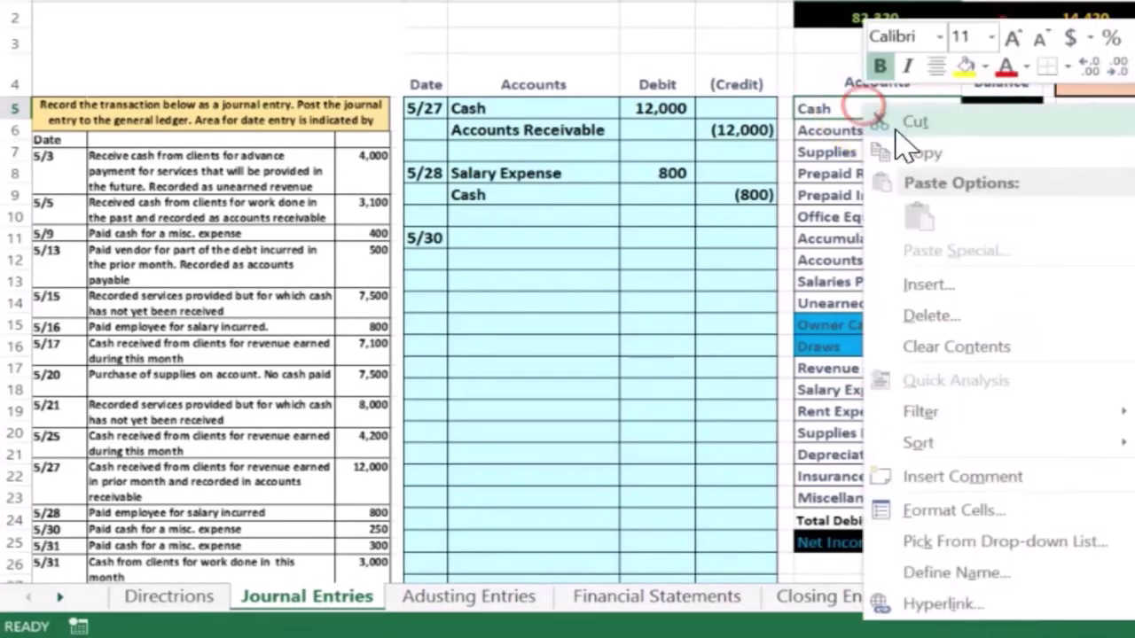
{"action": "left_click", "coordinate": [906, 152]}
{"action": "left_click", "coordinate": [423, 242]}
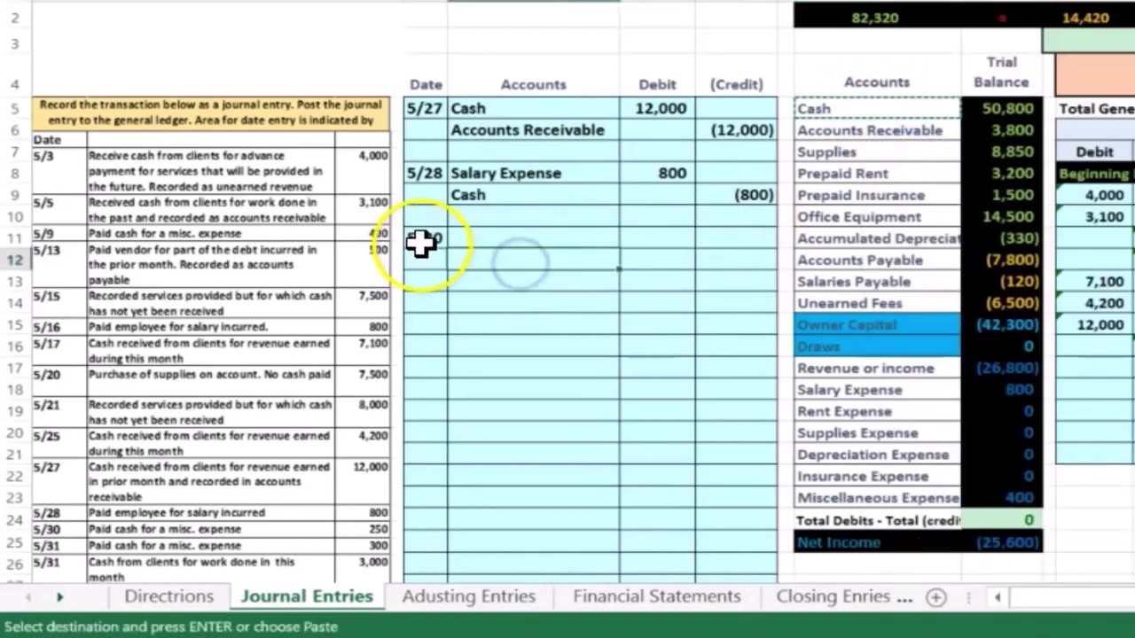
{"action": "left_click", "coordinate": [467, 256]}
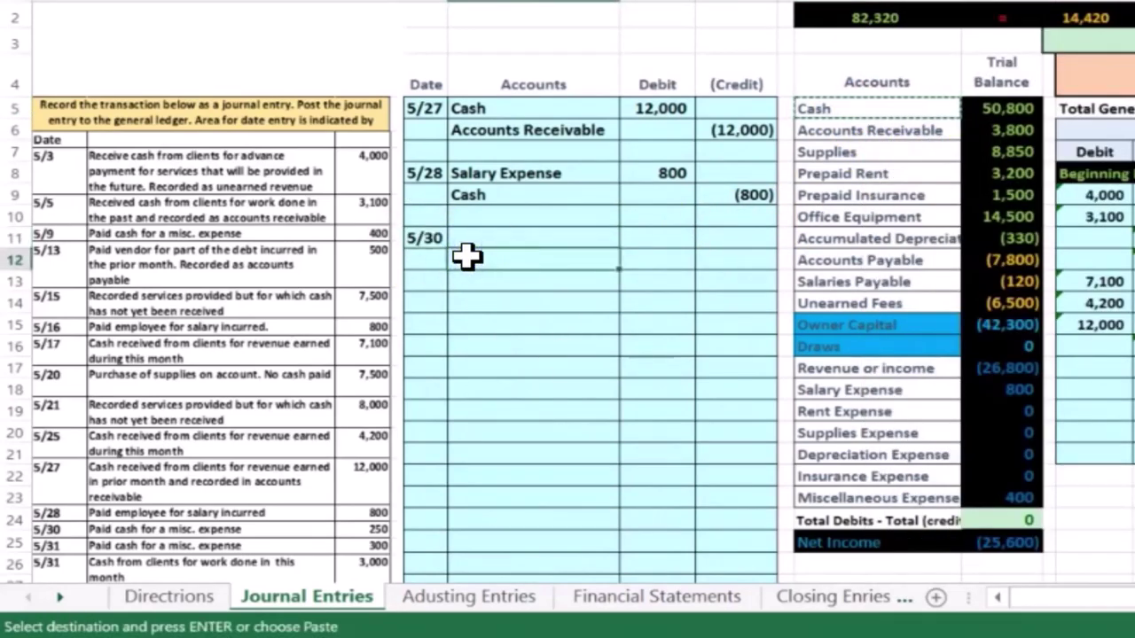
{"action": "right_click", "coordinate": [467, 257]}
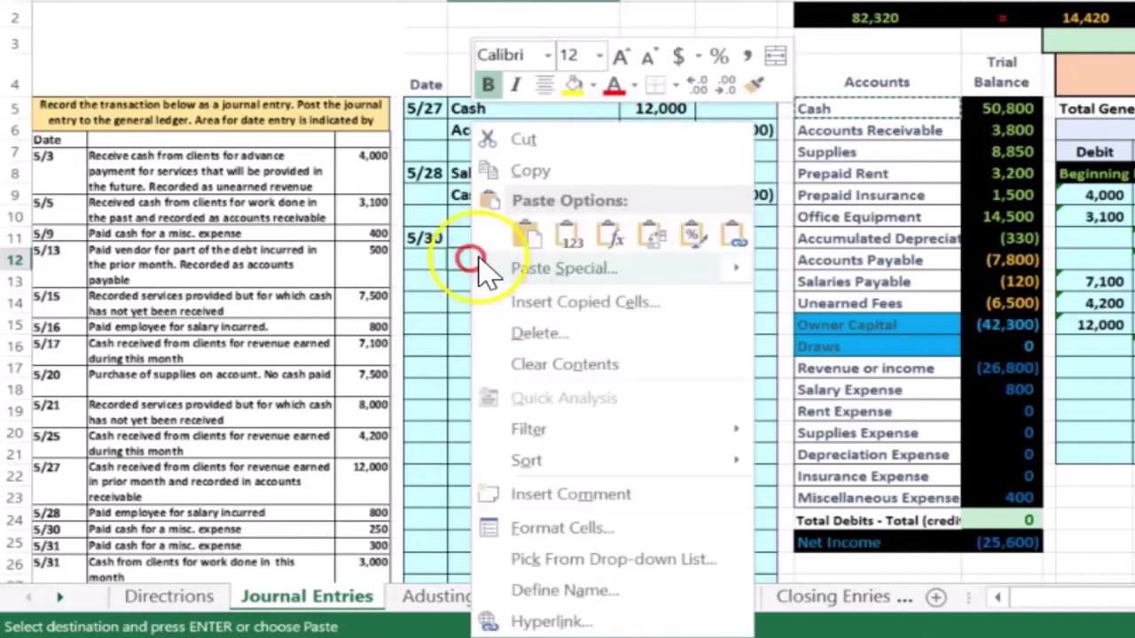
{"action": "left_click", "coordinate": [573, 238]}
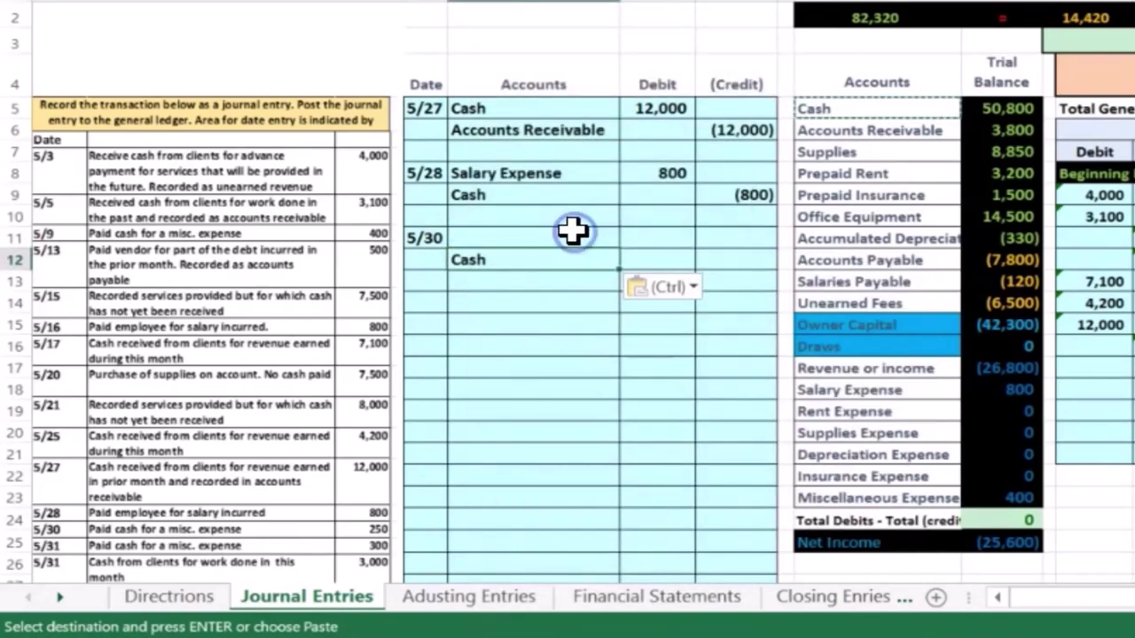
{"action": "left_click", "coordinate": [733, 257]}
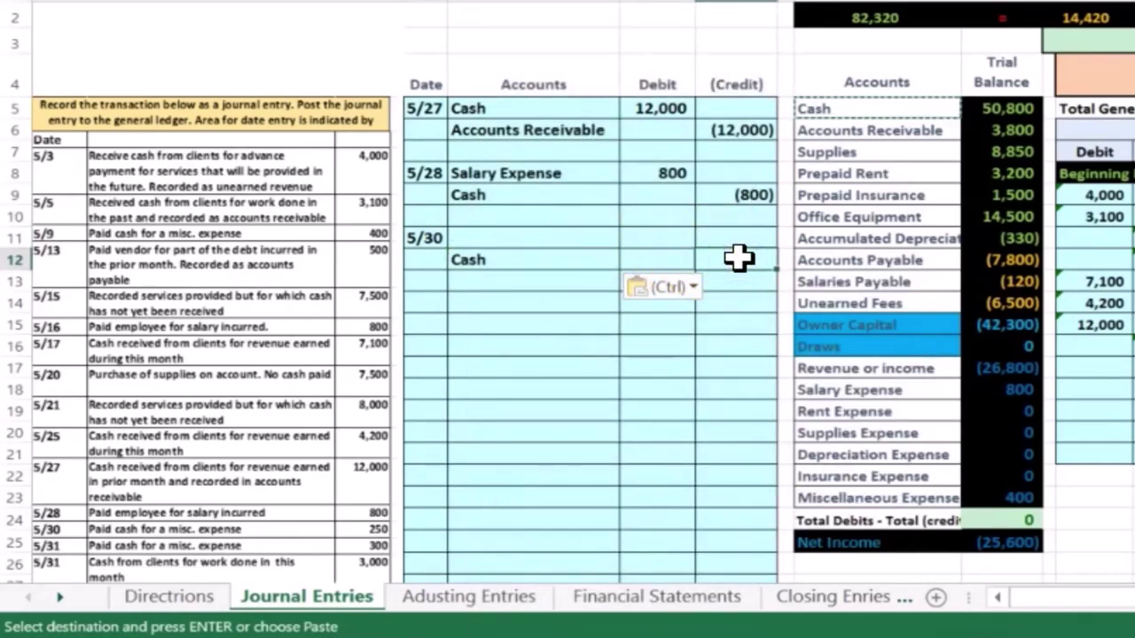
{"action": "key", "text": "Escape"}
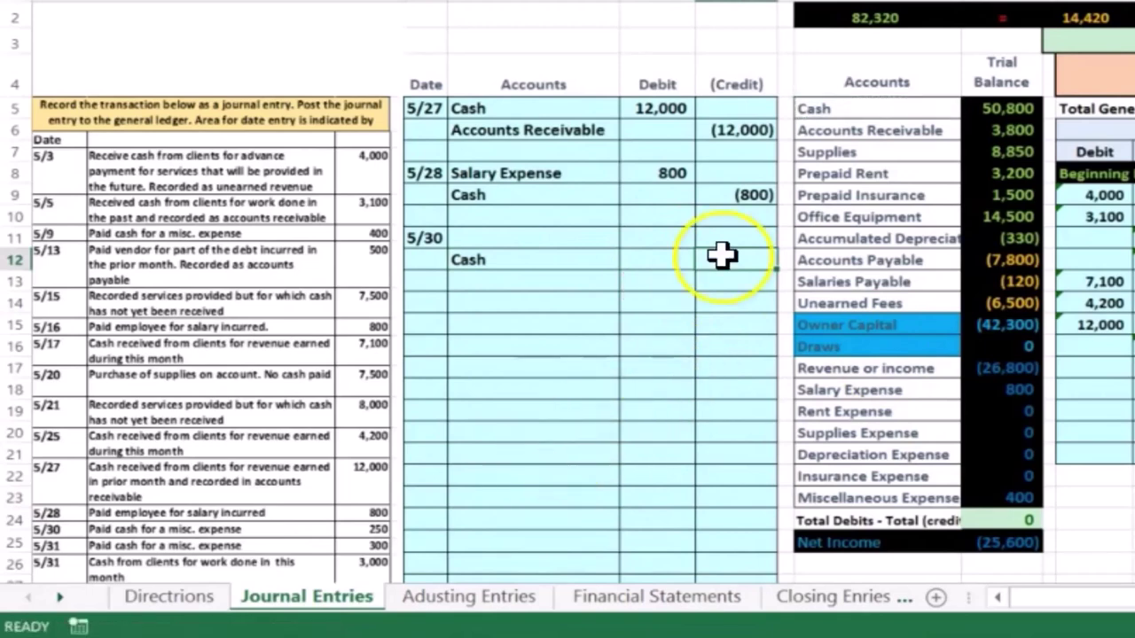
Enter -250 as the Cash credit in J12 and 250 as the 5/30 entry's debit in I11.
{"action": "double_click", "coordinate": [725, 257]}
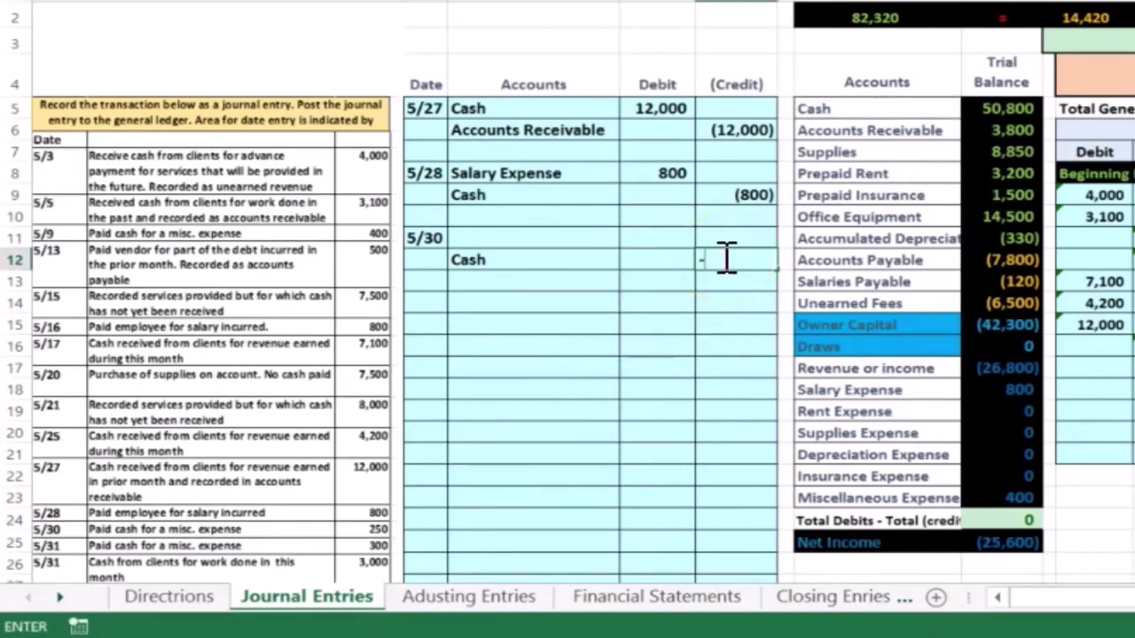
{"action": "key", "text": "Return"}
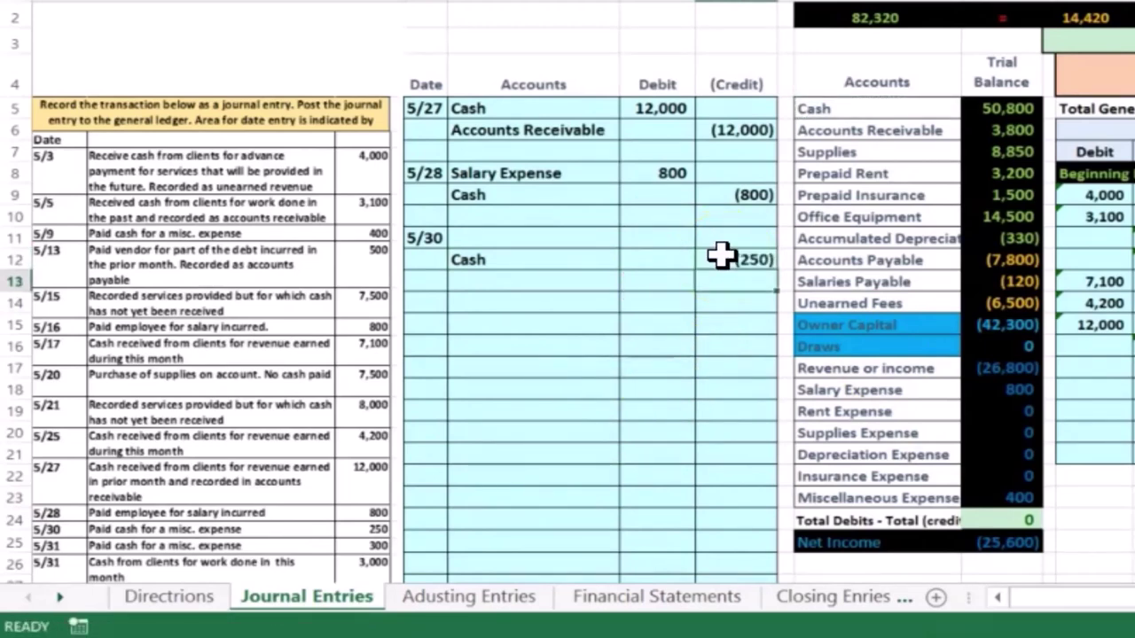
{"action": "key", "text": "Up"}
{"action": "key", "text": "Up"}
{"action": "key", "text": "Left"}
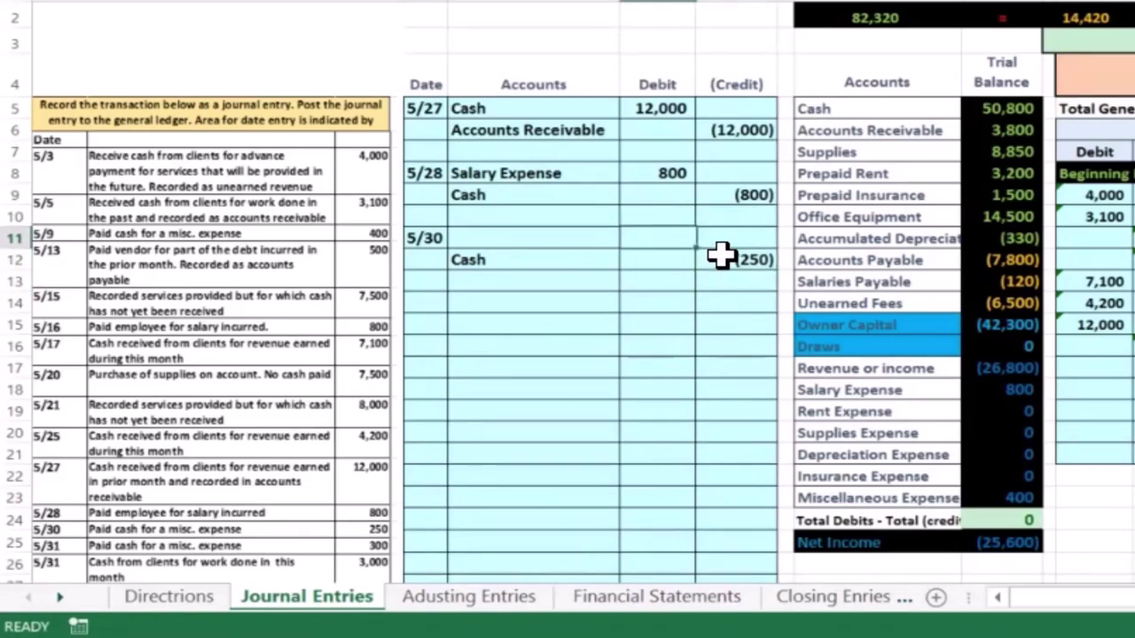
{"action": "left_click", "coordinate": [699, 294]}
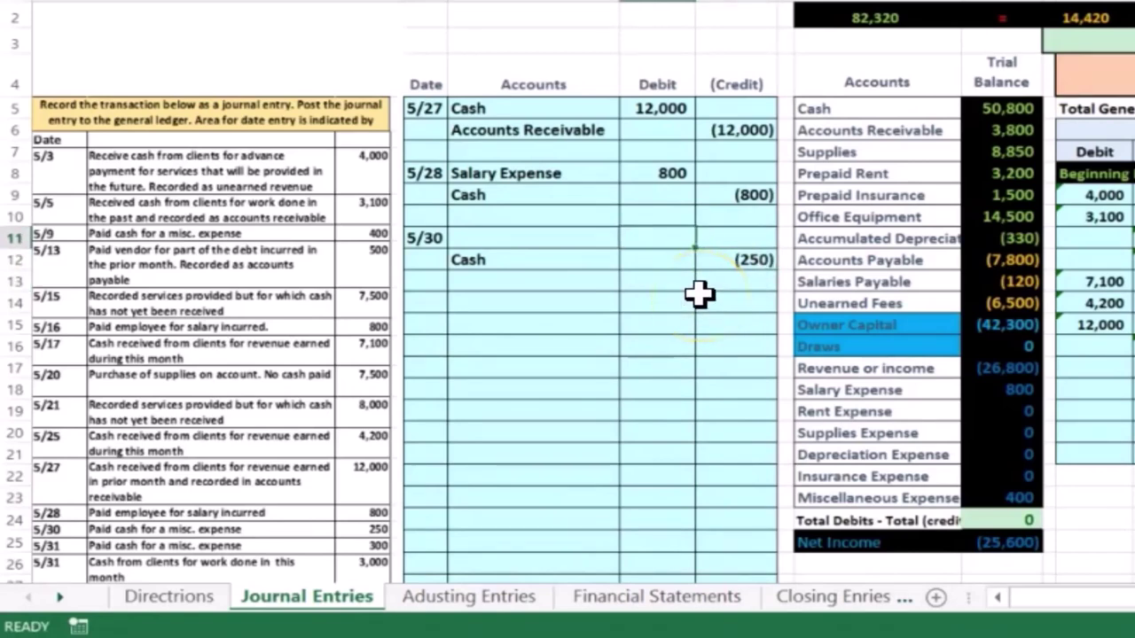
{"action": "type", "text": "250"}
{"action": "key", "text": "Return"}
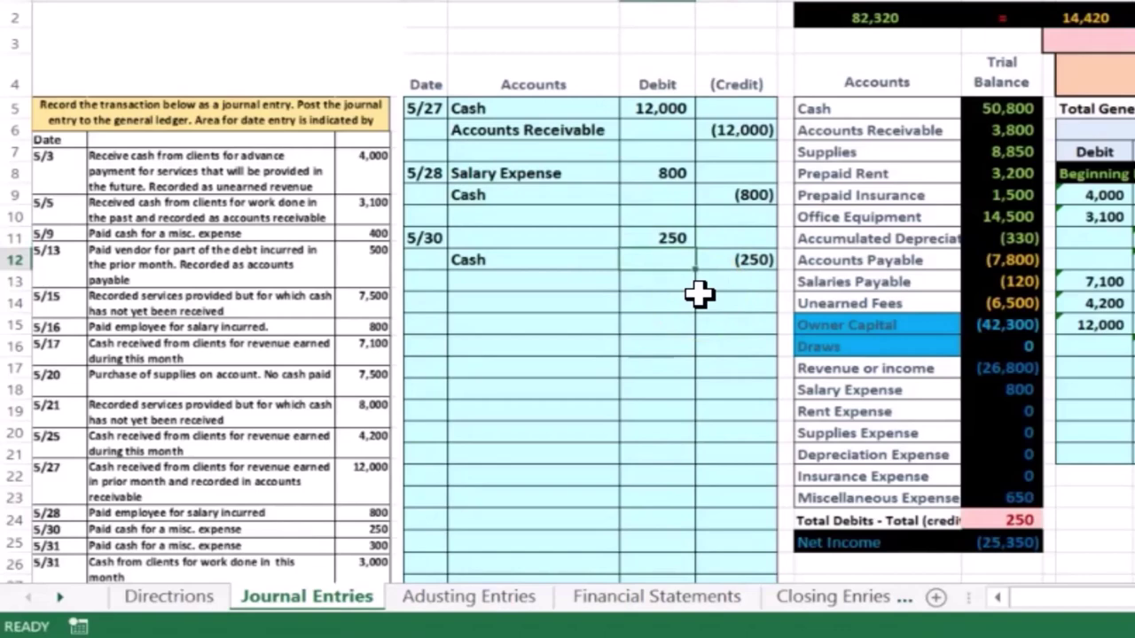
Copy the Miscellaneous Expense account name from the trial balance and paste it as values into H11 as the 5/30 entry's debit account.
{"action": "left_click", "coordinate": [552, 240]}
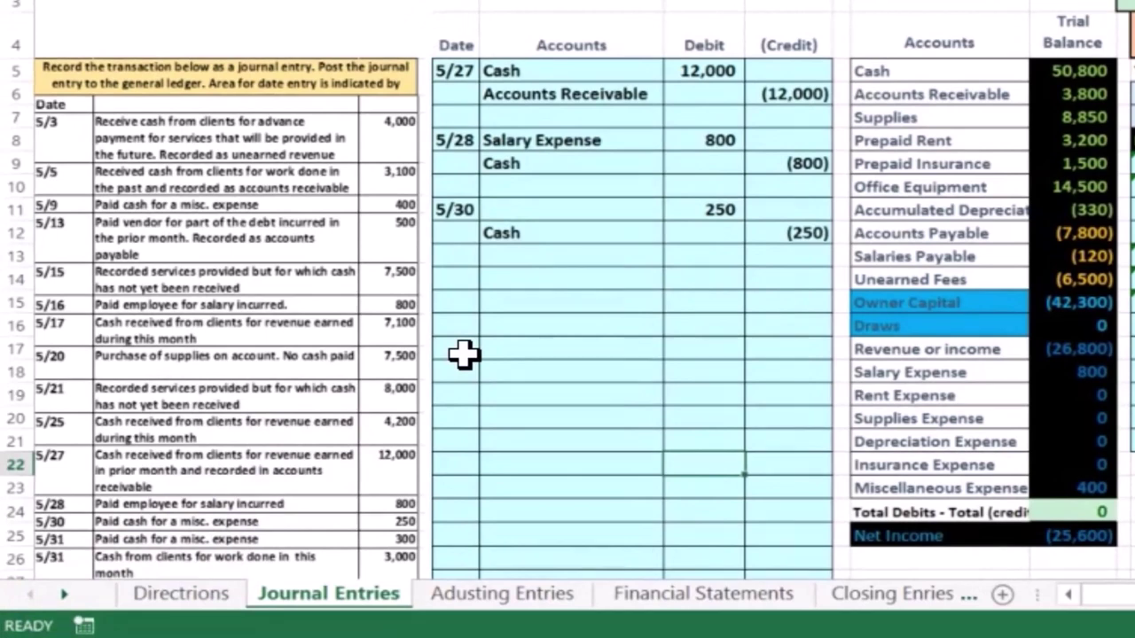
{"action": "left_click", "coordinate": [899, 93]}
{"action": "mouse_move", "coordinate": [877, 68]}
{"action": "left_mouse_down"}
{"action": "mouse_move", "coordinate": [1000, 81]}
{"action": "mouse_move", "coordinate": [1077, 121]}
{"action": "mouse_move", "coordinate": [1084, 193]}
{"action": "mouse_move", "coordinate": [1021, 228]}
{"action": "mouse_move", "coordinate": [993, 229]}
{"action": "mouse_move", "coordinate": [1047, 279]}
{"action": "mouse_move", "coordinate": [1034, 322]}
{"action": "left_mouse_up"}
{"action": "left_click", "coordinate": [1010, 353]}
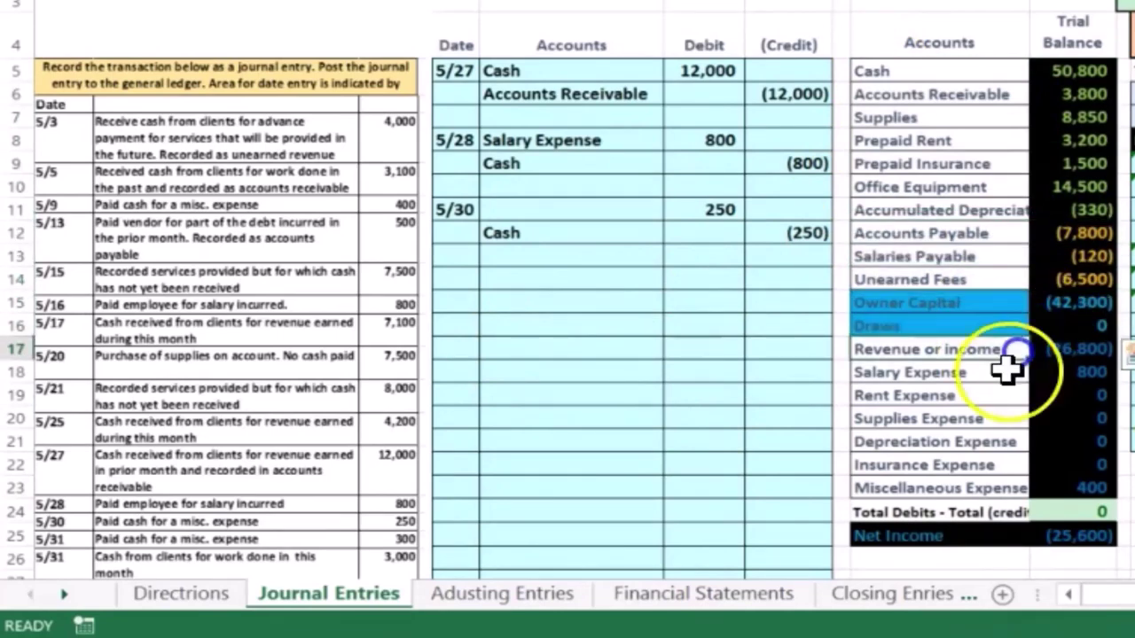
{"action": "left_click_drag", "start_coordinate": [1009, 370], "coordinate": [1043, 482]}
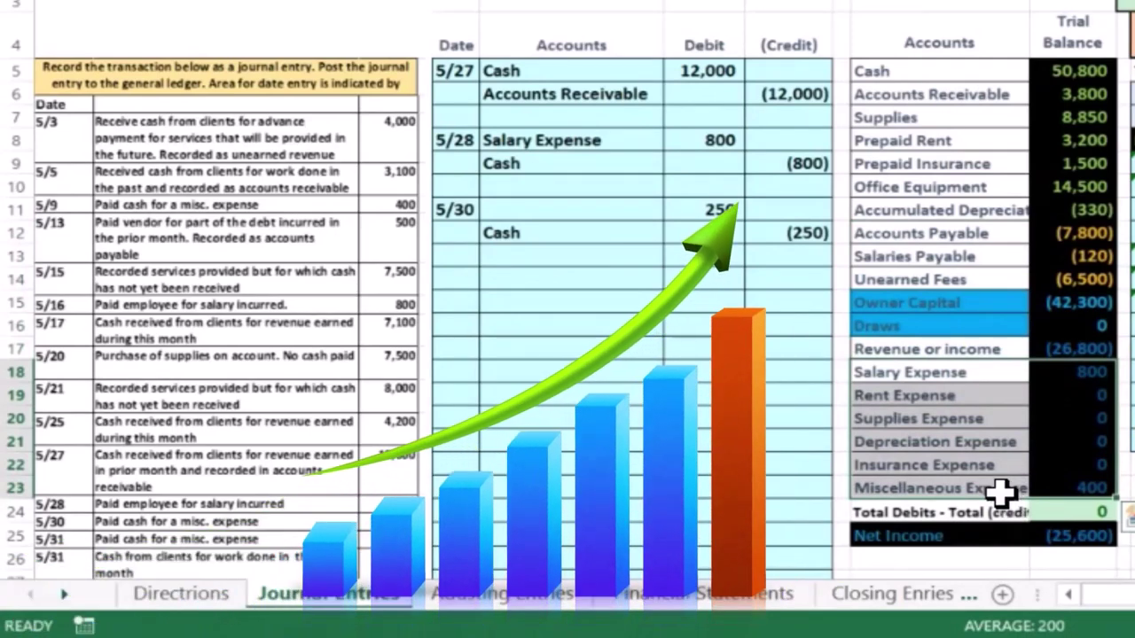
{"action": "left_click", "coordinate": [1002, 487]}
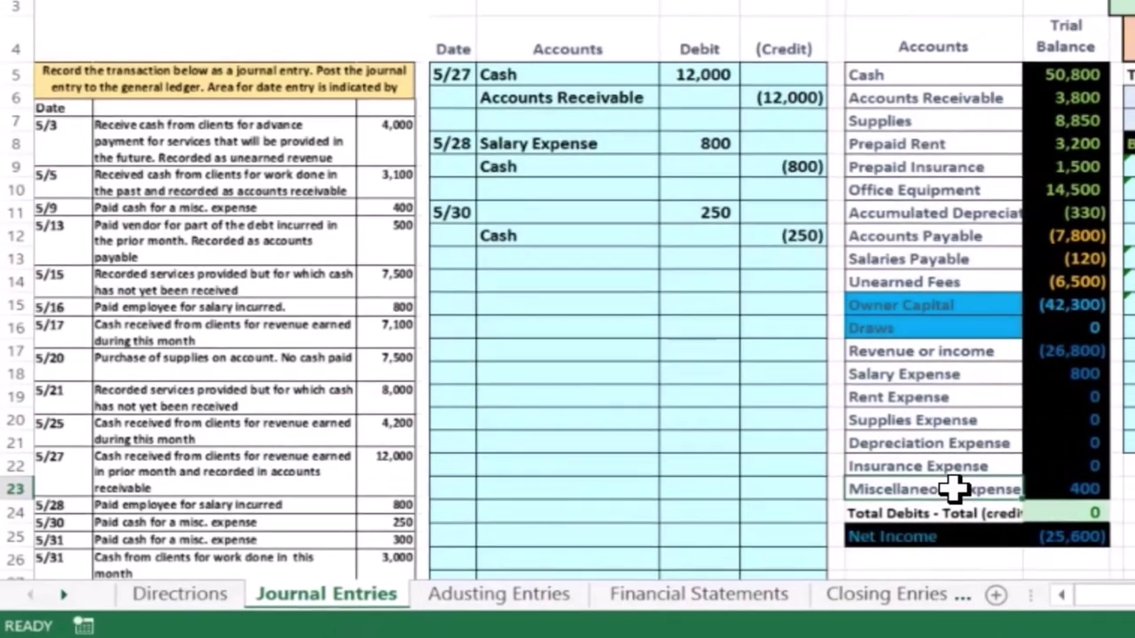
{"action": "right_click", "coordinate": [953, 488]}
{"action": "left_click", "coordinate": [1045, 7]}
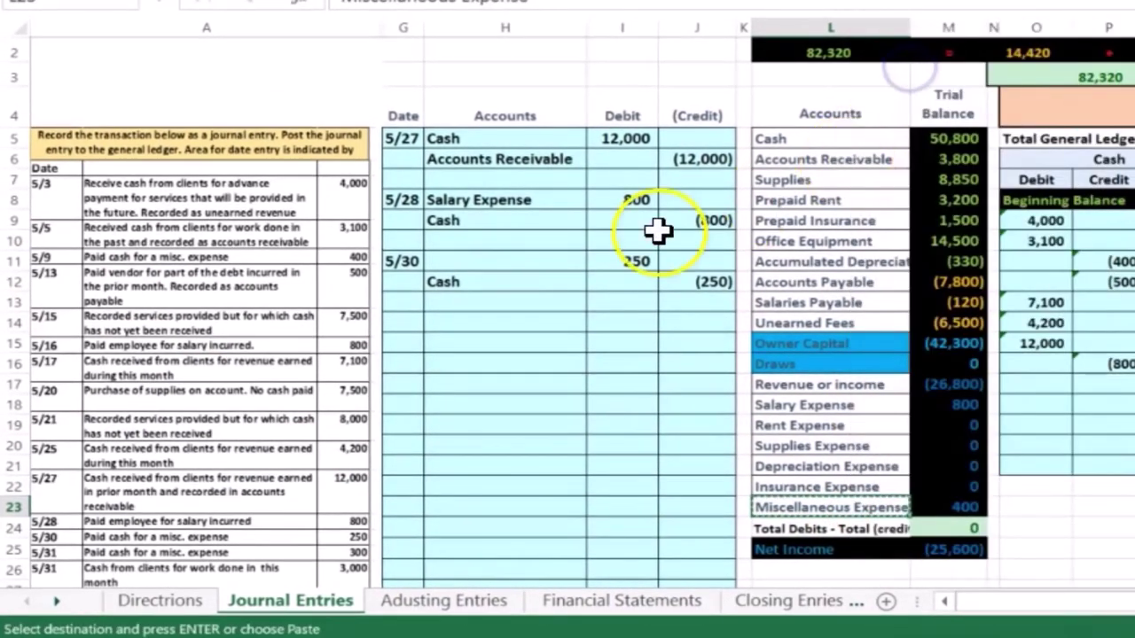
{"action": "left_click", "coordinate": [492, 255]}
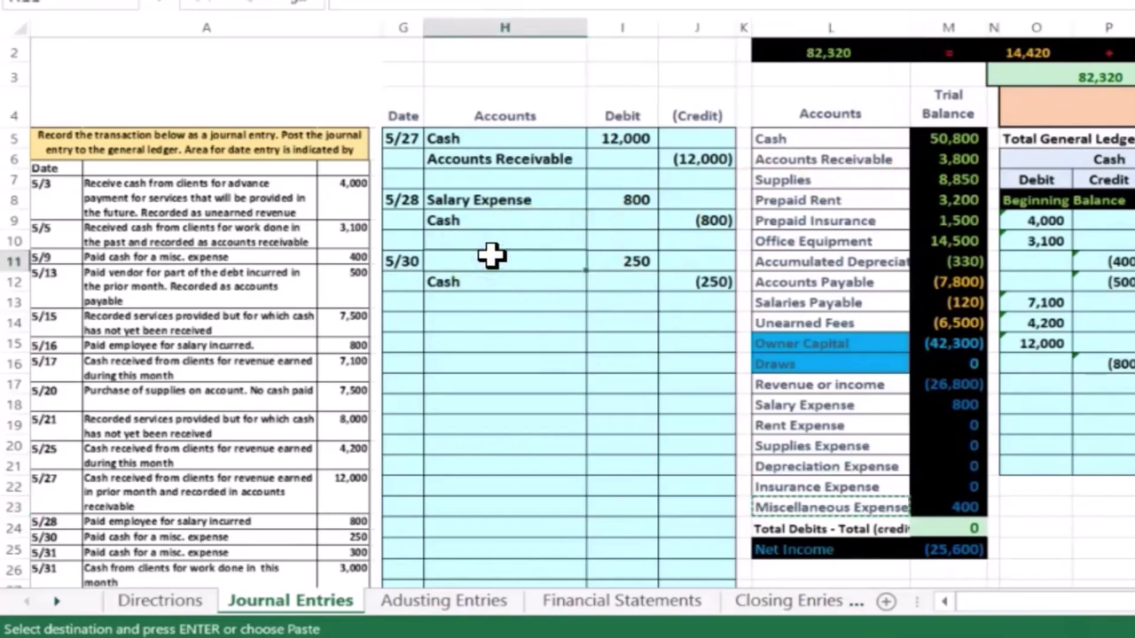
{"action": "right_click", "coordinate": [492, 255]}
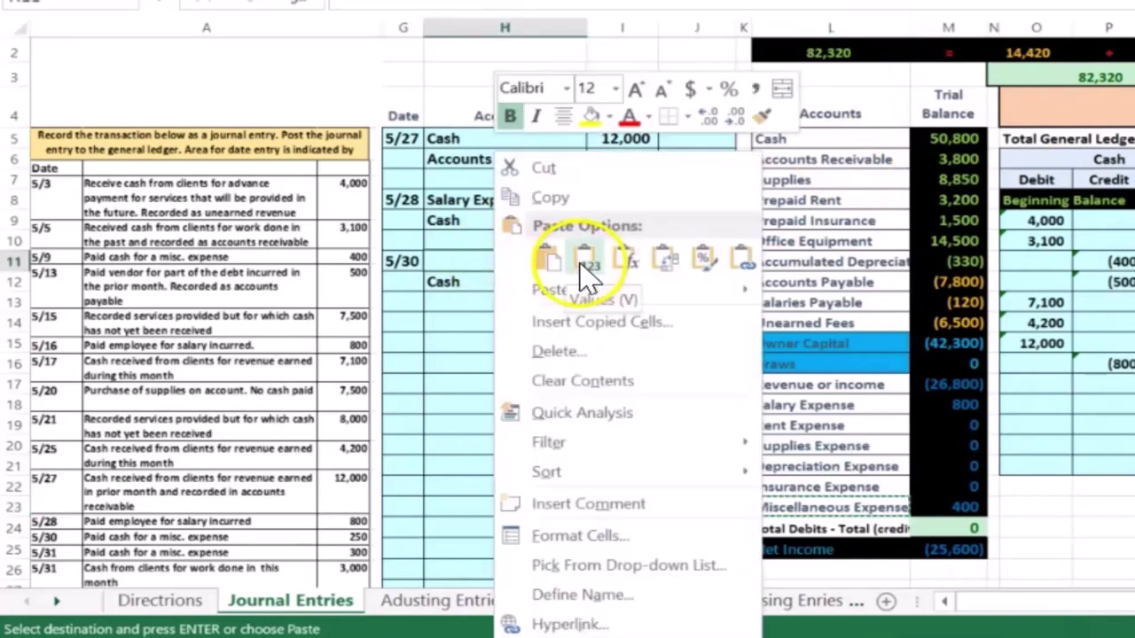
{"action": "left_click", "coordinate": [461, 258]}
{"action": "left_click", "coordinate": [578, 324]}
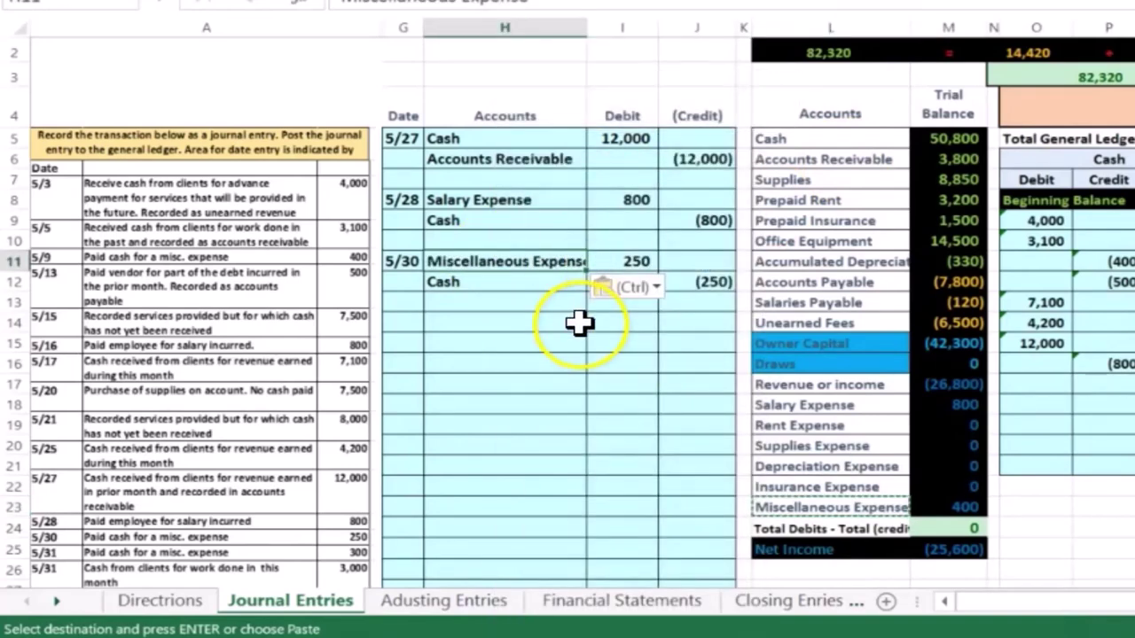
{"action": "left_click", "coordinate": [613, 259]}
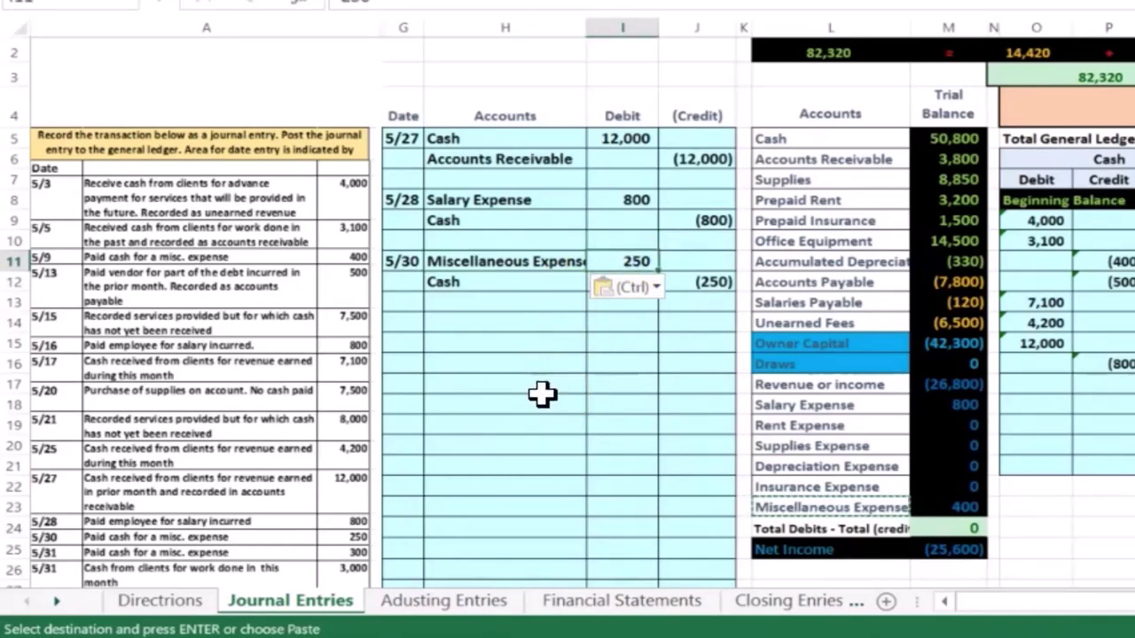
Post the 5/30 debit to the Miscellaneous Expense ledger account by linking AM22 to journal cell I11.
{"action": "key", "text": "Right"}
{"action": "key", "text": "Right"}
{"action": "key", "text": "Right"}
{"action": "key", "text": "Right"}
{"action": "key", "text": "Right"}
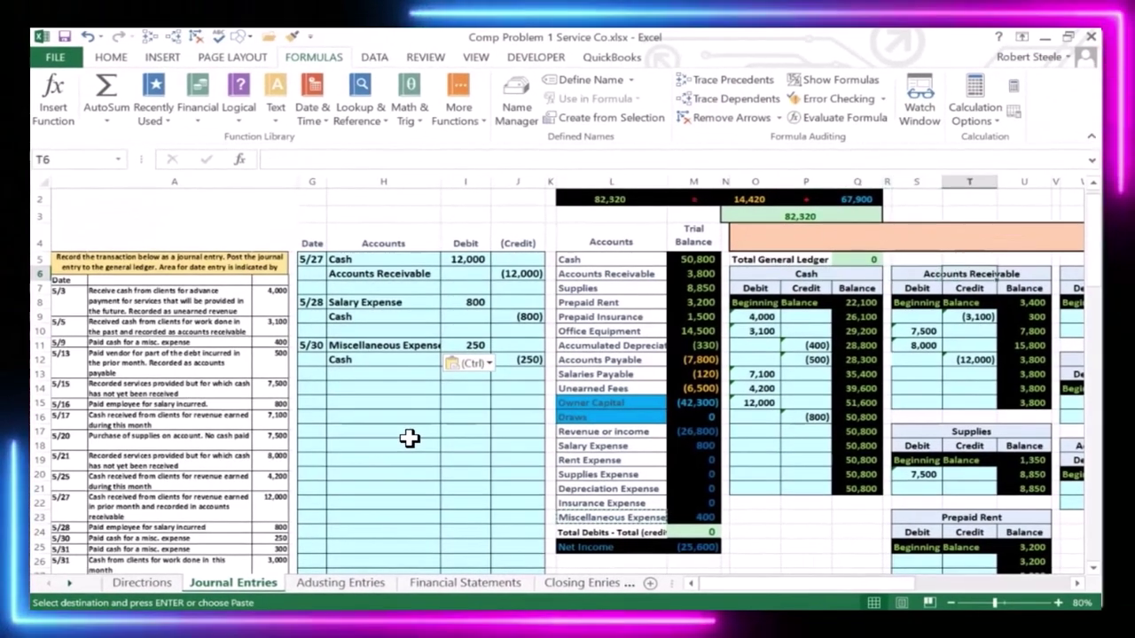
{"action": "key", "text": "Right"}
{"action": "key", "text": "Right"}
{"action": "key", "text": "Right"}
{"action": "key", "text": "Right"}
{"action": "key", "text": "Right"}
{"action": "key", "text": "Right"}
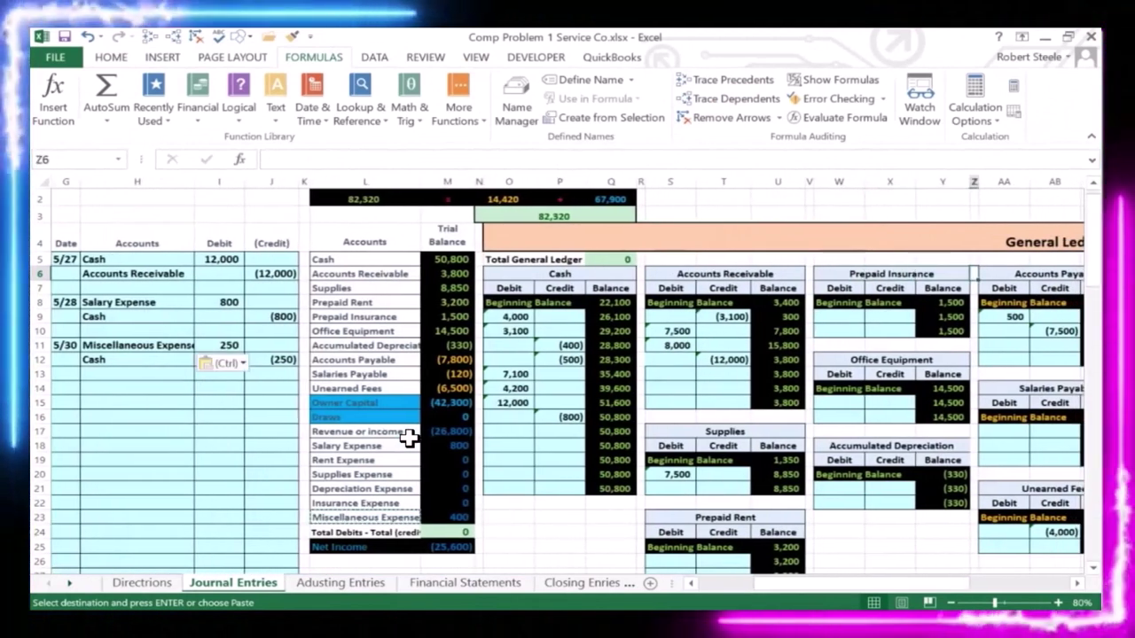
{"action": "key", "text": "Right"}
{"action": "key", "text": "Right"}
{"action": "key", "text": "Right"}
{"action": "key", "text": "Right"}
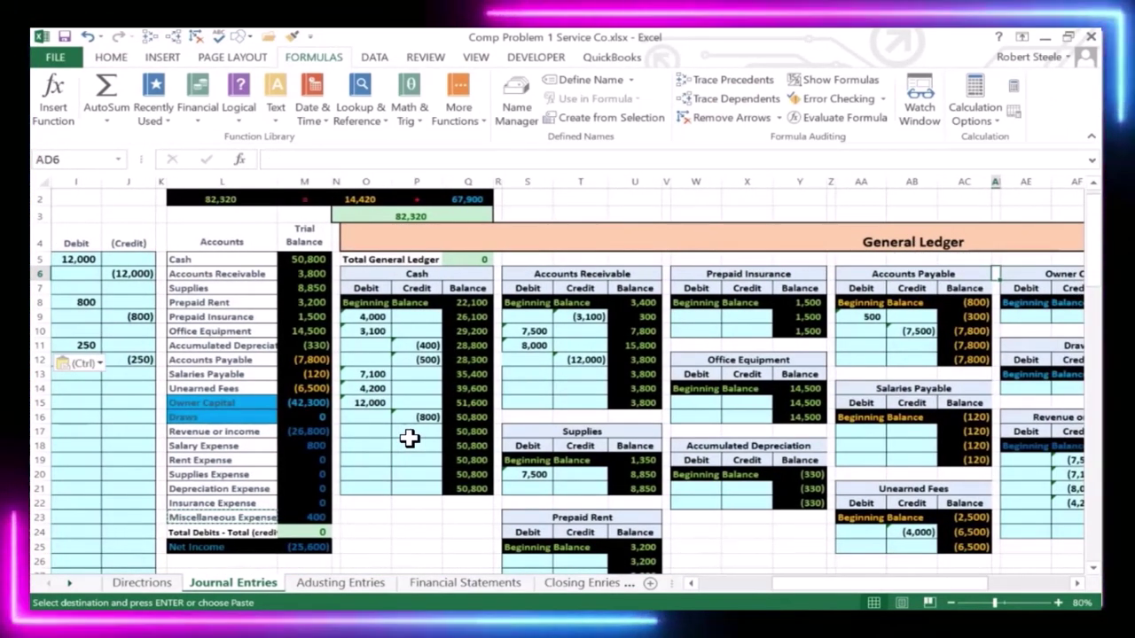
{"action": "key", "text": "Right"}
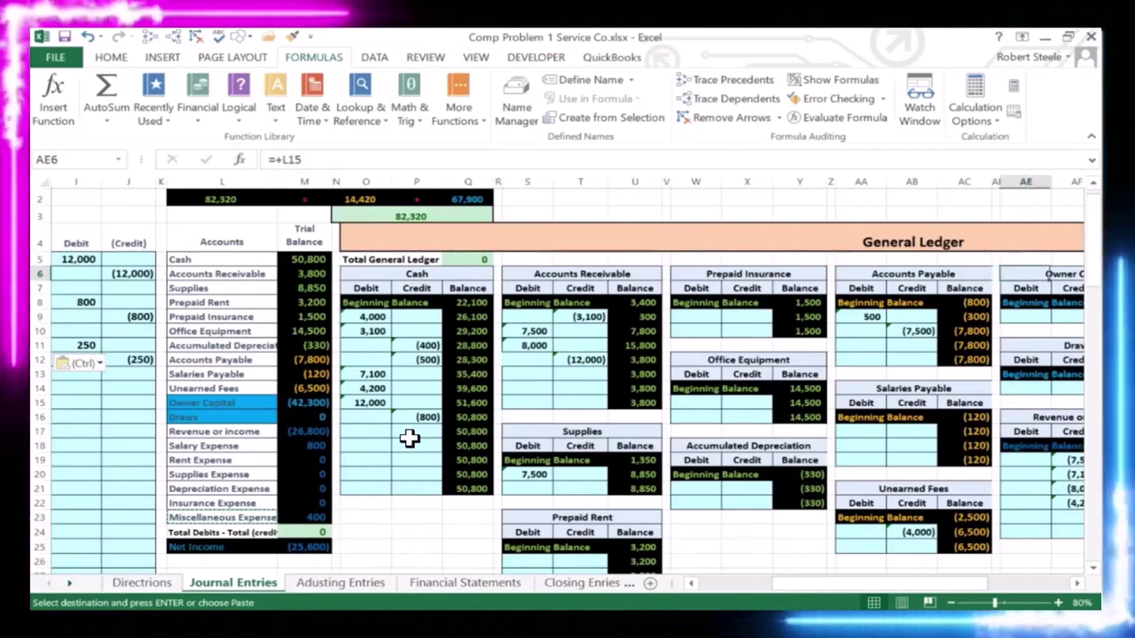
{"action": "key", "text": "Right"}
{"action": "key", "text": "Right"}
{"action": "key", "text": "Right"}
{"action": "key", "text": "Right"}
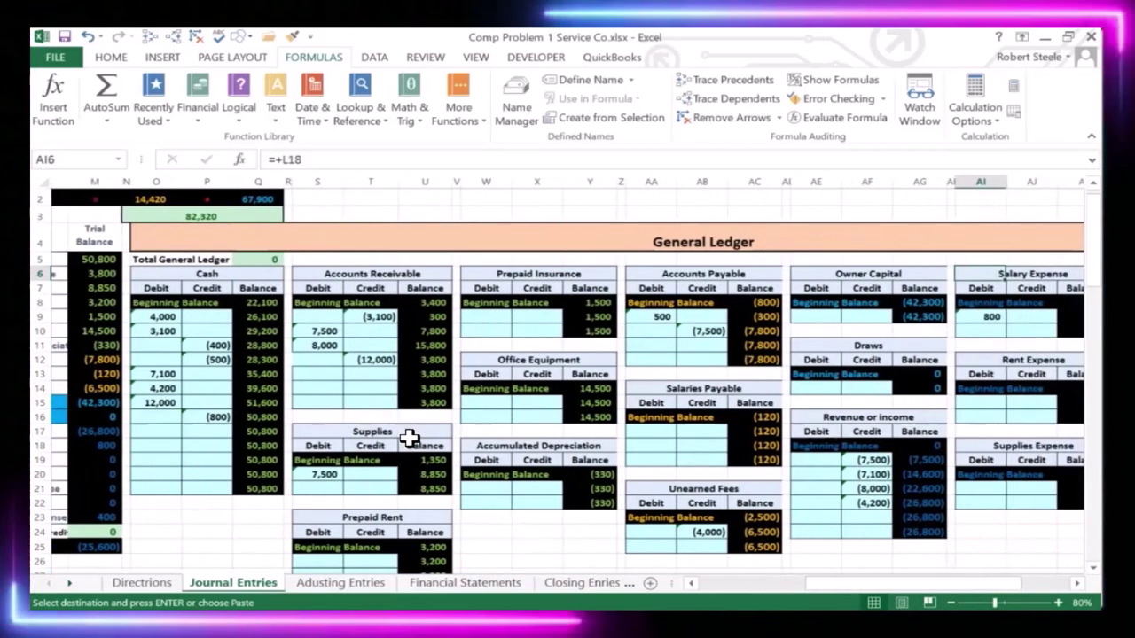
{"action": "key", "text": "Right"}
{"action": "key", "text": "Right"}
{"action": "key", "text": "Right"}
{"action": "key", "text": "Right"}
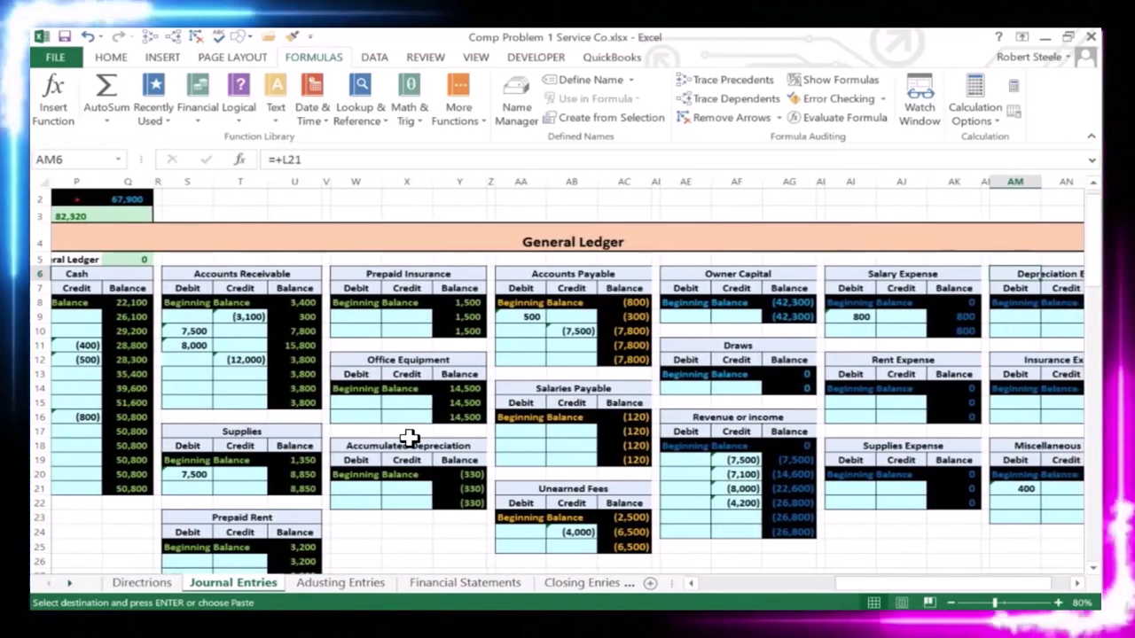
{"action": "key", "text": "Right"}
{"action": "key", "text": "Right"}
{"action": "key", "text": "Right"}
{"action": "key", "text": "Right"}
{"action": "key", "text": "Down"}
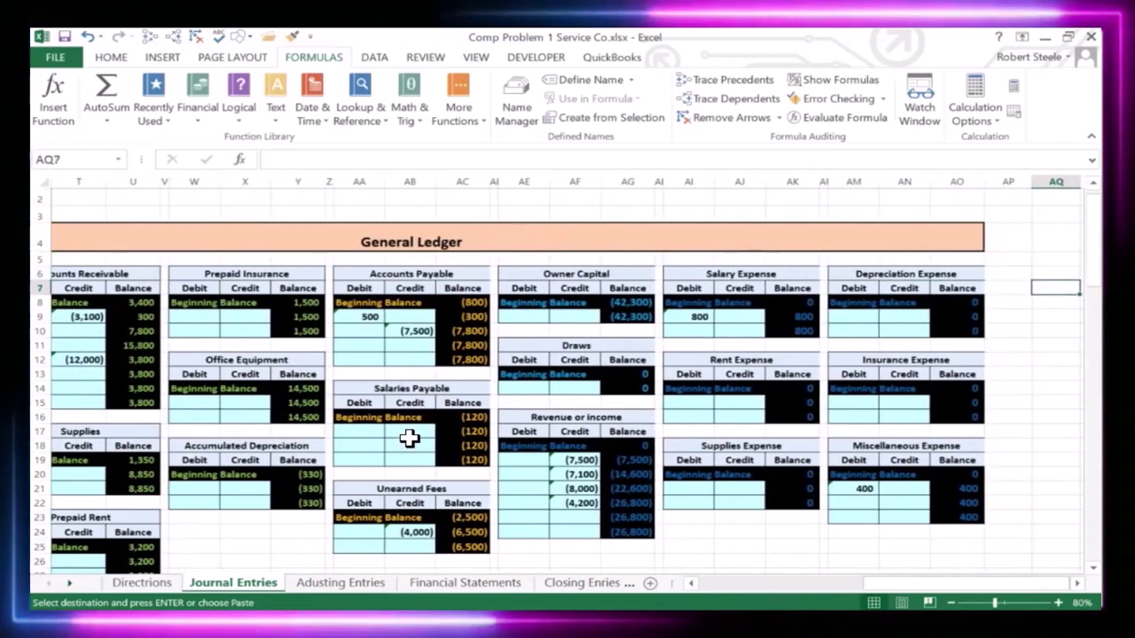
{"action": "key", "text": "Down"}
{"action": "key", "text": "Down"}
{"action": "key", "text": "Down"}
{"action": "key", "text": "Down"}
{"action": "key", "text": "Down"}
{"action": "key", "text": "Down"}
{"action": "key", "text": "Down"}
{"action": "key", "text": "Down"}
{"action": "key", "text": "Down"}
{"action": "key", "text": "Down"}
{"action": "key", "text": "Down"}
{"action": "key", "text": "Down"}
{"action": "key", "text": "Down"}
{"action": "key", "text": "Down"}
{"action": "key", "text": "Down"}
{"action": "key", "text": "Down"}
{"action": "key", "text": "Down"}
{"action": "key", "text": "Left"}
{"action": "key", "text": "Left"}
{"action": "key", "text": "Left"}
{"action": "key", "text": "Left"}
{"action": "key", "text": "Left"}
{"action": "key", "text": "Left"}
{"action": "key", "text": "Left"}
{"action": "key", "text": "Left"}
{"action": "key", "text": "Right"}
{"action": "key", "text": "Right"}
{"action": "key", "text": "Right"}
{"action": "key", "text": "Right"}
{"action": "key", "text": "Right"}
{"action": "key", "text": "Up"}
{"action": "key", "text": "Up"}
{"action": "key", "text": "Up"}
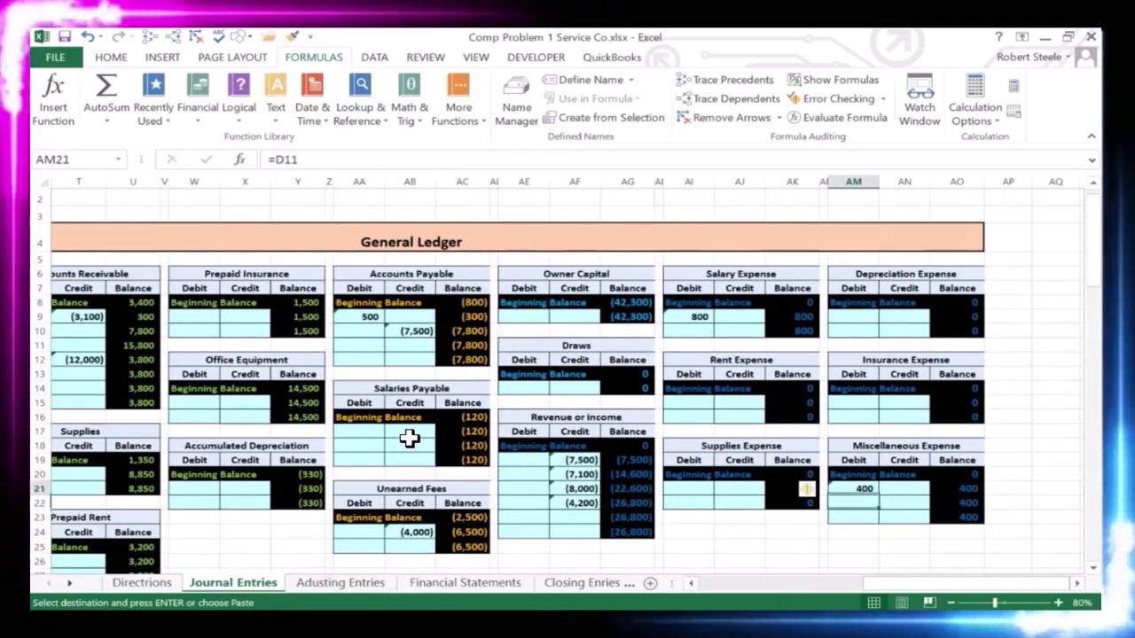
{"action": "key", "text": "Down"}
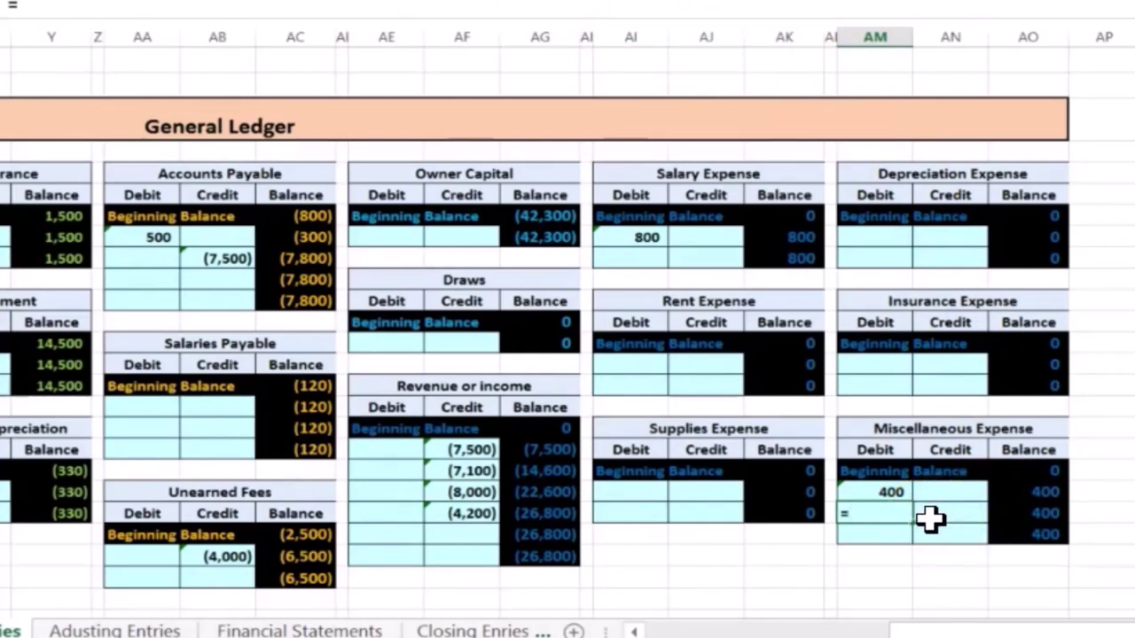
{"action": "key", "text": "Left"}
{"action": "key", "text": "Left"}
{"action": "key", "text": "Left"}
{"action": "key", "text": "Left"}
{"action": "key", "text": "Left"}
{"action": "key", "text": "Left"}
{"action": "key", "text": "Left"}
{"action": "key", "text": "Left"}
{"action": "key", "text": "Left"}
{"action": "key", "text": "Left"}
{"action": "key", "text": "Left"}
{"action": "key", "text": "Left"}
{"action": "key", "text": "Left"}
{"action": "key", "text": "Left"}
{"action": "key", "text": "Left"}
{"action": "key", "text": "Left"}
{"action": "key", "text": "Left"}
{"action": "key", "text": "Left"}
{"action": "key", "text": "Left"}
{"action": "key", "text": "Left"}
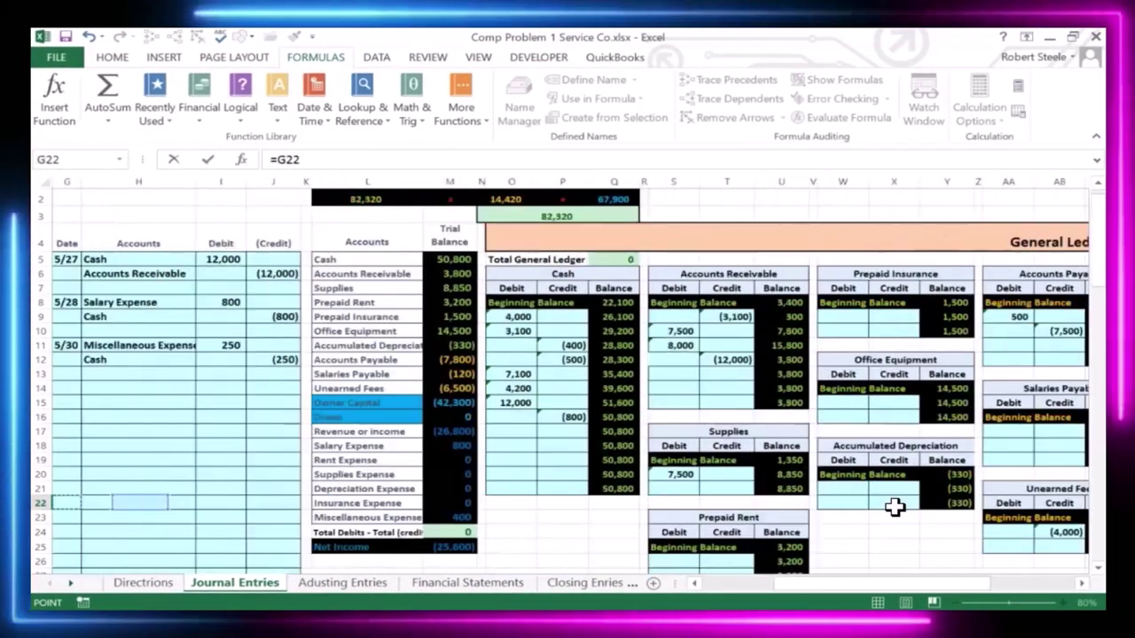
{"action": "key", "text": "Right"}
{"action": "key", "text": "Right"}
{"action": "key", "text": "Up"}
{"action": "key", "text": "Up"}
{"action": "key", "text": "Up"}
{"action": "key", "text": "Up"}
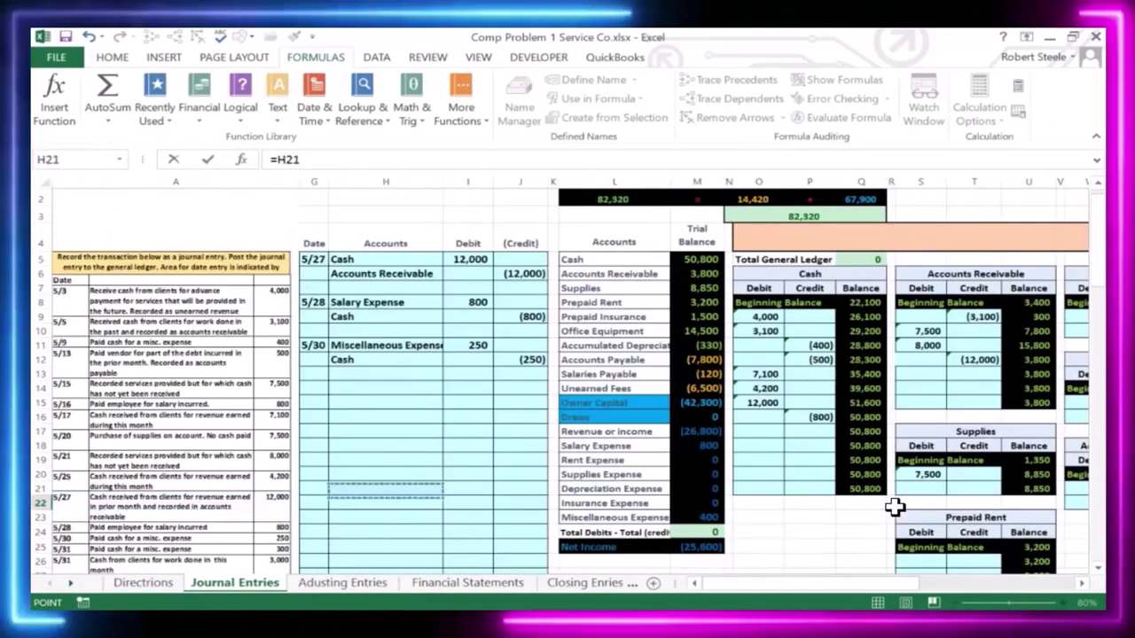
{"action": "key", "text": "Up"}
{"action": "key", "text": "Up"}
{"action": "key", "text": "Up"}
{"action": "key", "text": "Up"}
{"action": "key", "text": "Up"}
{"action": "key", "text": "Right"}
{"action": "key", "text": "Up"}
{"action": "key", "text": "Up"}
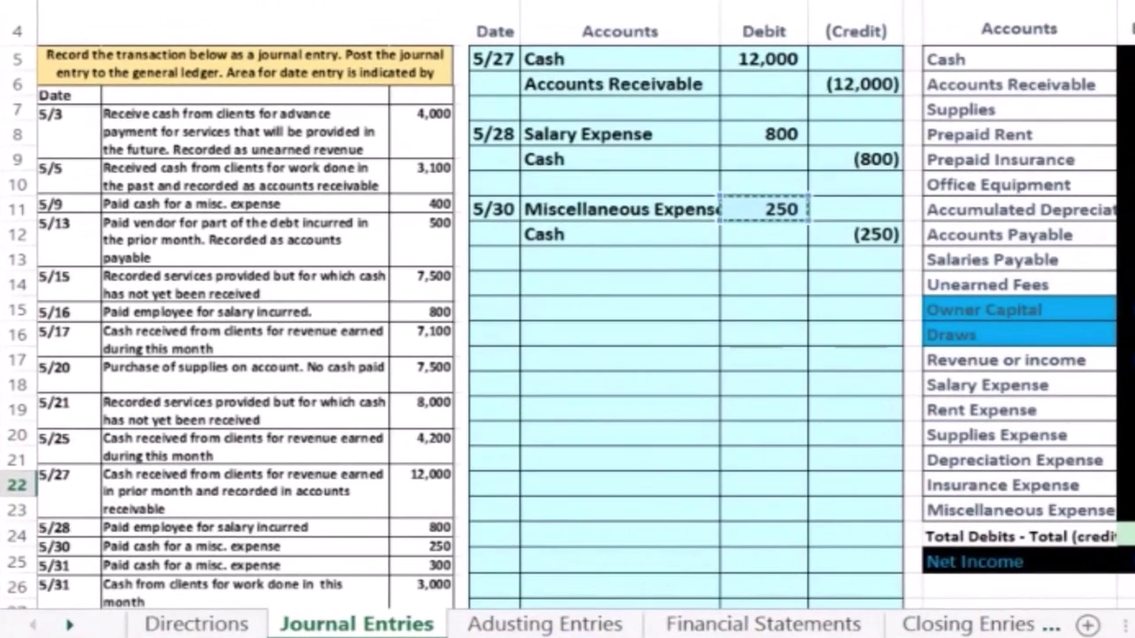
{"action": "key", "text": "Return"}
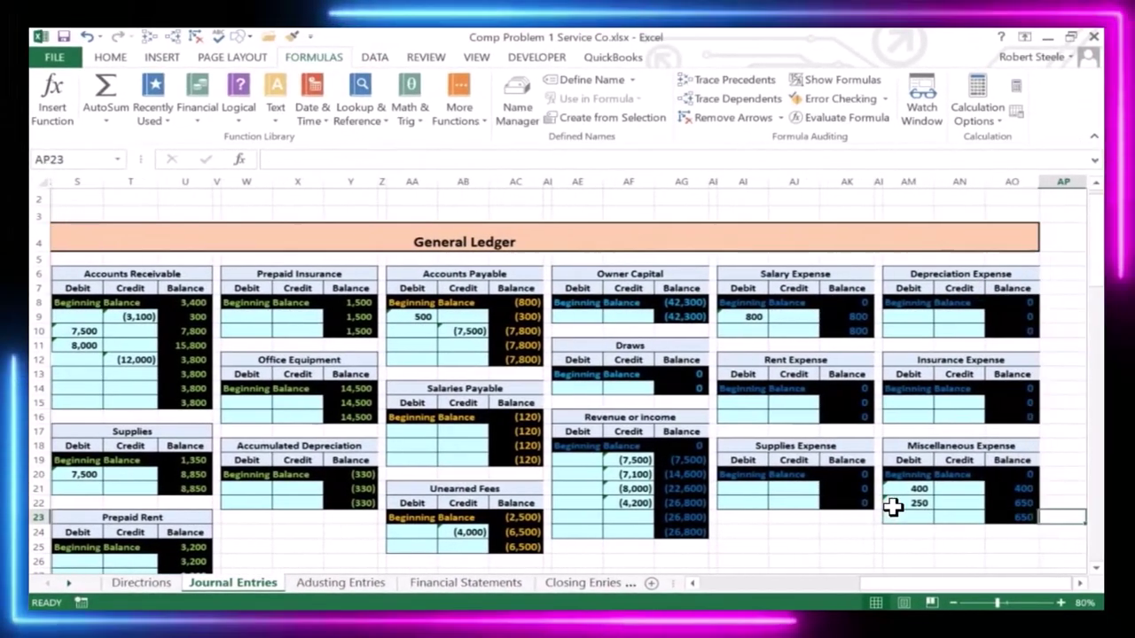
Clear the Miscellaneous Expense ledger debit in AM22 and re-enter it as the formula =I11.
{"action": "left_click", "coordinate": [891, 507]}
{"action": "key", "text": "Delete"}
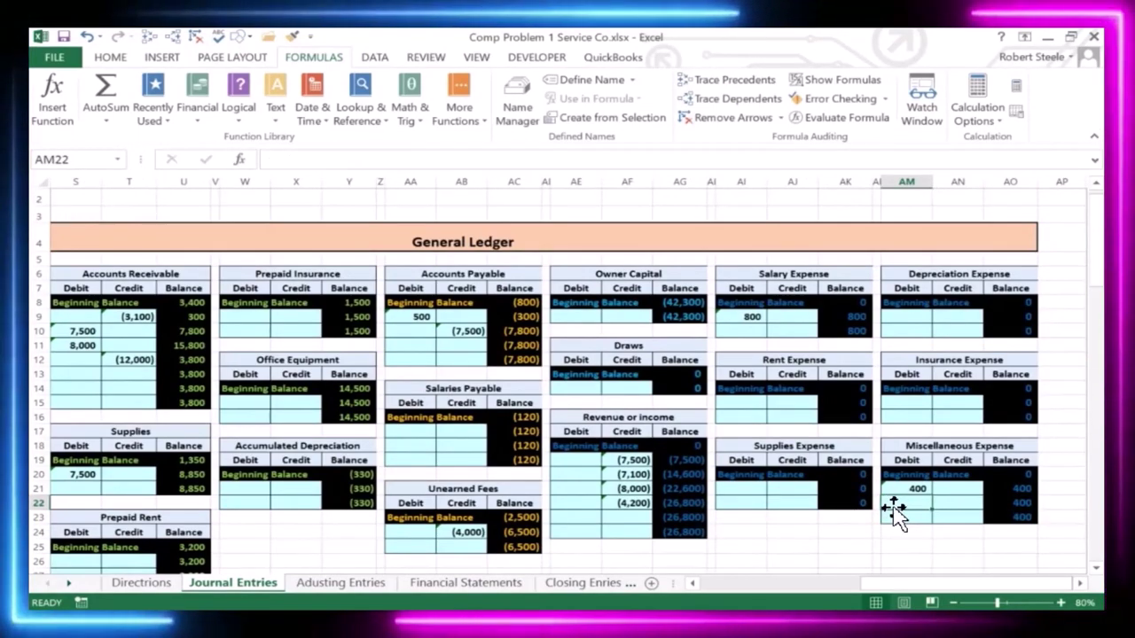
{"action": "type", "text": "=i11"}
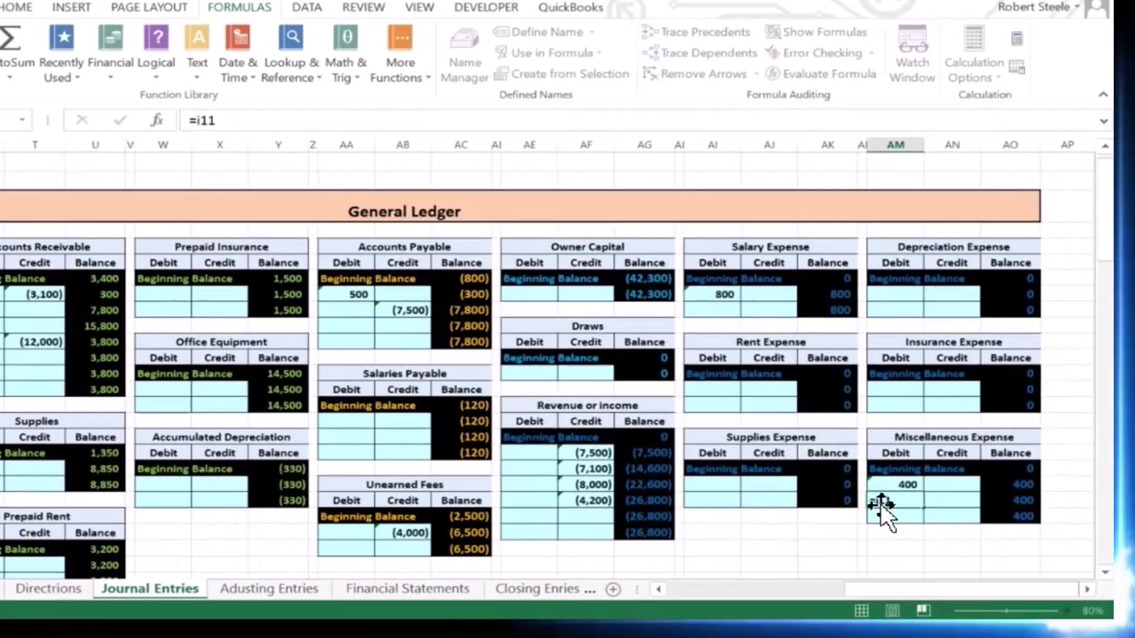
{"action": "key", "text": "Return"}
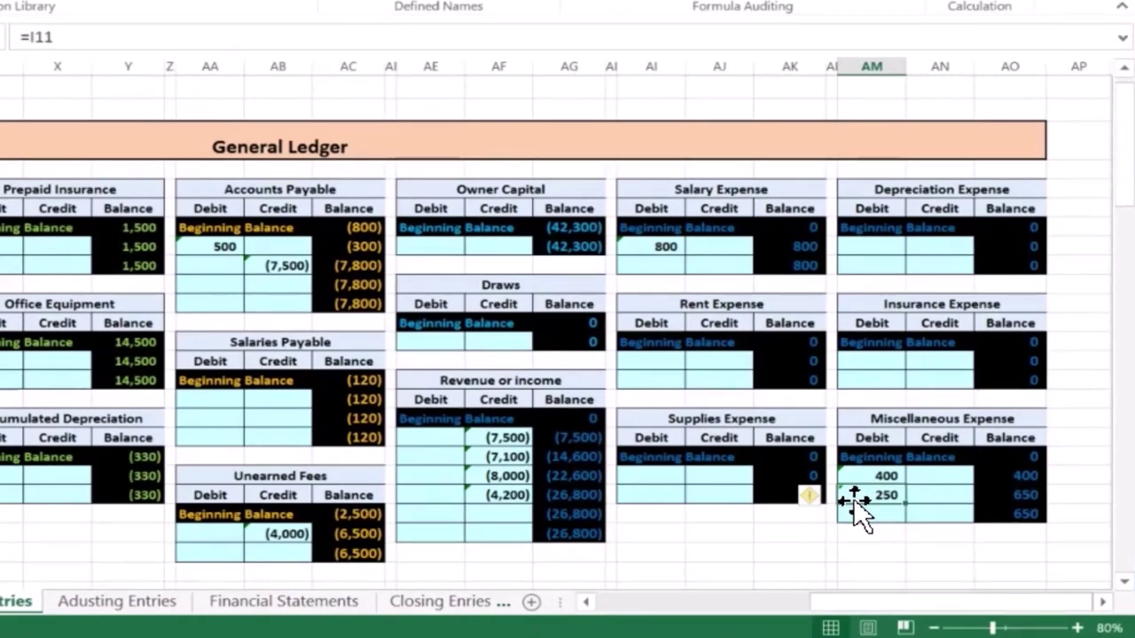
Check the trial balance's total debits less total credits in M24 against the 5/30 entry.
{"action": "left_click", "coordinate": [834, 495]}
{"action": "key", "text": "Left"}
{"action": "key", "text": "Home"}
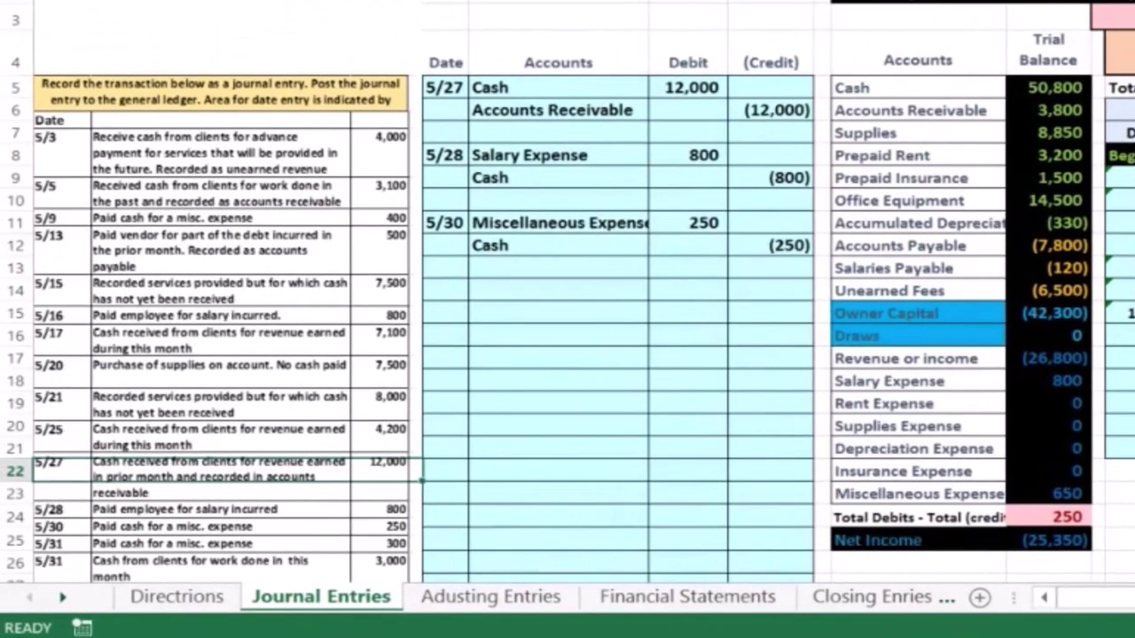
{"action": "left_click", "coordinate": [1078, 519]}
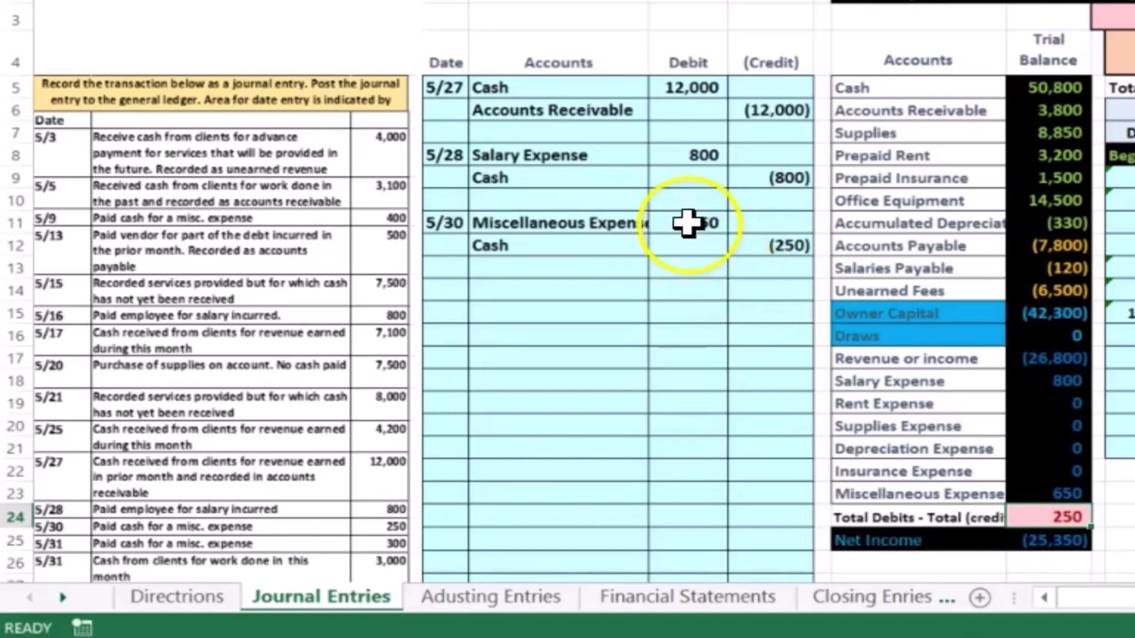
Clear the 5/30 entry's debit and credit amounts in I11:J12, and undo the deletion.
{"action": "left_click_drag", "start_coordinate": [684, 223], "coordinate": [746, 238]}
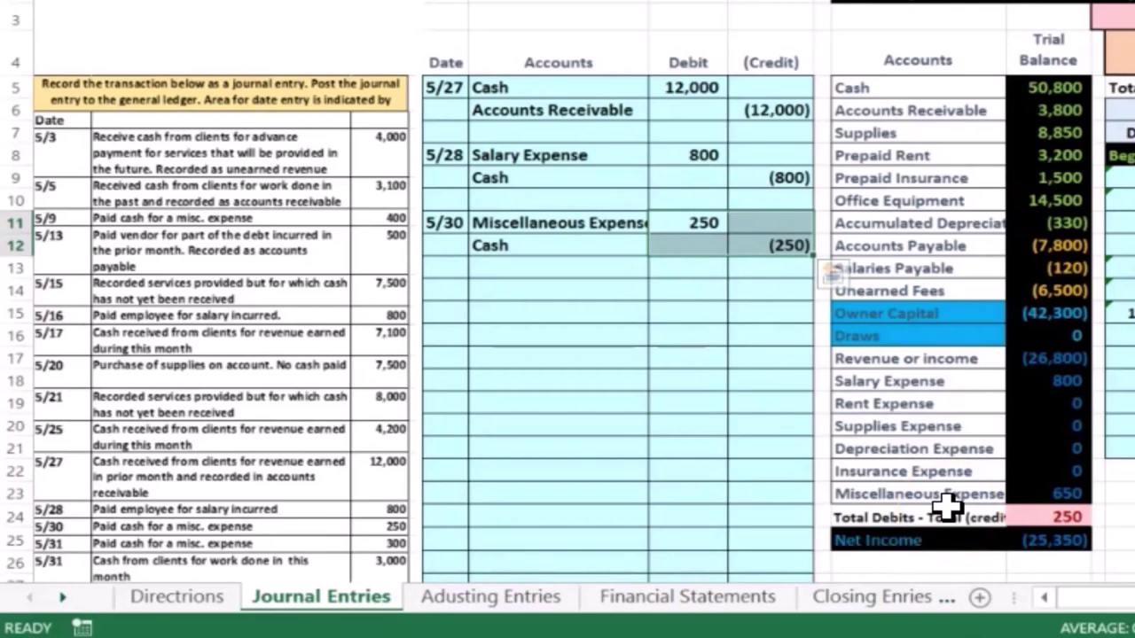
{"action": "key", "text": "Delete"}
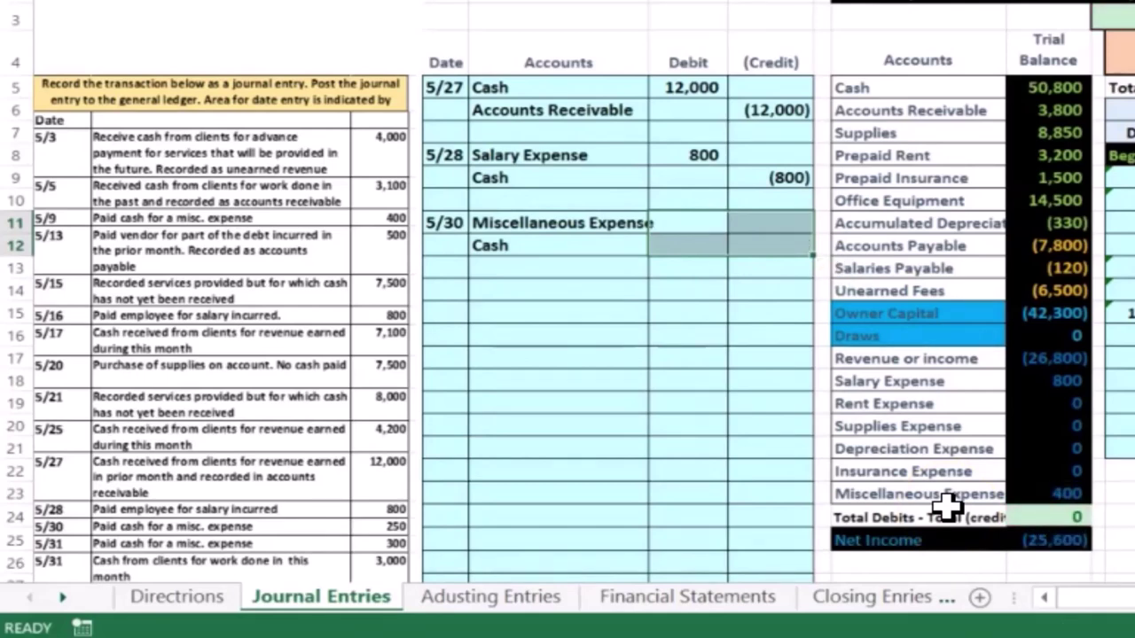
{"action": "left_click", "coordinate": [760, 284]}
{"action": "left_click", "coordinate": [751, 243]}
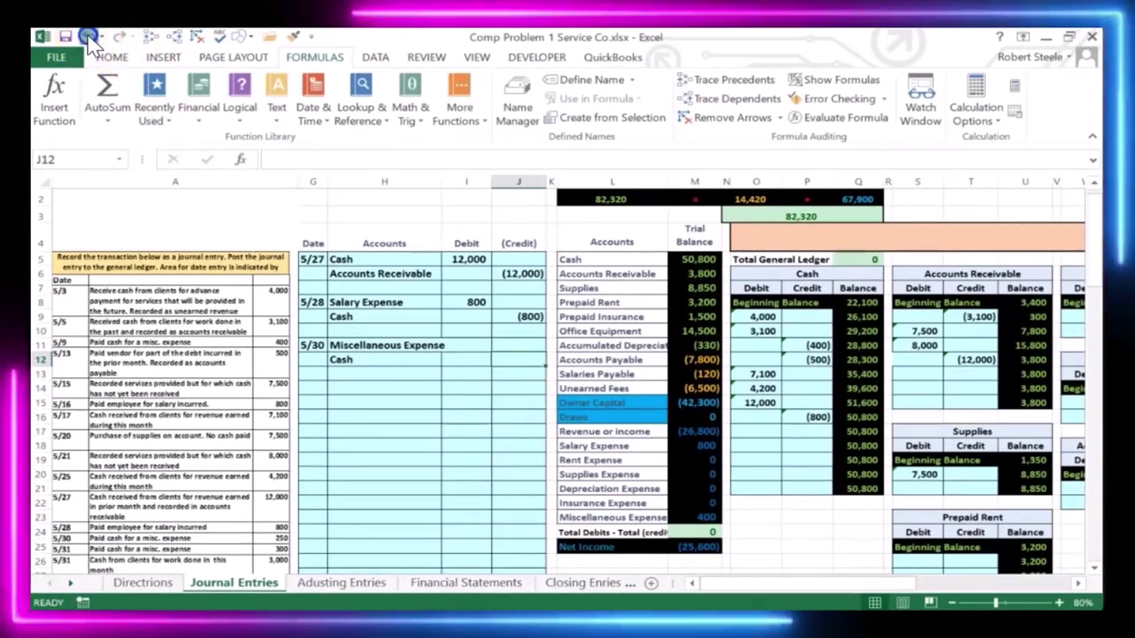
{"action": "left_click", "coordinate": [88, 37]}
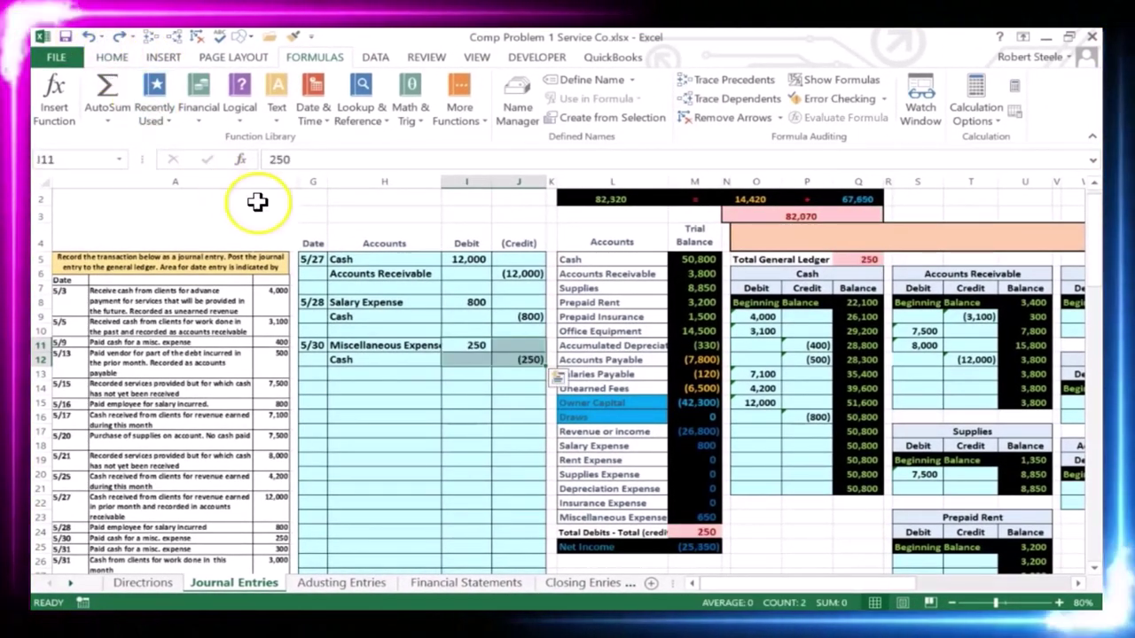
{"action": "left_click", "coordinate": [458, 408]}
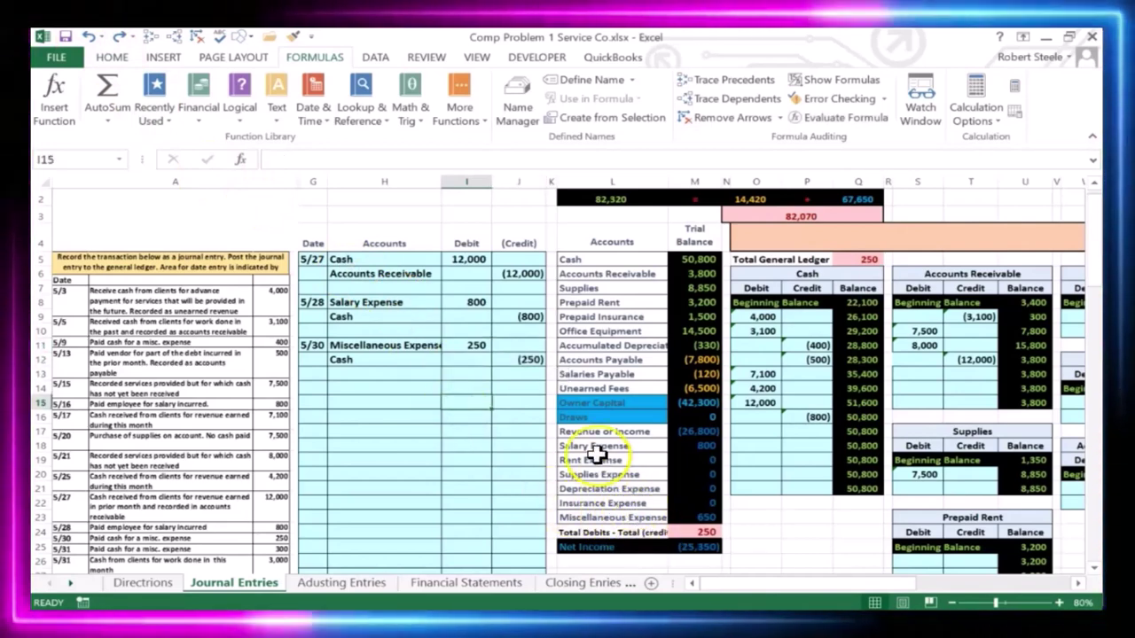
Trace the dependents of the 5/30 Miscellaneous Expense debit in I11 to check its ledger posting.
{"action": "left_click", "coordinate": [462, 346]}
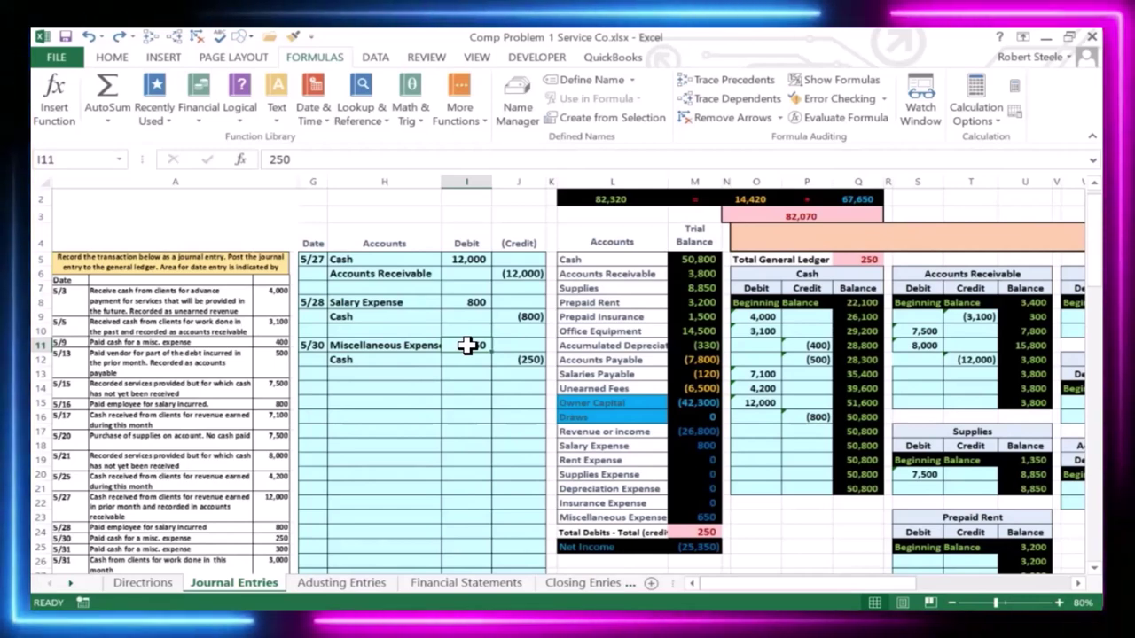
{"action": "left_click", "coordinate": [332, 161]}
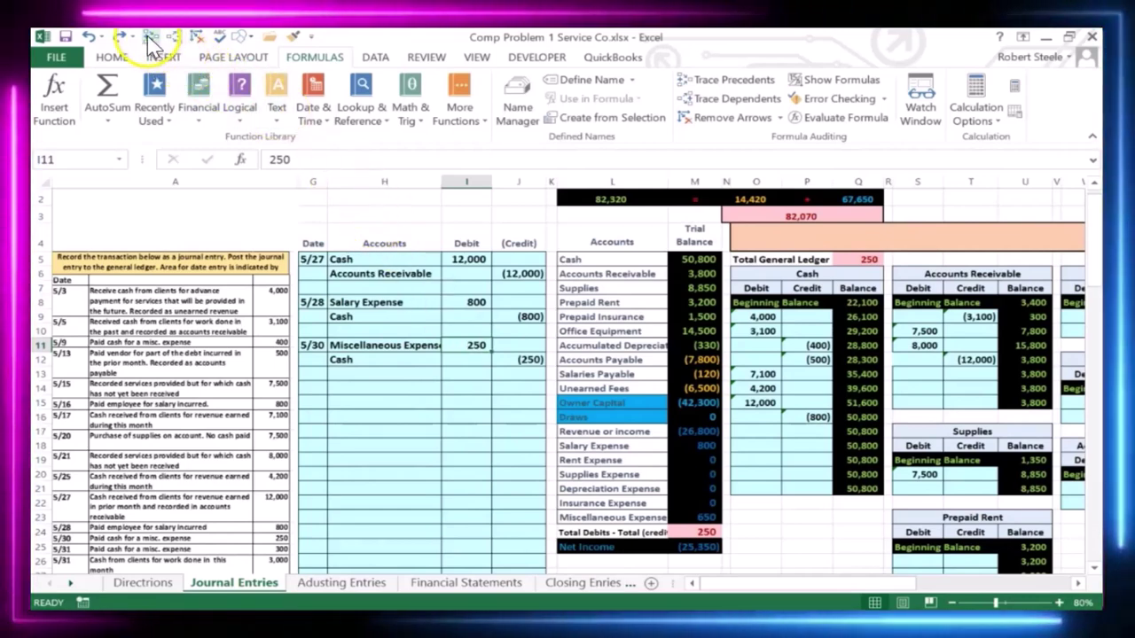
{"action": "left_click", "coordinate": [153, 37]}
{"action": "left_click", "coordinate": [569, 373]}
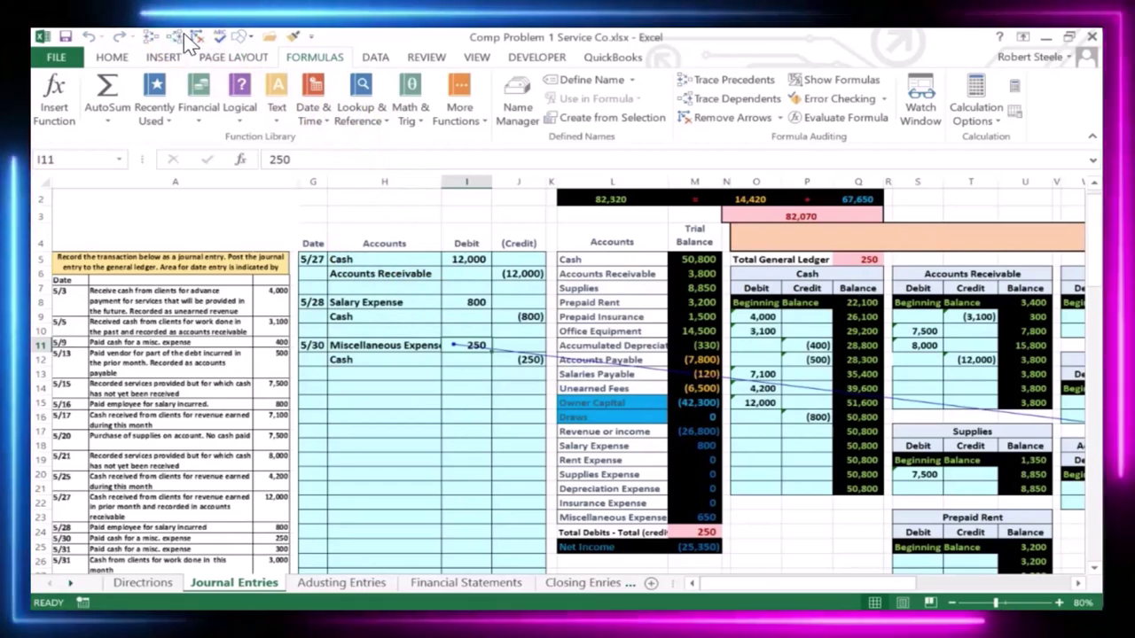
Trace the dependents of the 5/30 Cash credit in J12, and remove the tracer arrows from the sheet.
{"action": "left_click", "coordinate": [517, 362]}
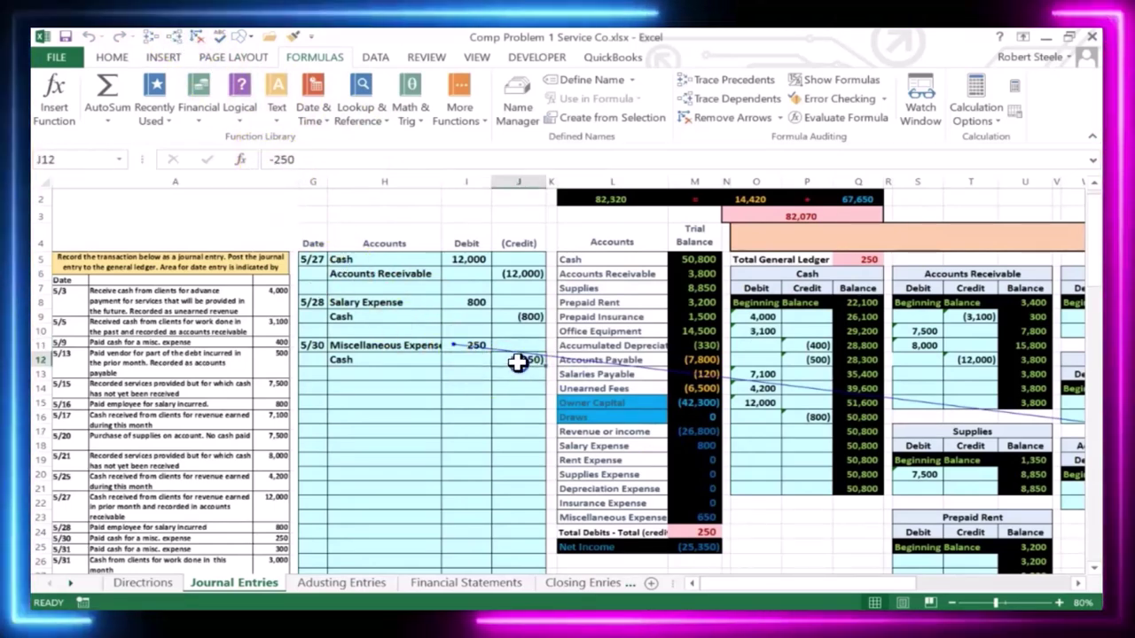
{"action": "left_click", "coordinate": [176, 40]}
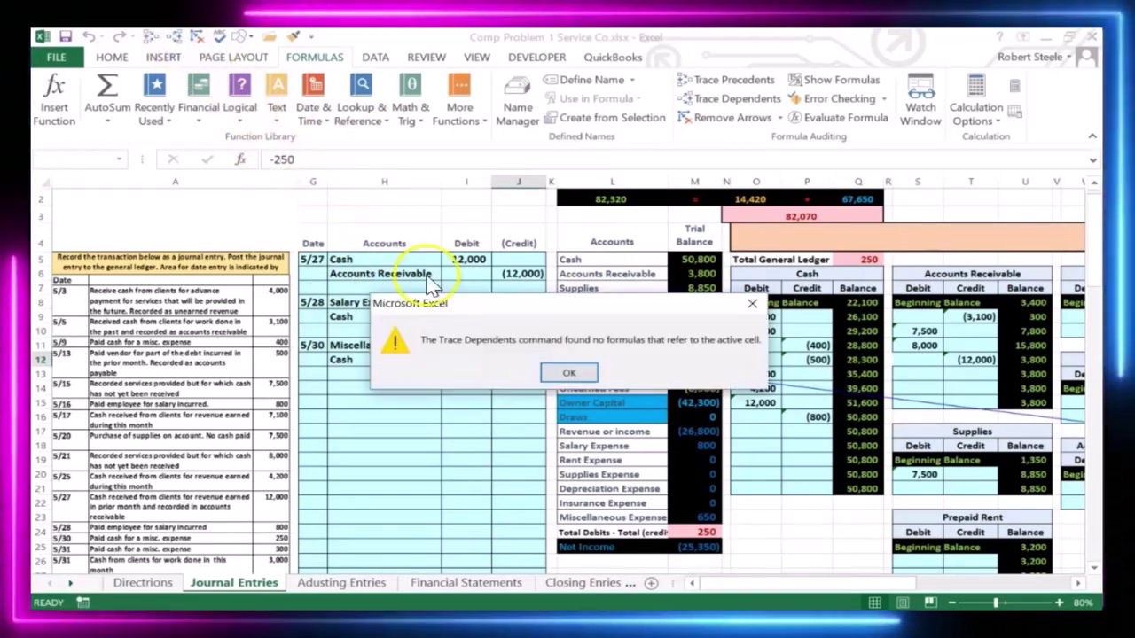
{"action": "left_click", "coordinate": [569, 372]}
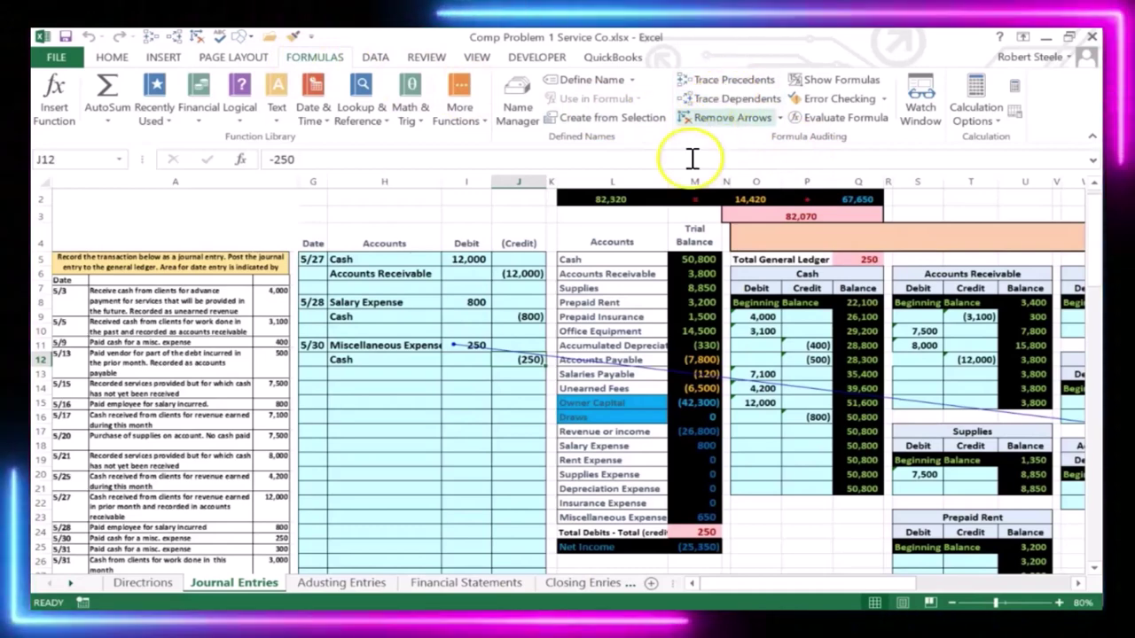
{"action": "left_click", "coordinate": [471, 361]}
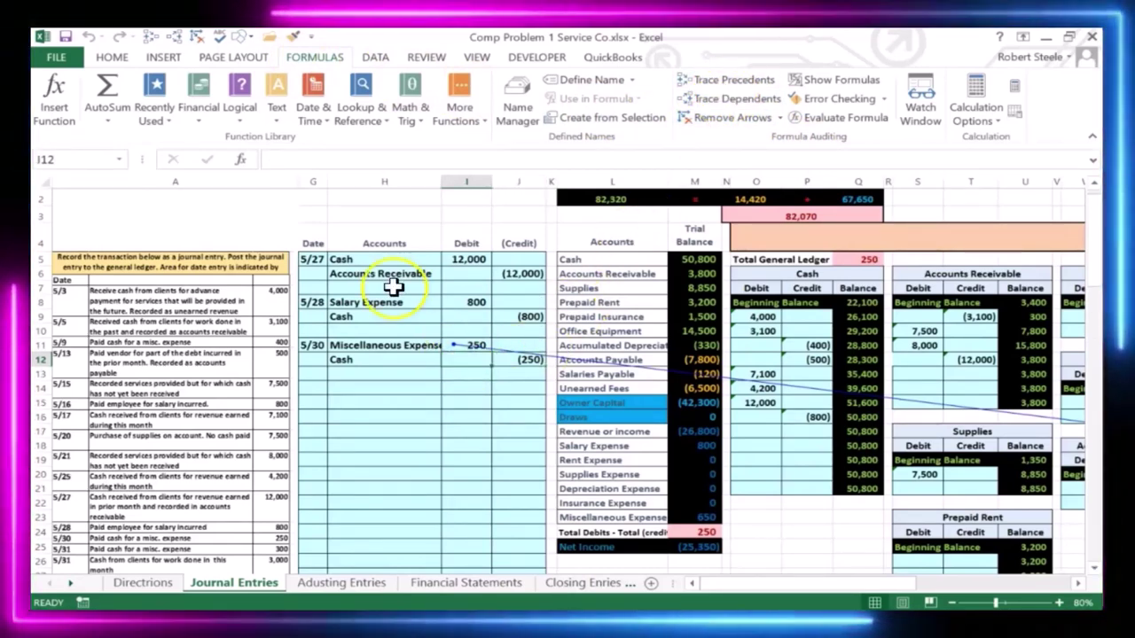
{"action": "left_click", "coordinate": [222, 37]}
{"action": "left_click", "coordinate": [446, 362]}
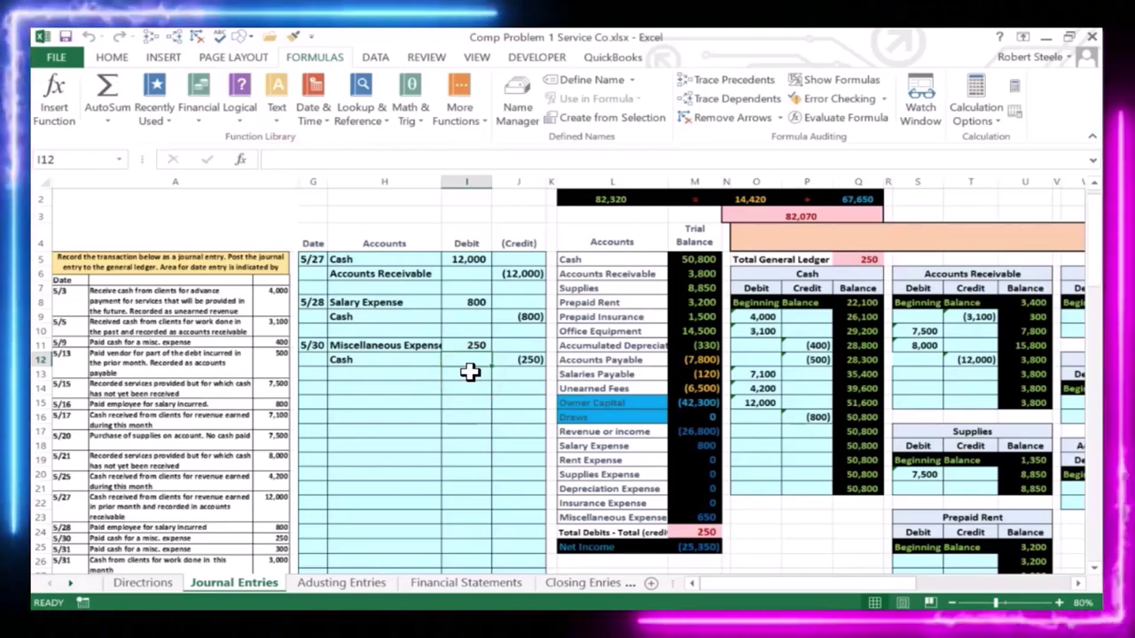
Post the 5/30 Cash credit to the Cash ledger's credit column by linking P17 to J12.
{"action": "key", "text": "Right"}
{"action": "key", "text": "Right"}
{"action": "key", "text": "Right"}
{"action": "key", "text": "Right"}
{"action": "key", "text": "Right"}
{"action": "key", "text": "Right"}
{"action": "key", "text": "Down"}
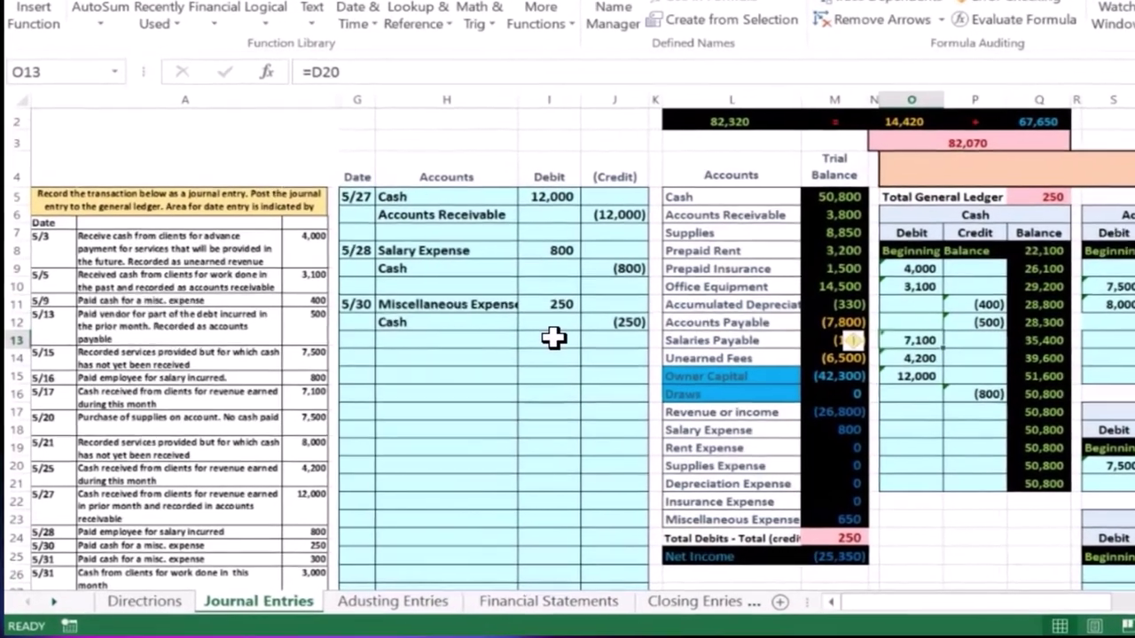
{"action": "key", "text": "Down"}
{"action": "key", "text": "Down"}
{"action": "key", "text": "Down"}
{"action": "key", "text": "Down"}
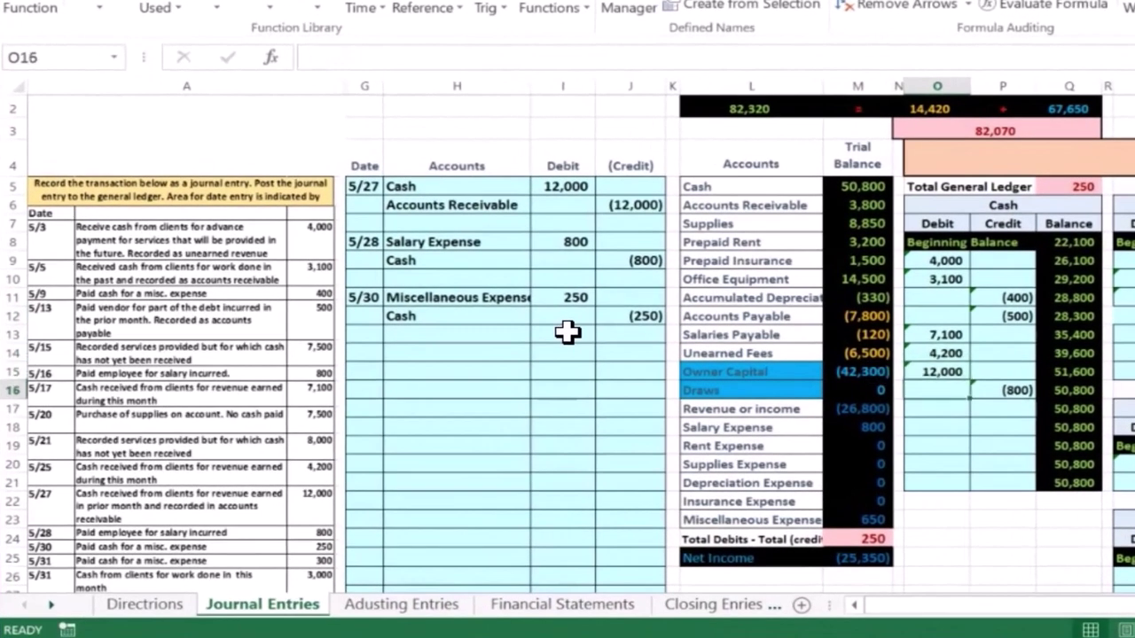
{"action": "key", "text": "Right"}
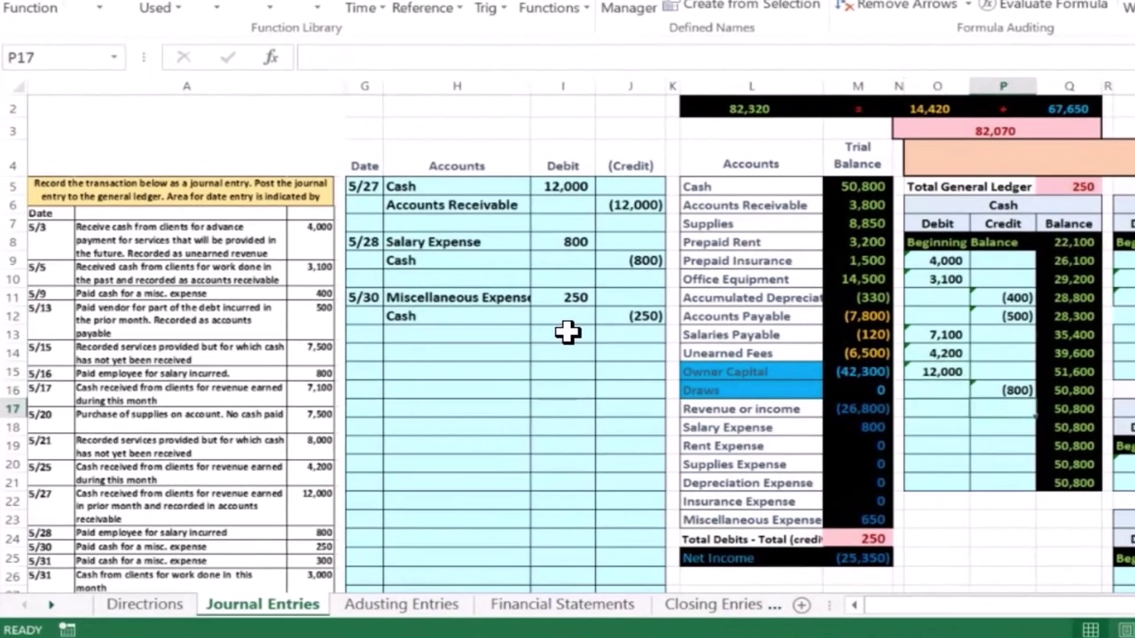
{"action": "type", "text": "="}
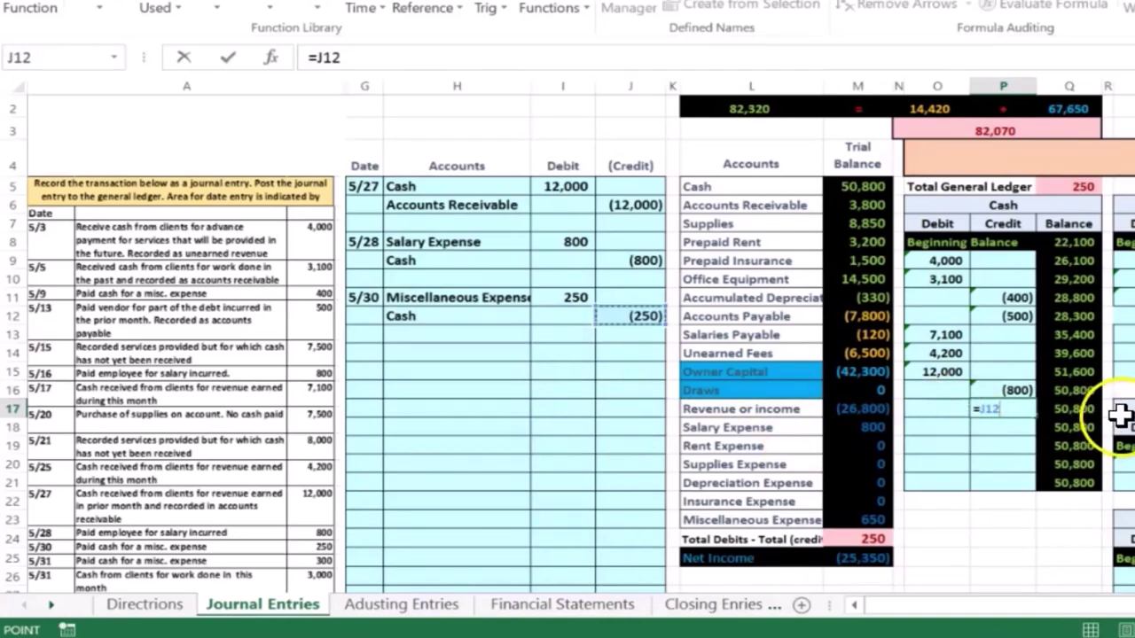
{"action": "key", "text": "Return"}
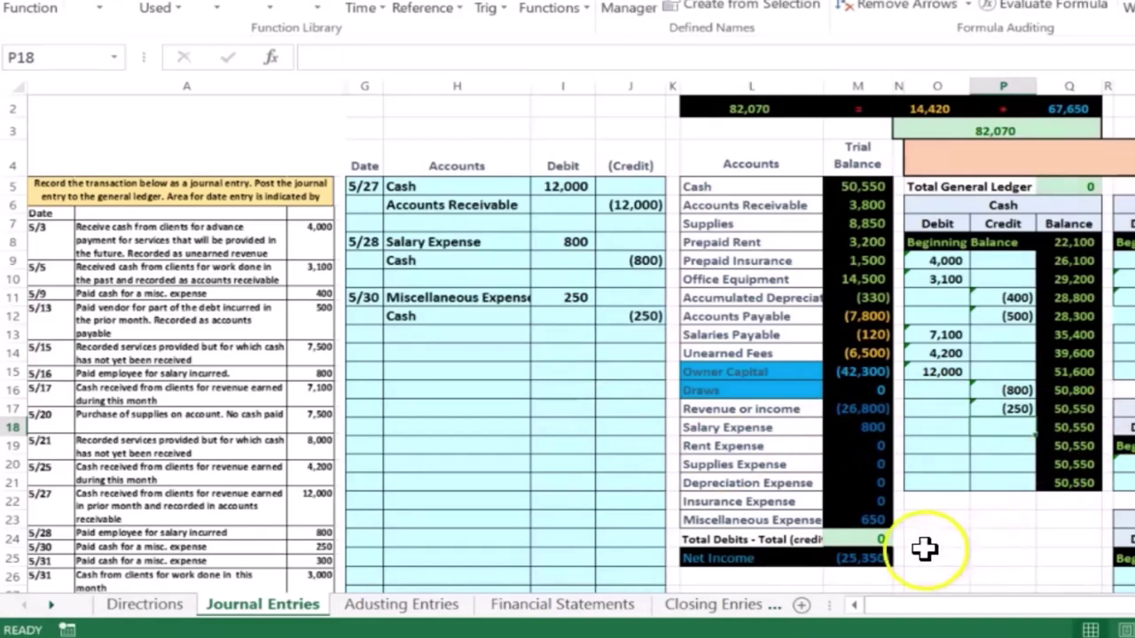
Check the trial balance's total debits less credits in M24, the income and expense balances in M17:M23, and net income in M25.
{"action": "left_click", "coordinate": [873, 538]}
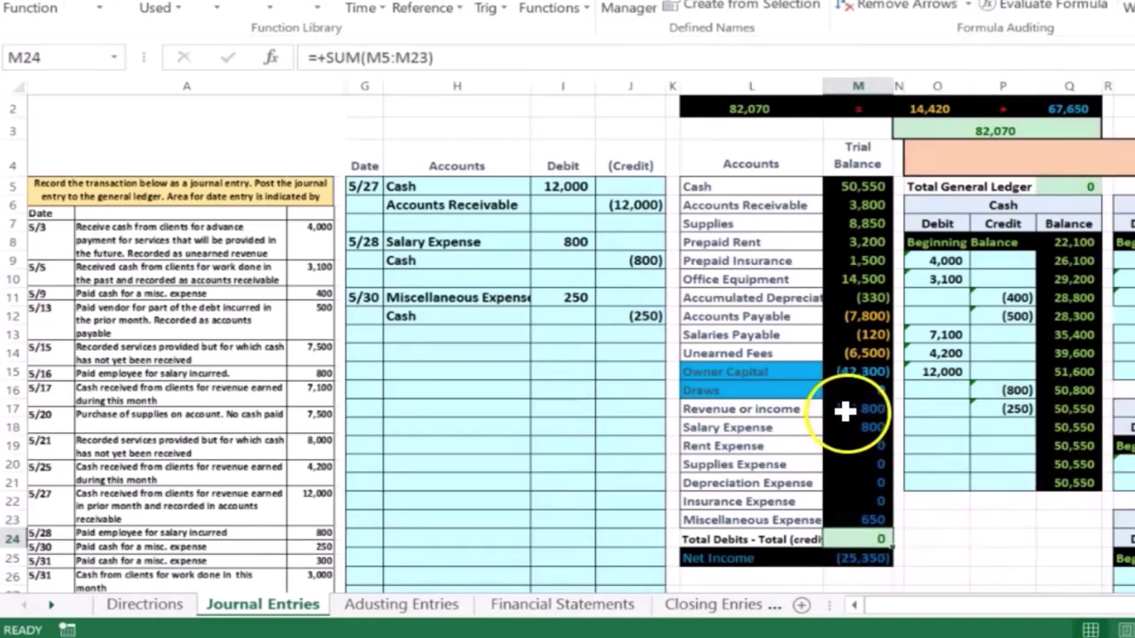
{"action": "left_click_drag", "start_coordinate": [844, 411], "coordinate": [844, 430]}
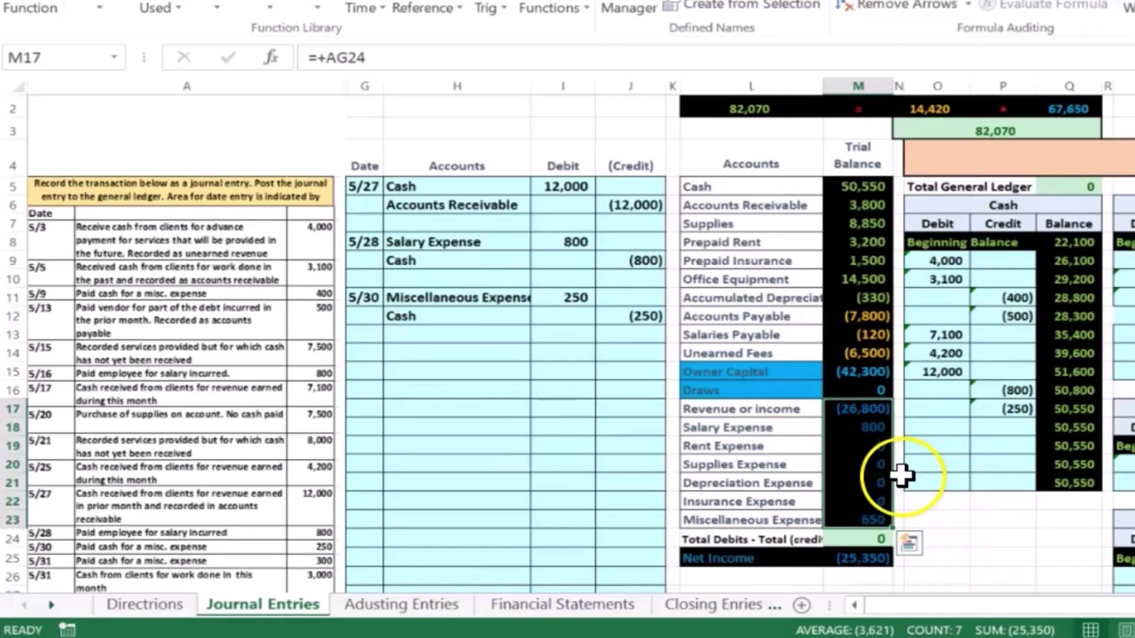
{"action": "left_click", "coordinate": [874, 560]}
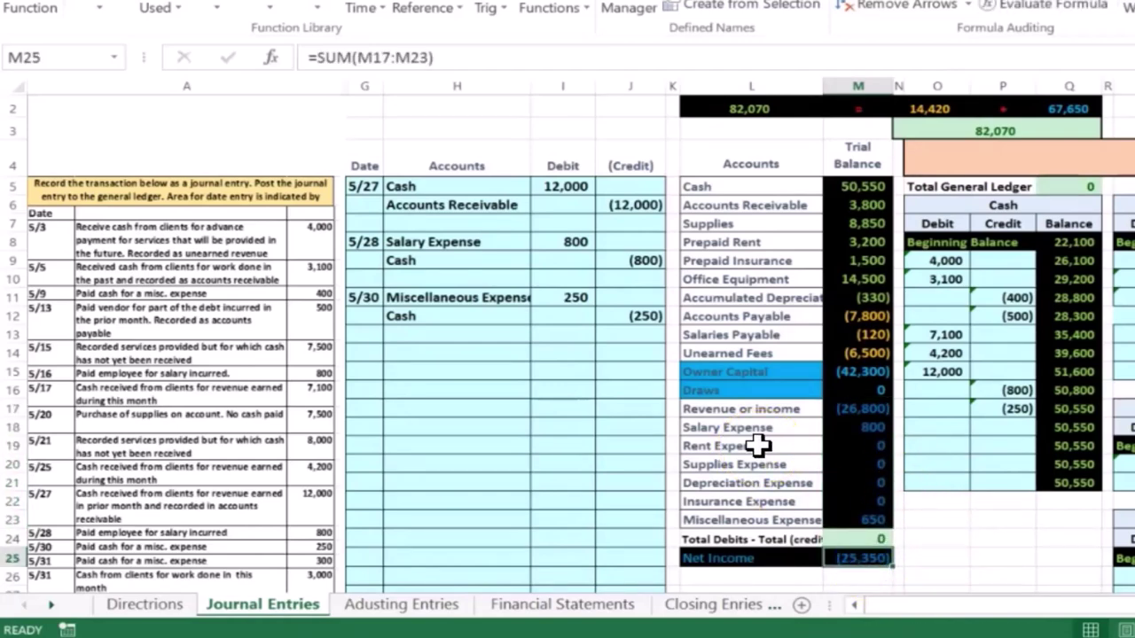
Locate the 5/31 miscellaneous expense in the transaction list and enter the date 5/31 in G14 for its journal entry.
{"action": "key", "text": "Left"}
{"action": "key", "text": "Left"}
{"action": "key", "text": "Left"}
{"action": "key", "text": "Left"}
{"action": "key", "text": "Left"}
{"action": "key", "text": "Left"}
{"action": "key", "text": "Left"}
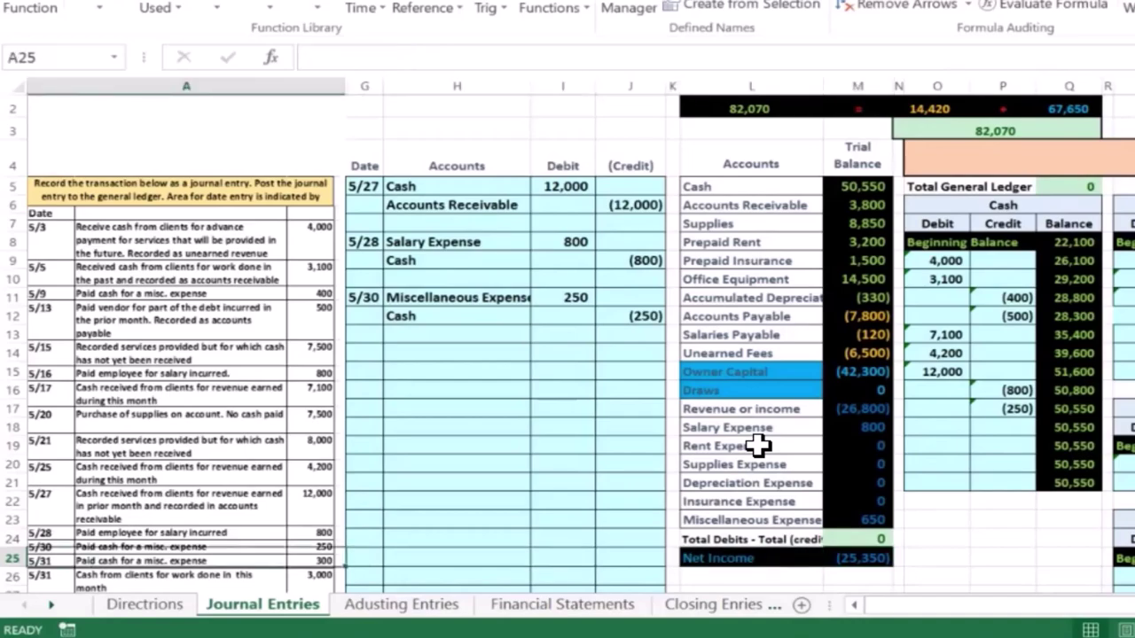
{"action": "key", "text": "shift+Up"}
{"action": "key", "text": "Right"}
{"action": "key", "text": "Right"}
{"action": "key", "text": "Right"}
{"action": "key", "text": "Up"}
{"action": "key", "text": "Up"}
{"action": "key", "text": "Up"}
{"action": "key", "text": "Up"}
{"action": "key", "text": "Up"}
{"action": "key", "text": "Up"}
{"action": "key", "text": "Up"}
{"action": "key", "text": "Up"}
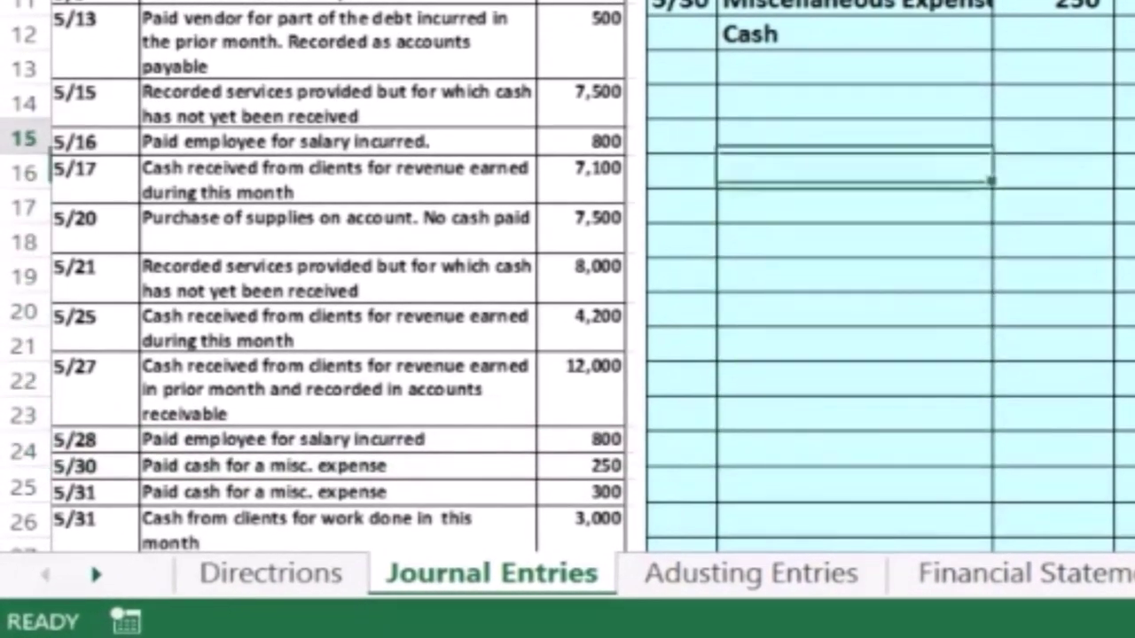
{"action": "key", "text": "Left"}
{"action": "key", "text": "Up"}
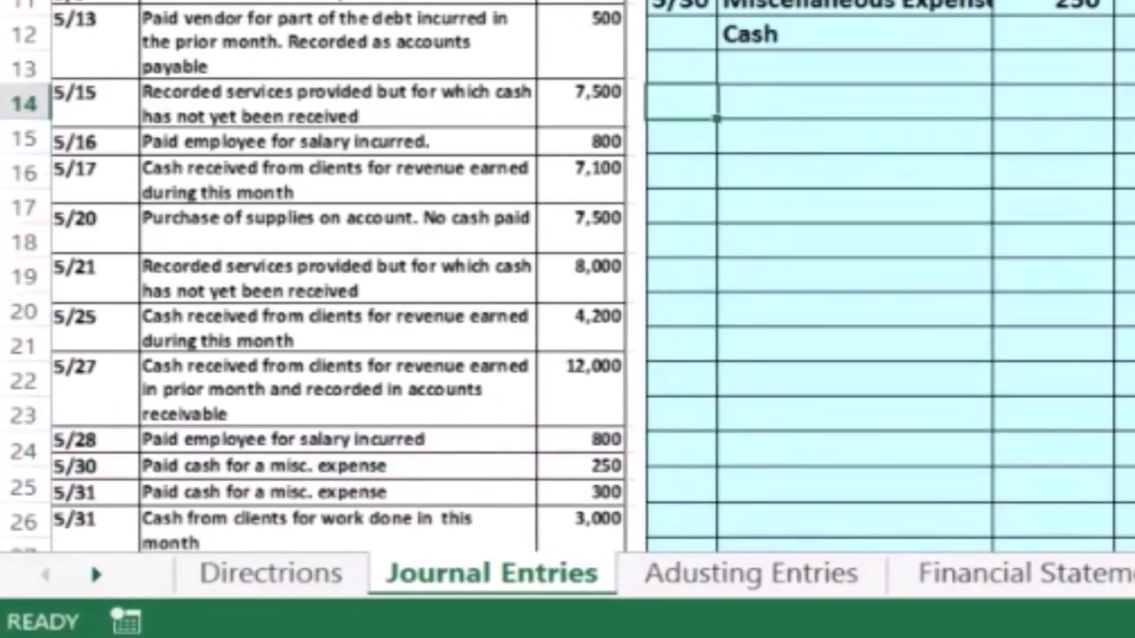
{"action": "key", "text": "Return"}
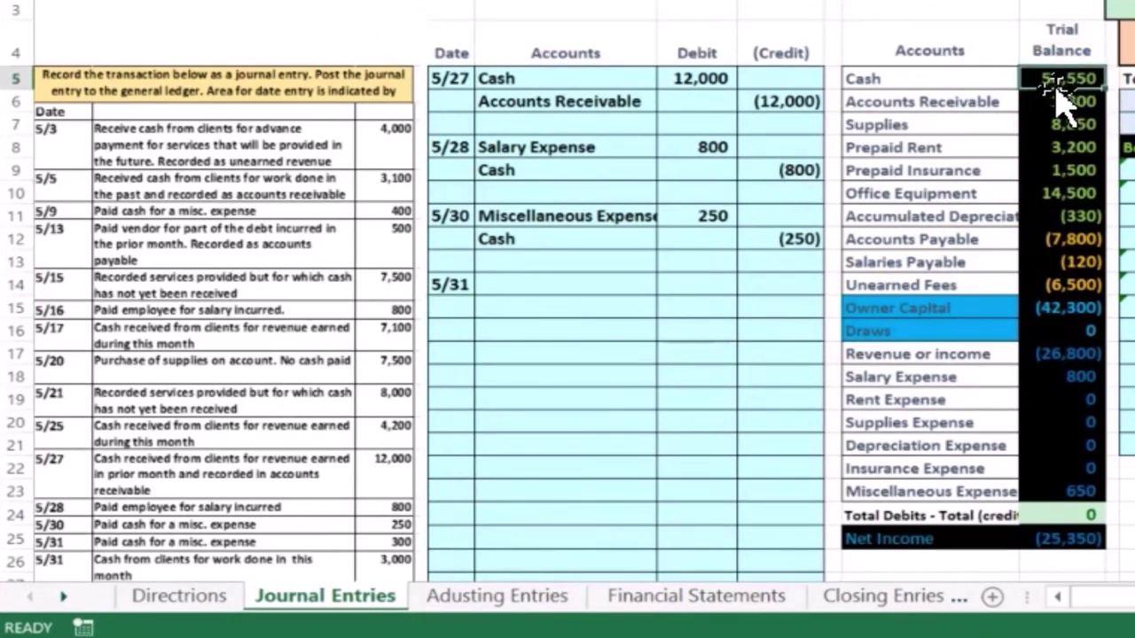
Copy the Cash account name from the trial balance and paste it as values into H15 of the 5/31 entry.
{"action": "left_click", "coordinate": [925, 78]}
{"action": "right_click", "coordinate": [940, 78]}
{"action": "left_click", "coordinate": [956, 131]}
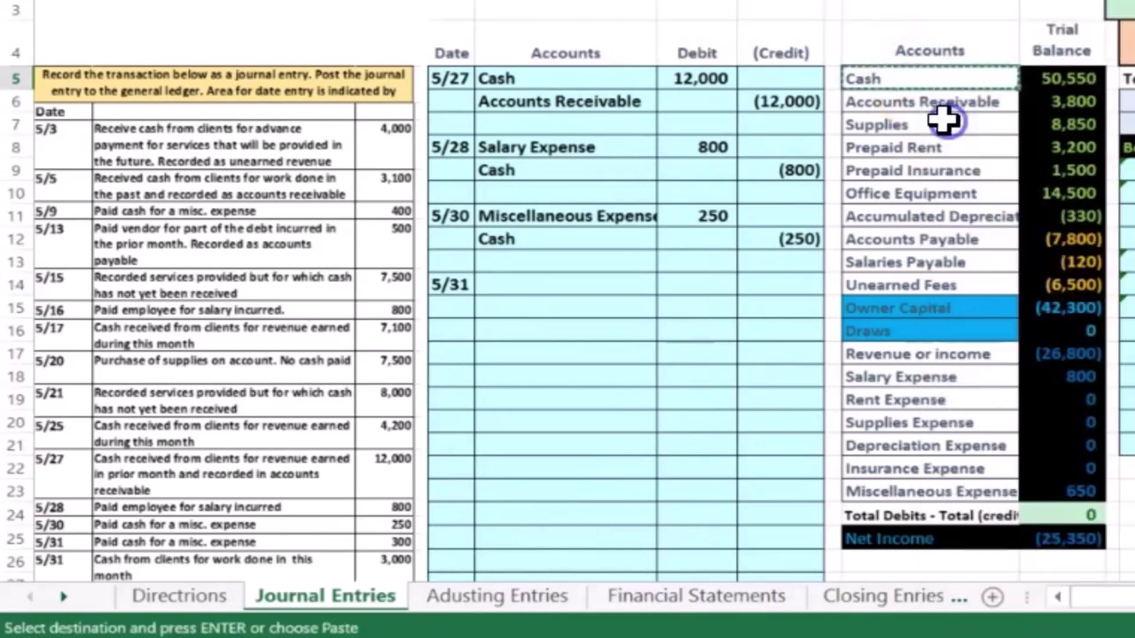
{"action": "left_click", "coordinate": [494, 309]}
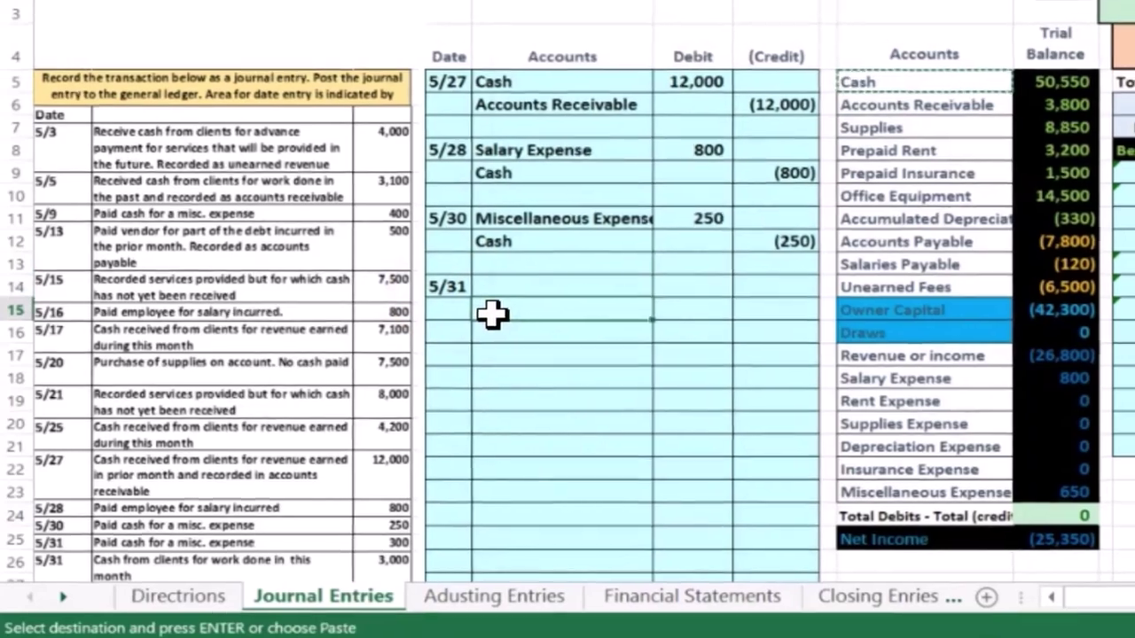
{"action": "right_click", "coordinate": [494, 309]}
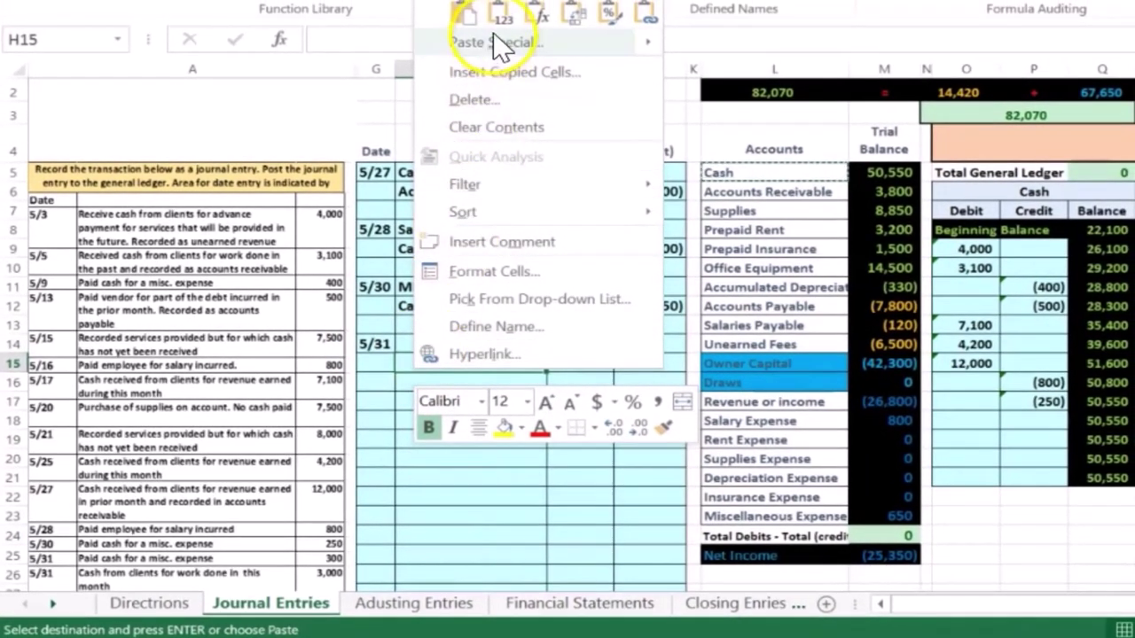
{"action": "left_click", "coordinate": [501, 15]}
Enter -300 as the Cash credit in J15 and 300 as the debit in I14 for the 5/31 entry.
{"action": "left_click", "coordinate": [639, 360]}
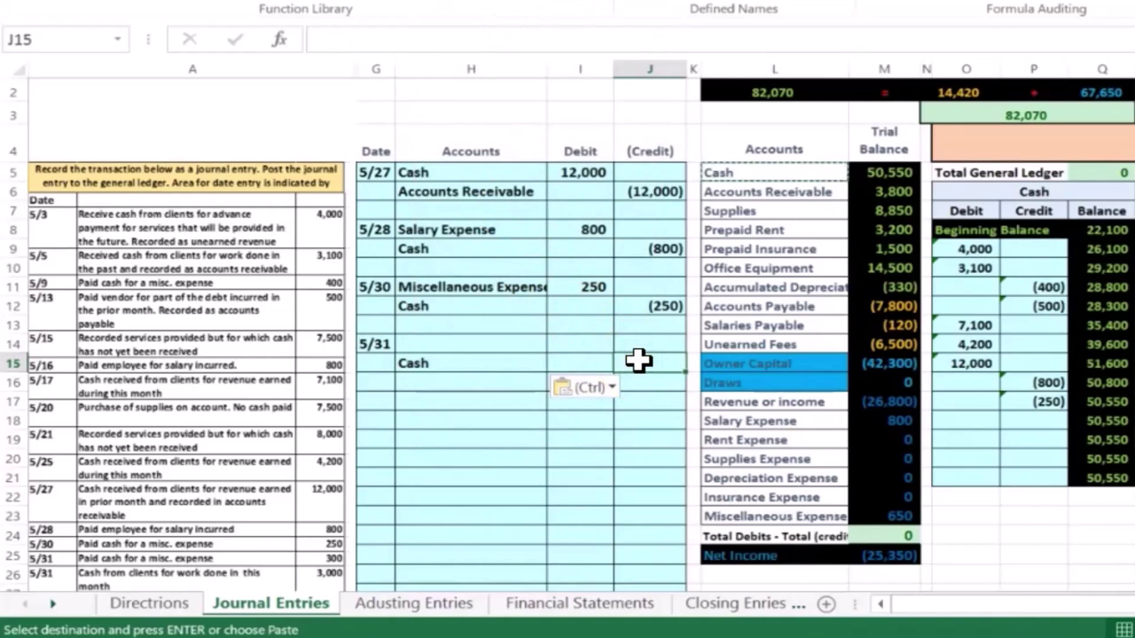
{"action": "type", "text": "-"}
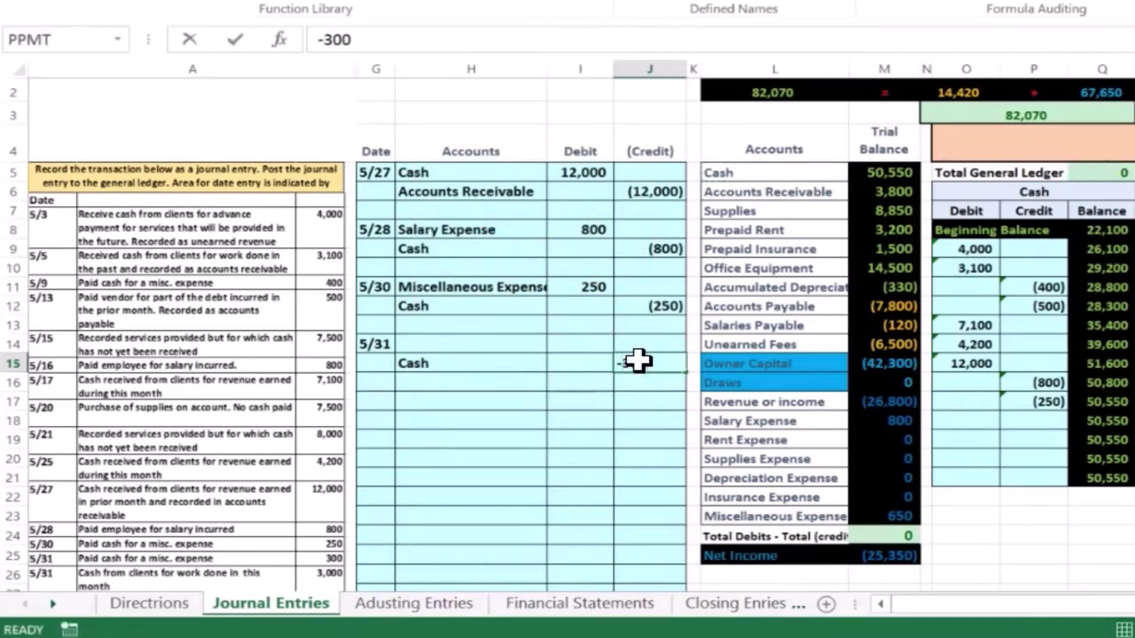
{"action": "type", "text": "300"}
{"action": "key", "text": "Return"}
{"action": "key", "text": "Up"}
{"action": "key", "text": "Up"}
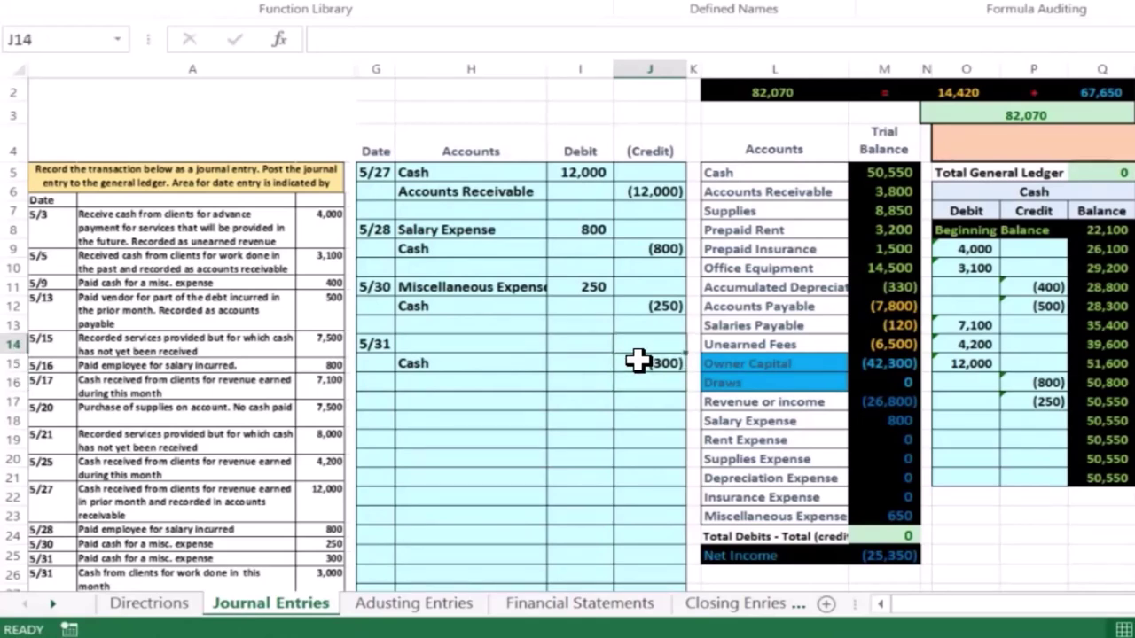
{"action": "key", "text": "Left"}
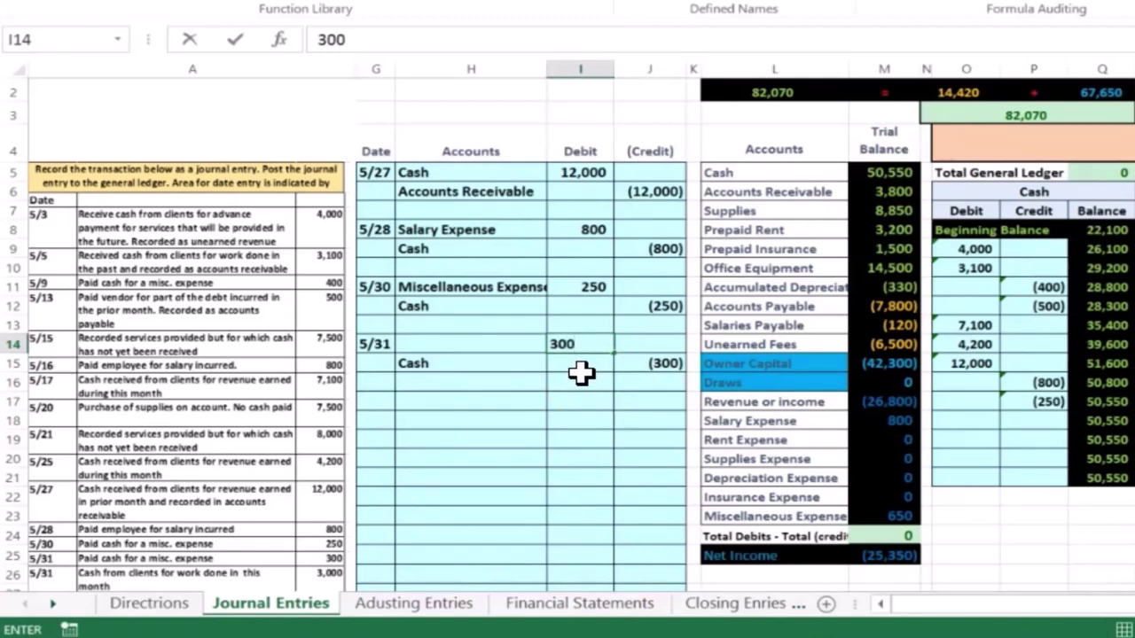
{"action": "type", "text": "300"}
{"action": "key", "text": "Return"}
Find Miscellaneous Expense among the trial balance accounts and paste its name as values into H14 of the 5/31 entry.
{"action": "key", "text": "Up"}
{"action": "key", "text": "Left"}
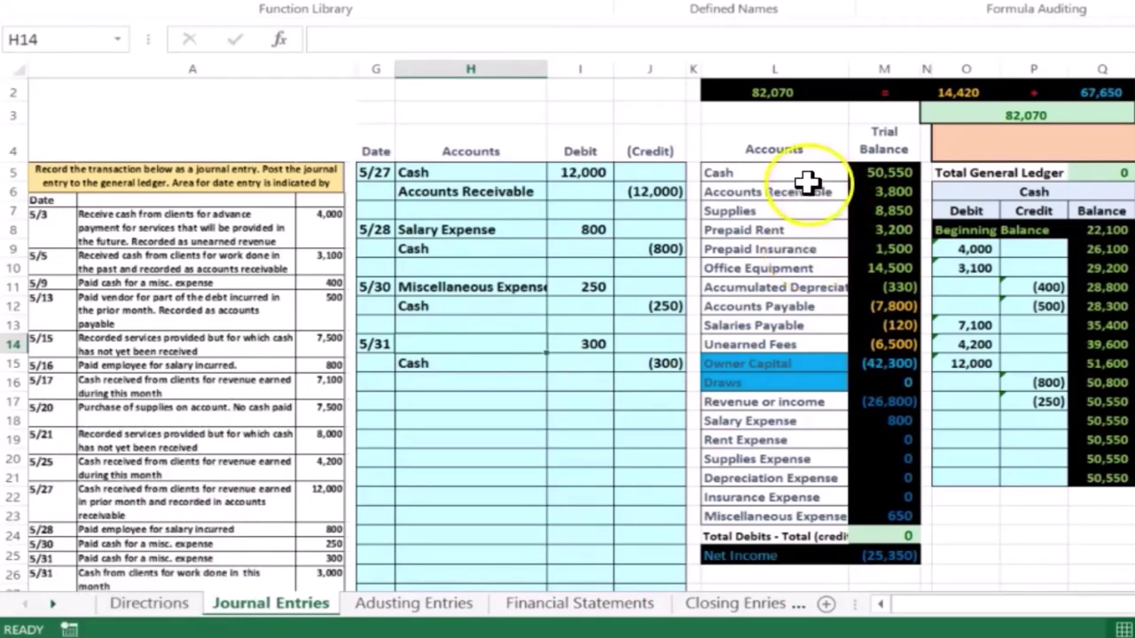
{"action": "left_click_drag", "start_coordinate": [802, 174], "coordinate": [873, 237]}
{"action": "left_click_drag", "start_coordinate": [829, 306], "coordinate": [861, 319]}
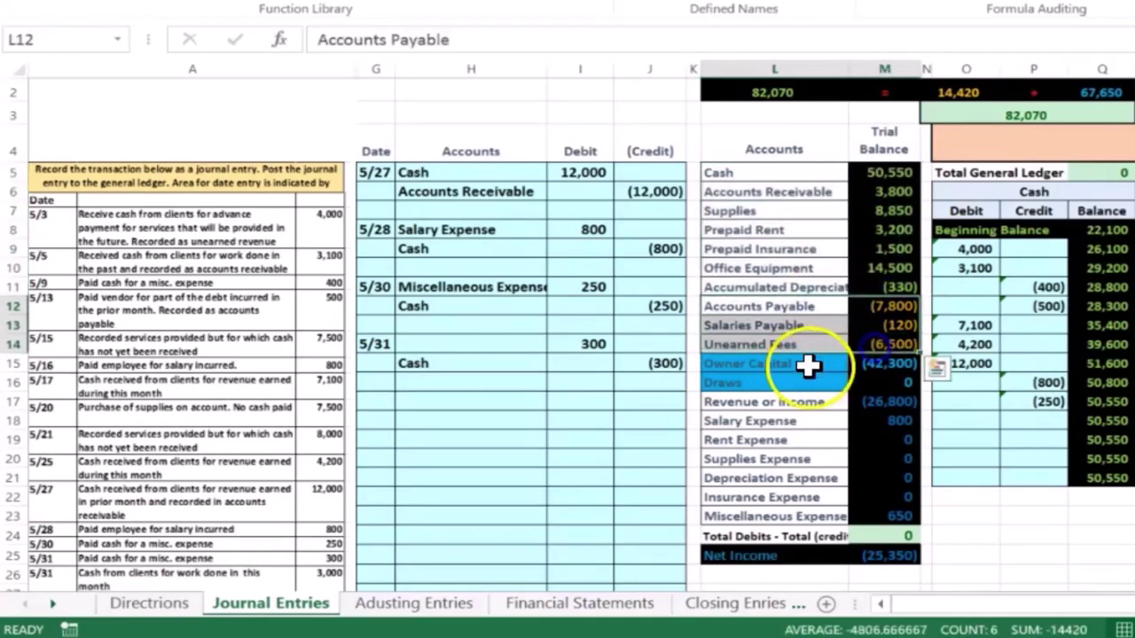
{"action": "mouse_move", "coordinate": [811, 364]}
{"action": "left_mouse_down"}
{"action": "mouse_move", "coordinate": [875, 406]}
{"action": "mouse_move", "coordinate": [865, 402]}
{"action": "left_mouse_up"}
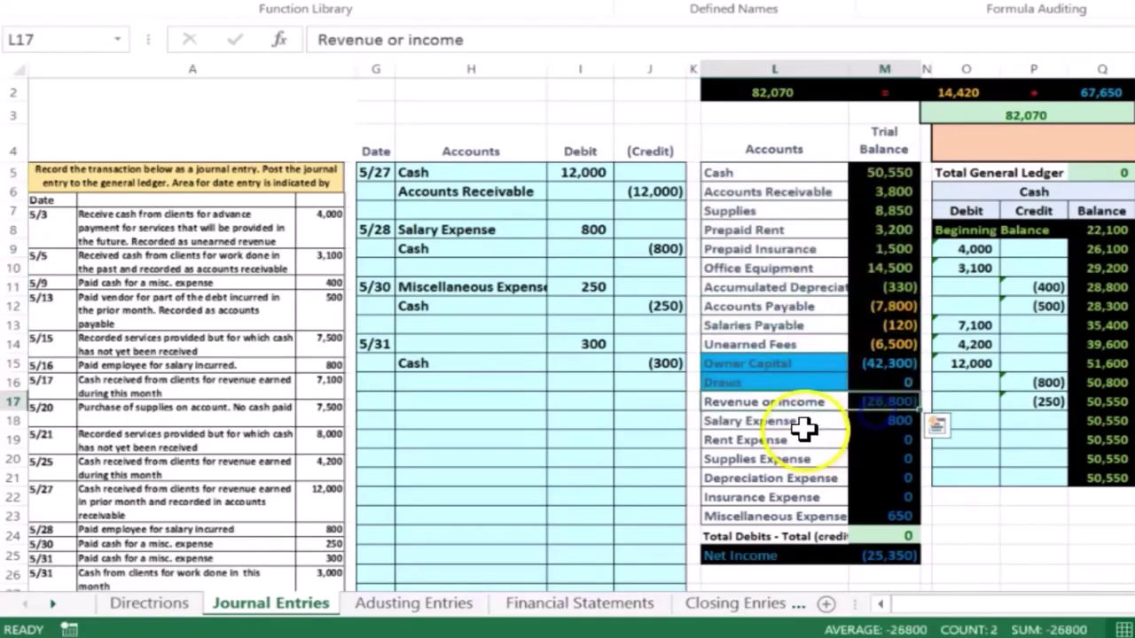
{"action": "left_click_drag", "start_coordinate": [806, 425], "coordinate": [873, 502]}
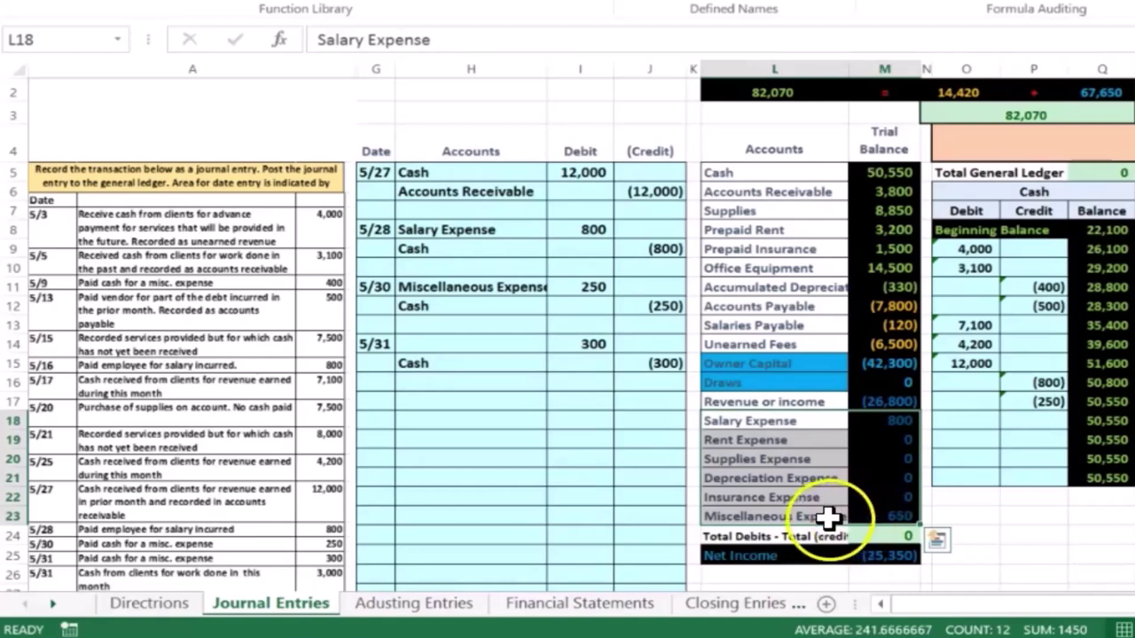
{"action": "left_click", "coordinate": [768, 517]}
{"action": "right_click", "coordinate": [771, 518]}
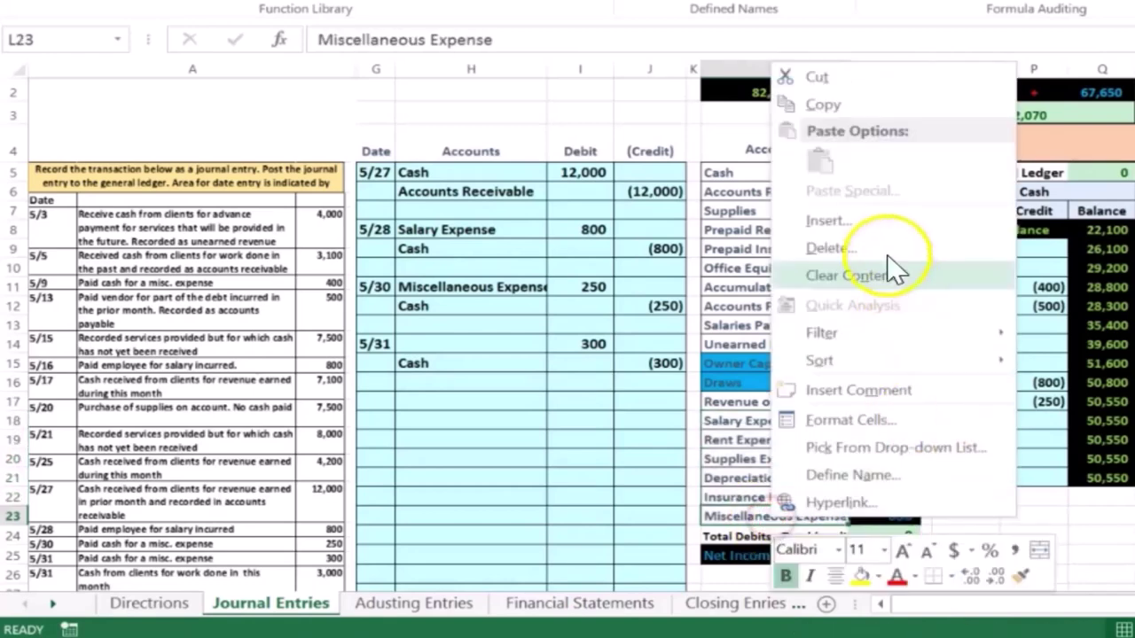
{"action": "left_click", "coordinate": [818, 104]}
{"action": "left_click", "coordinate": [477, 346]}
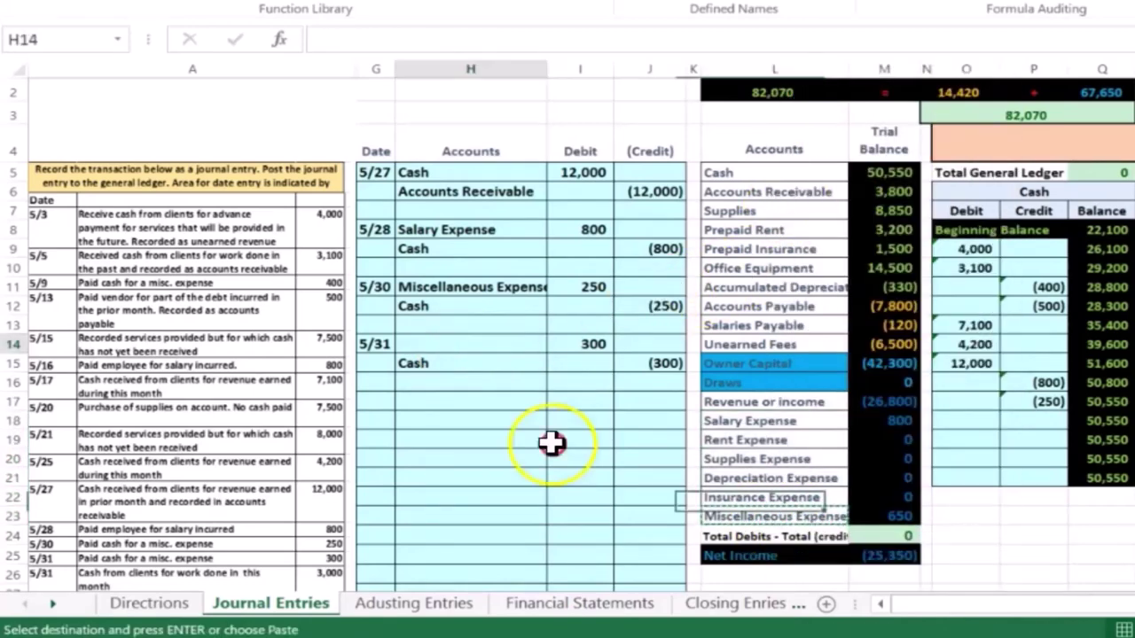
{"action": "right_click", "coordinate": [459, 347]}
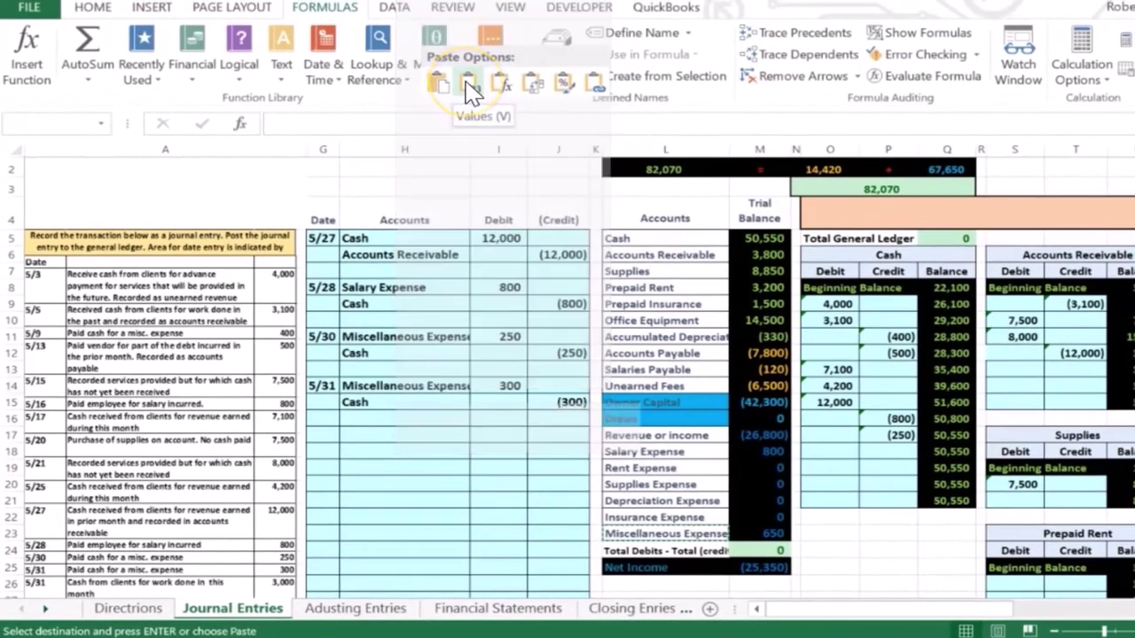
{"action": "left_click", "coordinate": [468, 84]}
Post the 5/31 miscellaneous expense debit to the Miscellaneous Expense ledger account by linking AM23 to I14.
{"action": "left_click", "coordinate": [556, 387]}
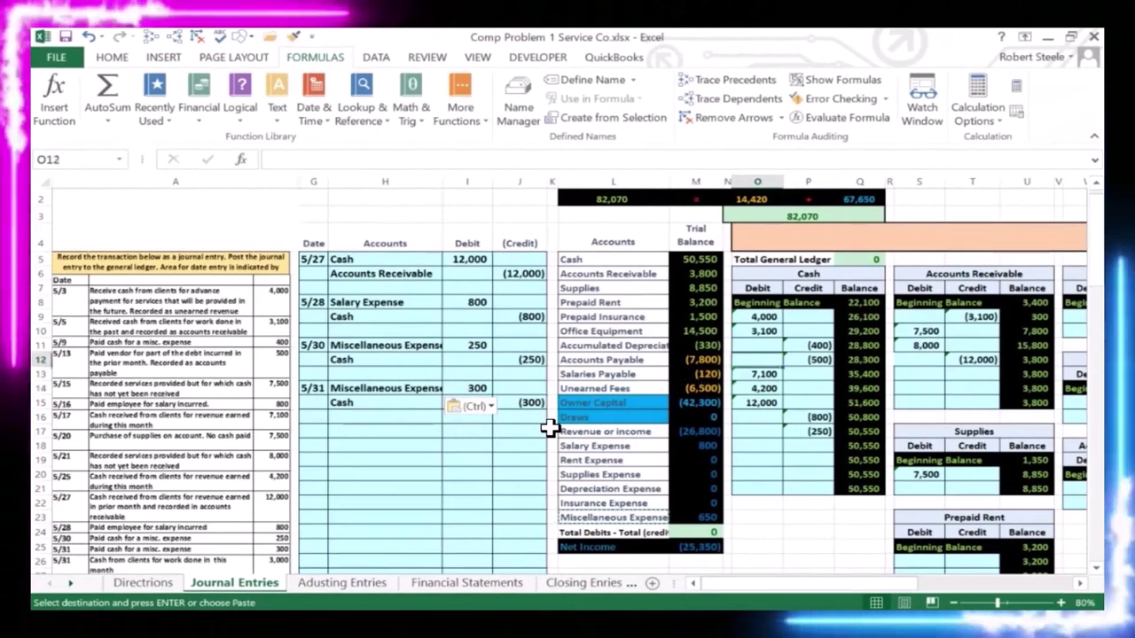
{"action": "key", "text": "Up"}
{"action": "key", "text": "Up"}
{"action": "key", "text": "Up"}
{"action": "key", "text": "Up"}
{"action": "key", "text": "Up"}
{"action": "key", "text": "Up"}
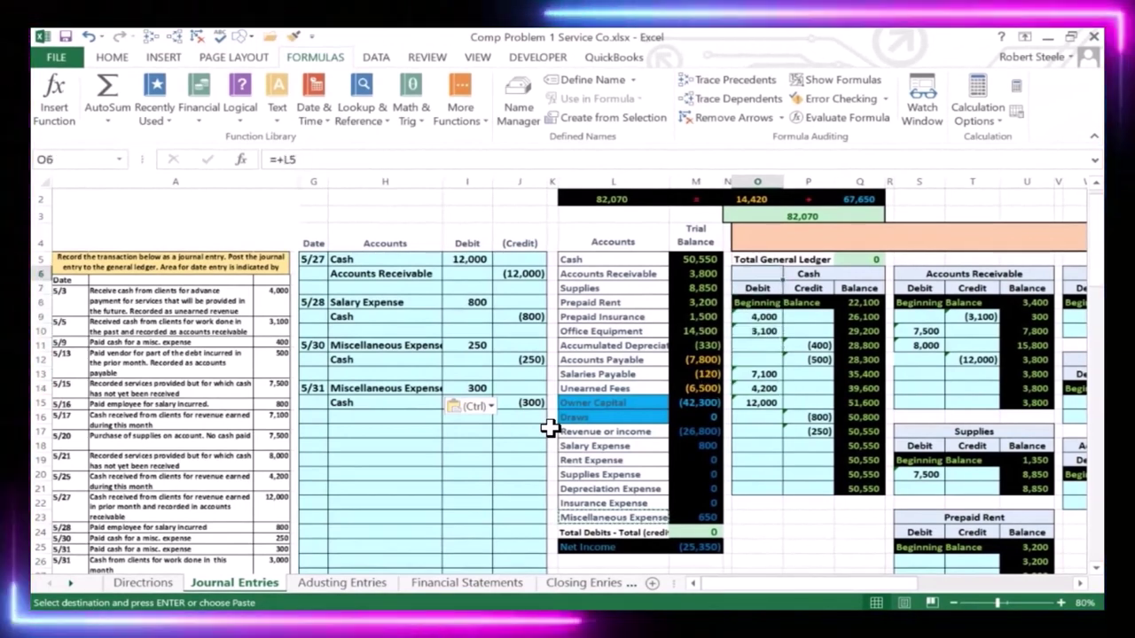
{"action": "key", "text": "Right"}
{"action": "key", "text": "Right"}
{"action": "key", "text": "Right"}
{"action": "key", "text": "Right"}
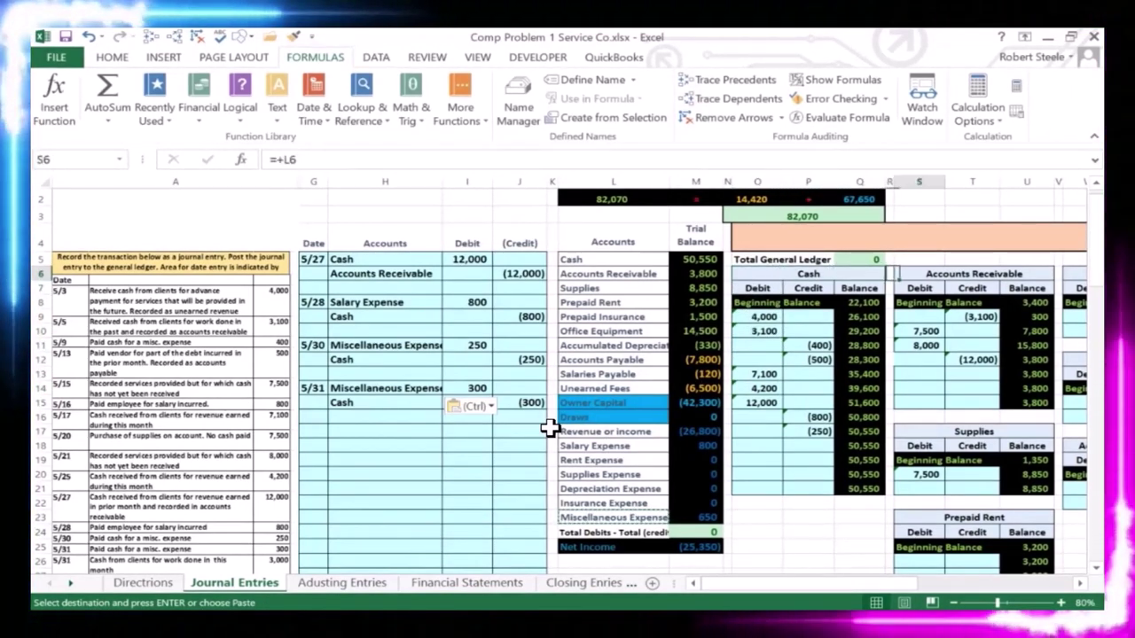
{"action": "key", "text": "Right"}
{"action": "key", "text": "Right"}
{"action": "key", "text": "Right"}
{"action": "key", "text": "Right"}
{"action": "key", "text": "Right"}
{"action": "key", "text": "Right"}
{"action": "key", "text": "Right"}
{"action": "key", "text": "Right"}
{"action": "key", "text": "Right"}
{"action": "key", "text": "Right"}
{"action": "key", "text": "Right"}
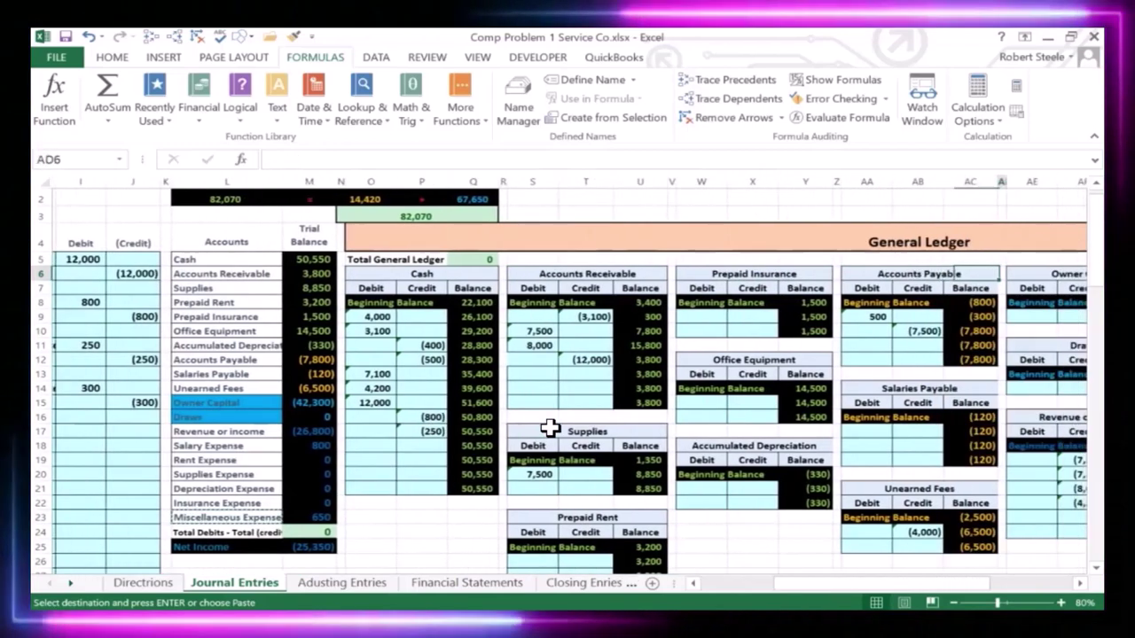
{"action": "key", "text": "Right"}
{"action": "key", "text": "Right"}
{"action": "key", "text": "Right"}
{"action": "key", "text": "Right"}
{"action": "key", "text": "Right"}
{"action": "key", "text": "Right"}
{"action": "key", "text": "Right"}
{"action": "key", "text": "Right"}
{"action": "key", "text": "Right"}
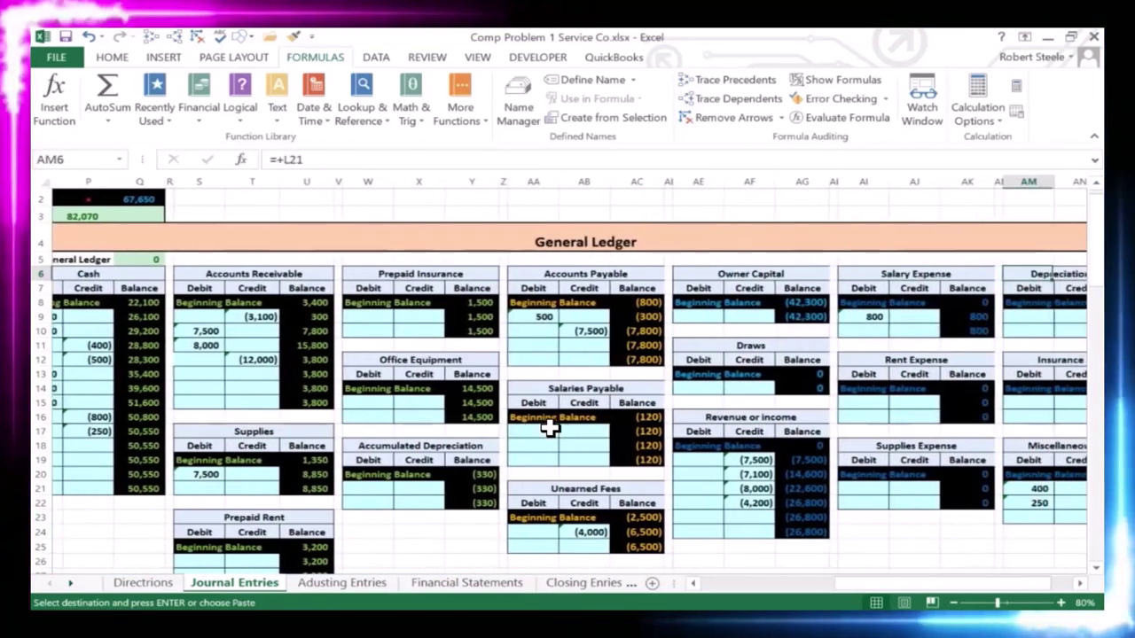
{"action": "key", "text": "Right"}
{"action": "key", "text": "Right"}
{"action": "key", "text": "Right"}
{"action": "key", "text": "Right"}
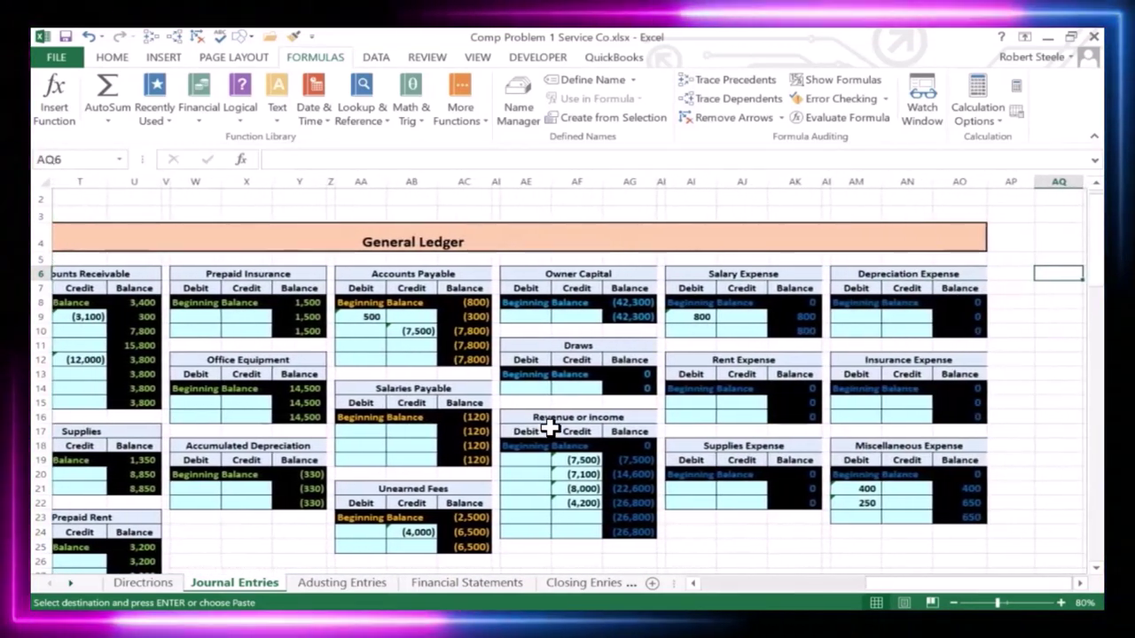
{"action": "key", "text": "Right"}
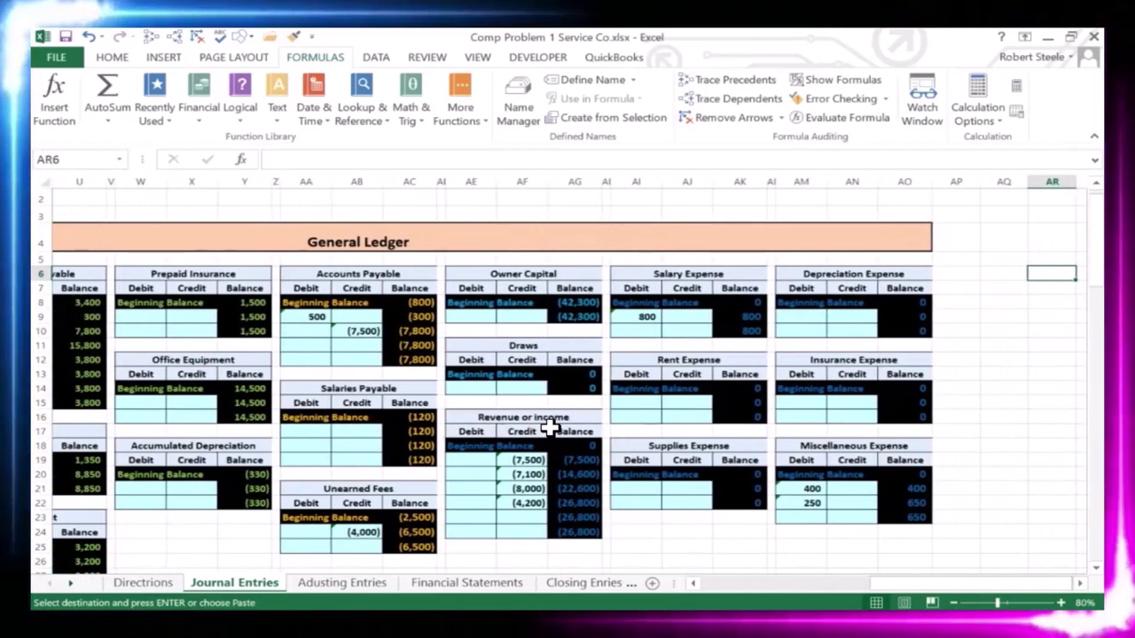
{"action": "key", "text": "Down"}
{"action": "key", "text": "Down"}
{"action": "key", "text": "Down"}
{"action": "key", "text": "Down"}
{"action": "key", "text": "Down"}
{"action": "key", "text": "Down"}
{"action": "key", "text": "Down"}
{"action": "key", "text": "Down"}
{"action": "key", "text": "Down"}
{"action": "key", "text": "Down"}
{"action": "key", "text": "Down"}
{"action": "key", "text": "Down"}
{"action": "key", "text": "Down"}
{"action": "key", "text": "Down"}
{"action": "key", "text": "Down"}
{"action": "key", "text": "Down"}
{"action": "key", "text": "Down"}
{"action": "key", "text": "Left"}
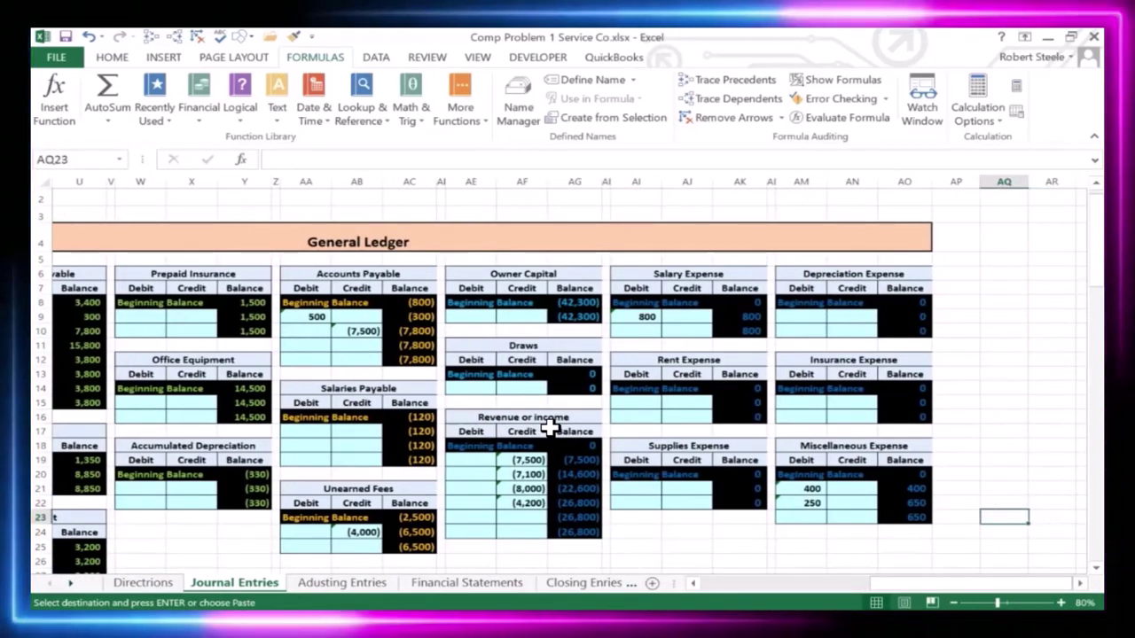
{"action": "key", "text": "Left"}
{"action": "key", "text": "Left"}
{"action": "key", "text": "Left"}
{"action": "key", "text": "Left"}
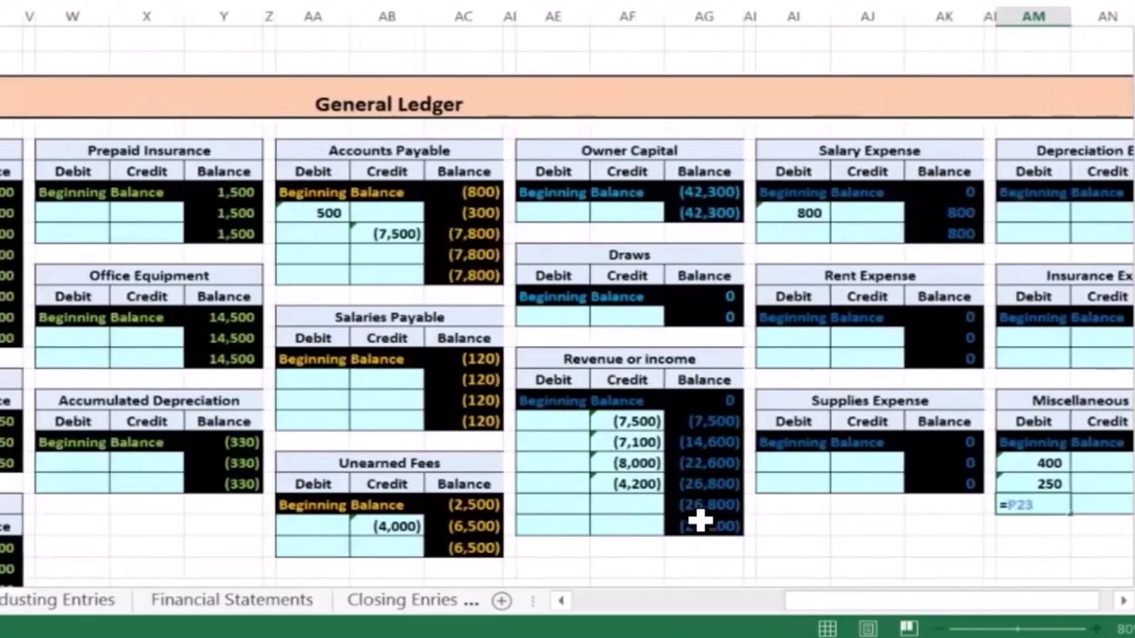
{"action": "key", "text": "Home"}
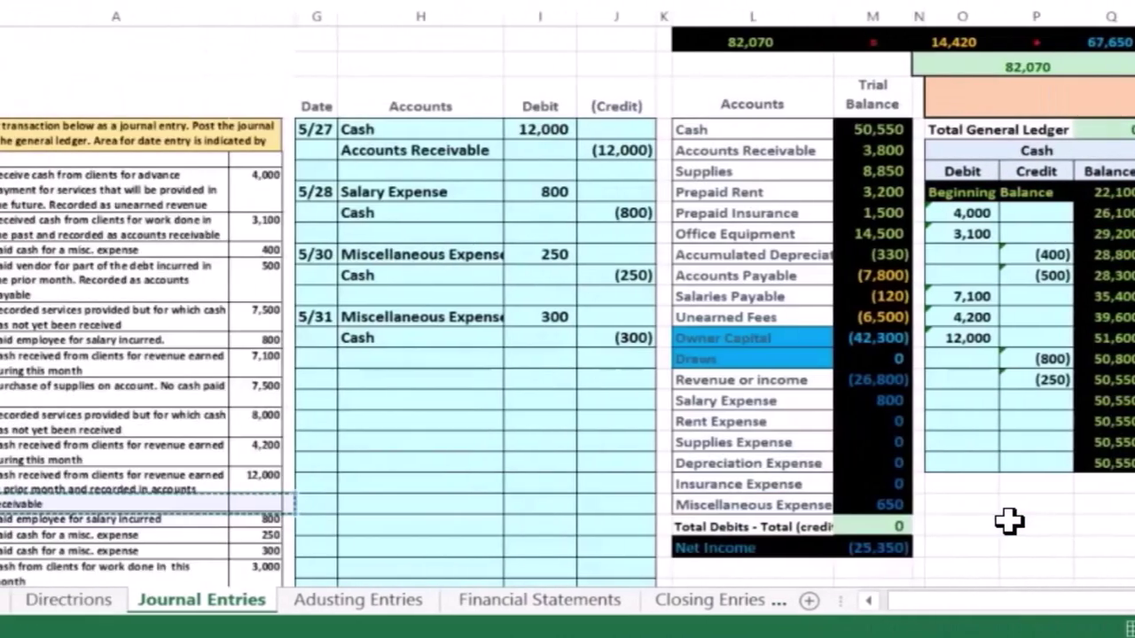
{"action": "key", "text": "Right"}
{"action": "key", "text": "Right"}
{"action": "key", "text": "Right"}
{"action": "key", "text": "Up"}
{"action": "key", "text": "Up"}
{"action": "key", "text": "Up"}
{"action": "key", "text": "Up"}
{"action": "key", "text": "Up"}
{"action": "key", "text": "Up"}
{"action": "key", "text": "Up"}
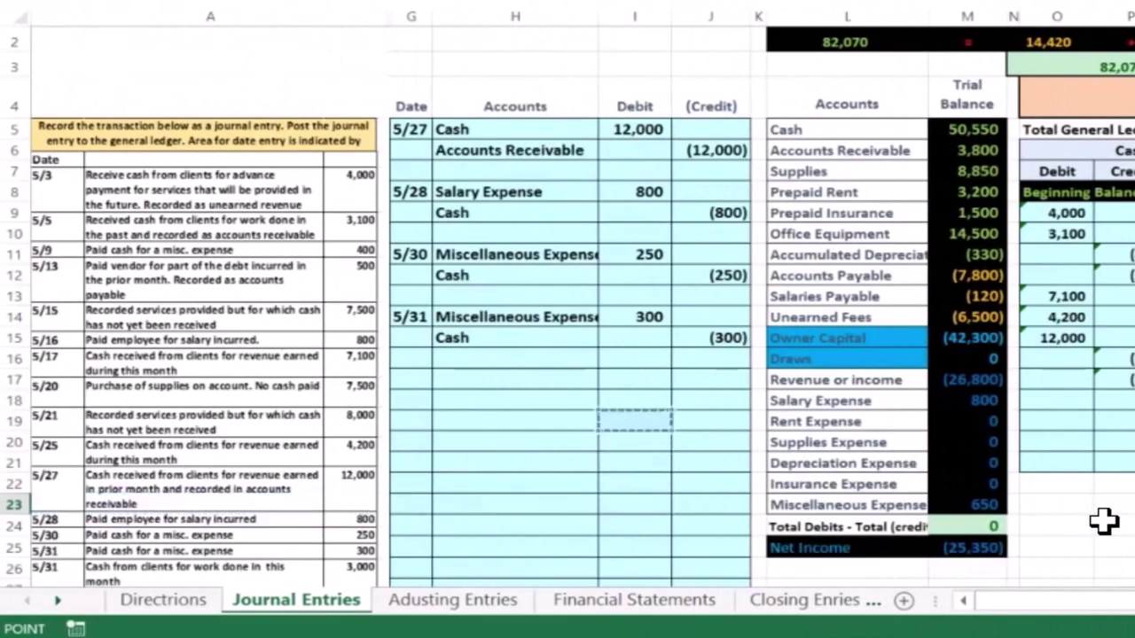
{"action": "key", "text": "Up"}
{"action": "key", "text": "Up"}
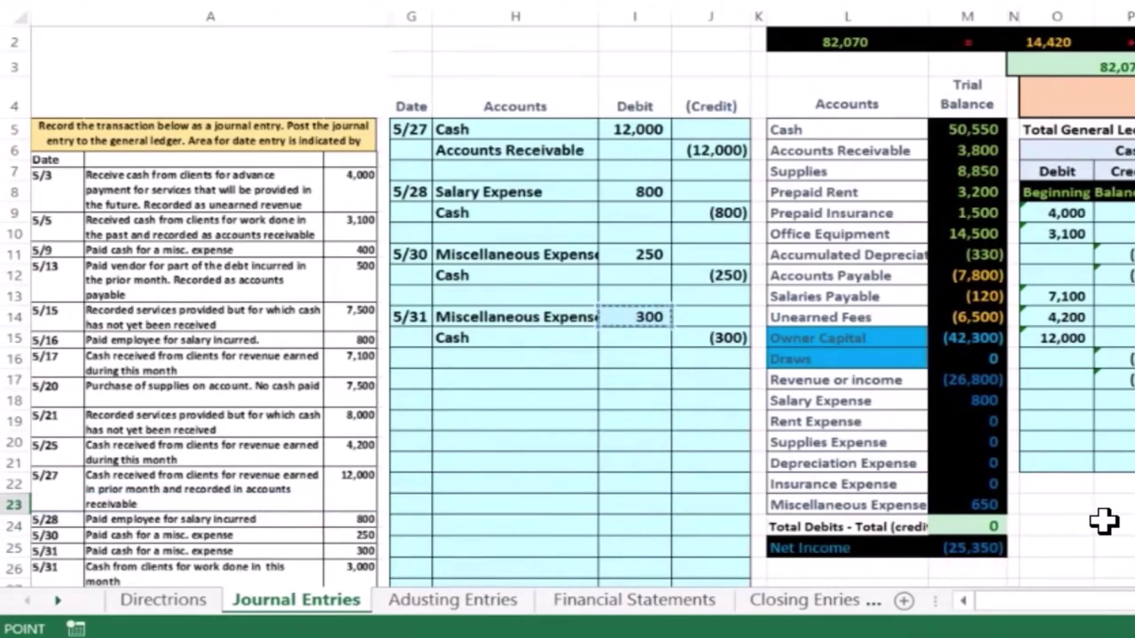
{"action": "key", "text": "Return"}
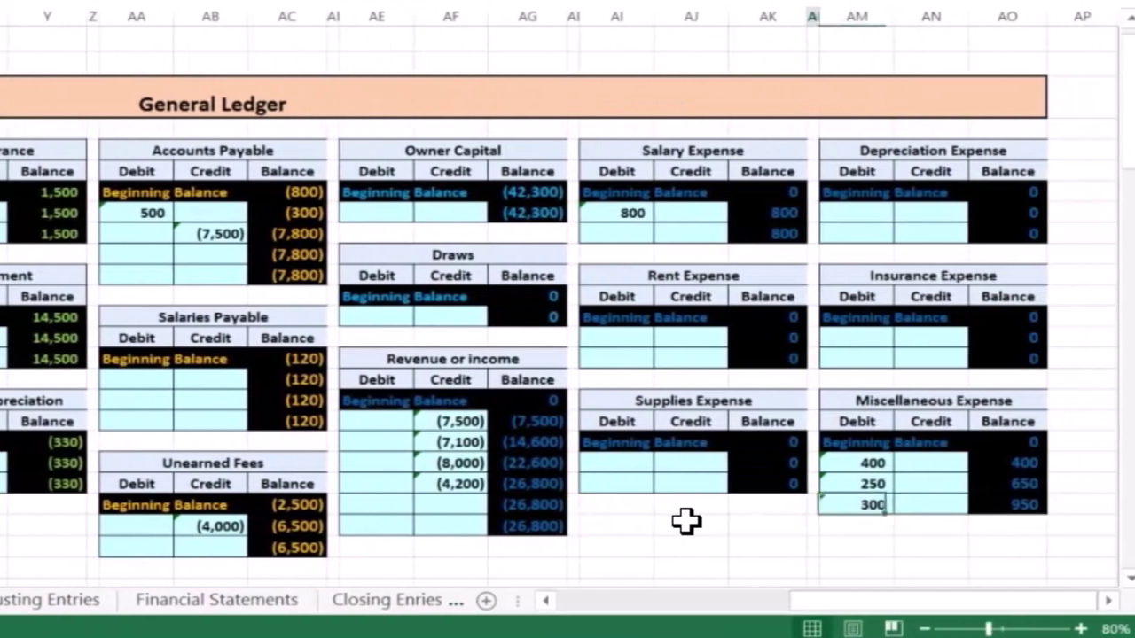
Trace the Miscellaneous Expense balance from its ledger account to the trial balance and check the total debits minus credits.
{"action": "key", "text": "Right"}
{"action": "key", "text": "Right"}
{"action": "key", "text": "Right"}
{"action": "key", "text": "Up"}
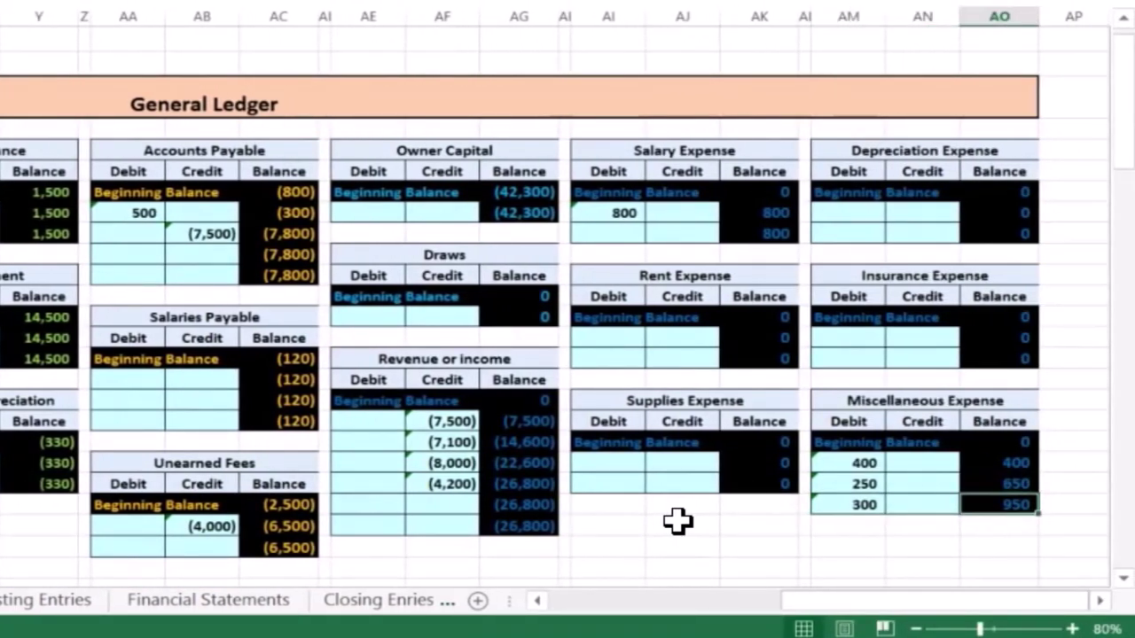
{"action": "key", "text": "Left"}
{"action": "key", "text": "Left"}
{"action": "key", "text": "Left"}
{"action": "key", "text": "Left"}
{"action": "key", "text": "Left"}
{"action": "key", "text": "Left"}
{"action": "key", "text": "Left"}
{"action": "key", "text": "Left"}
{"action": "key", "text": "Left"}
{"action": "key", "text": "Left"}
{"action": "key", "text": "Left"}
{"action": "key", "text": "Left"}
{"action": "key", "text": "Left"}
{"action": "key", "text": "Left"}
{"action": "key", "text": "Left"}
{"action": "key", "text": "Left"}
{"action": "key", "text": "Left"}
{"action": "key", "text": "Left"}
{"action": "key", "text": "Left"}
{"action": "key", "text": "Left"}
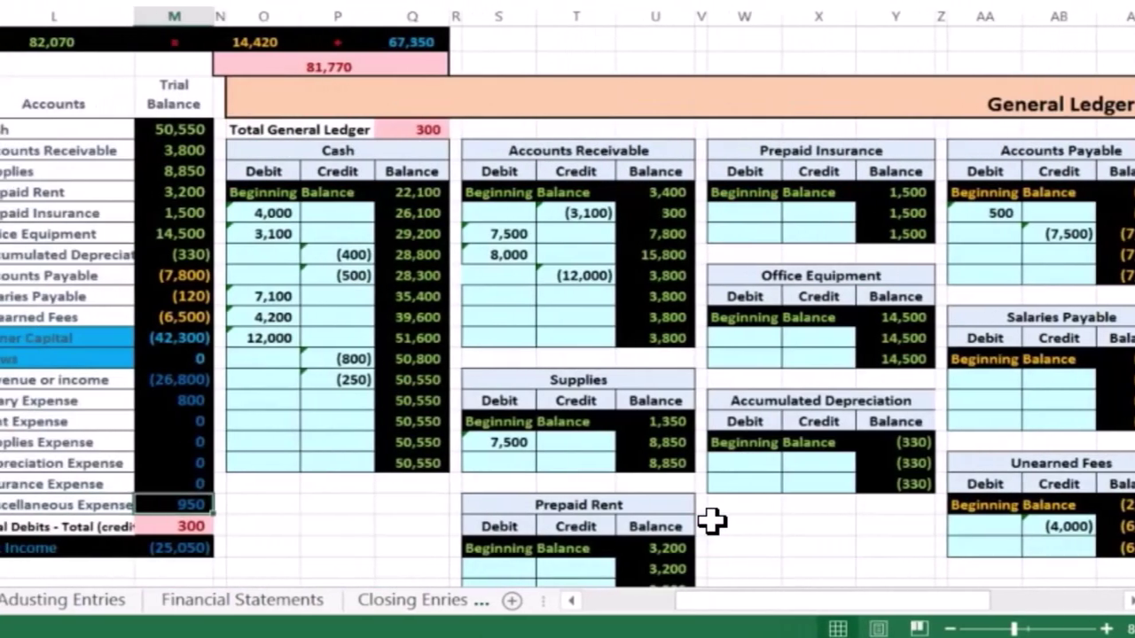
{"action": "key", "text": "Down"}
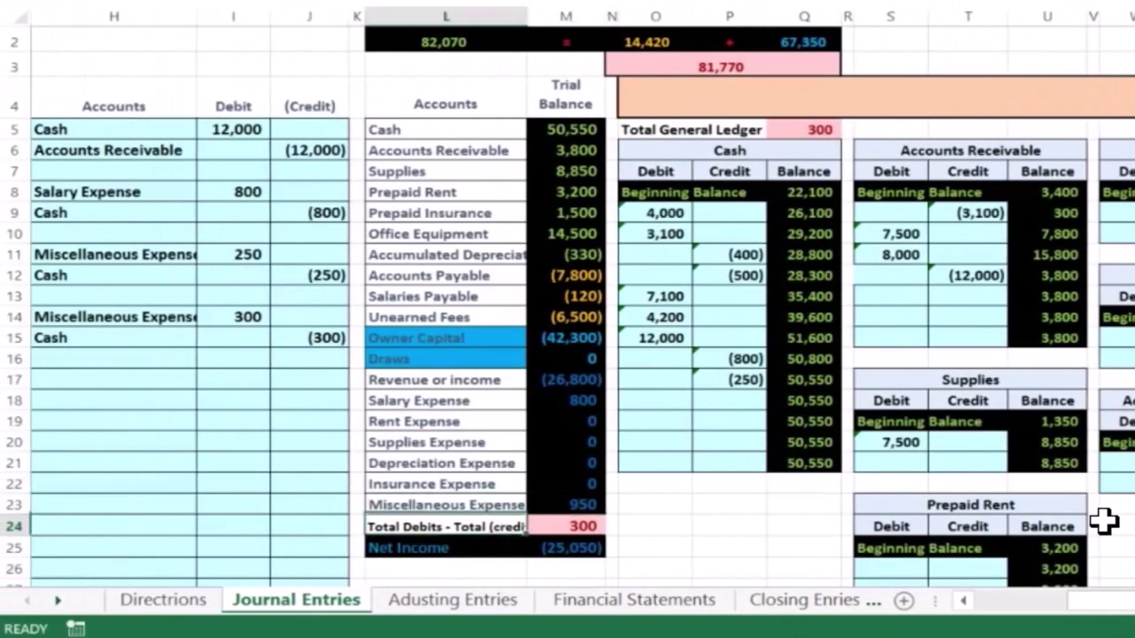
{"action": "key", "text": "Right"}
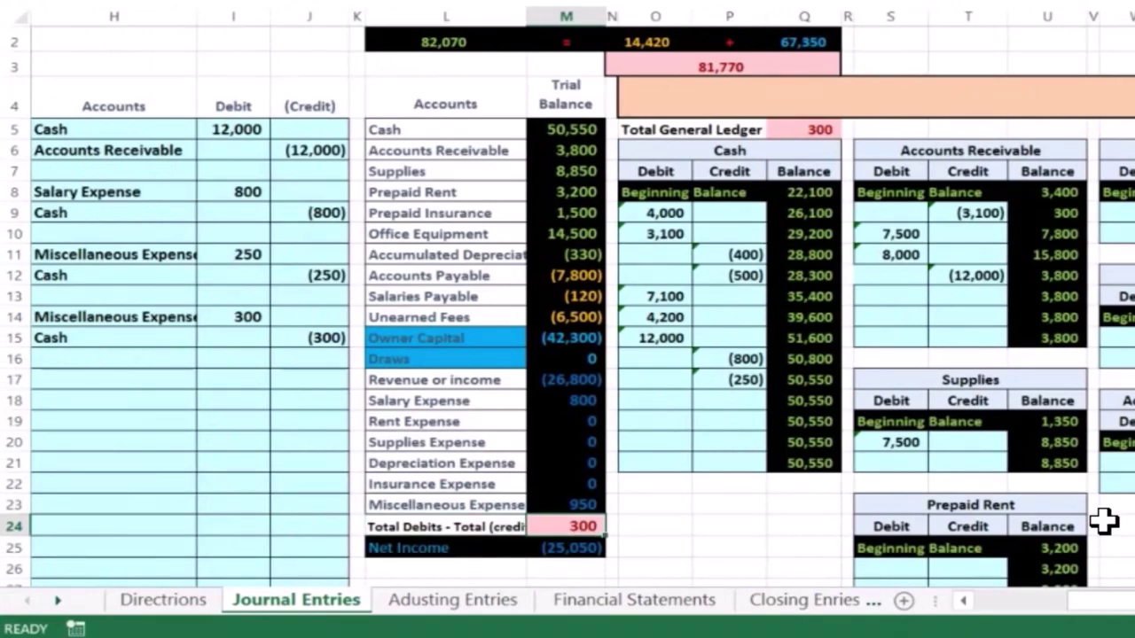
Post the 5/31 Cash credit to the Cash ledger account by linking P18 to J15.
{"action": "key", "text": "Up"}
{"action": "key", "text": "Up"}
{"action": "key", "text": "Up"}
{"action": "key", "text": "Up"}
{"action": "key", "text": "Up"}
{"action": "key", "text": "Up"}
{"action": "key", "text": "Right"}
{"action": "key", "text": "Right"}
{"action": "key", "text": "Right"}
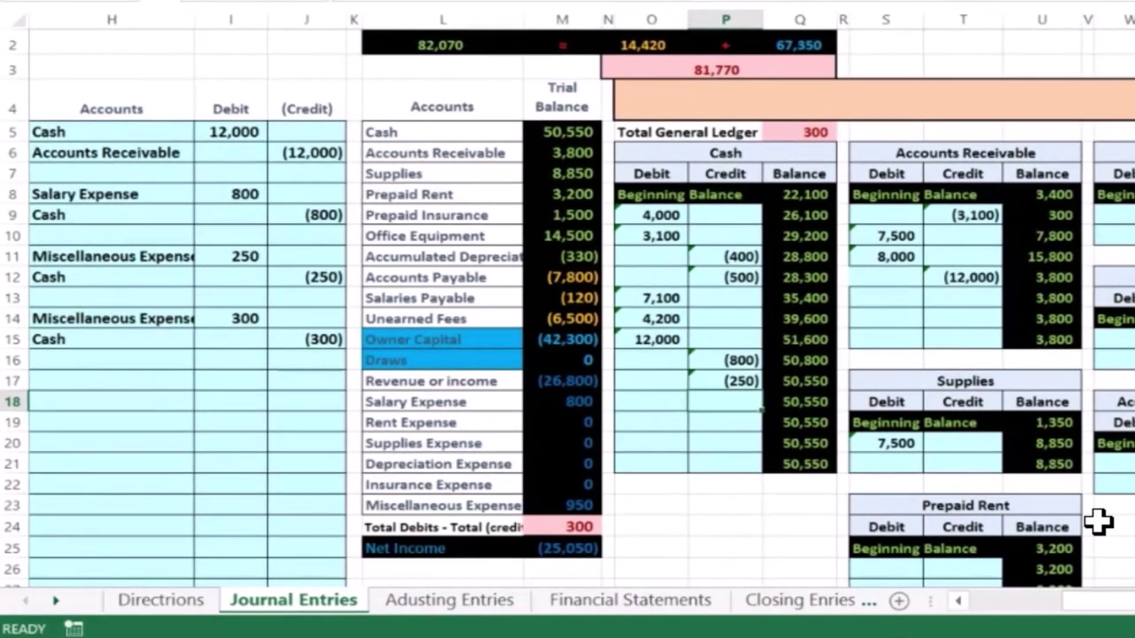
{"action": "type", "text": "="}
{"action": "key", "text": "Left"}
{"action": "key", "text": "Left"}
{"action": "key", "text": "Left"}
{"action": "key", "text": "Left"}
{"action": "key", "text": "Left"}
{"action": "key", "text": "Left"}
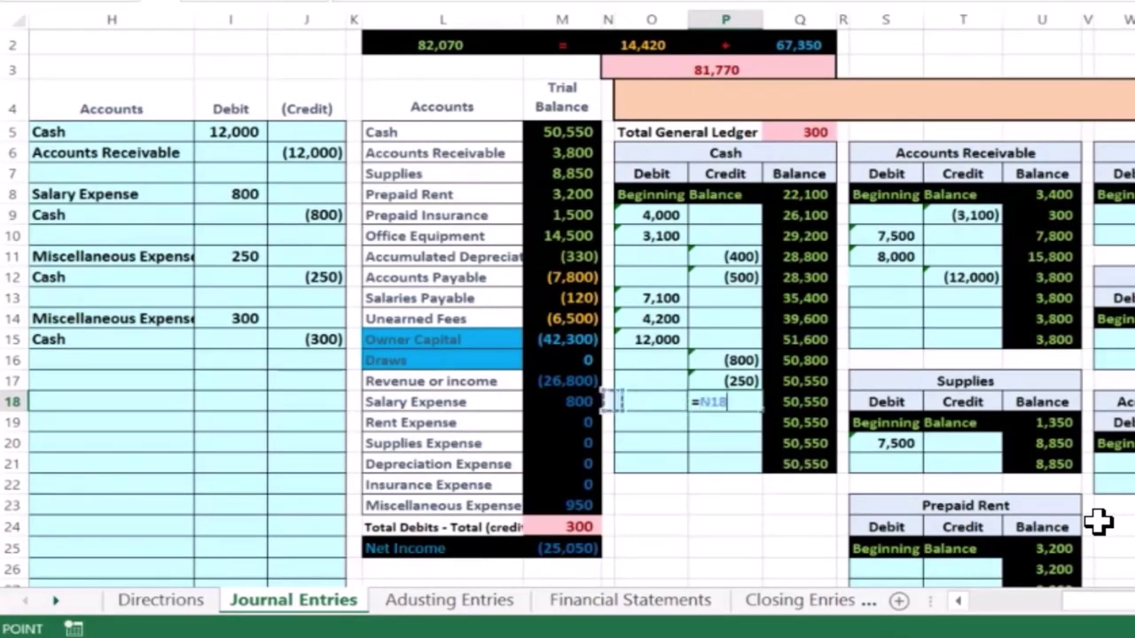
{"action": "key", "text": "Up"}
{"action": "key", "text": "Up"}
{"action": "key", "text": "Up"}
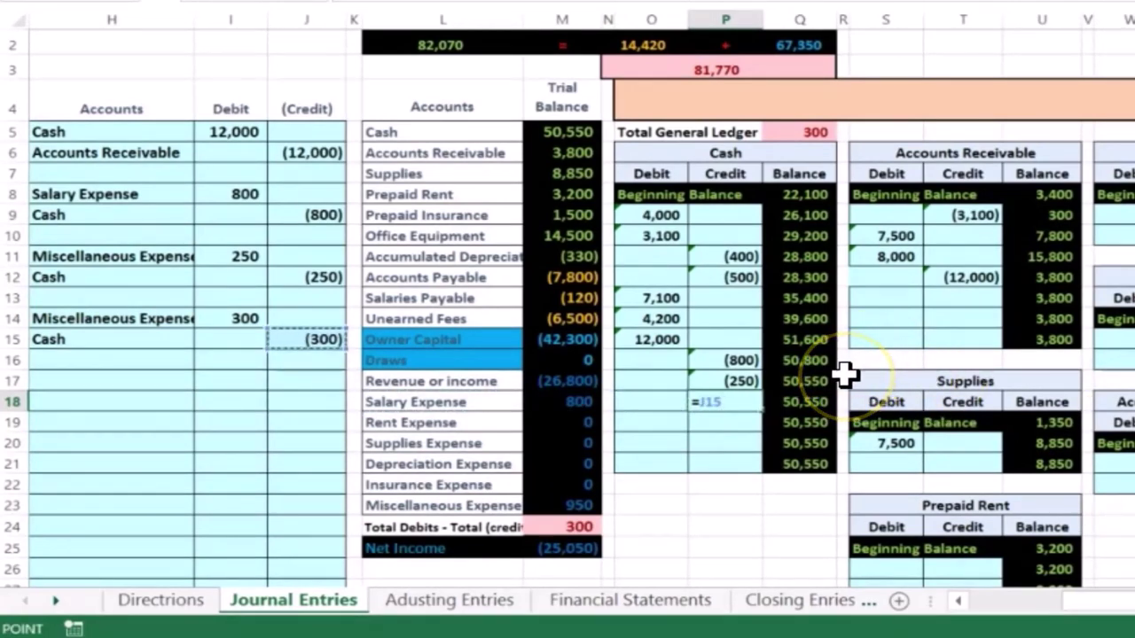
{"action": "key", "text": "Return"}
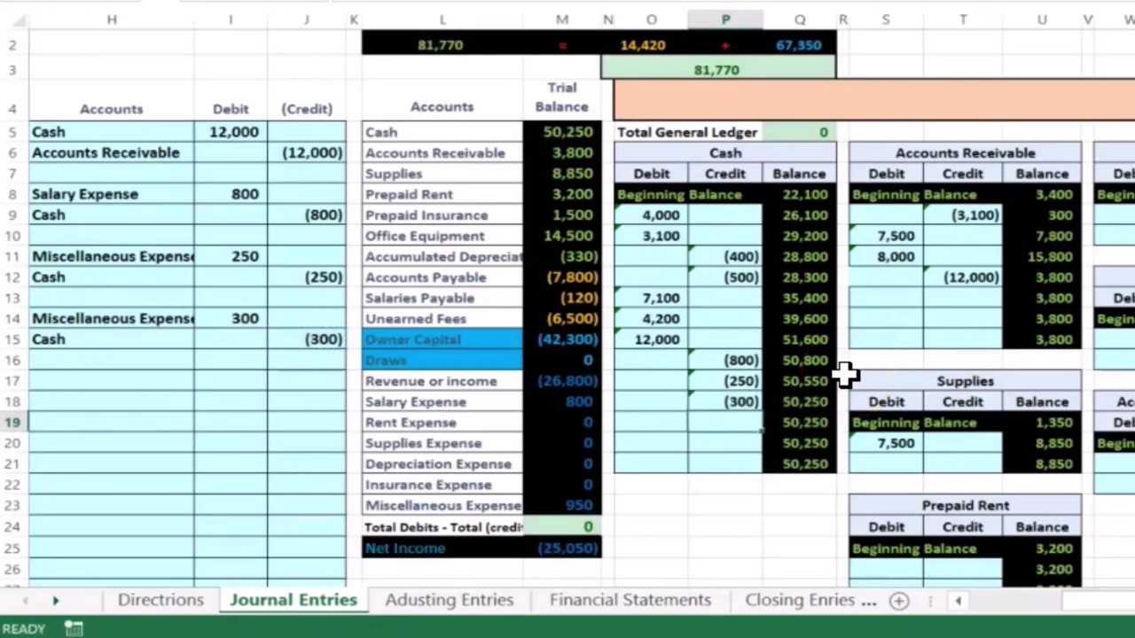
Check the trial balance's debit-credit difference and net income against the revenue and expense balances in M17:M23.
{"action": "left_click", "coordinate": [587, 523]}
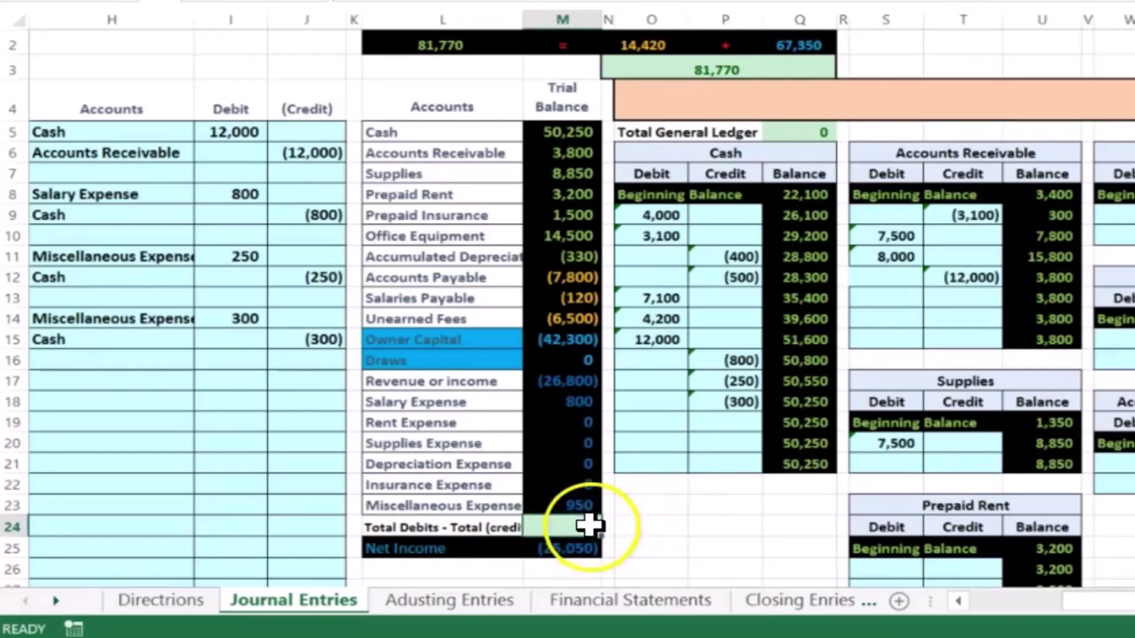
{"action": "key", "text": "Down"}
{"action": "key", "text": "Down"}
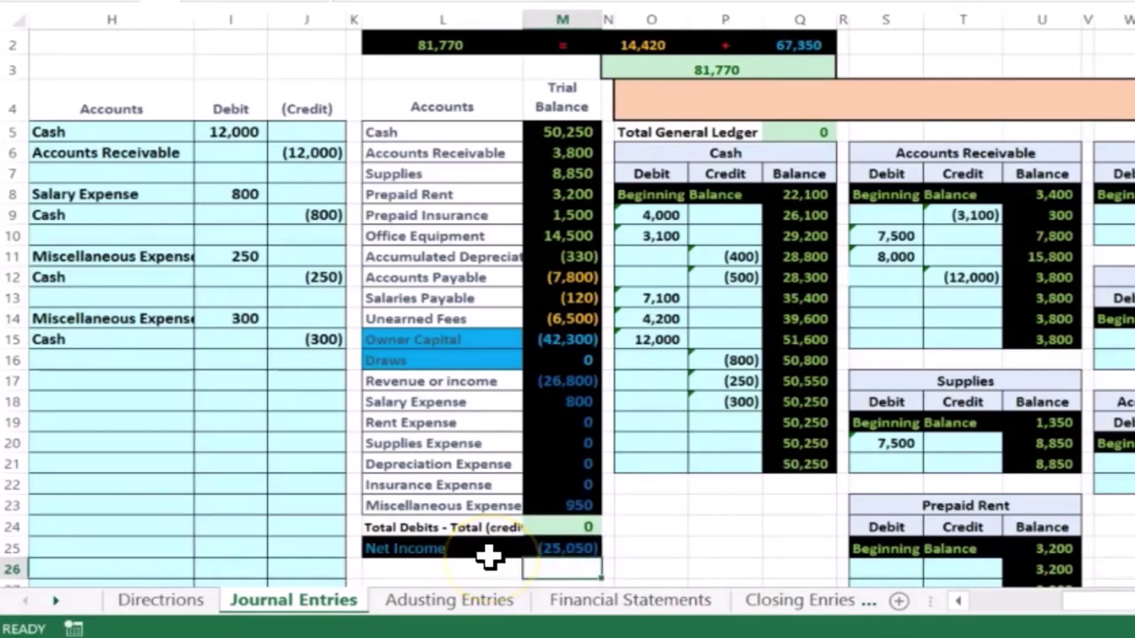
{"action": "left_click", "coordinate": [543, 380]}
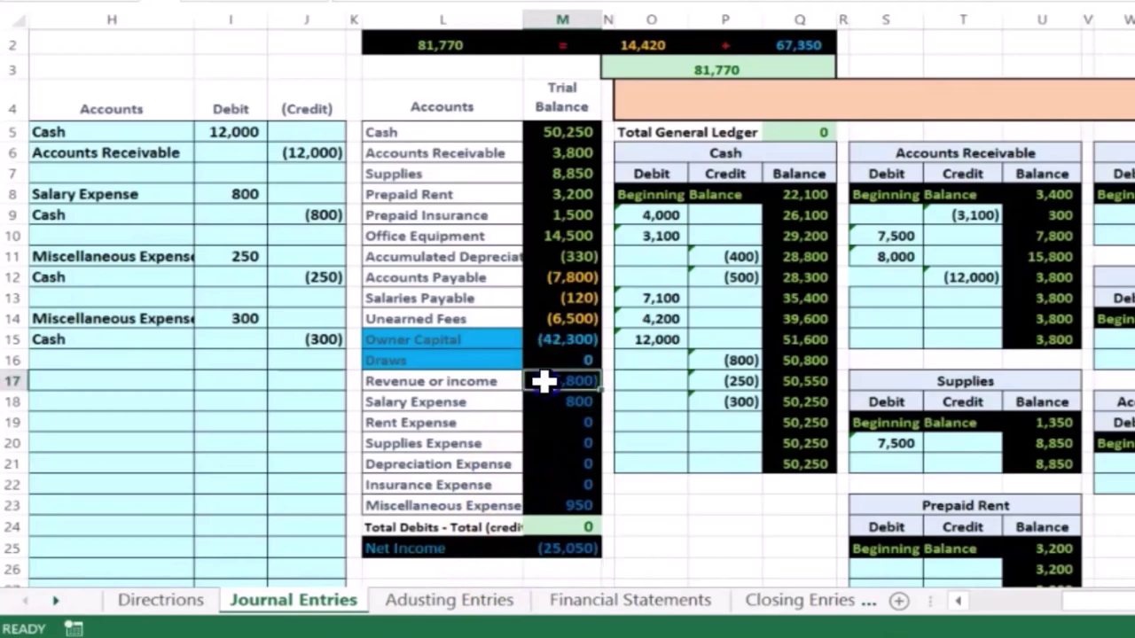
{"action": "left_click_drag", "start_coordinate": [544, 380], "coordinate": [541, 502]}
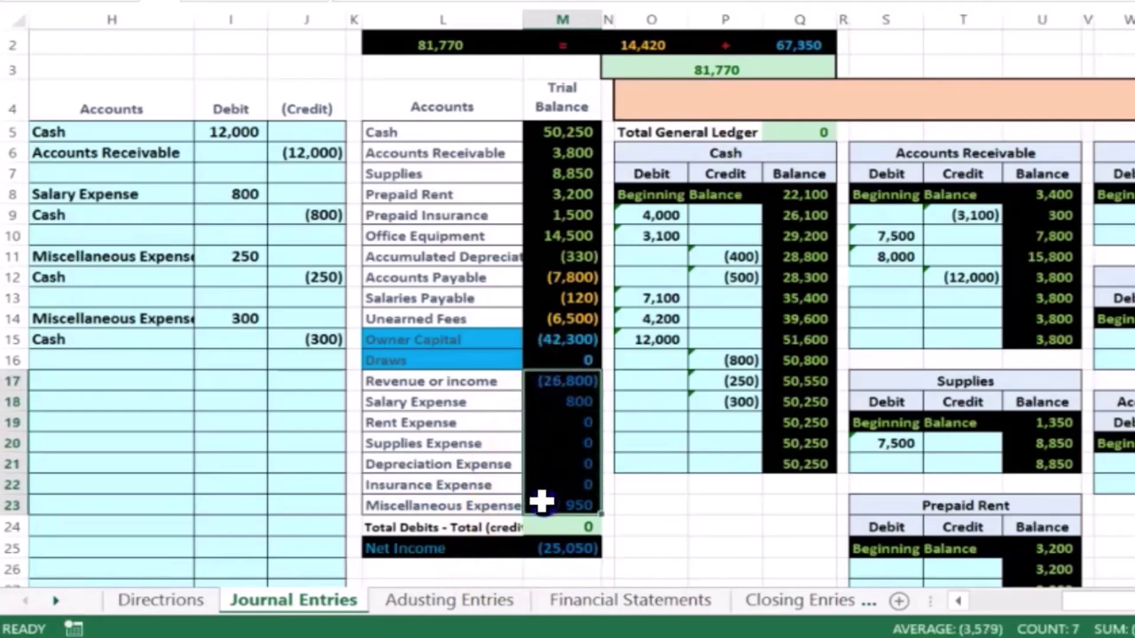
Enter the date 5/31 in G17 for the journal entry on cash from clients for this month's work.
{"action": "left_click", "coordinate": [107, 374]}
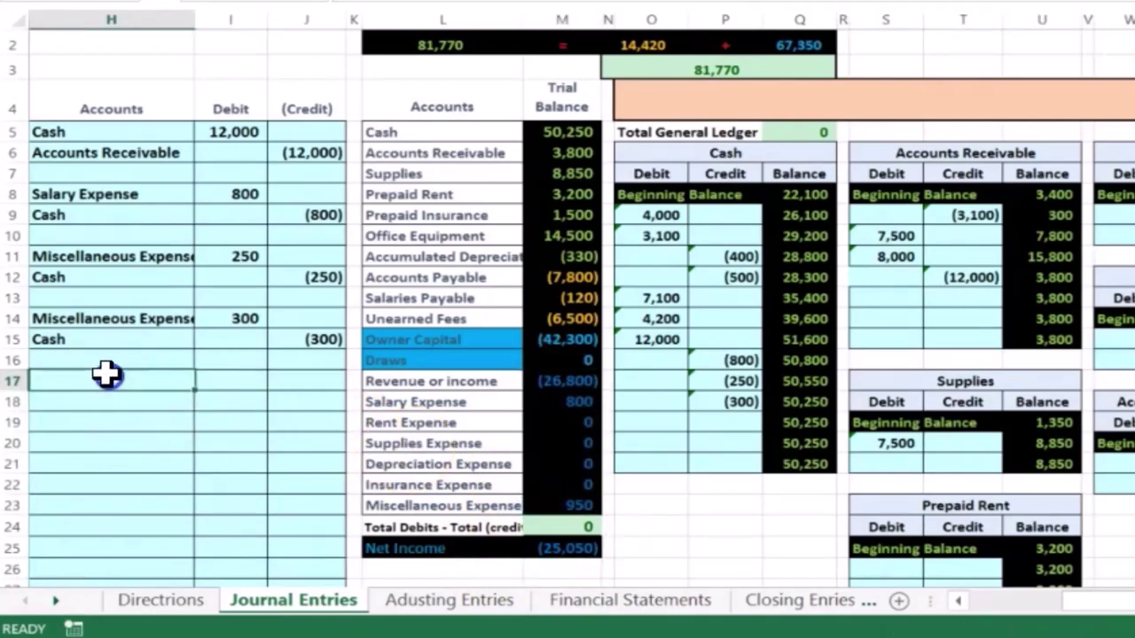
{"action": "key", "text": "Left"}
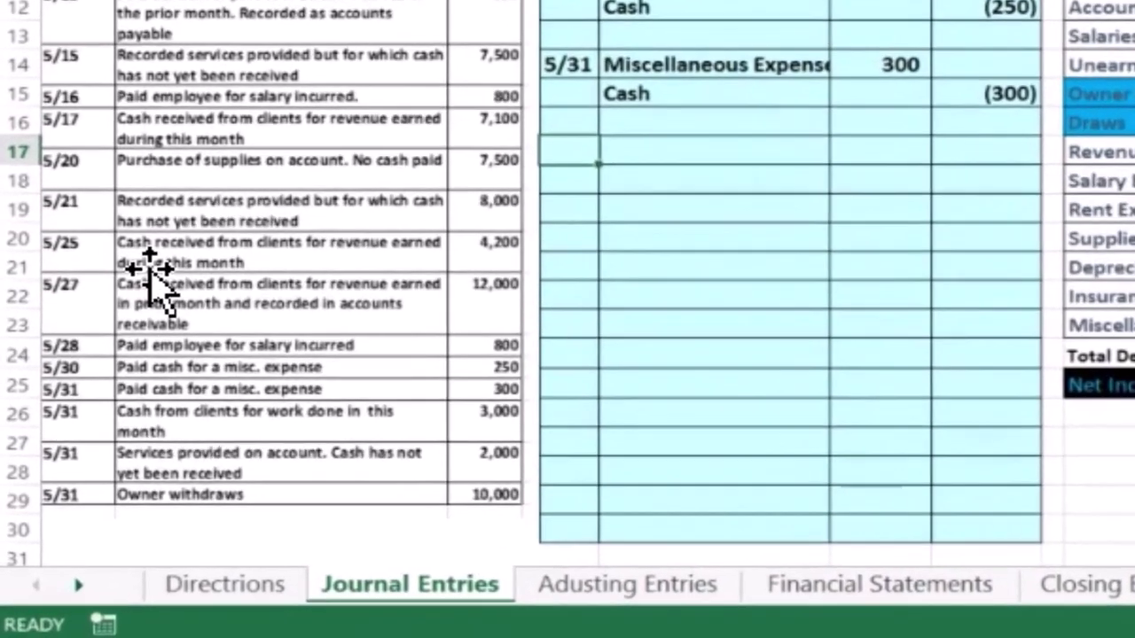
{"action": "type", "text": "5/31"}
{"action": "key", "text": "Return"}
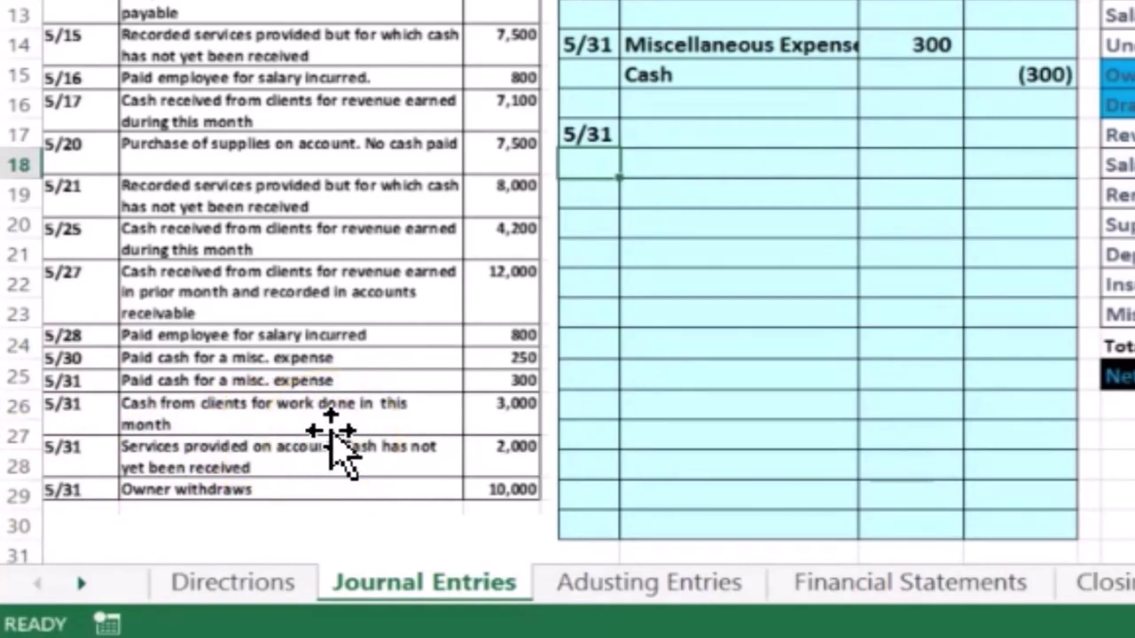
Copy the Cash account name from the trial balance and paste it as values into H17 of the new 5/31 entry.
{"action": "scroll", "coordinate": [330, 439], "scroll_direction": "up", "scroll_amount": 2}
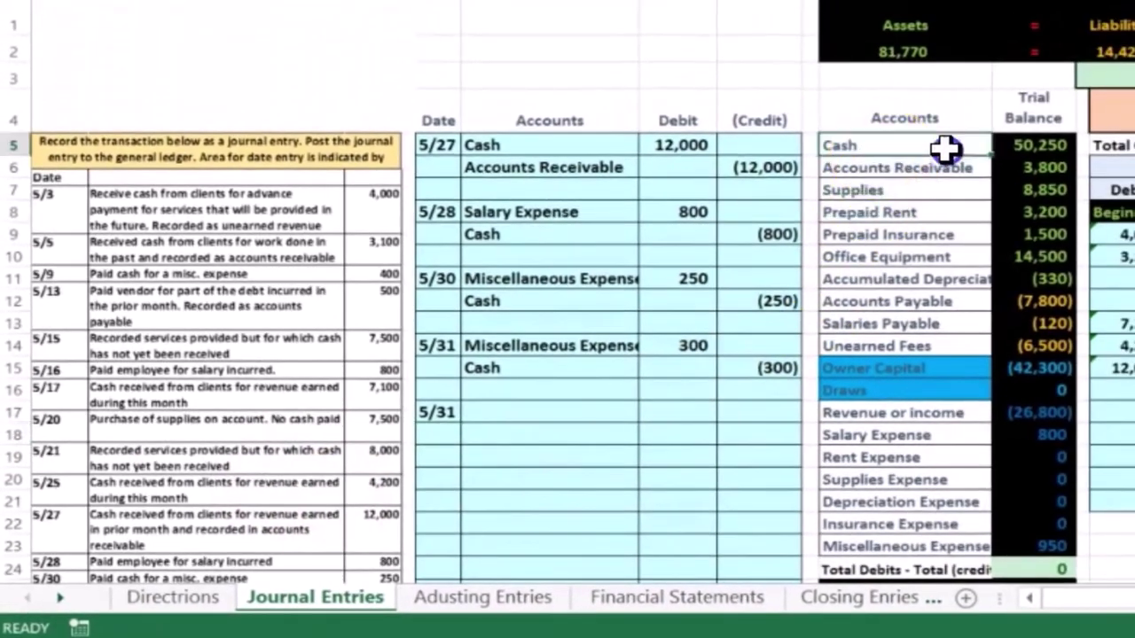
{"action": "left_click", "coordinate": [1000, 147]}
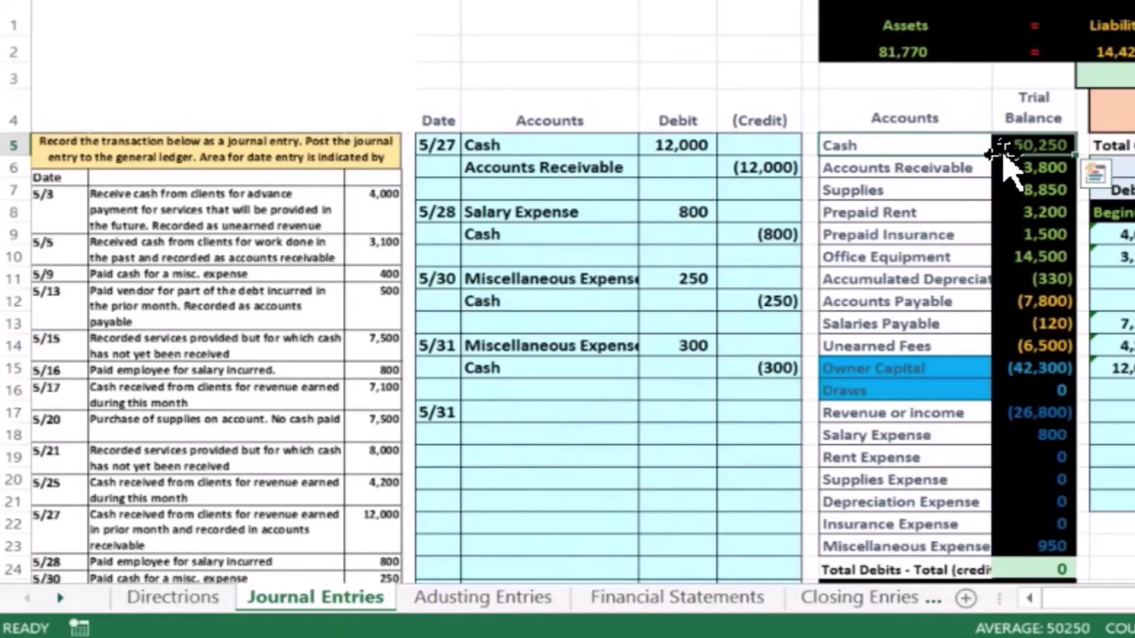
{"action": "left_click", "coordinate": [913, 143]}
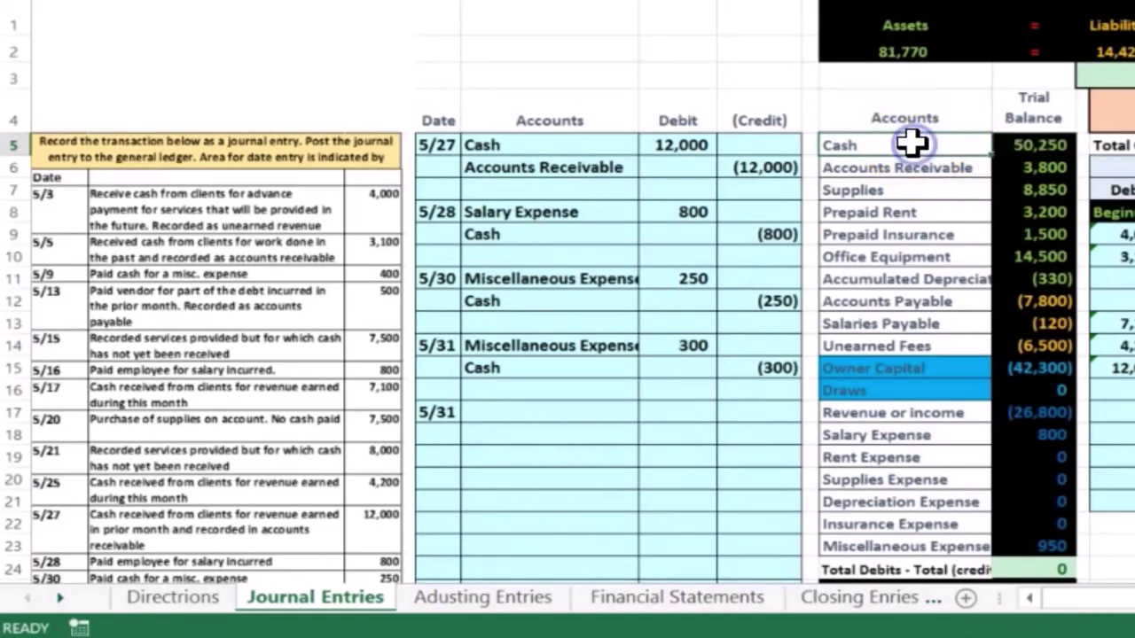
{"action": "right_click", "coordinate": [915, 144]}
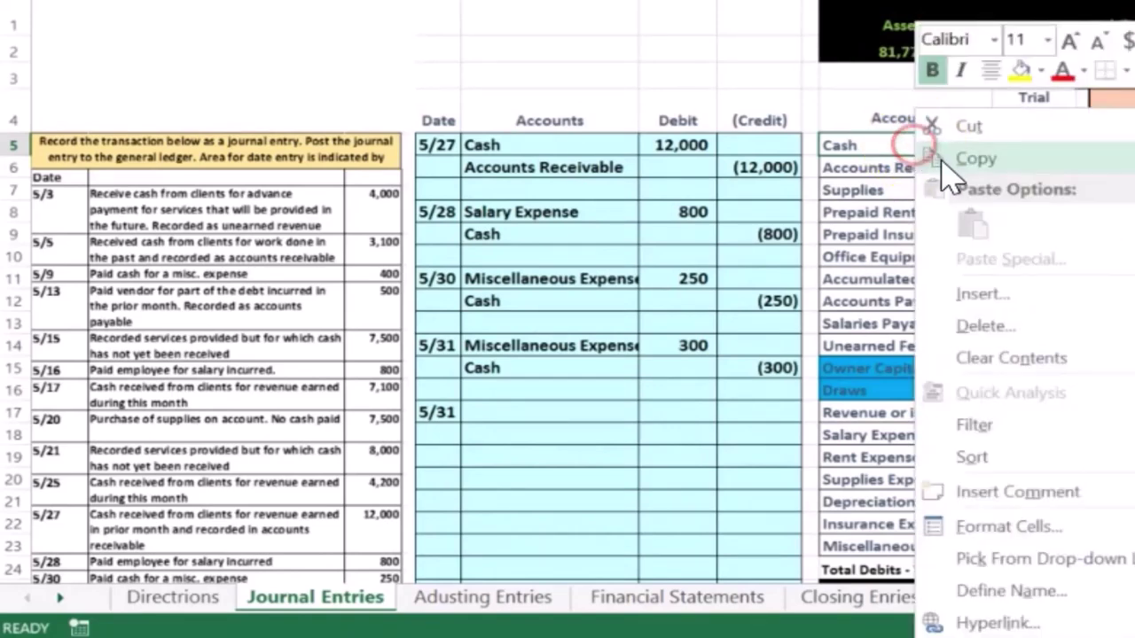
{"action": "left_click", "coordinate": [943, 157]}
{"action": "left_click", "coordinate": [532, 415]}
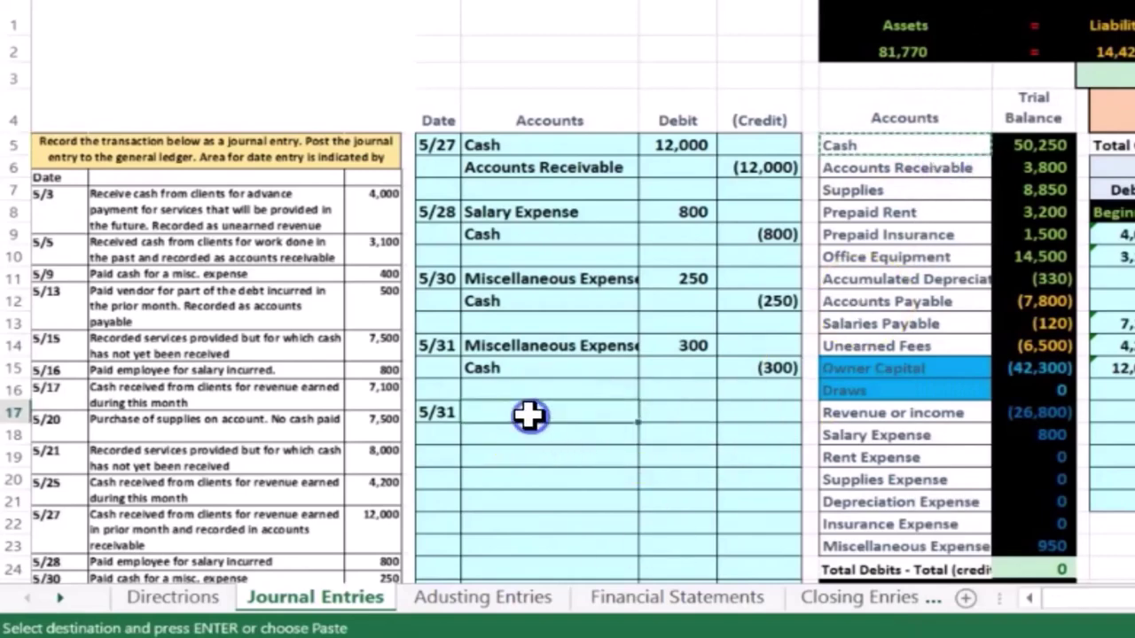
{"action": "right_click", "coordinate": [532, 415]}
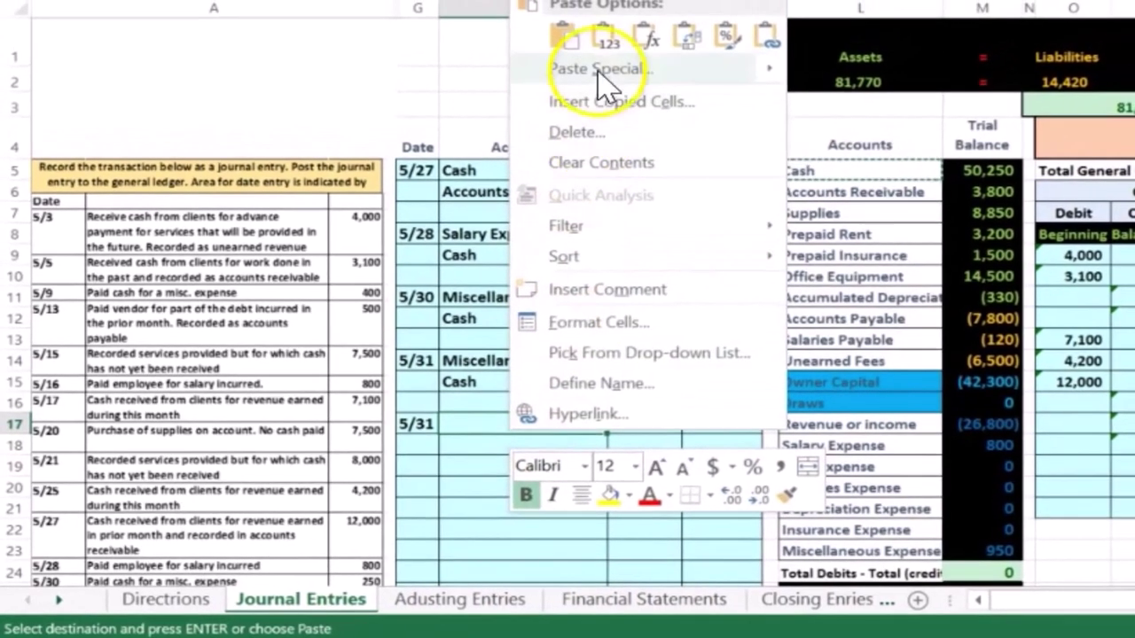
{"action": "left_click", "coordinate": [604, 37]}
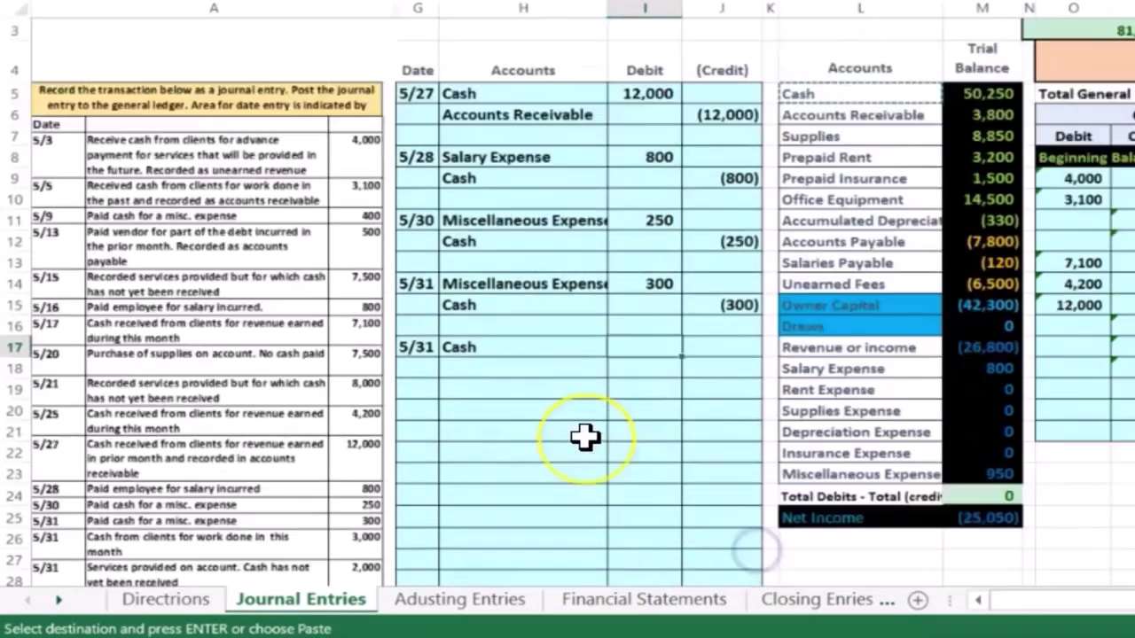
Enter a 3,000 debit in I17 and a 3,000 credit as a negative amount in J18 for the 5/31 entry.
{"action": "scroll", "coordinate": [585, 436], "scroll_direction": "down", "scroll_amount": 2}
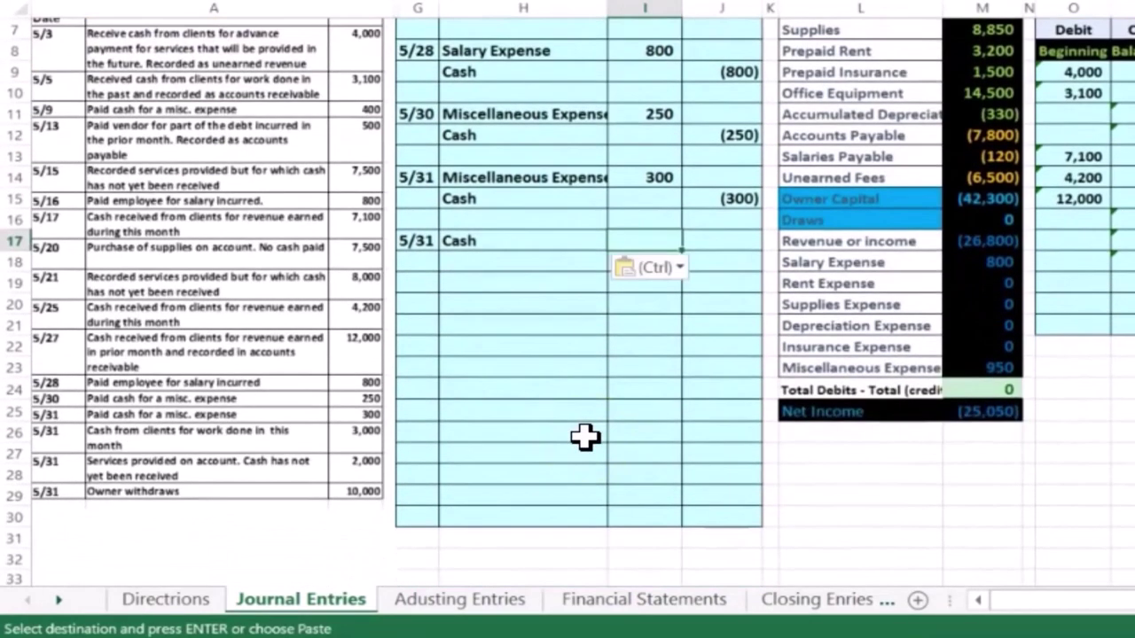
{"action": "type", "text": "3,000"}
{"action": "key", "text": "Return"}
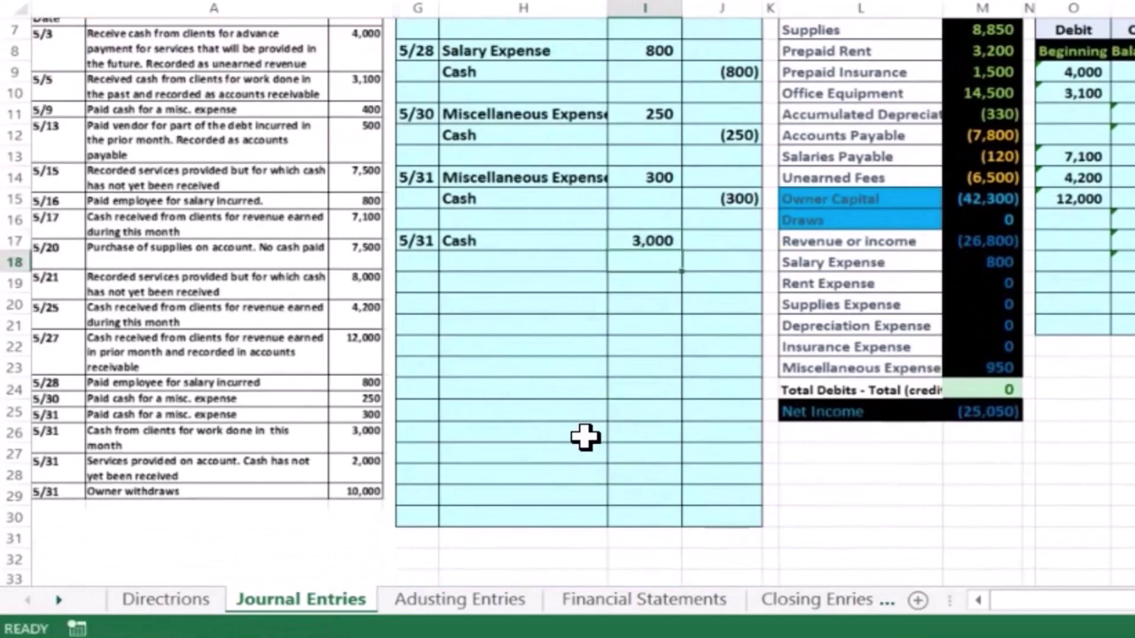
{"action": "key", "text": "Right"}
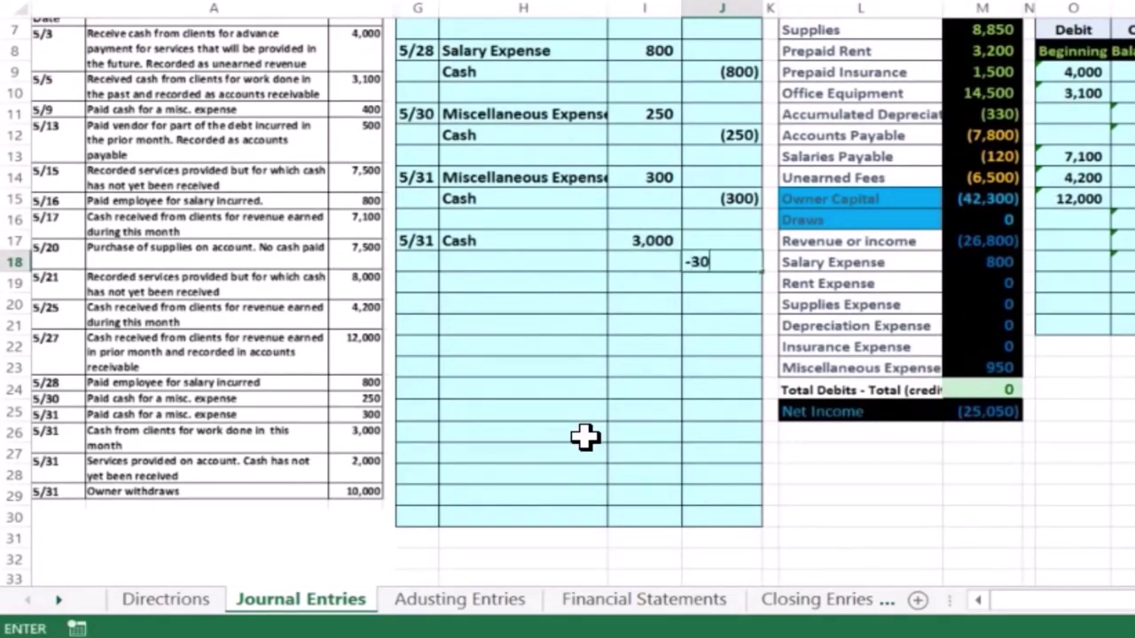
{"action": "key", "text": "Return"}
{"action": "key", "text": "Up"}
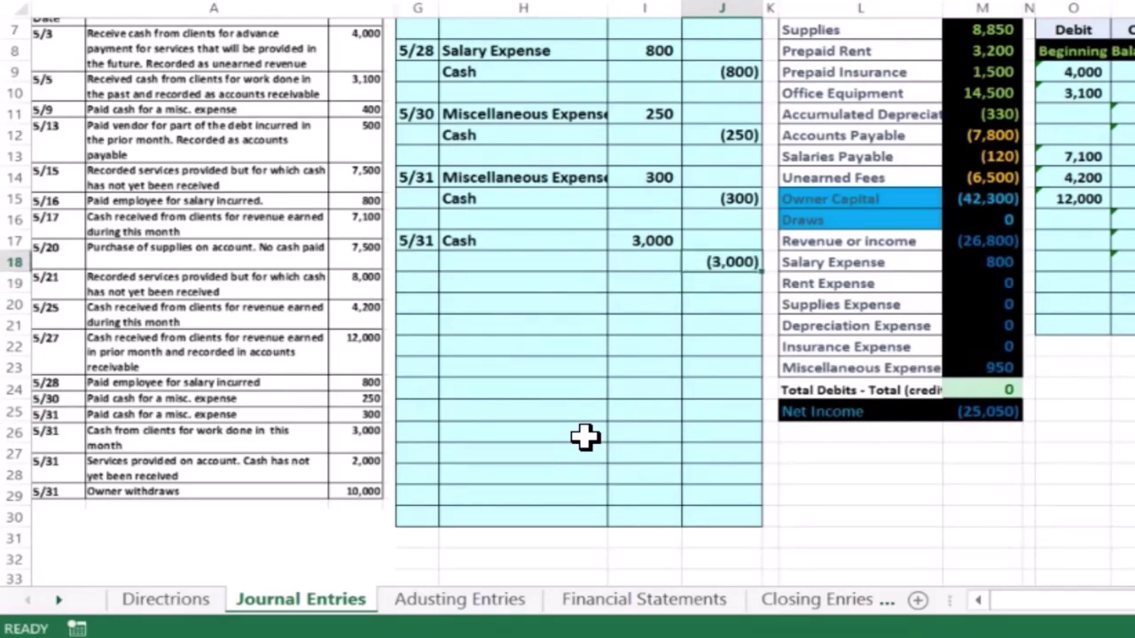
Copy the Revenue or income account name from the trial balance and paste it as values into H18.
{"action": "key", "text": "Left"}
{"action": "key", "text": "Left"}
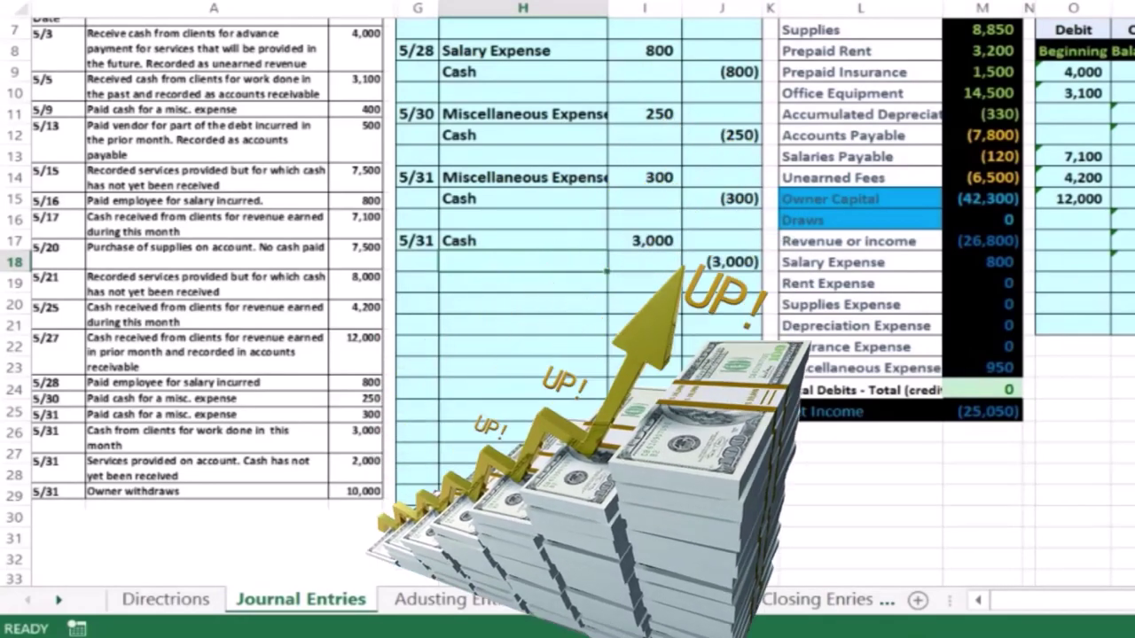
{"action": "scroll", "coordinate": [583, 435], "scroll_direction": "up", "scroll_amount": 1}
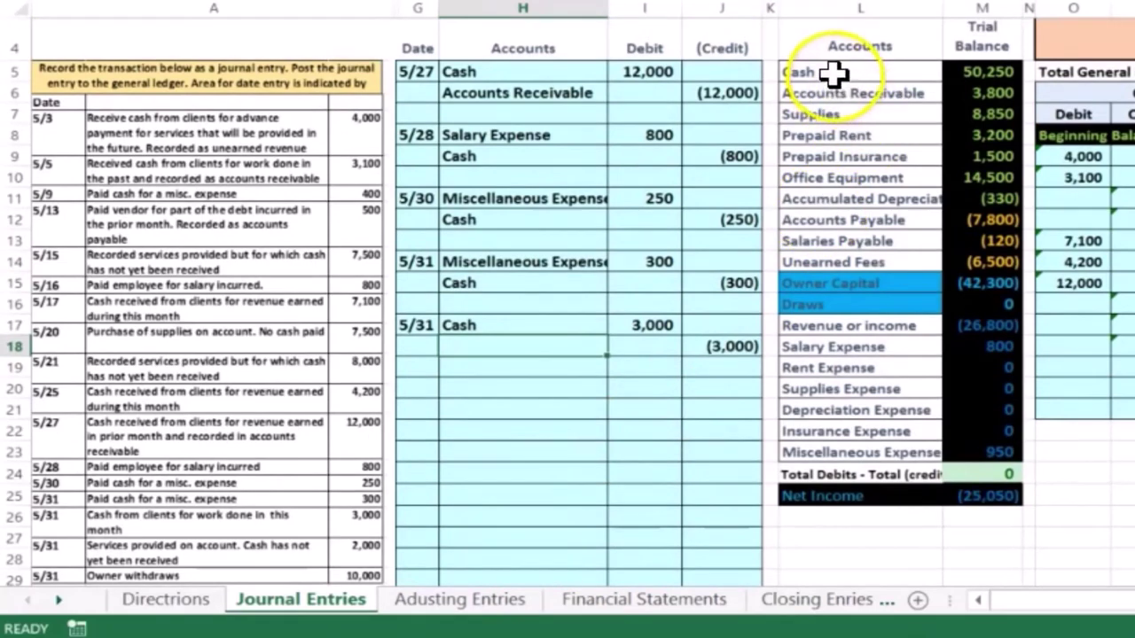
{"action": "mouse_move", "coordinate": [824, 71]}
{"action": "left_mouse_down"}
{"action": "mouse_move", "coordinate": [962, 182]}
{"action": "mouse_move", "coordinate": [914, 220]}
{"action": "mouse_move", "coordinate": [957, 299]}
{"action": "left_mouse_up"}
{"action": "left_click_drag", "start_coordinate": [888, 324], "coordinate": [943, 322]}
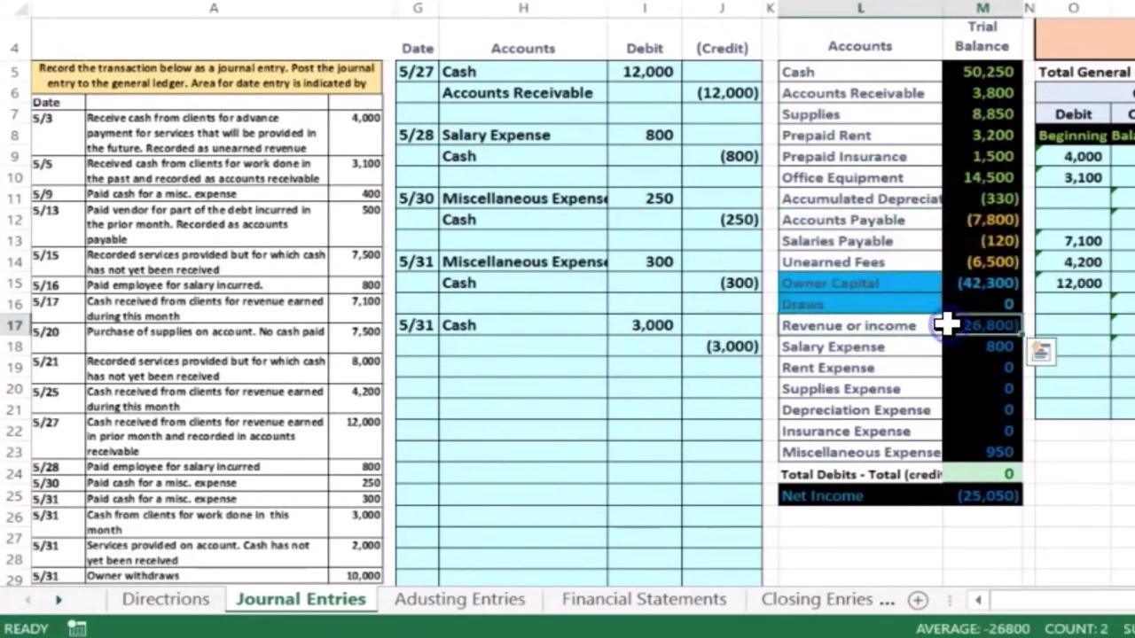
{"action": "left_click", "coordinate": [863, 324]}
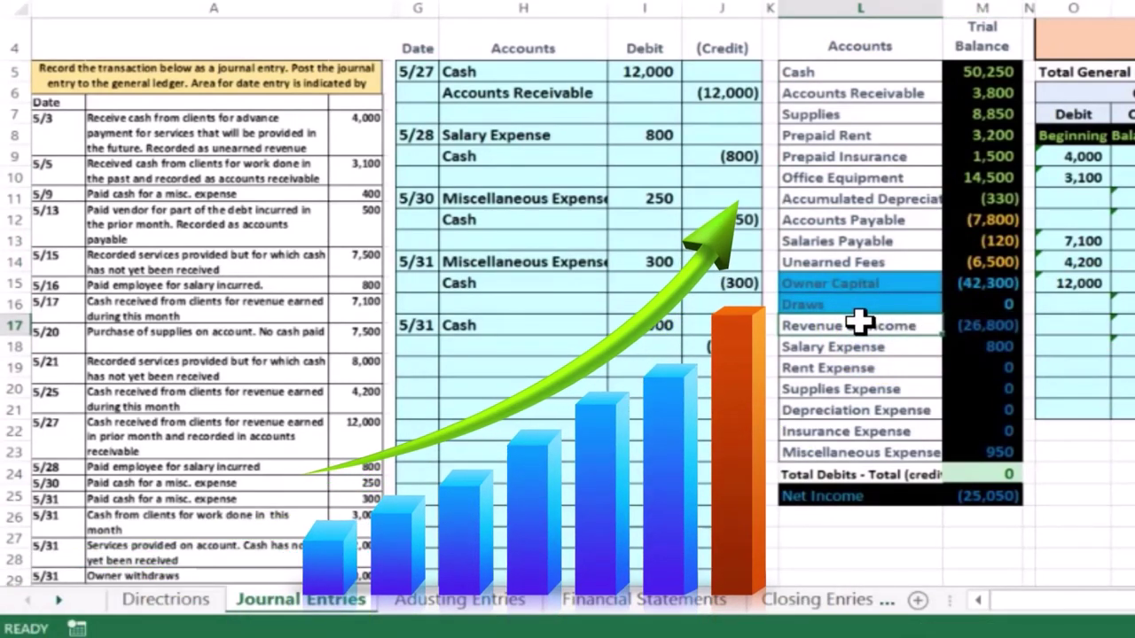
{"action": "right_click", "coordinate": [860, 324]}
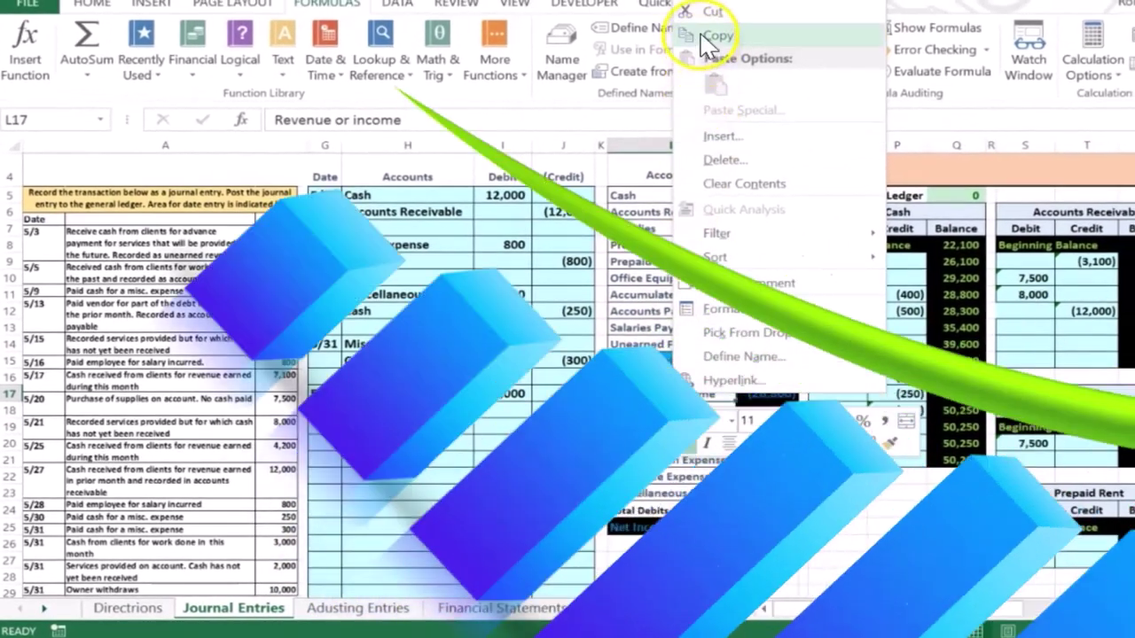
{"action": "left_click", "coordinate": [713, 37]}
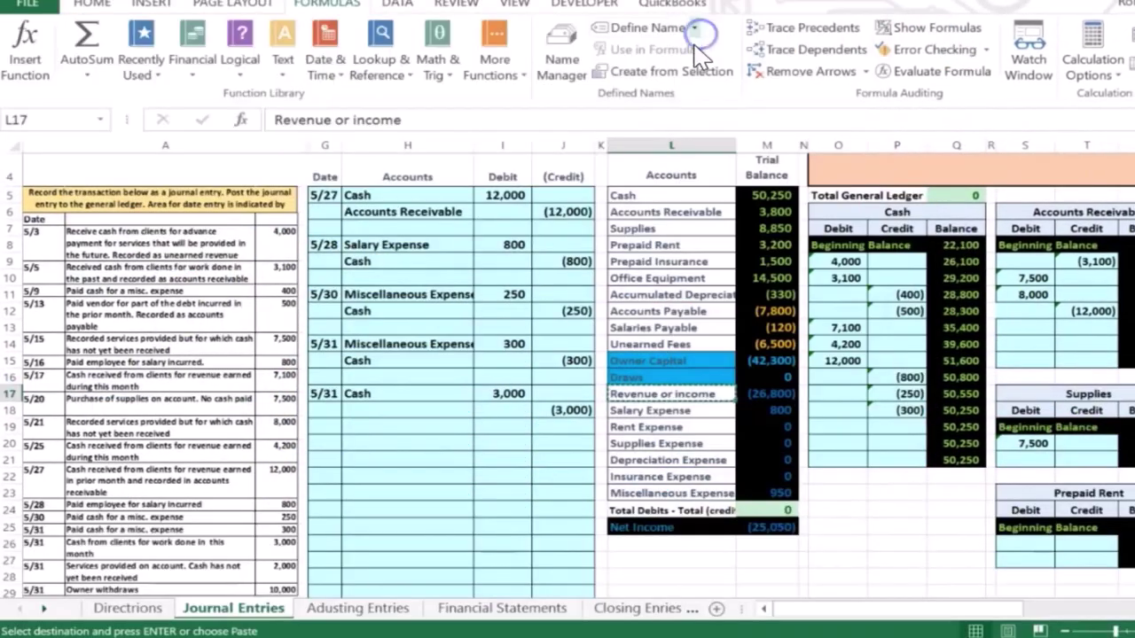
{"action": "left_click", "coordinate": [425, 410]}
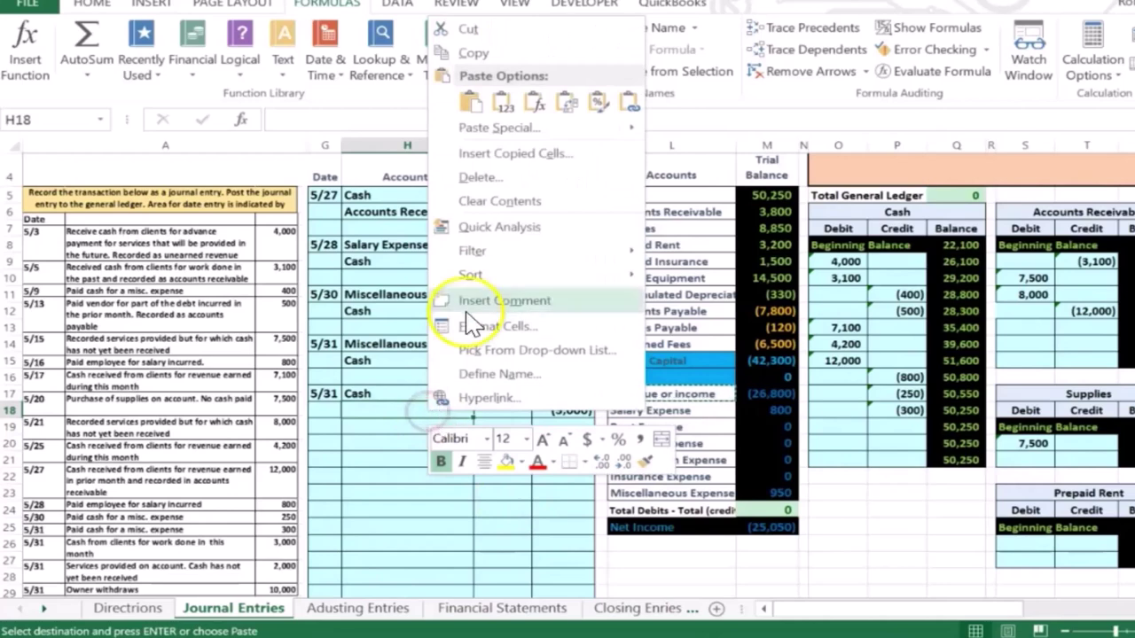
{"action": "left_click", "coordinate": [503, 102]}
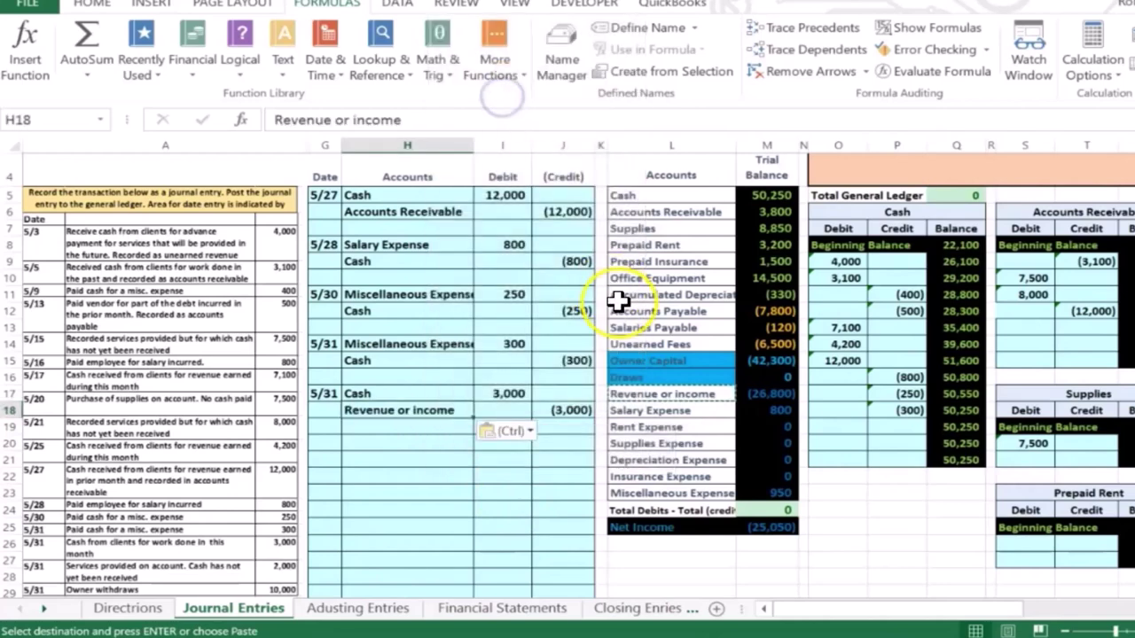
Post the 5/31 Cash debit to the Cash ledger account by linking O19 to I17.
{"action": "key", "text": "Right"}
{"action": "key", "text": "Right"}
{"action": "key", "text": "Right"}
{"action": "key", "text": "Right"}
{"action": "key", "text": "Right"}
{"action": "key", "text": "Right"}
{"action": "key", "text": "Right"}
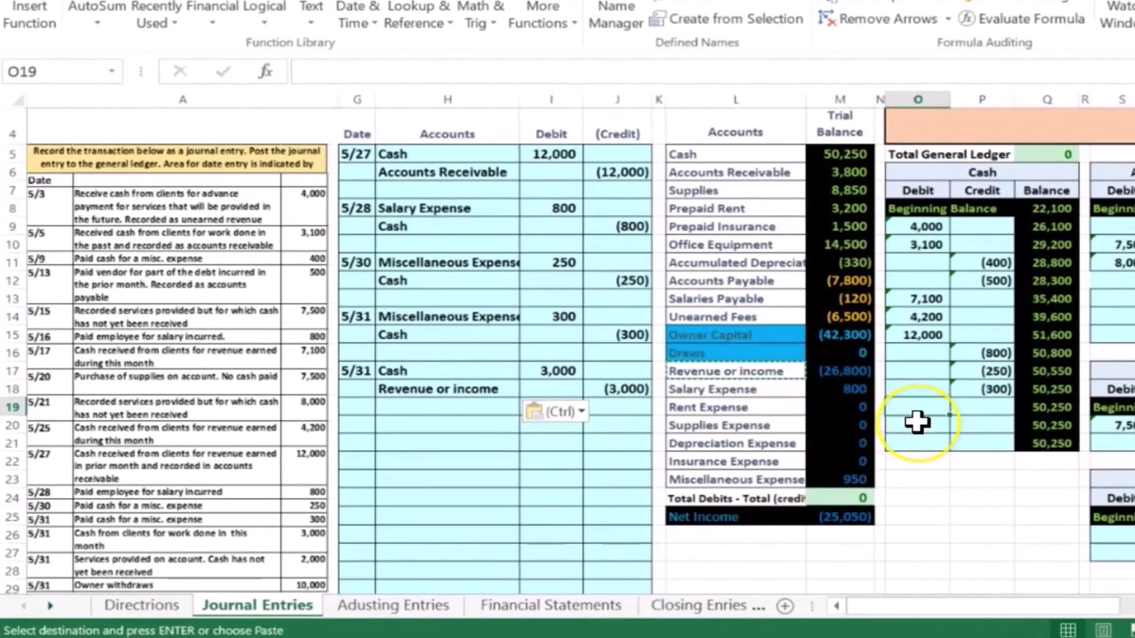
{"action": "type", "text": "="}
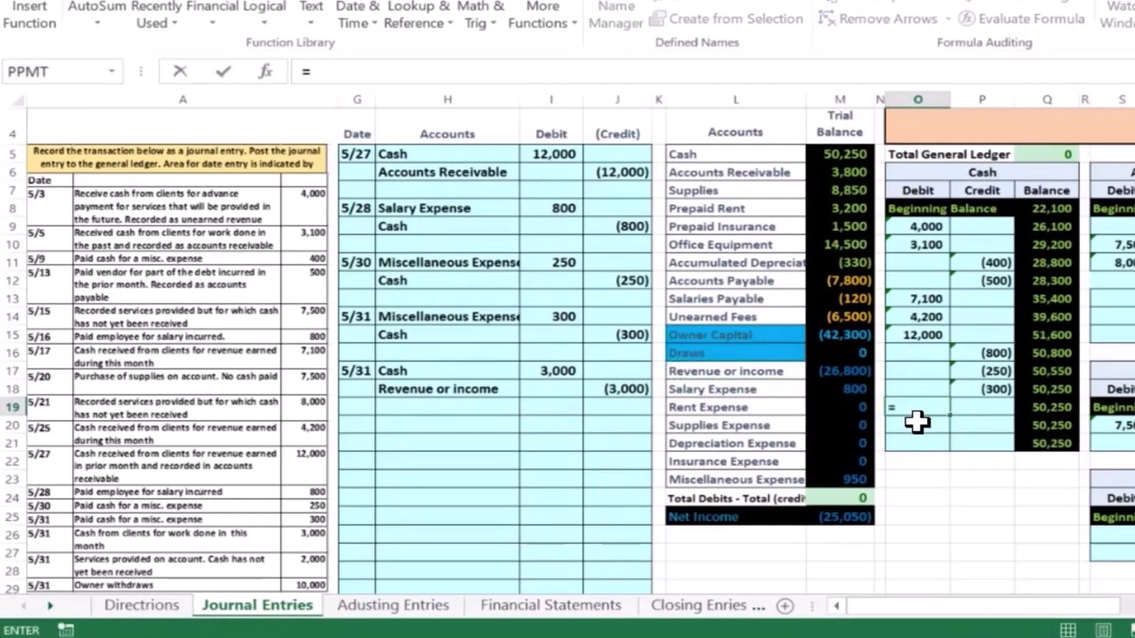
{"action": "key", "text": "Left"}
{"action": "key", "text": "Left"}
{"action": "key", "text": "Left"}
{"action": "key", "text": "Left"}
{"action": "key", "text": "Left"}
{"action": "key", "text": "Left"}
{"action": "key", "text": "Up"}
{"action": "key", "text": "Up"}
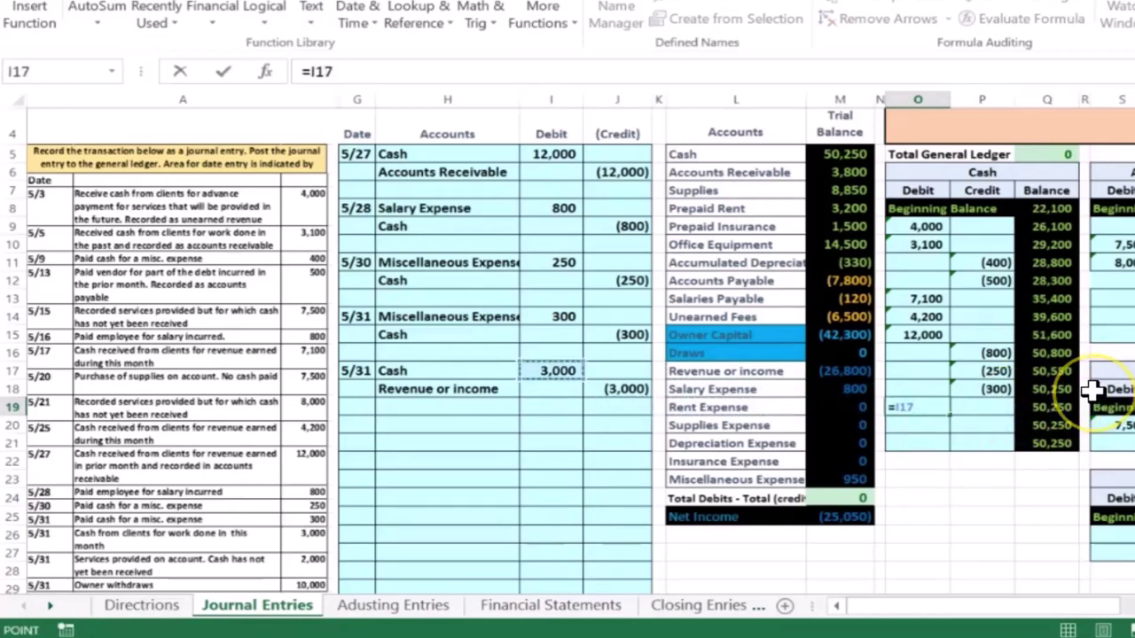
{"action": "key", "text": "Return"}
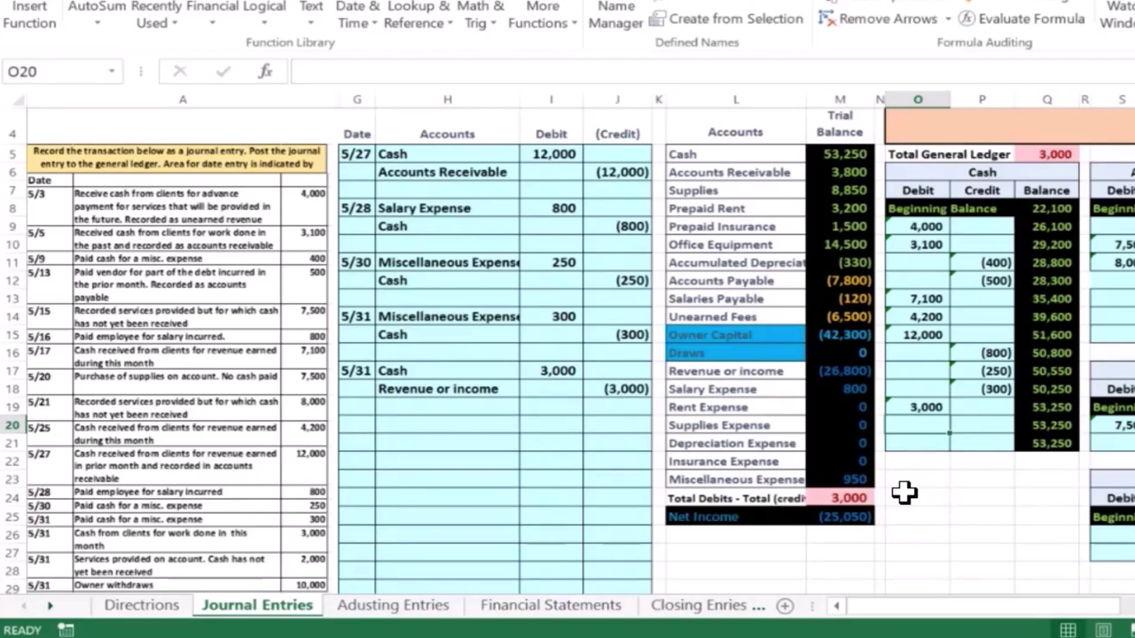
Post the 5/31 revenue credit to the Revenue or income ledger account by linking AF23 to J18.
{"action": "key", "text": "Right"}
{"action": "key", "text": "Right"}
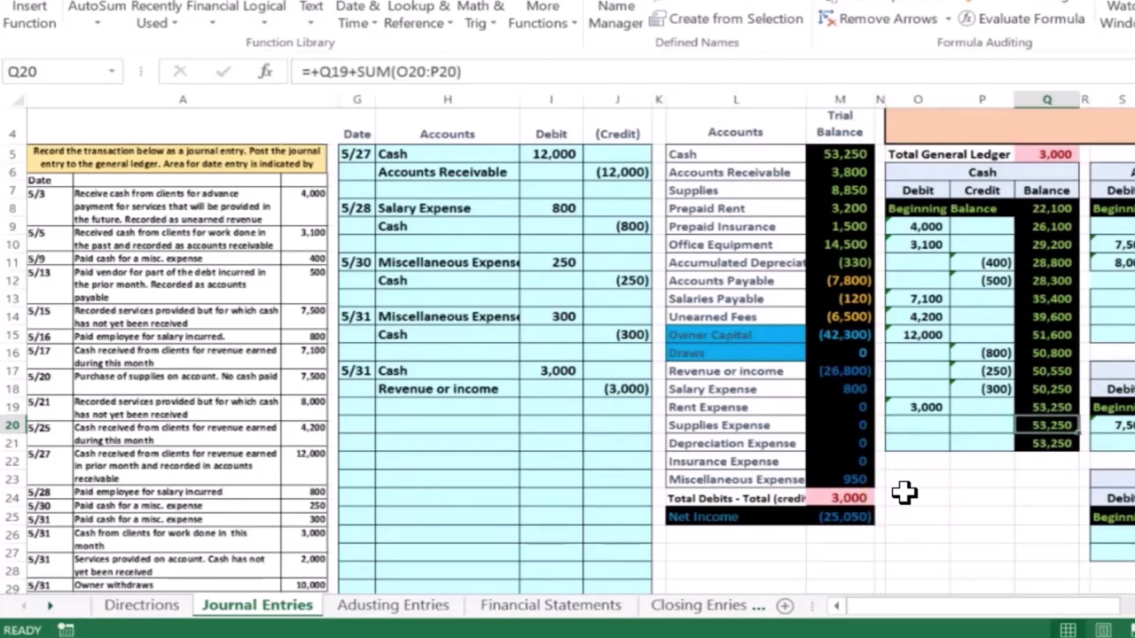
{"action": "key", "text": "Right"}
{"action": "key", "text": "Right"}
{"action": "key", "text": "Right"}
{"action": "key", "text": "Right"}
{"action": "key", "text": "Right"}
{"action": "key", "text": "Right"}
{"action": "key", "text": "Right"}
{"action": "key", "text": "Right"}
{"action": "key", "text": "Right"}
{"action": "key", "text": "Right"}
{"action": "key", "text": "Right"}
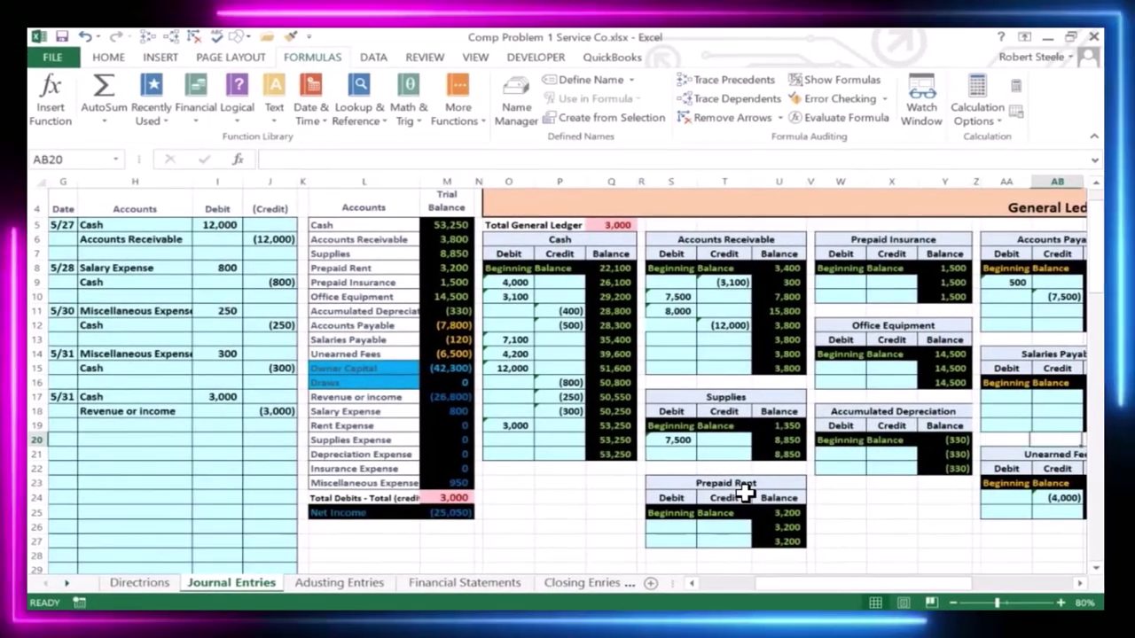
{"action": "key", "text": "Right"}
{"action": "key", "text": "Right"}
{"action": "key", "text": "Right"}
{"action": "key", "text": "Right"}
{"action": "key", "text": "Right"}
{"action": "key", "text": "Right"}
{"action": "key", "text": "Right"}
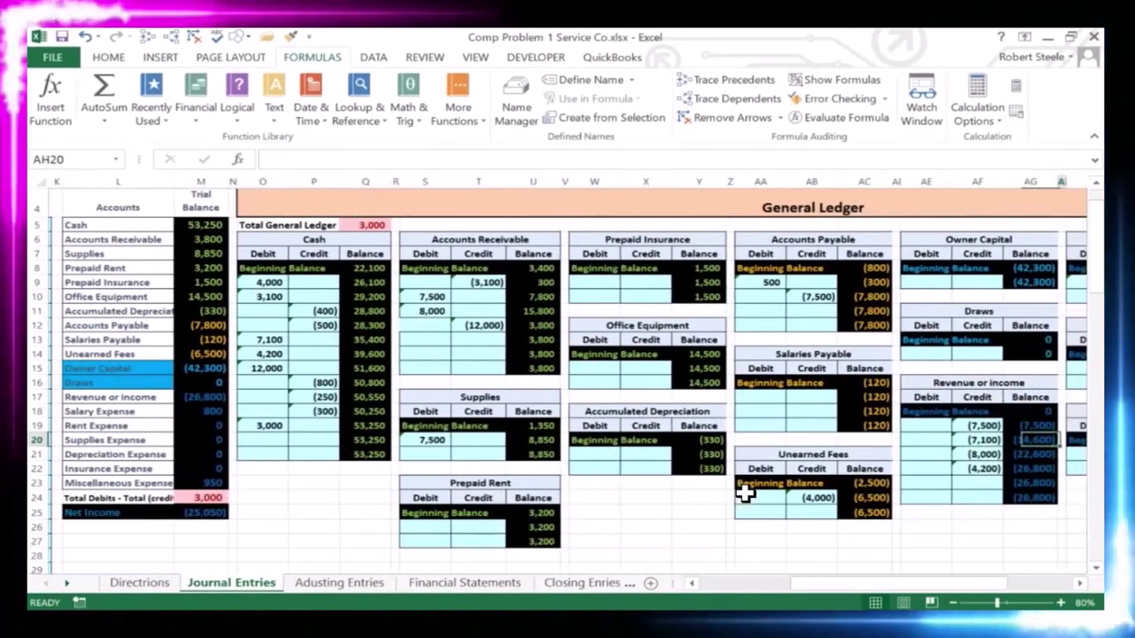
{"action": "key", "text": "Left"}
{"action": "key", "text": "Left"}
{"action": "key", "text": "Left"}
{"action": "key", "text": "Left"}
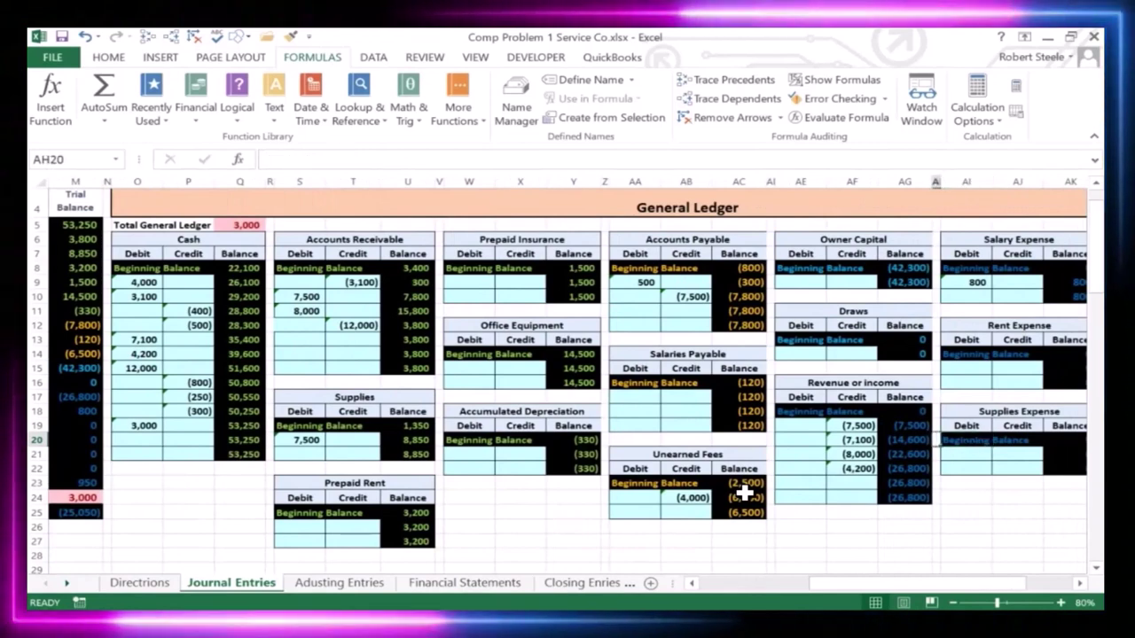
{"action": "key", "text": "Down"}
{"action": "key", "text": "Down"}
{"action": "key", "text": "Right"}
{"action": "key", "text": "Down"}
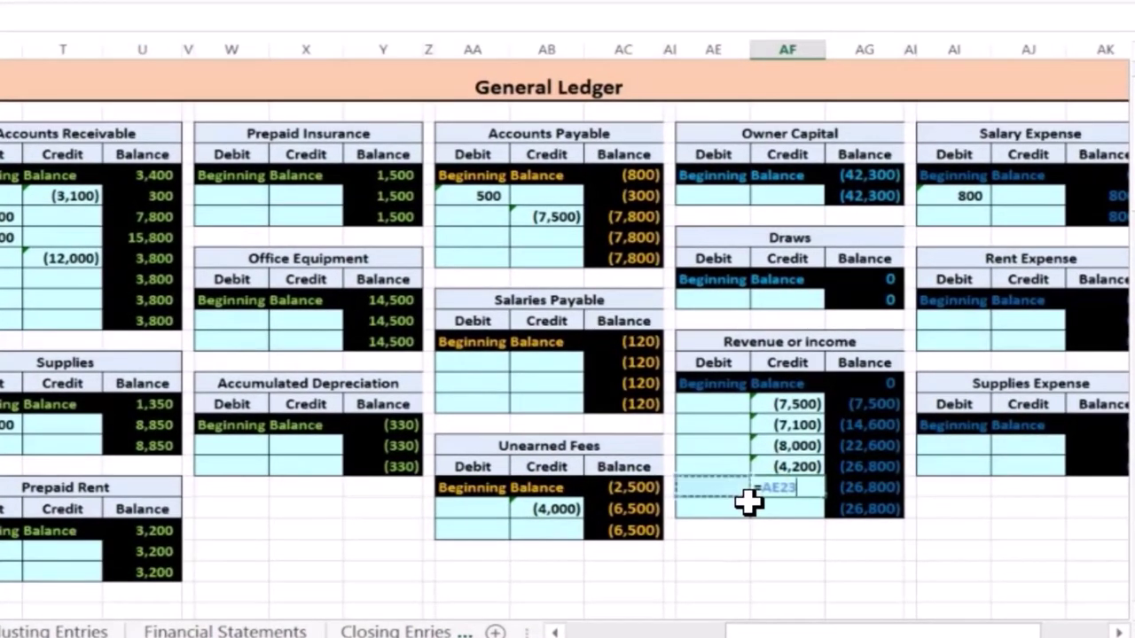
{"action": "key", "text": "ctrl+Page_Up"}
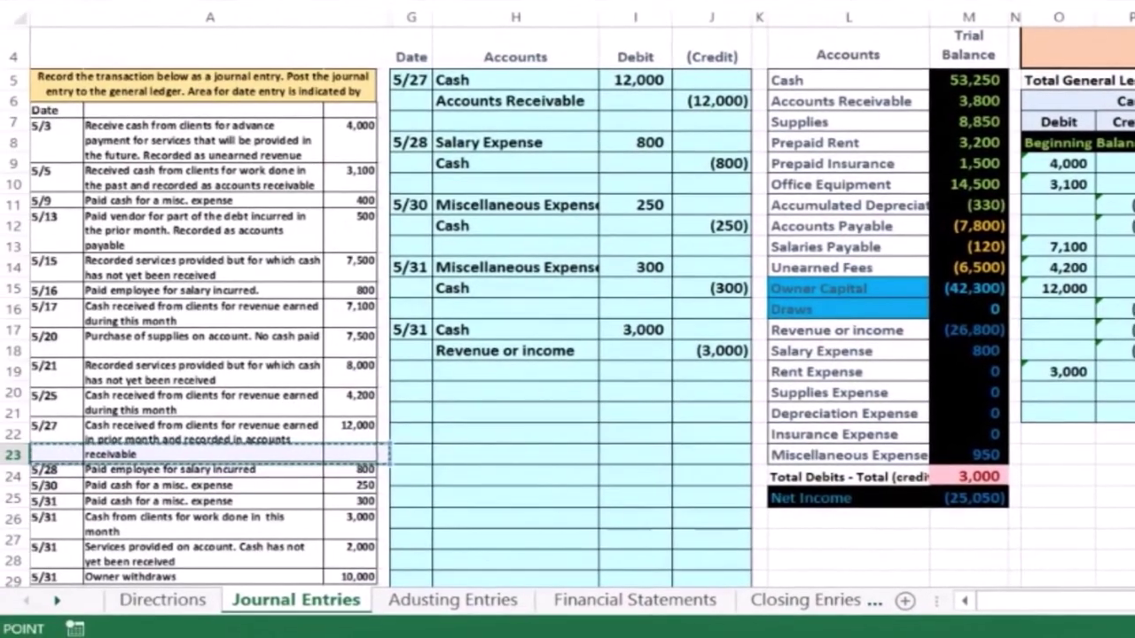
{"action": "key", "text": "Right"}
{"action": "key", "text": "Up"}
{"action": "key", "text": "Up"}
{"action": "key", "text": "Up"}
{"action": "key", "text": "Up"}
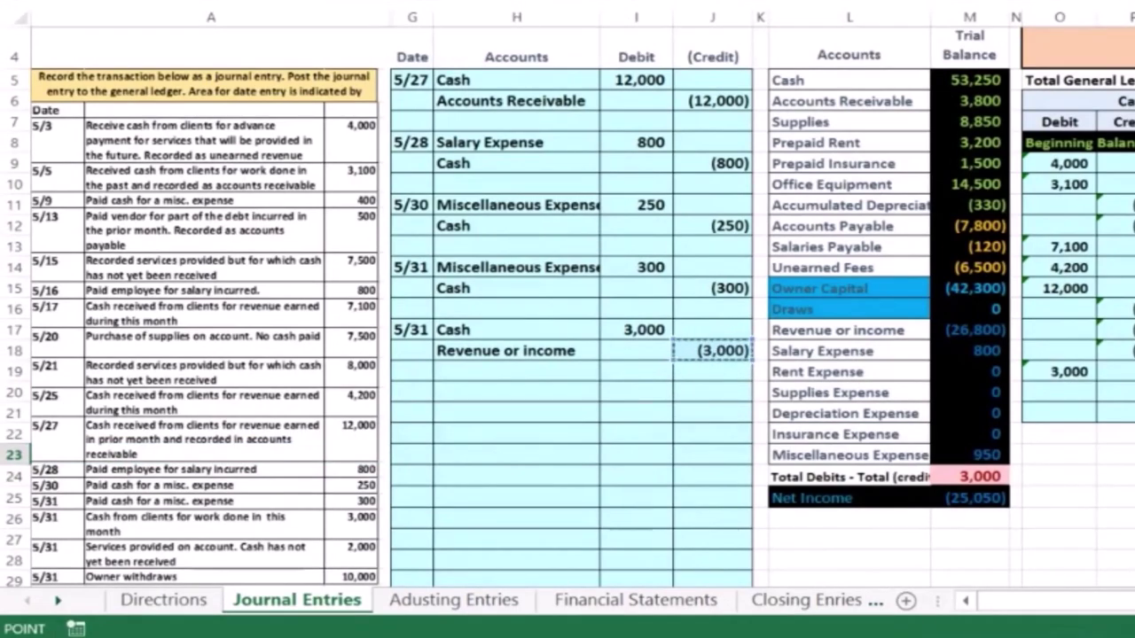
{"action": "key", "text": "Return"}
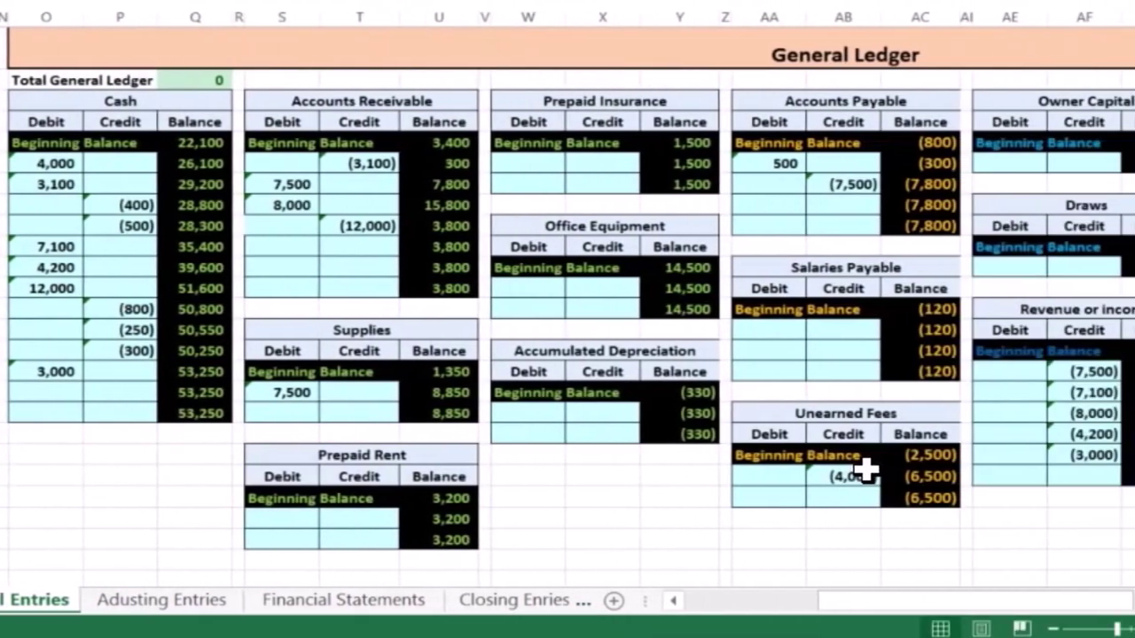
Check the Revenue or income balance in the ledger and trial balance, then examine net income against the balances in M17:M23.
{"action": "key", "text": "Left"}
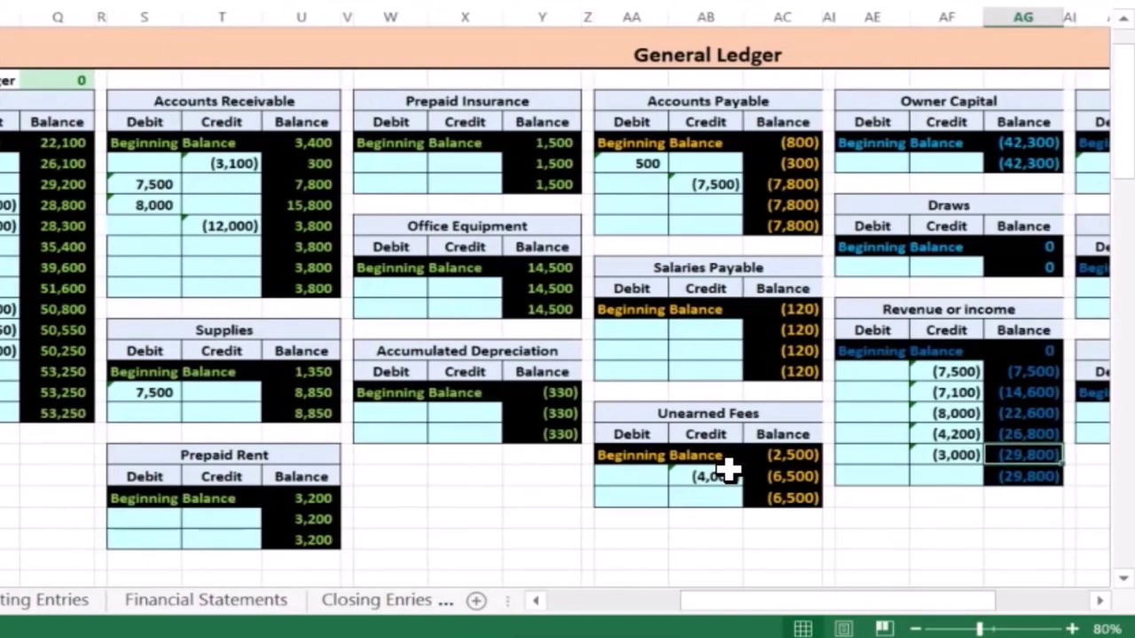
{"action": "key", "text": "Left"}
{"action": "key", "text": "Left"}
{"action": "key", "text": "Left"}
{"action": "key", "text": "Left"}
{"action": "key", "text": "Left"}
{"action": "key", "text": "Left"}
{"action": "key", "text": "Left"}
{"action": "key", "text": "Left"}
{"action": "key", "text": "Left"}
{"action": "key", "text": "Left"}
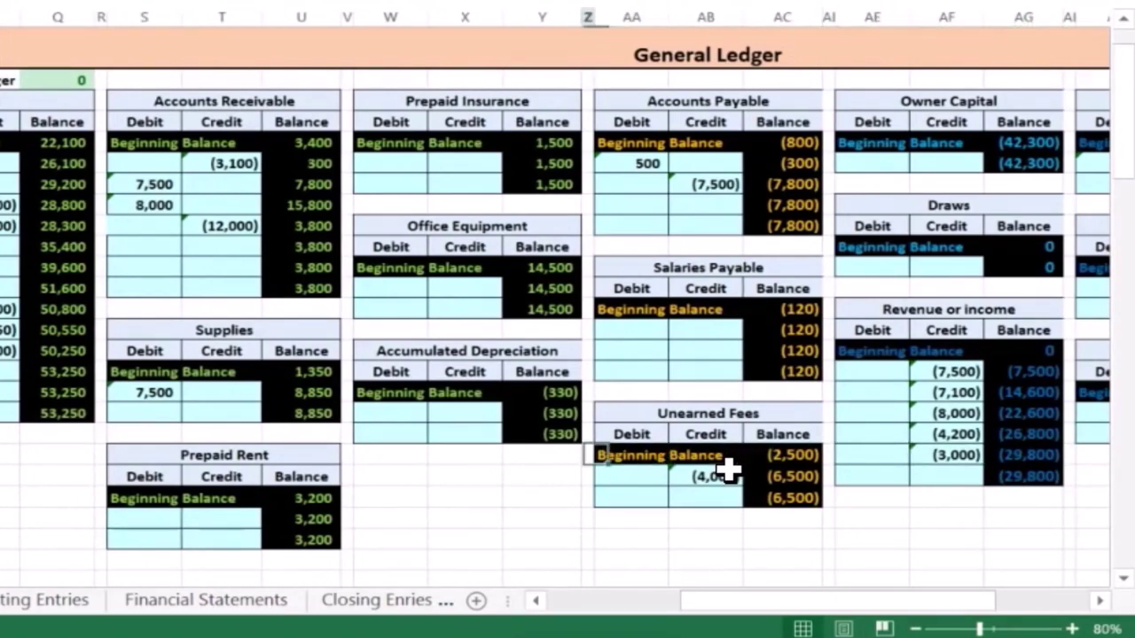
{"action": "key", "text": "Left"}
{"action": "key", "text": "Left"}
{"action": "key", "text": "Left"}
{"action": "key", "text": "Left"}
{"action": "key", "text": "Left"}
{"action": "key", "text": "Left"}
{"action": "key", "text": "Left"}
{"action": "key", "text": "Left"}
{"action": "key", "text": "Left"}
{"action": "key", "text": "Left"}
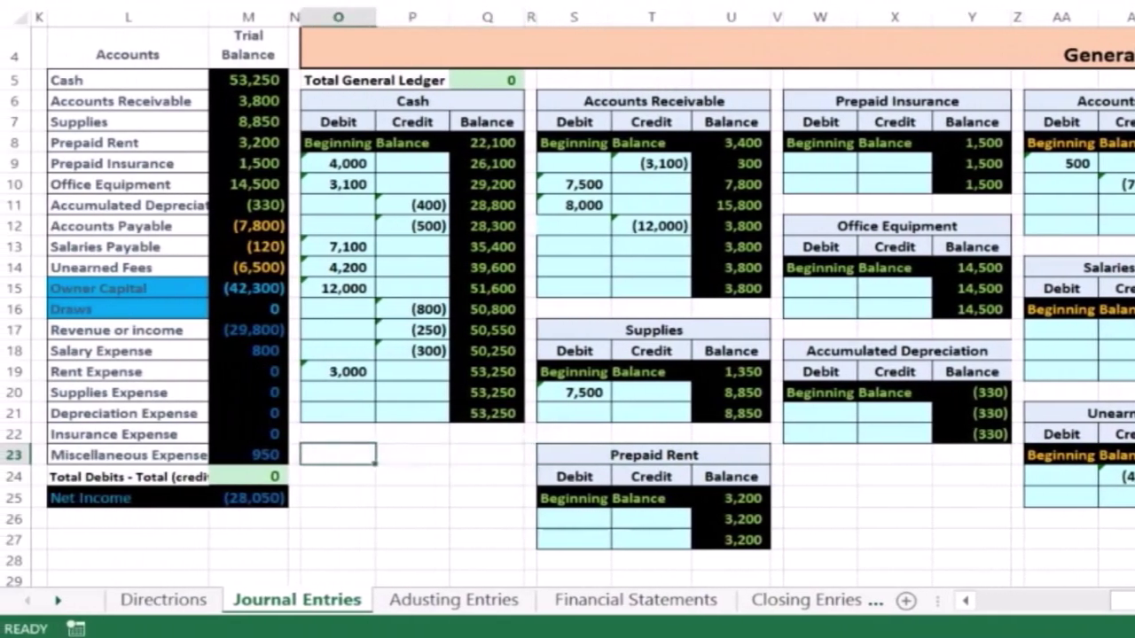
{"action": "key", "text": "Up"}
{"action": "key", "text": "Up"}
{"action": "key", "text": "Up"}
{"action": "key", "text": "Up"}
{"action": "key", "text": "Up"}
{"action": "key", "text": "Up"}
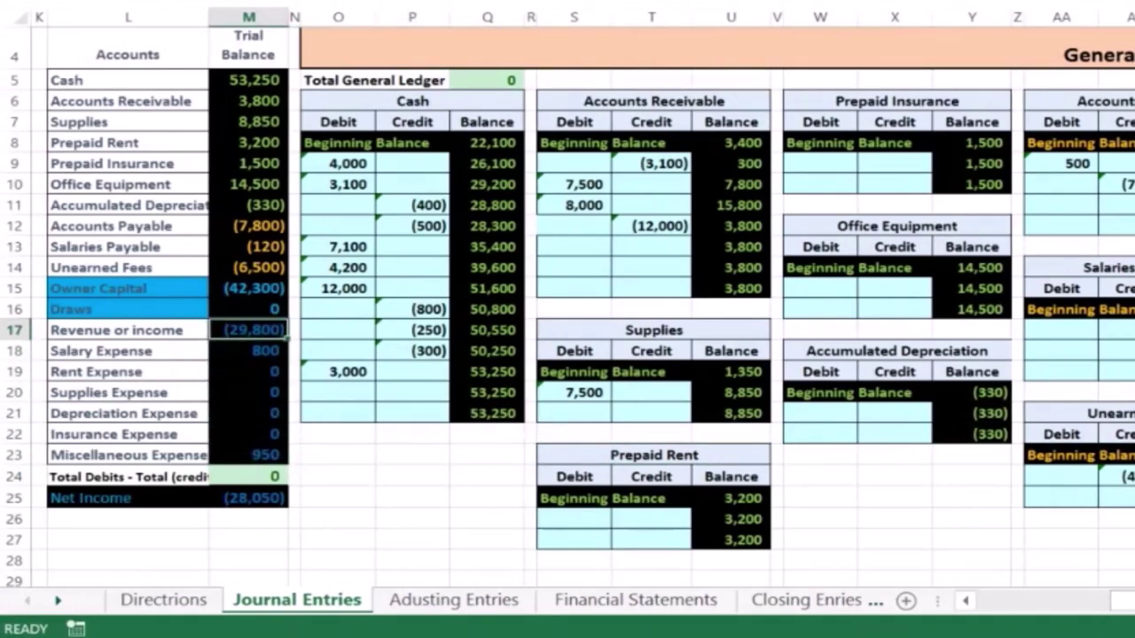
{"action": "key", "text": "Left"}
{"action": "key", "text": "Left"}
{"action": "key", "text": "Right"}
{"action": "key", "text": "Right"}
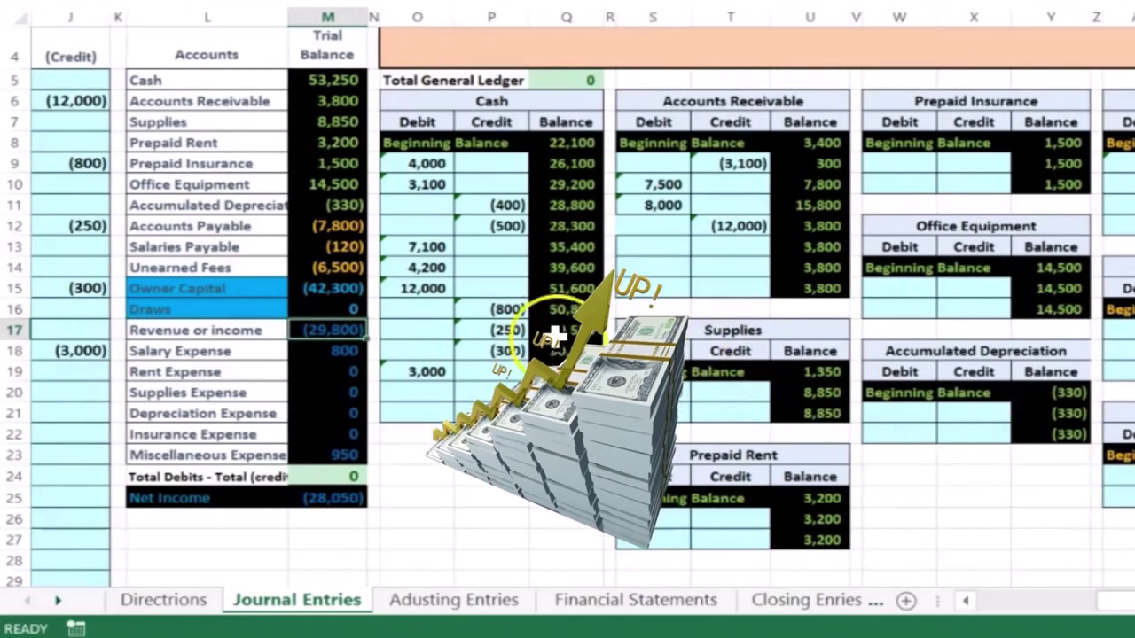
{"action": "left_click_drag", "start_coordinate": [359, 333], "coordinate": [353, 452]}
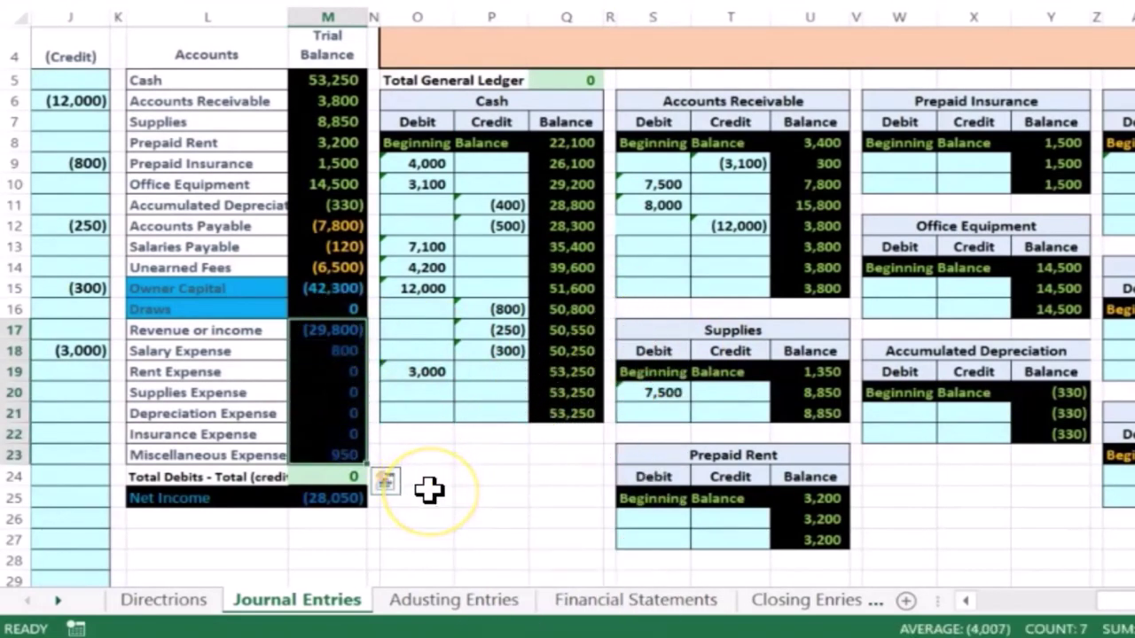
Enter the date 5/31 in G20 for the journal entry on services provided on account.
{"action": "key", "text": "Left"}
{"action": "key", "text": "Left"}
{"action": "key", "text": "Left"}
{"action": "key", "text": "Left"}
{"action": "key", "text": "Left"}
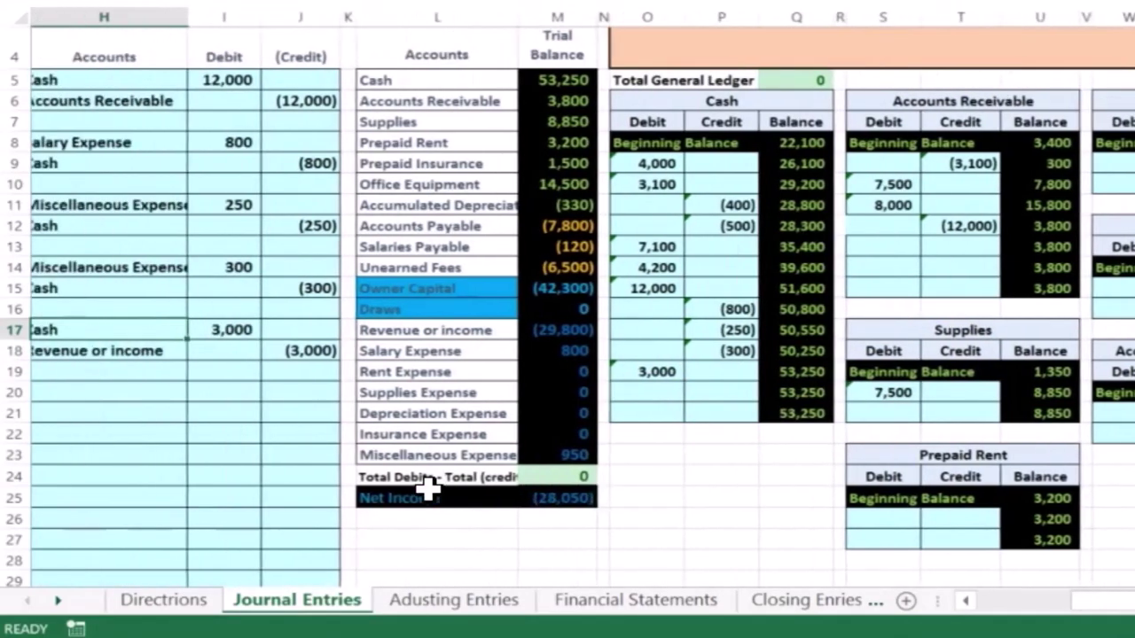
{"action": "key", "text": "Down"}
{"action": "key", "text": "Down"}
{"action": "key", "text": "Down"}
{"action": "key", "text": "Left"}
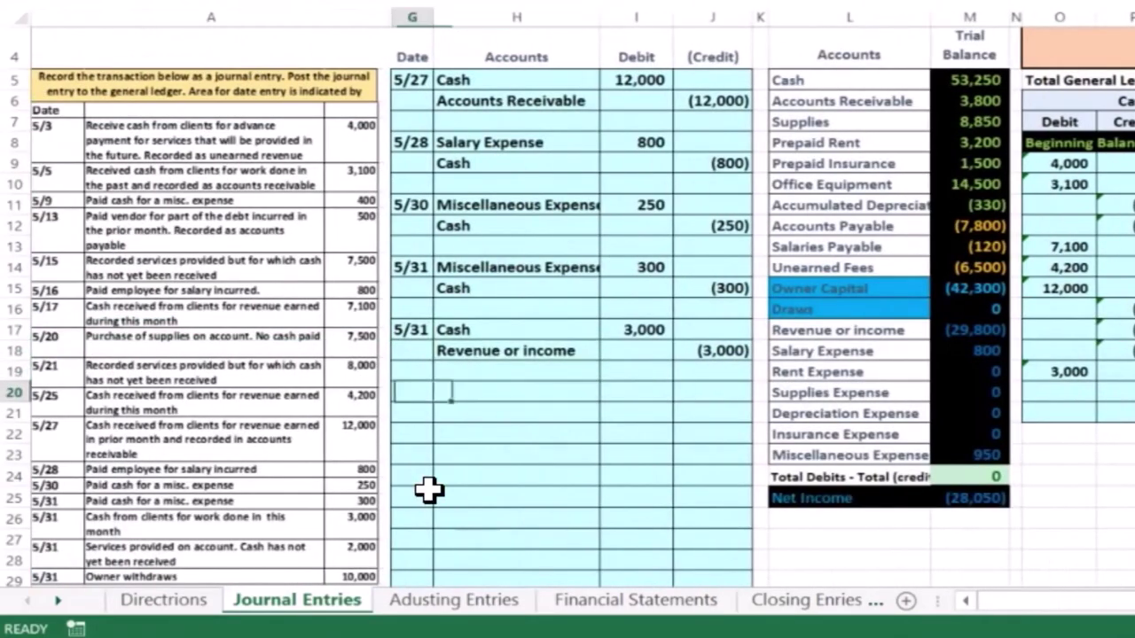
{"action": "type", "text": "5/31"}
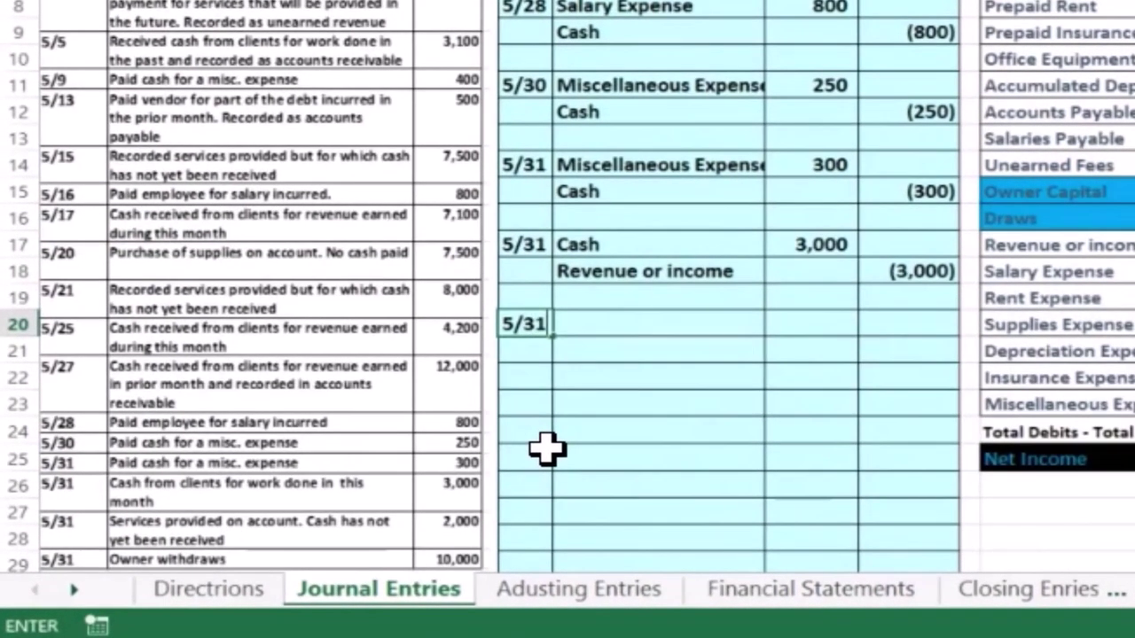
{"action": "key", "text": "Return"}
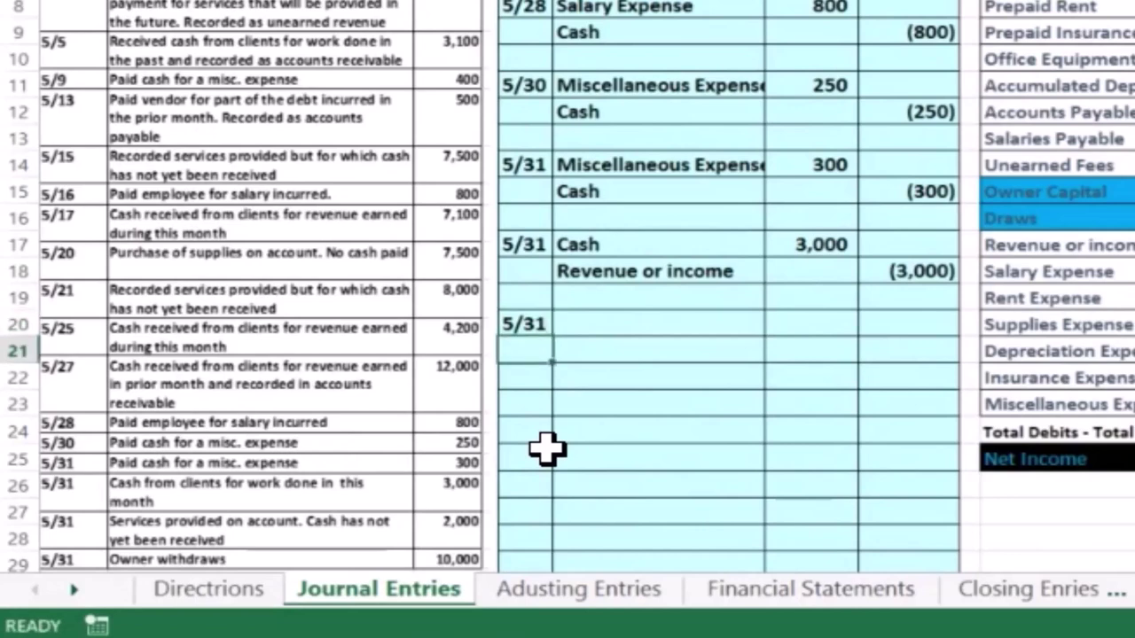
{"action": "left_click", "coordinate": [441, 538]}
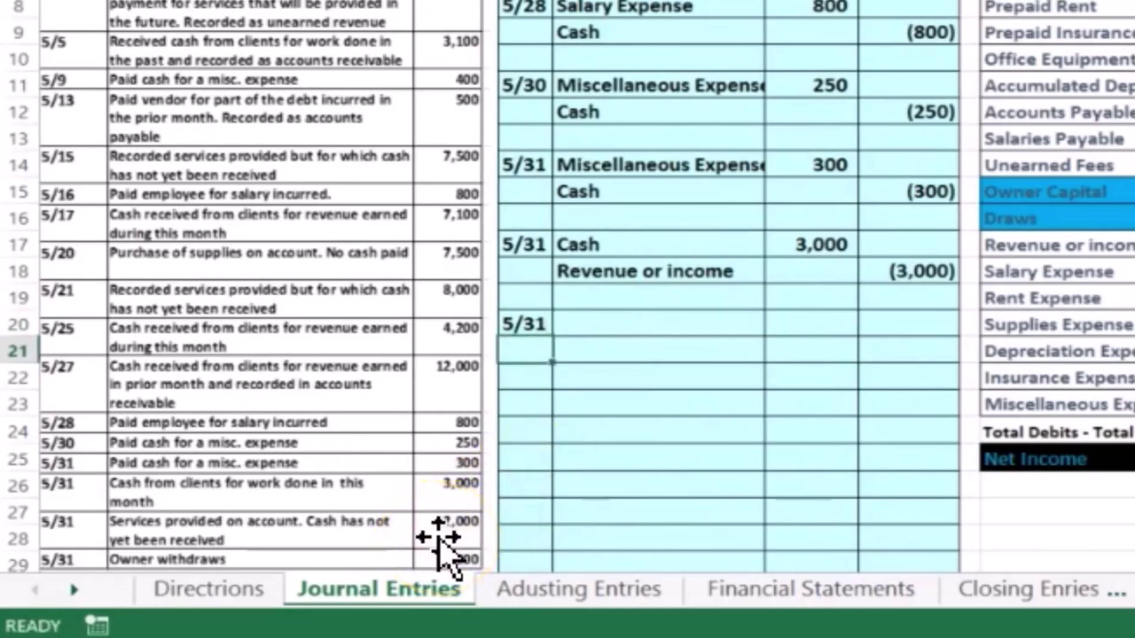
Copy the Accounts Receivable account name from L6 and paste it as values into H20 for the 5/31 on-account entry.
{"action": "left_click", "coordinate": [617, 527]}
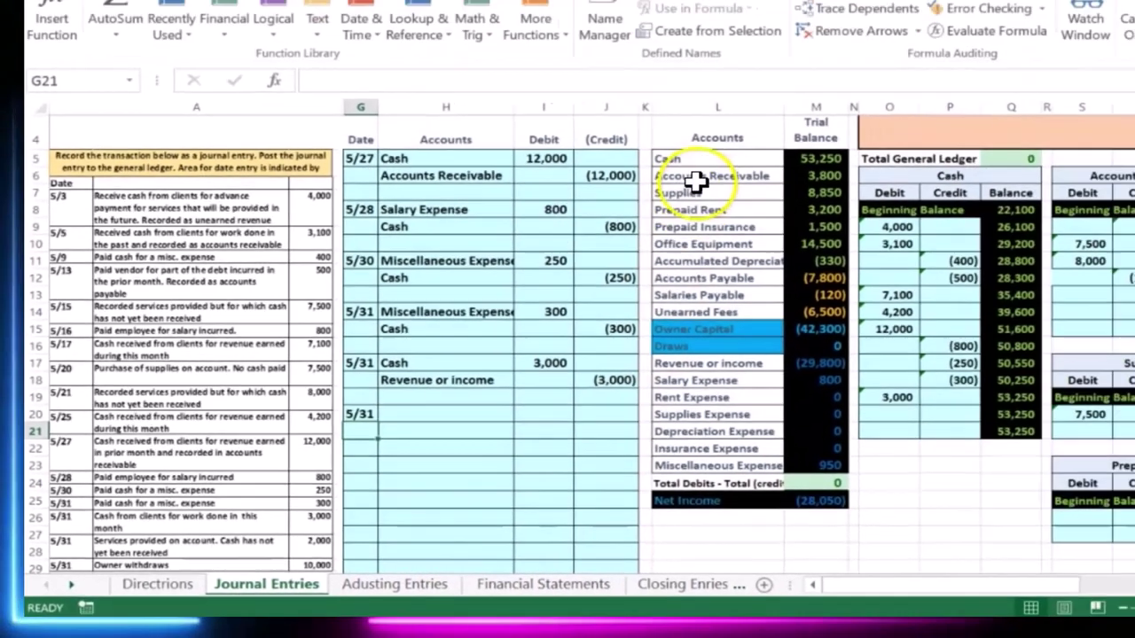
{"action": "left_click_drag", "start_coordinate": [696, 182], "coordinate": [812, 177]}
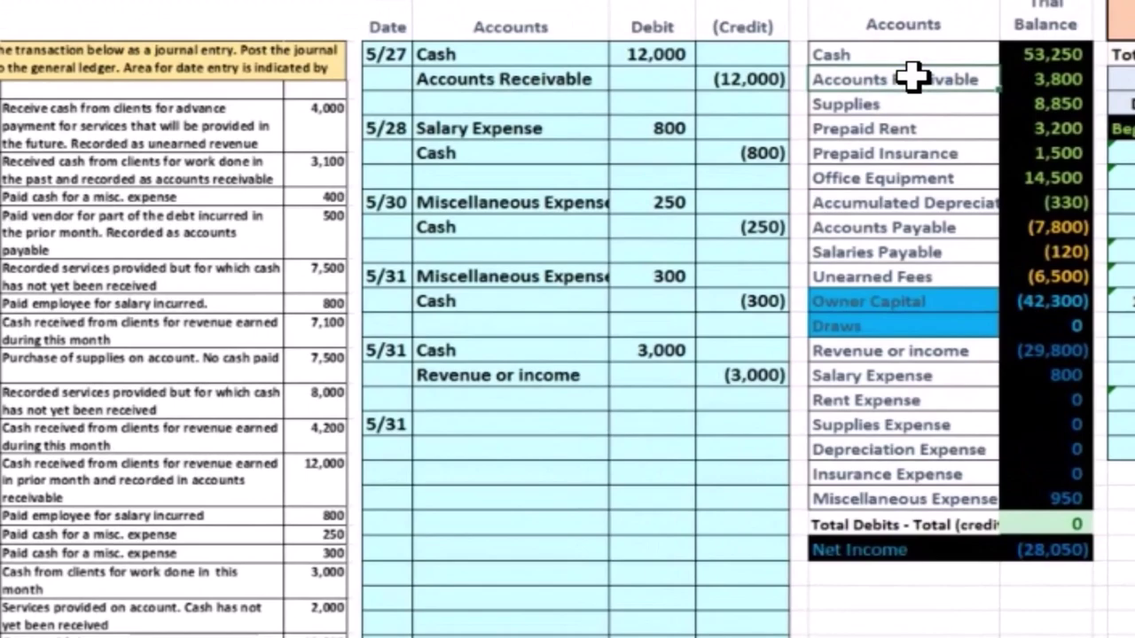
{"action": "right_click", "coordinate": [914, 78]}
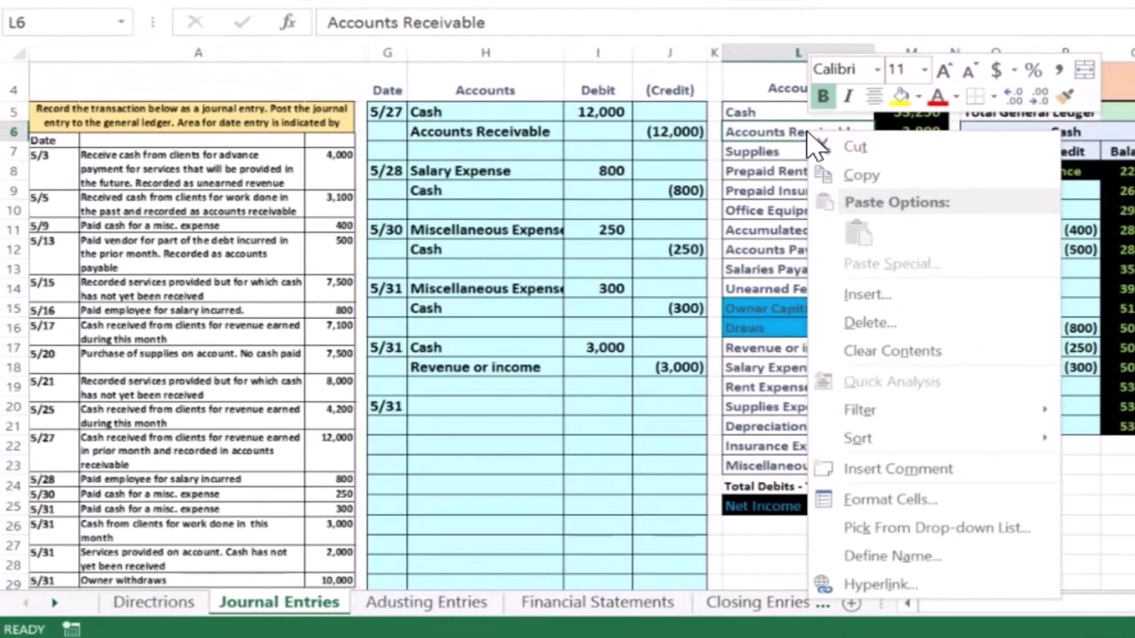
{"action": "left_click", "coordinate": [842, 173]}
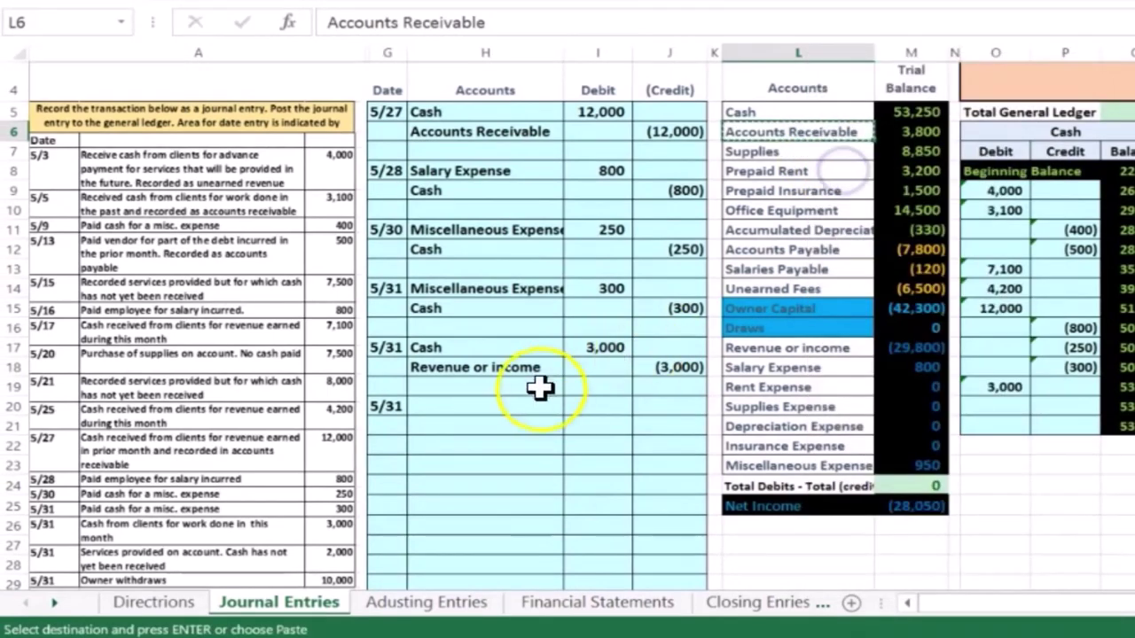
{"action": "left_click", "coordinate": [466, 405]}
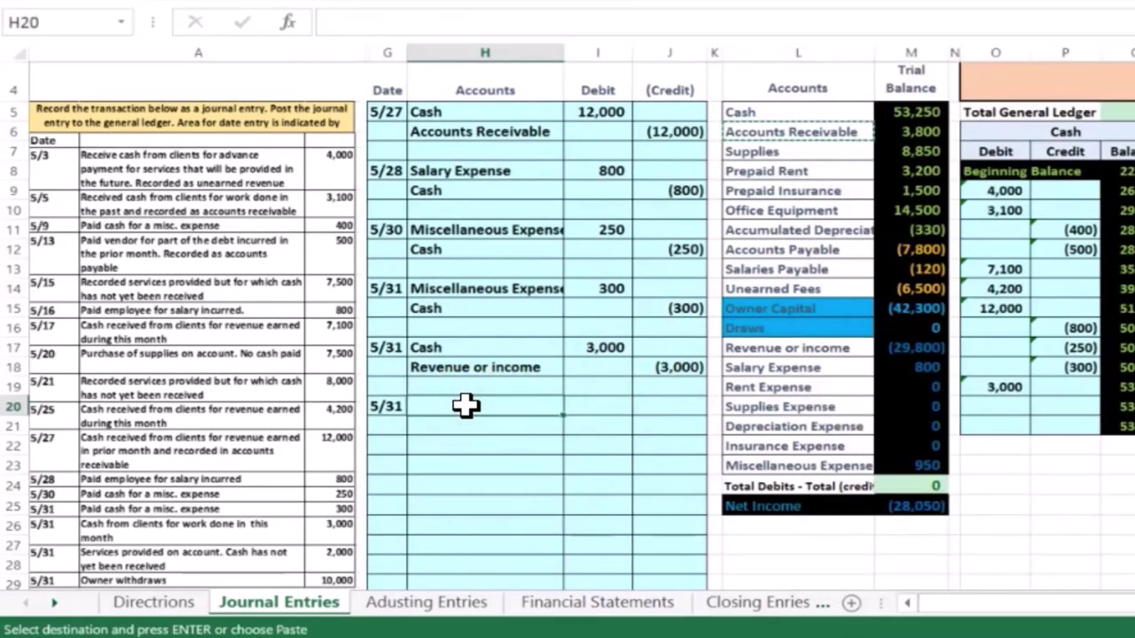
{"action": "right_click", "coordinate": [466, 405]}
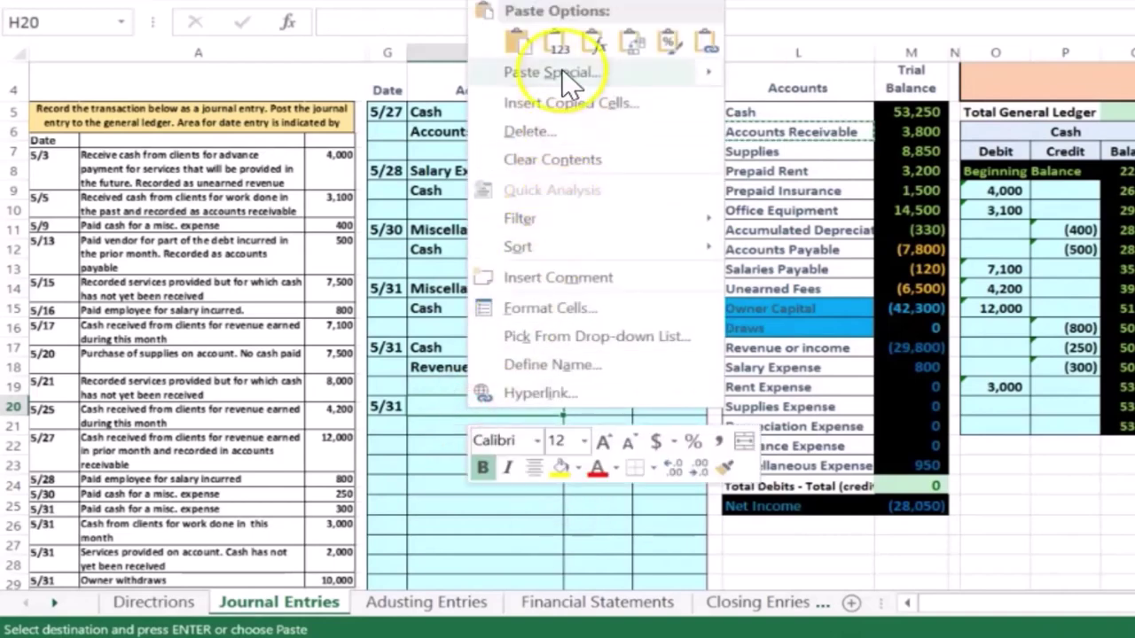
{"action": "left_click", "coordinate": [555, 43]}
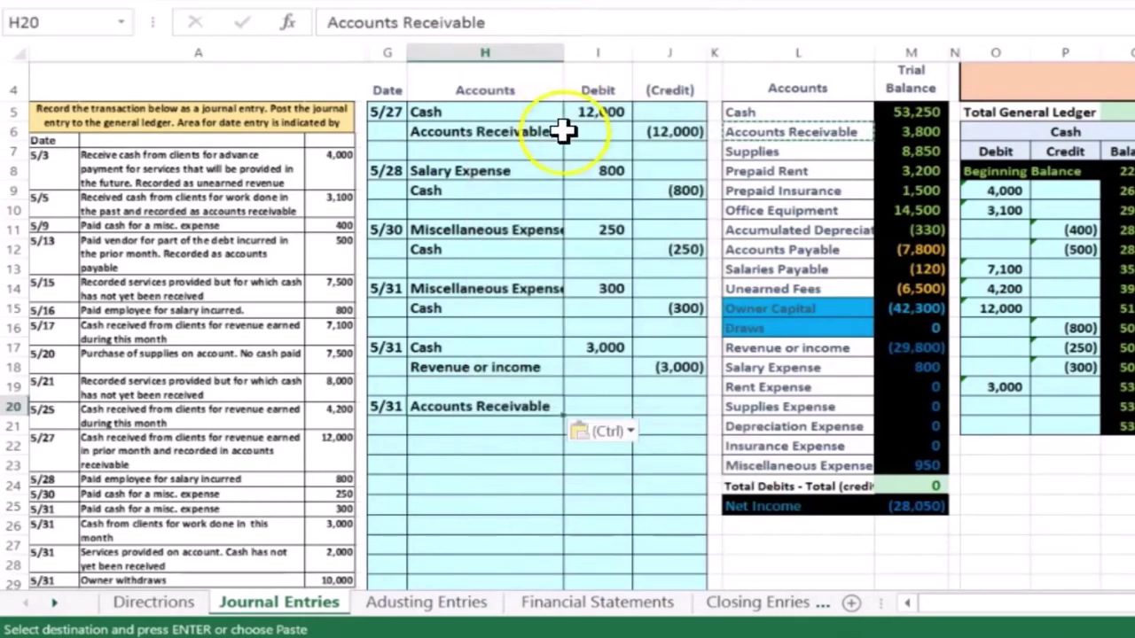
Enter the 5/31 on-account amounts as a debit of 2000 in I20 and a credit of -2000 in J21.
{"action": "scroll", "coordinate": [577, 170], "scroll_direction": "down", "scroll_amount": 1}
{"action": "left_click", "coordinate": [598, 327]}
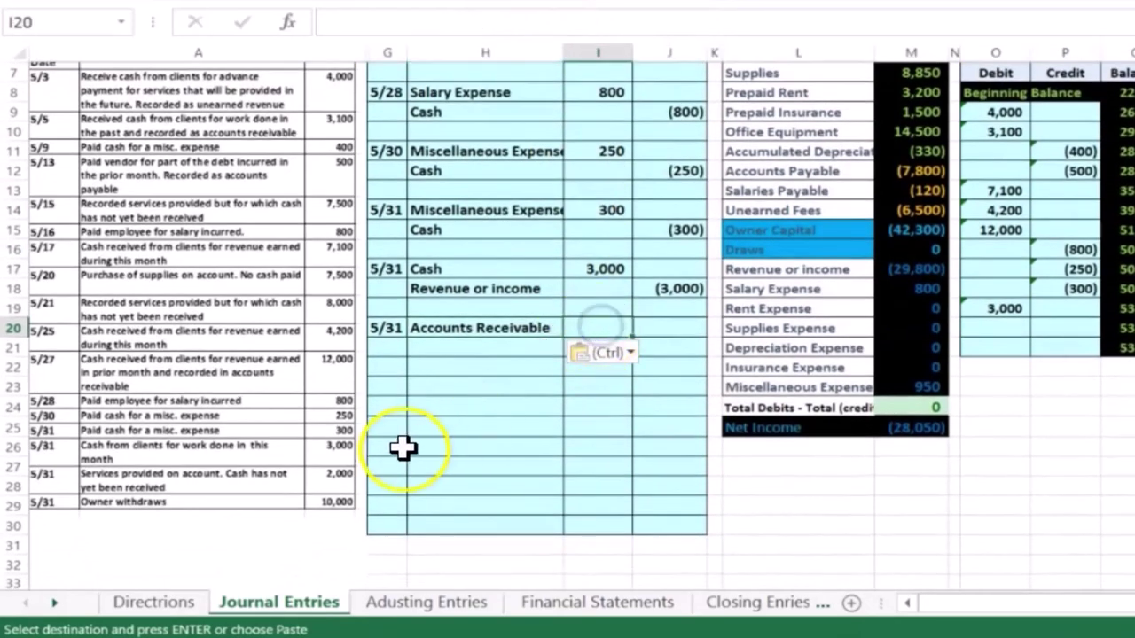
{"action": "type", "text": "2000"}
{"action": "key", "text": "Return"}
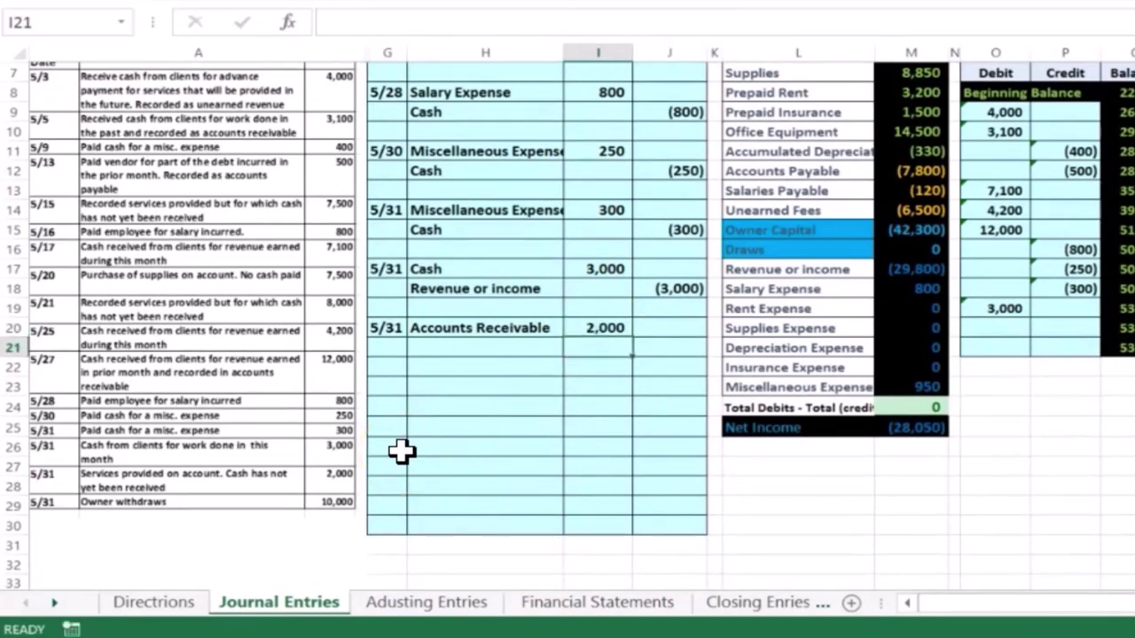
{"action": "key", "text": "Tab"}
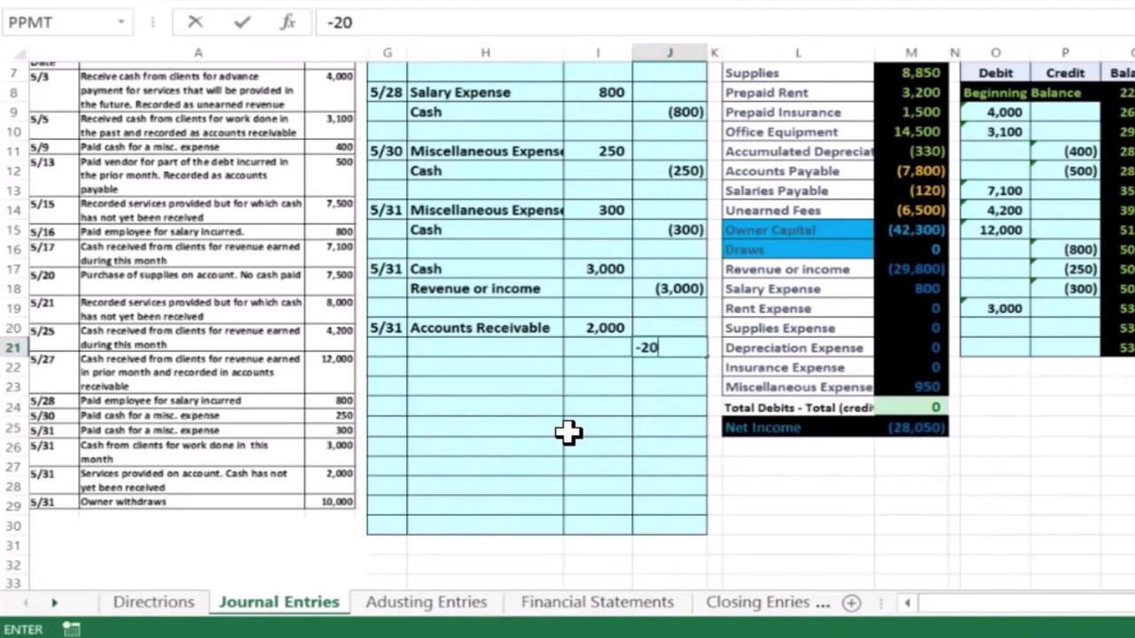
{"action": "key", "text": "Return"}
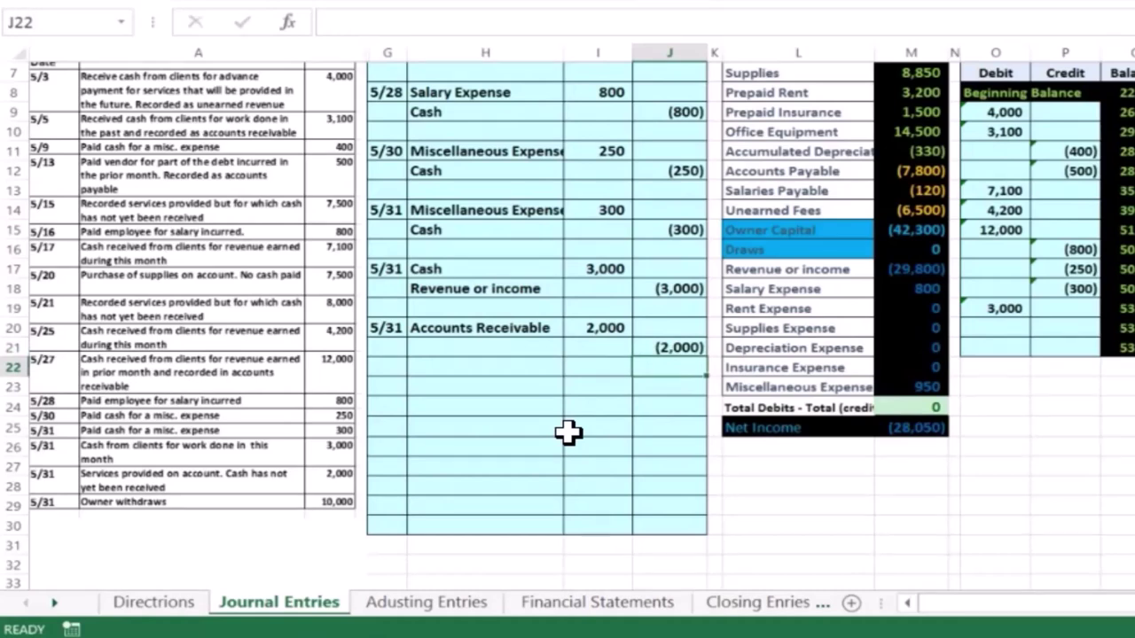
Review the trial balance account groups, then copy Revenue or income from L17 and paste it as values into H21.
{"action": "scroll", "coordinate": [568, 432], "scroll_direction": "up", "scroll_amount": 2}
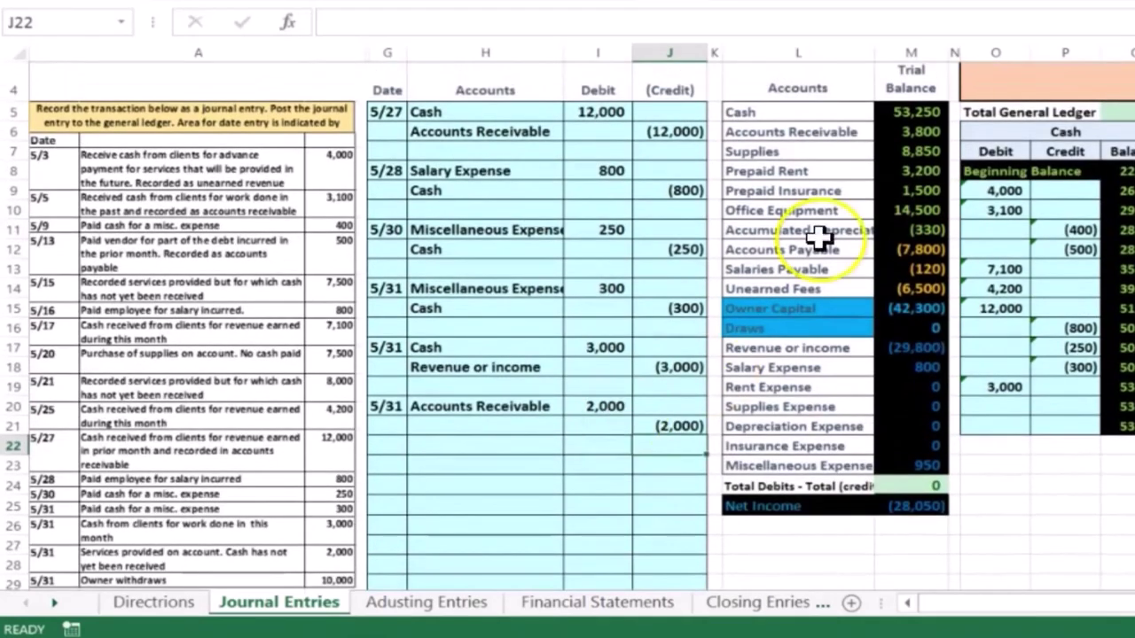
{"action": "left_click_drag", "start_coordinate": [795, 108], "coordinate": [937, 219]}
{"action": "left_click", "coordinate": [865, 258]}
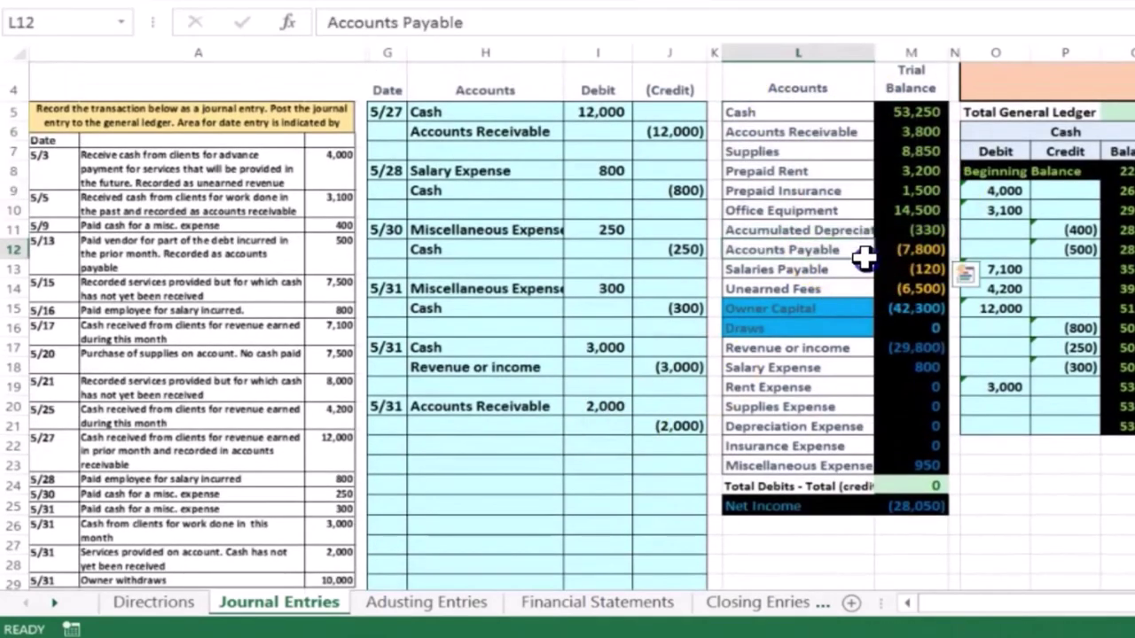
{"action": "mouse_move", "coordinate": [865, 259]}
{"action": "left_mouse_down"}
{"action": "mouse_move", "coordinate": [878, 290]}
{"action": "mouse_move", "coordinate": [861, 314]}
{"action": "mouse_move", "coordinate": [892, 324]}
{"action": "left_mouse_up"}
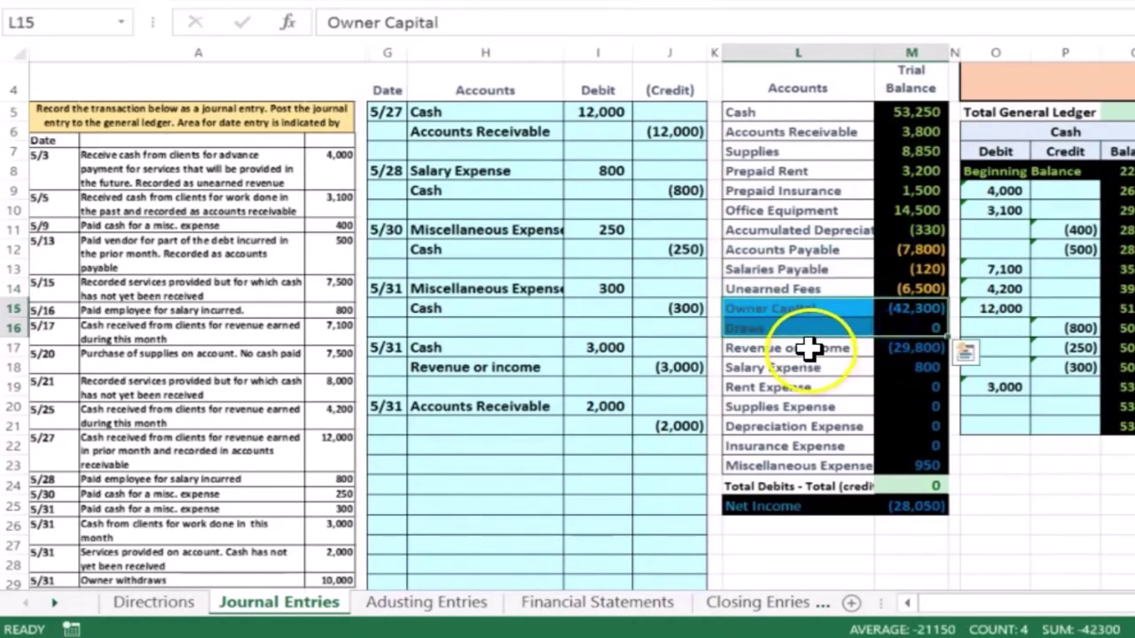
{"action": "left_click_drag", "start_coordinate": [809, 348], "coordinate": [907, 355]}
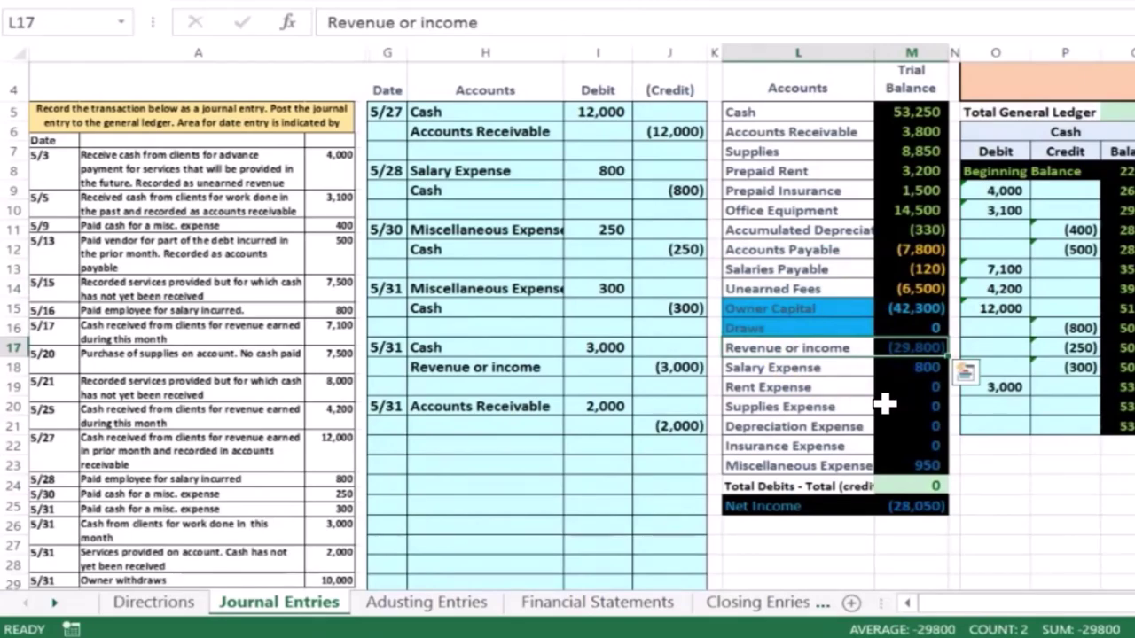
{"action": "left_click", "coordinate": [813, 347]}
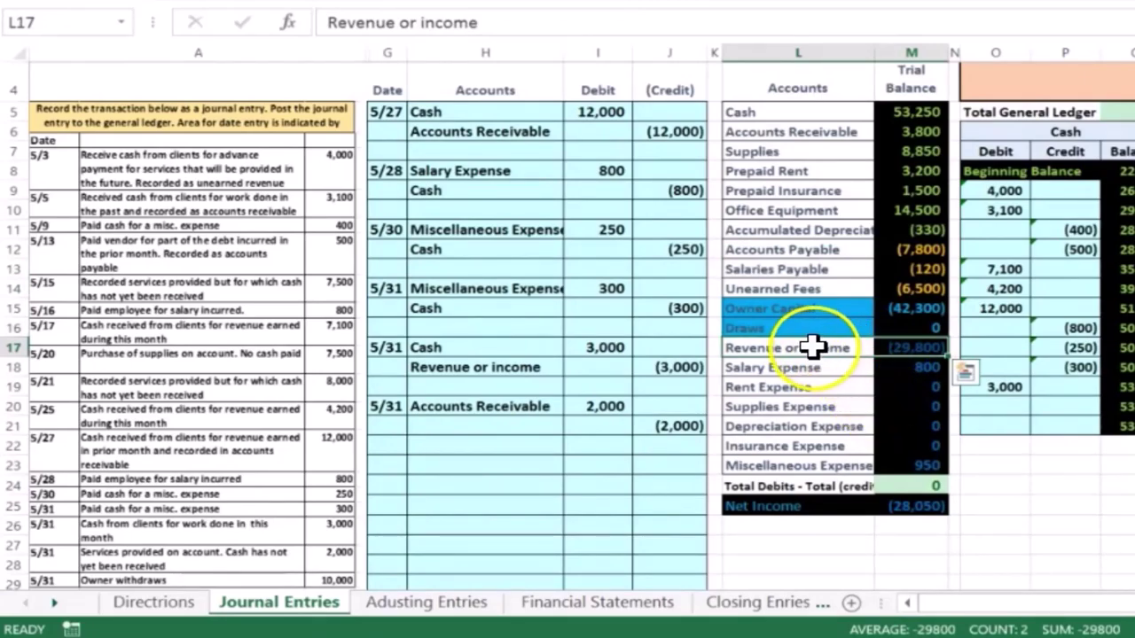
{"action": "right_click", "coordinate": [813, 347]}
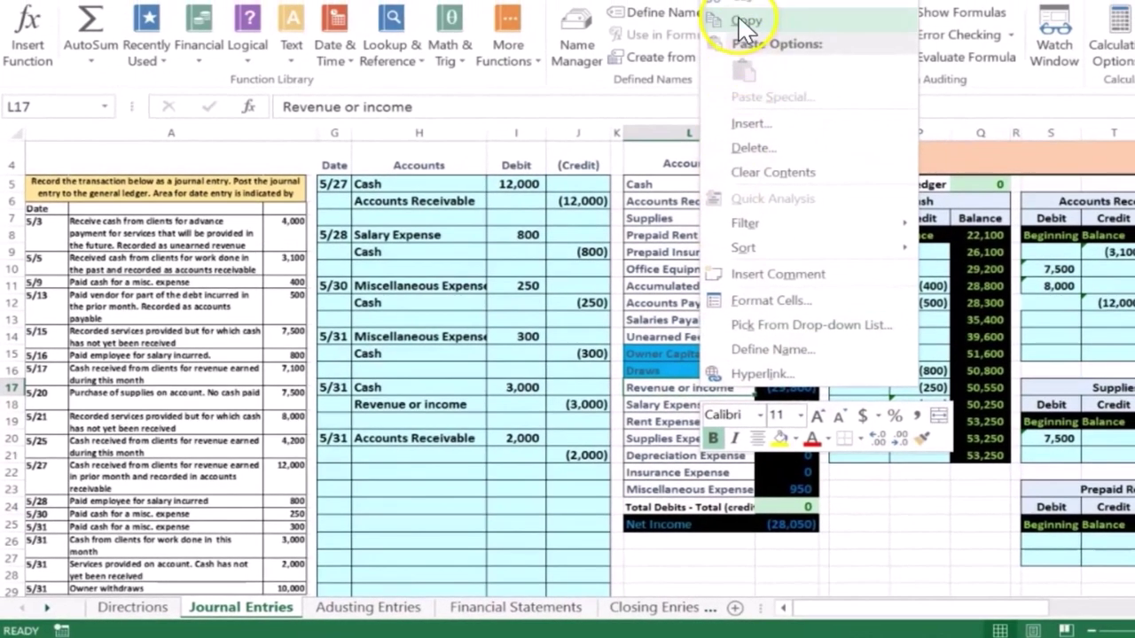
{"action": "left_click", "coordinate": [745, 16]}
{"action": "left_click", "coordinate": [428, 454]}
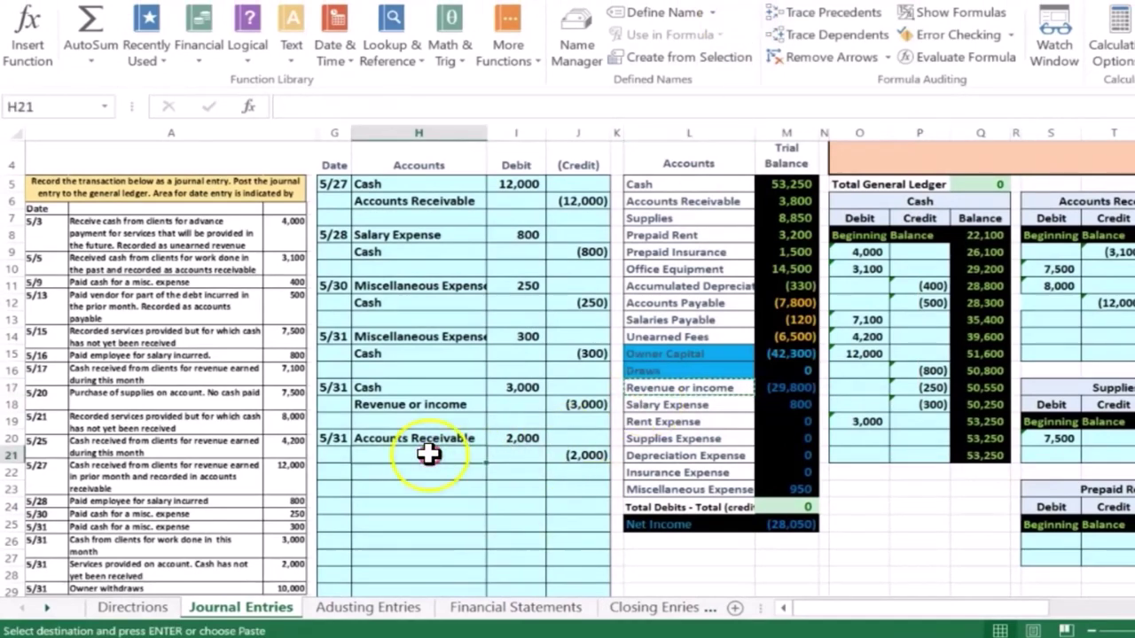
{"action": "right_click", "coordinate": [428, 454]}
{"action": "left_click", "coordinate": [506, 145]}
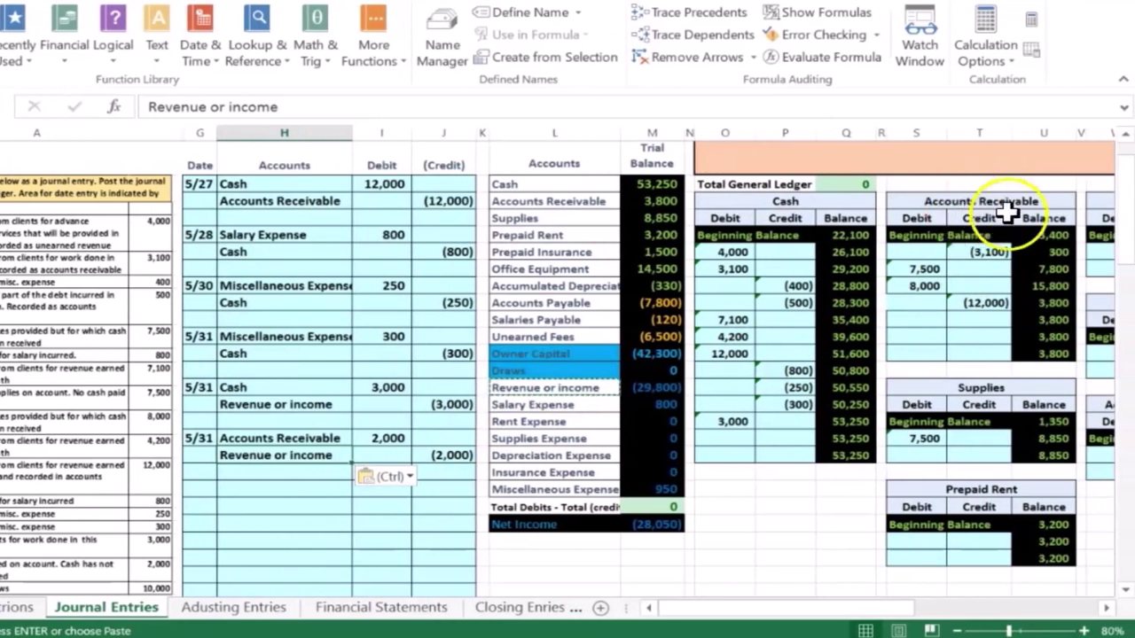
Post the 5/31 debit to the Accounts Receivable ledger by linking S13 to I20, and check the trial balance total in M24.
{"action": "left_click", "coordinate": [923, 316]}
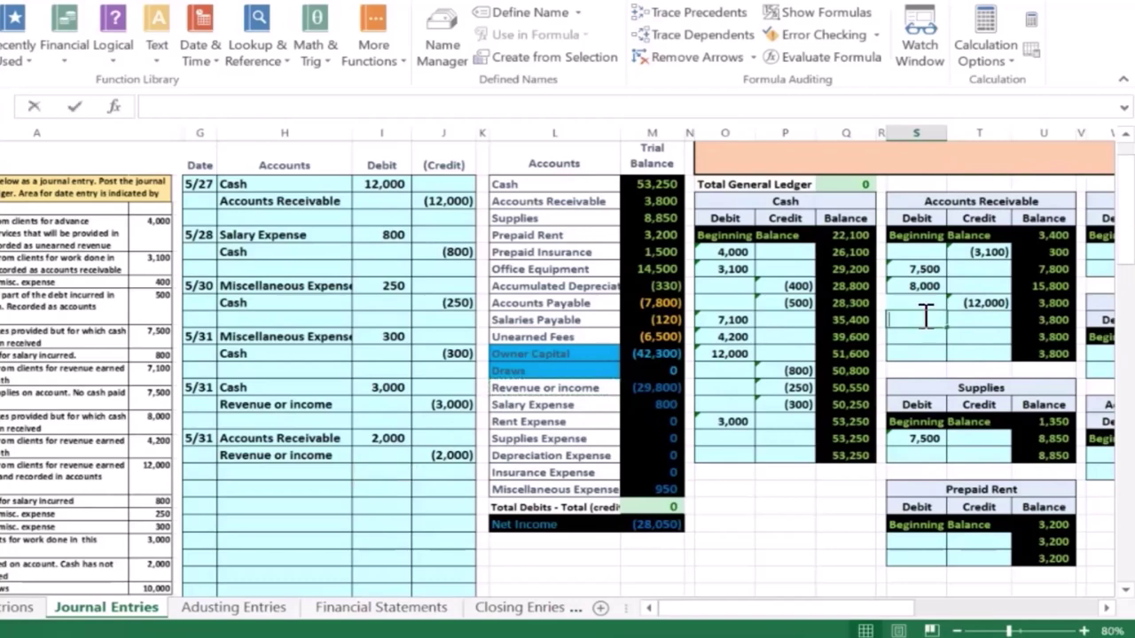
{"action": "type", "text": "="}
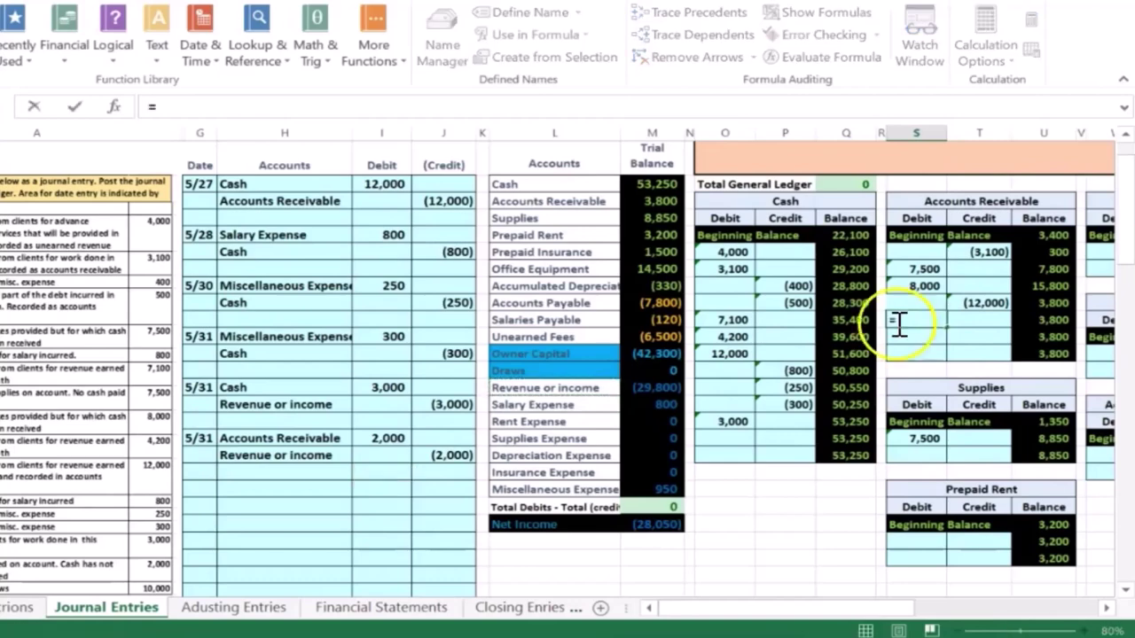
{"action": "left_click", "coordinate": [376, 443]}
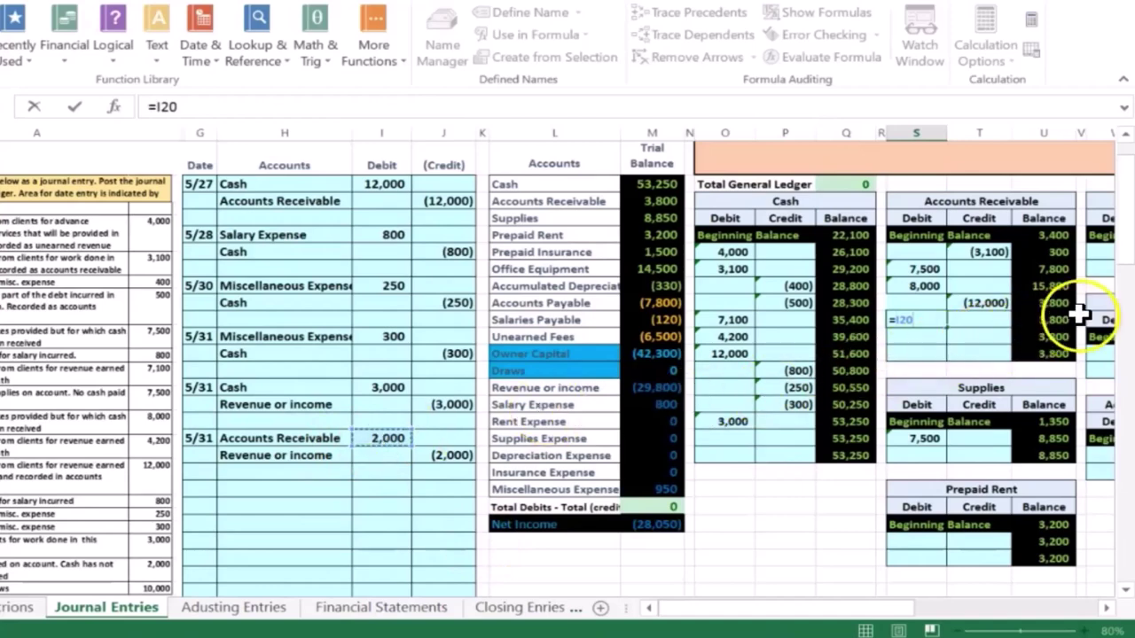
{"action": "key", "text": "Return"}
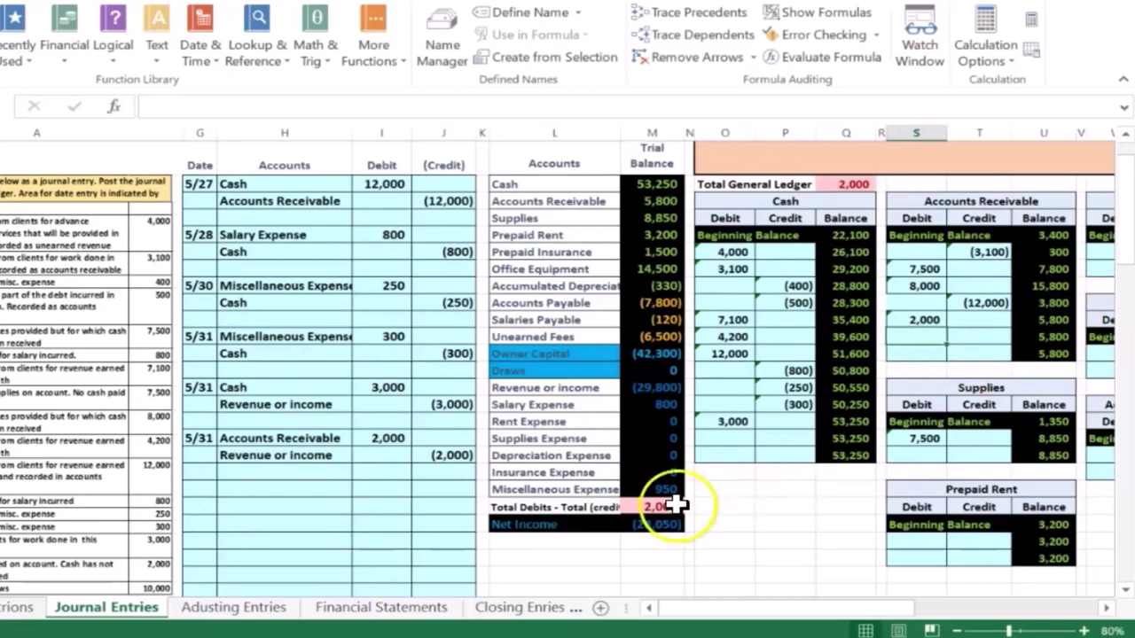
{"action": "left_click", "coordinate": [630, 506]}
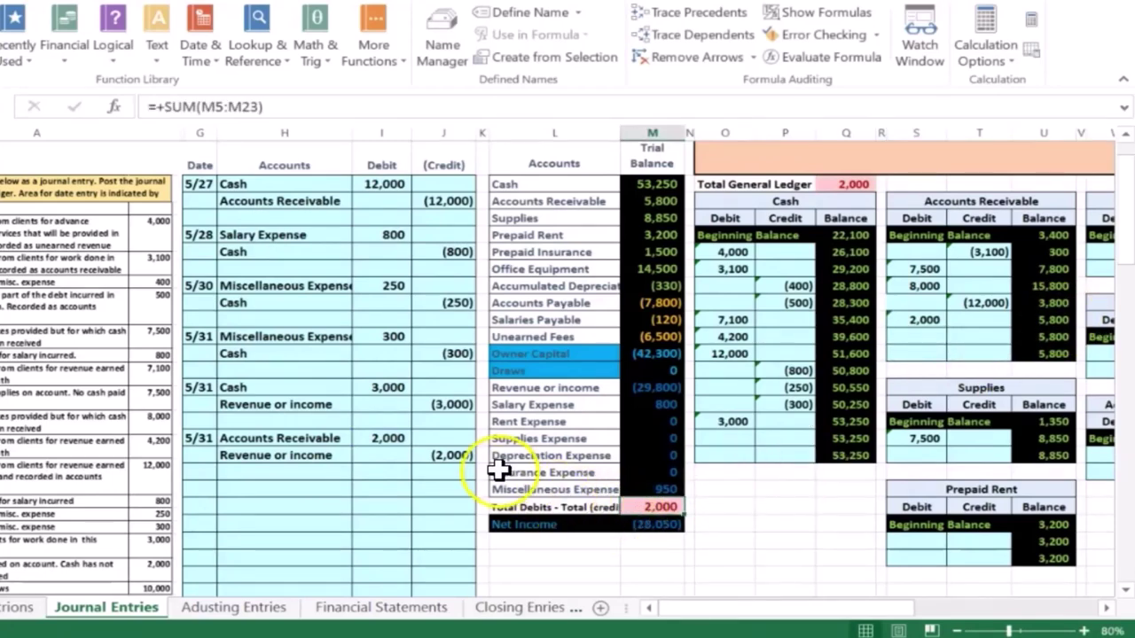
Post the 5/31 on-account revenue credit to the Revenue or income ledger account by linking AF24 to J21.
{"action": "left_click", "coordinate": [457, 455]}
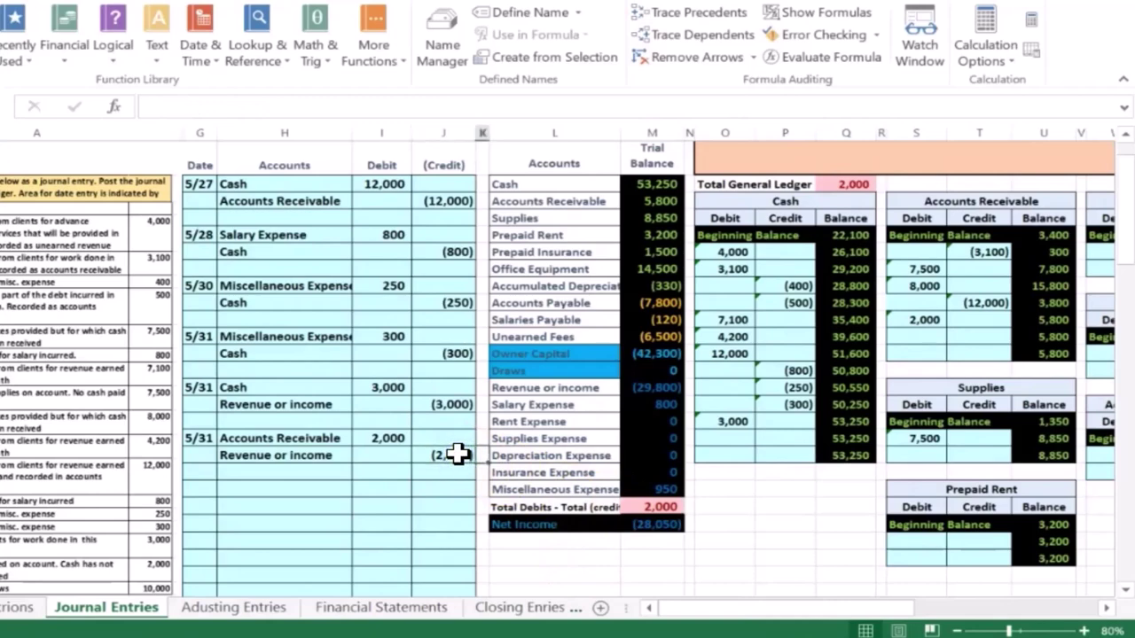
{"action": "key", "text": "Right"}
{"action": "key", "text": "Right"}
{"action": "key", "text": "Right"}
{"action": "key", "text": "Right"}
{"action": "key", "text": "Right"}
{"action": "key", "text": "Right"}
{"action": "key", "text": "Right"}
{"action": "key", "text": "Right"}
{"action": "key", "text": "Right"}
{"action": "key", "text": "Right"}
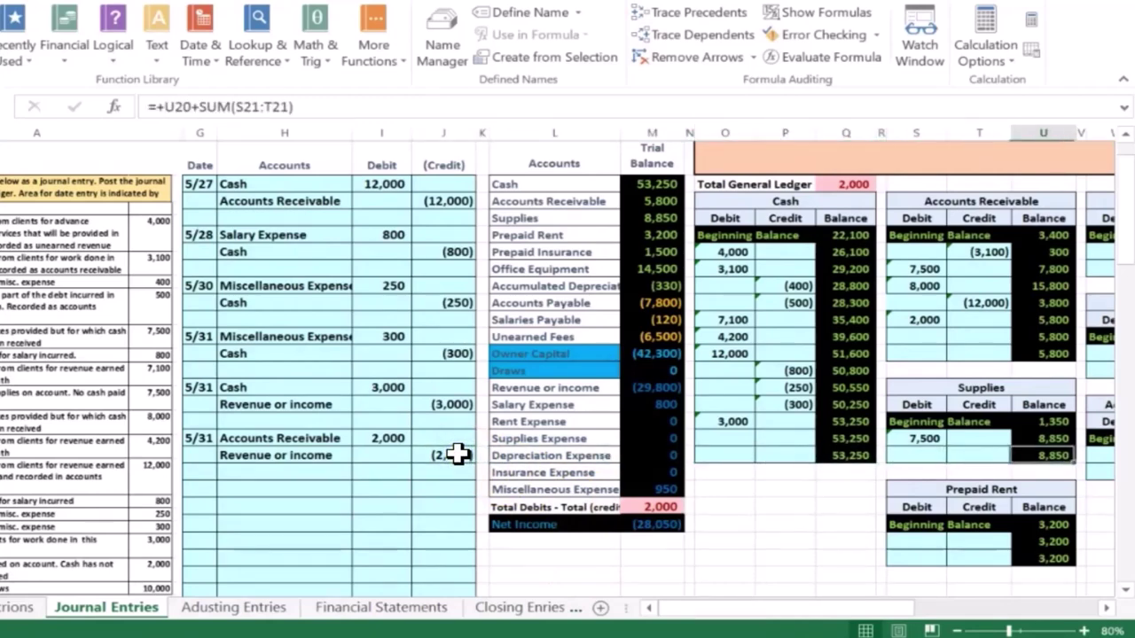
{"action": "key", "text": "Right"}
{"action": "key", "text": "Right"}
{"action": "key", "text": "Right"}
{"action": "key", "text": "Right"}
{"action": "key", "text": "Right"}
{"action": "key", "text": "Right"}
{"action": "key", "text": "Right"}
{"action": "key", "text": "Right"}
{"action": "key", "text": "Right"}
{"action": "key", "text": "Right"}
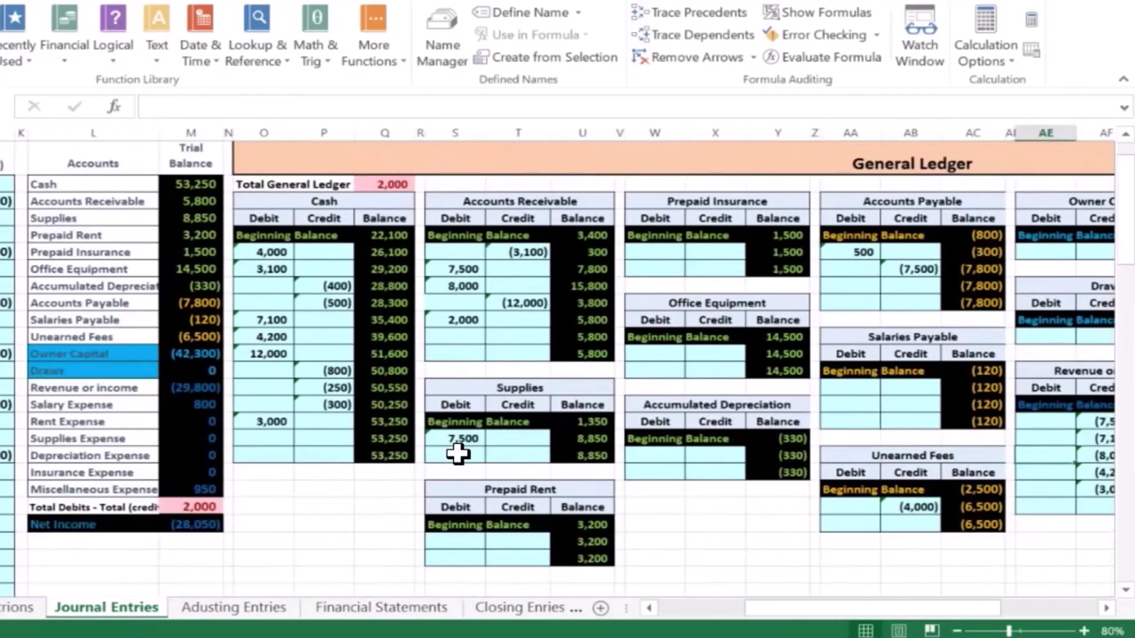
{"action": "key", "text": "Right"}
{"action": "key", "text": "Right"}
{"action": "key", "text": "Right"}
{"action": "key", "text": "Right"}
{"action": "key", "text": "Right"}
{"action": "key", "text": "Right"}
{"action": "key", "text": "Right"}
{"action": "key", "text": "Right"}
{"action": "key", "text": "Right"}
{"action": "key", "text": "Right"}
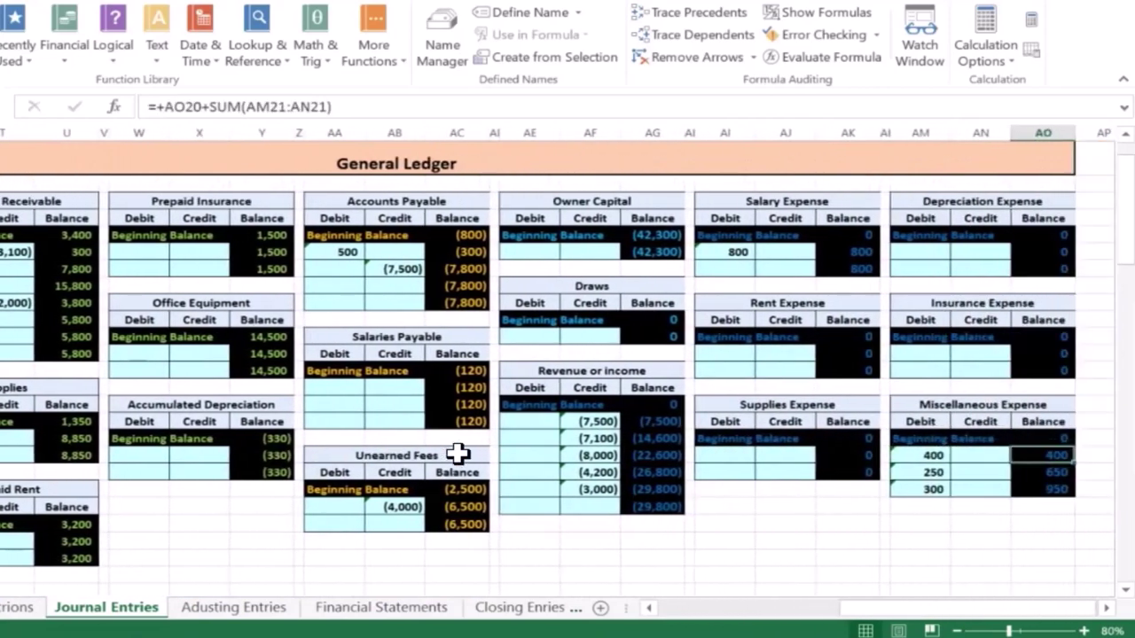
{"action": "key", "text": "Right"}
{"action": "key", "text": "Left"}
{"action": "key", "text": "Left"}
{"action": "key", "text": "Left"}
{"action": "key", "text": "Left"}
{"action": "key", "text": "Left"}
{"action": "key", "text": "Left"}
{"action": "key", "text": "Left"}
{"action": "key", "text": "Left"}
{"action": "key", "text": "Left"}
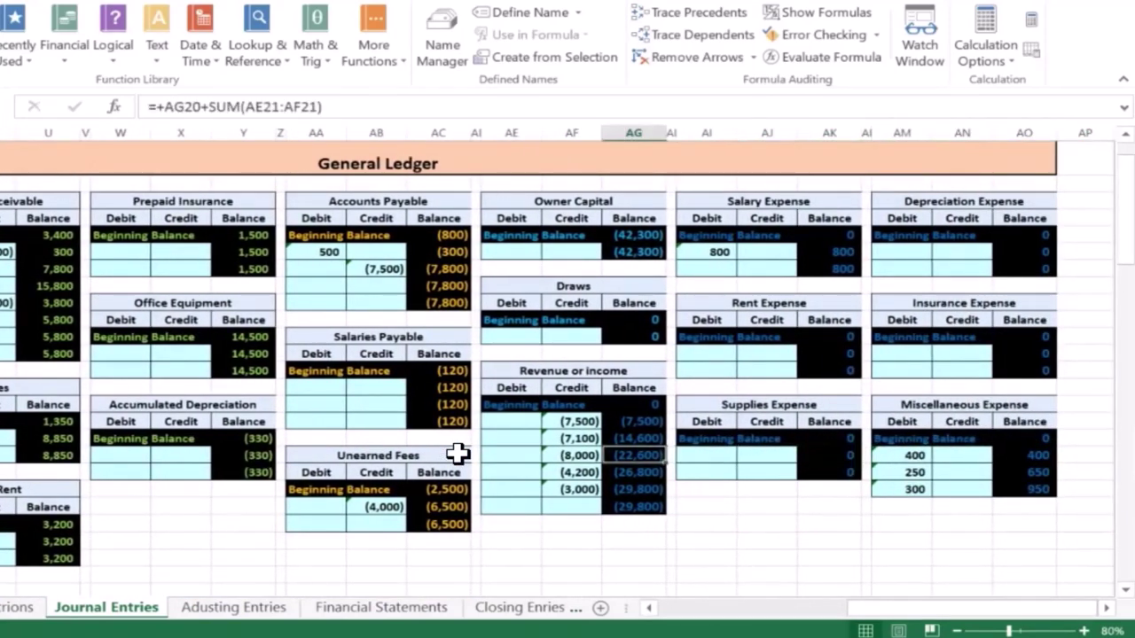
{"action": "key", "text": "Left"}
{"action": "key", "text": "Left"}
{"action": "key", "text": "Right"}
{"action": "key", "text": "Right"}
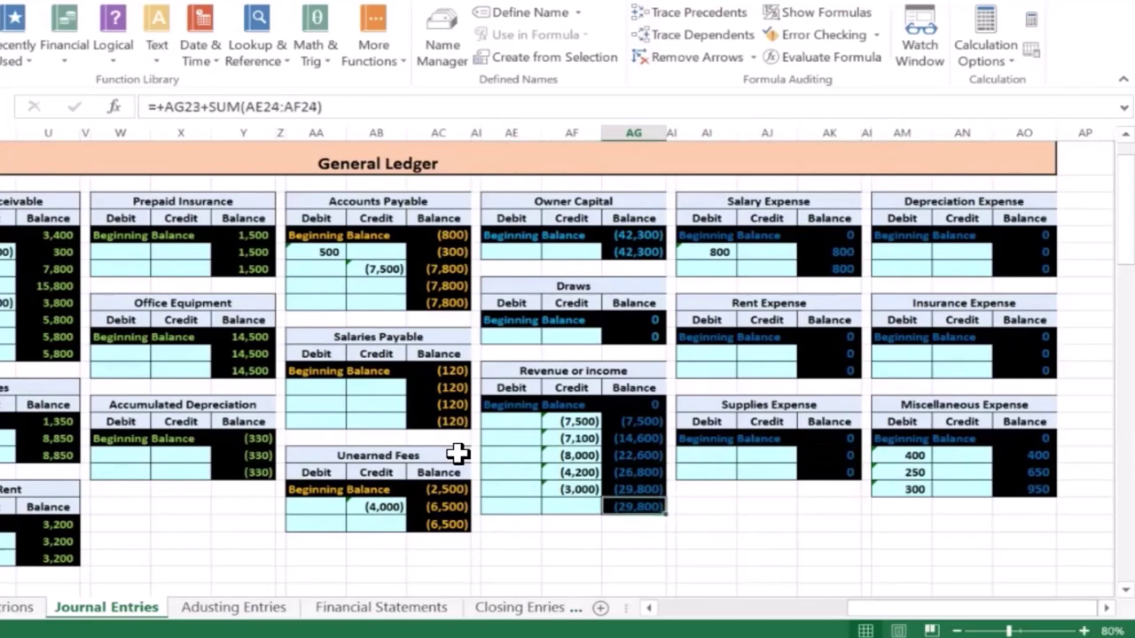
{"action": "key", "text": "Left"}
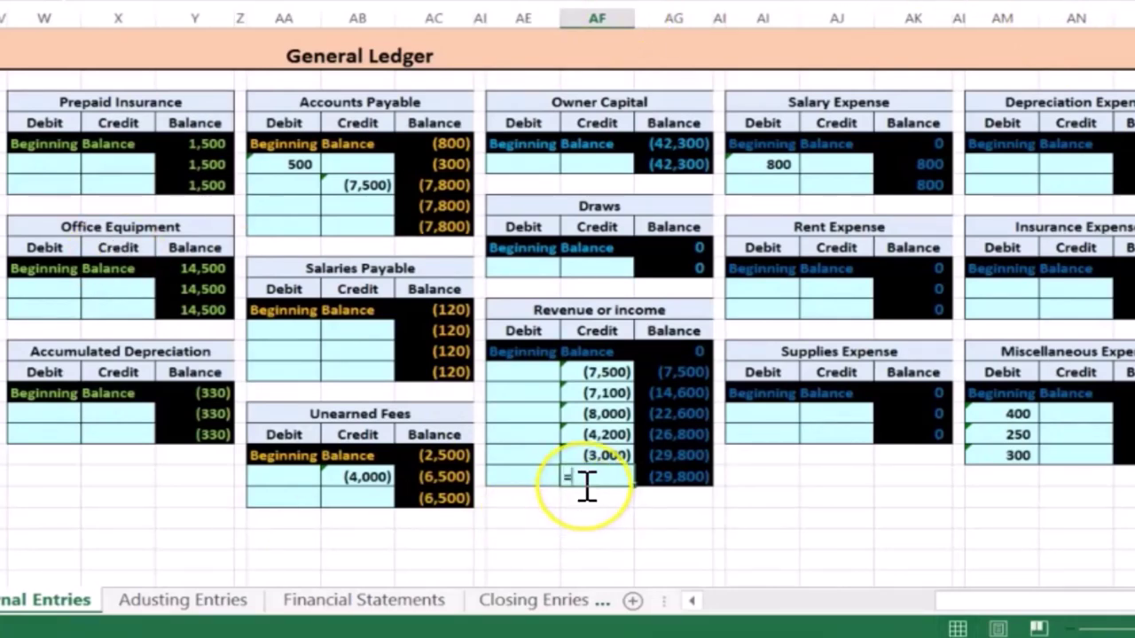
{"action": "key", "text": "Left"}
{"action": "key", "text": "Left"}
{"action": "key", "text": "Left"}
{"action": "key", "text": "Left"}
{"action": "key", "text": "Left"}
{"action": "key", "text": "Left"}
{"action": "key", "text": "Left"}
{"action": "key", "text": "Left"}
{"action": "key", "text": "Left"}
{"action": "key", "text": "Left"}
{"action": "key", "text": "Left"}
{"action": "key", "text": "Left"}
{"action": "key", "text": "Left"}
{"action": "key", "text": "Left"}
{"action": "key", "text": "Left"}
{"action": "key", "text": "Left"}
{"action": "key", "text": "Left"}
{"action": "key", "text": "Left"}
{"action": "key", "text": "Left"}
{"action": "key", "text": "Left"}
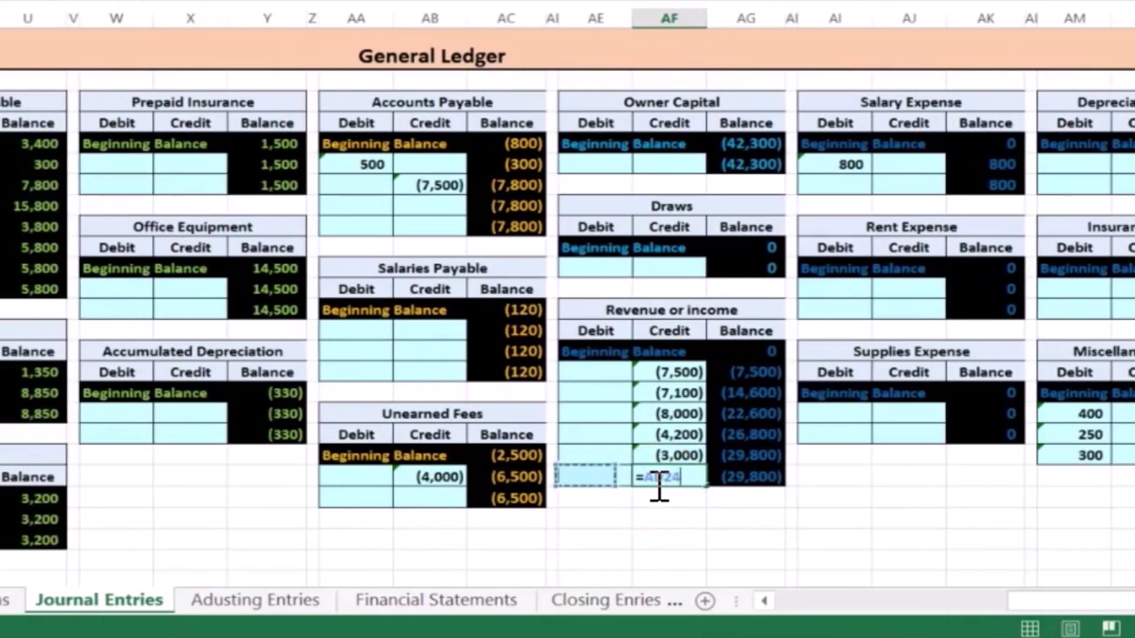
{"action": "key", "text": "Right"}
{"action": "key", "text": "Right"}
{"action": "key", "text": "Right"}
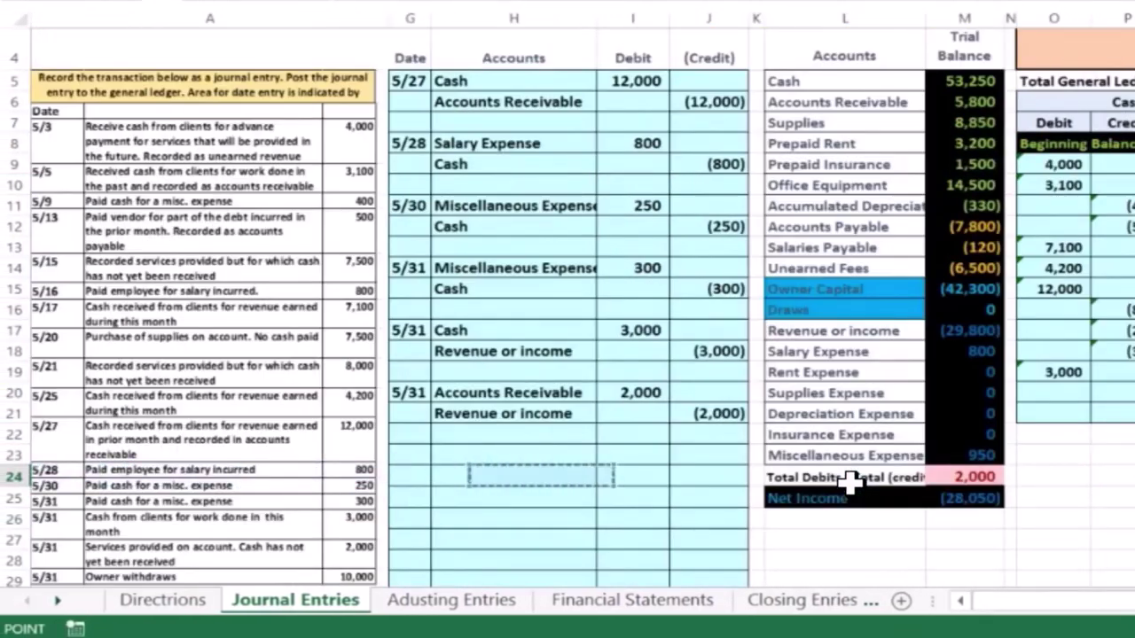
{"action": "key", "text": "Up"}
{"action": "key", "text": "Up"}
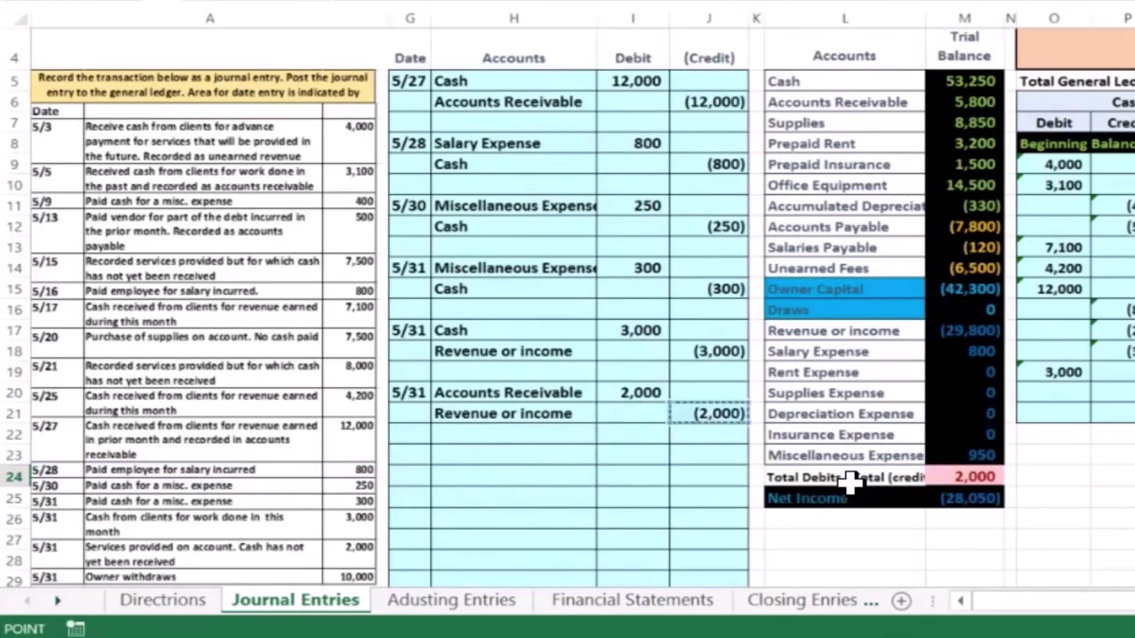
{"action": "key", "text": "Return"}
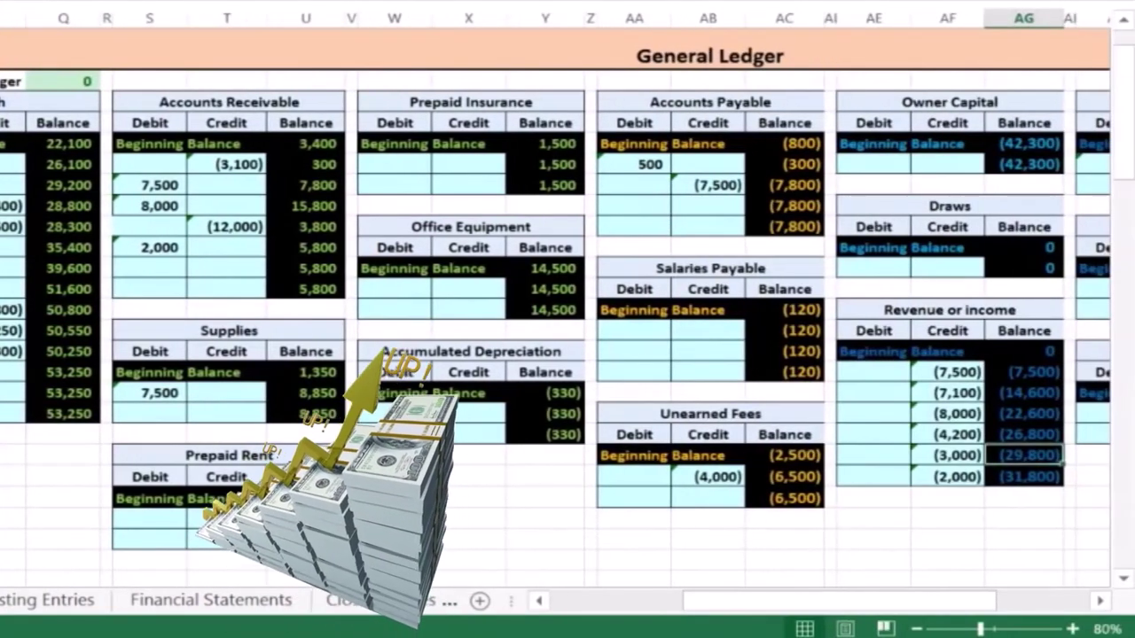
Return to the trial balance and review the revenue and expense balances in M17:M23 against net income.
{"action": "key", "text": "Left"}
{"action": "key", "text": "Left"}
{"action": "key", "text": "Left"}
{"action": "key", "text": "Left"}
{"action": "key", "text": "Left"}
{"action": "key", "text": "Left"}
{"action": "key", "text": "Left"}
{"action": "key", "text": "Left"}
{"action": "key", "text": "Left"}
{"action": "key", "text": "Left"}
{"action": "key", "text": "Left"}
{"action": "key", "text": "Left"}
{"action": "key", "text": "Left"}
{"action": "key", "text": "Left"}
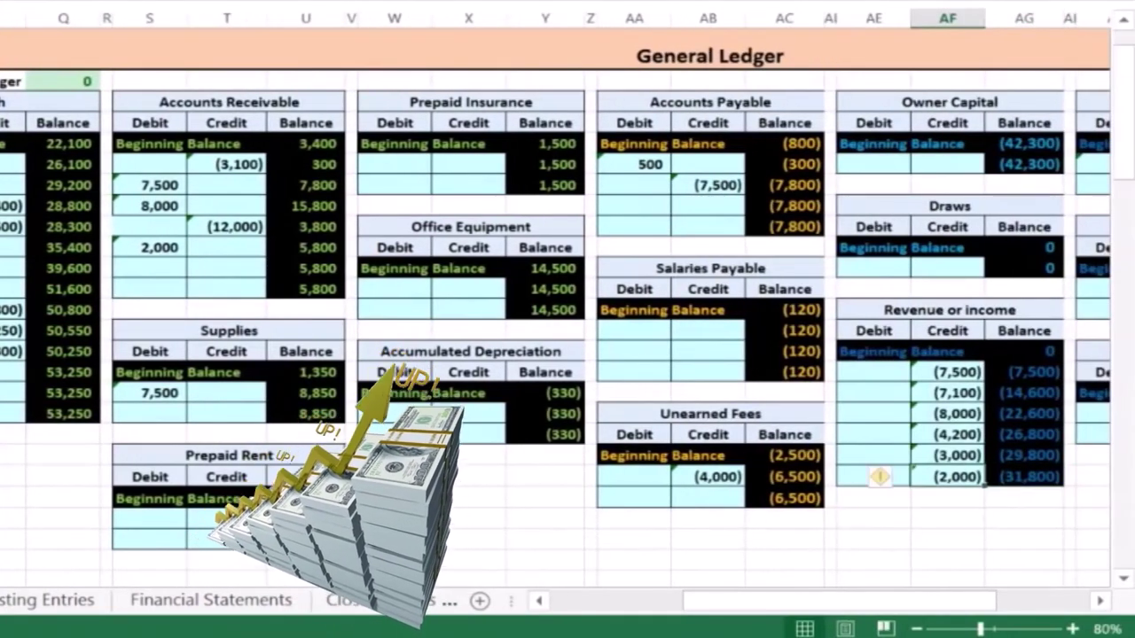
{"action": "key", "text": "Left"}
{"action": "key", "text": "Left"}
{"action": "key", "text": "Left"}
{"action": "key", "text": "Left"}
{"action": "key", "text": "Left"}
{"action": "key", "text": "Left"}
{"action": "key", "text": "Left"}
{"action": "key", "text": "Left"}
{"action": "key", "text": "Left"}
{"action": "key", "text": "Left"}
{"action": "key", "text": "Left"}
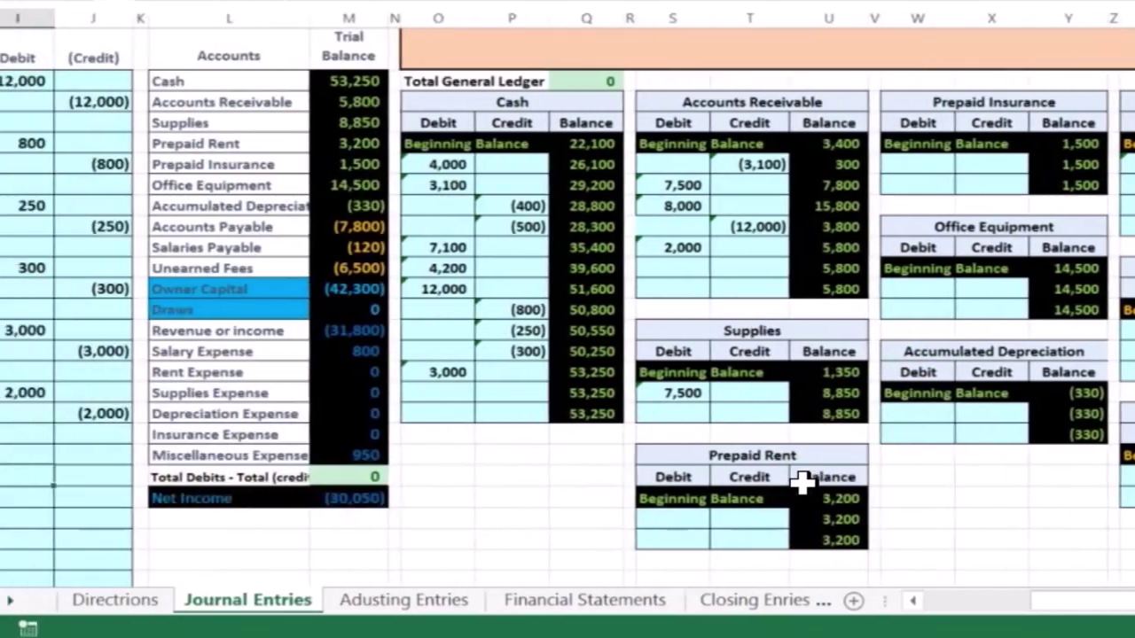
{"action": "key", "text": "Up"}
{"action": "key", "text": "Up"}
{"action": "key", "text": "Up"}
{"action": "key", "text": "Up"}
{"action": "key", "text": "Up"}
{"action": "key", "text": "Up"}
{"action": "key", "text": "Up"}
{"action": "key", "text": "Right"}
{"action": "key", "text": "Right"}
{"action": "key", "text": "Right"}
{"action": "key", "text": "Right"}
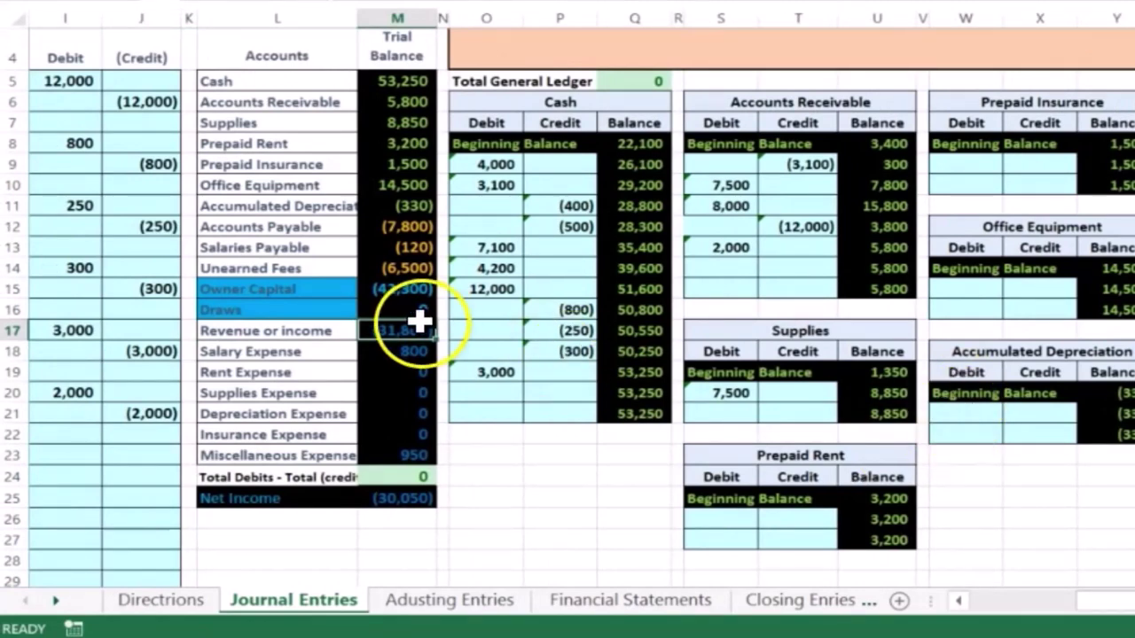
{"action": "left_click_drag", "start_coordinate": [415, 328], "coordinate": [407, 463]}
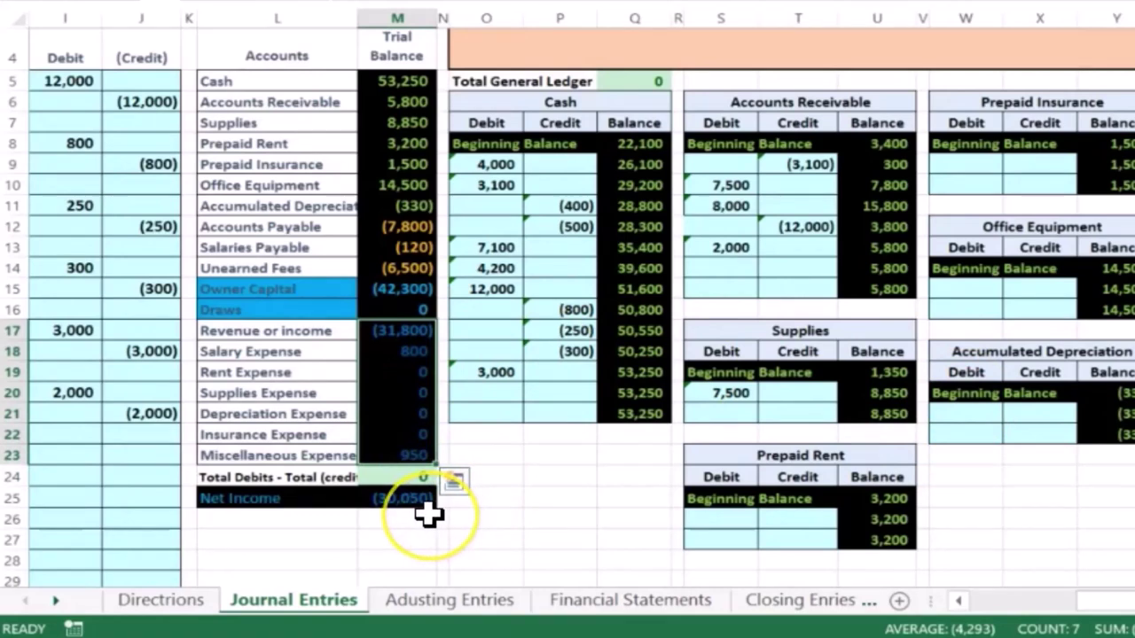
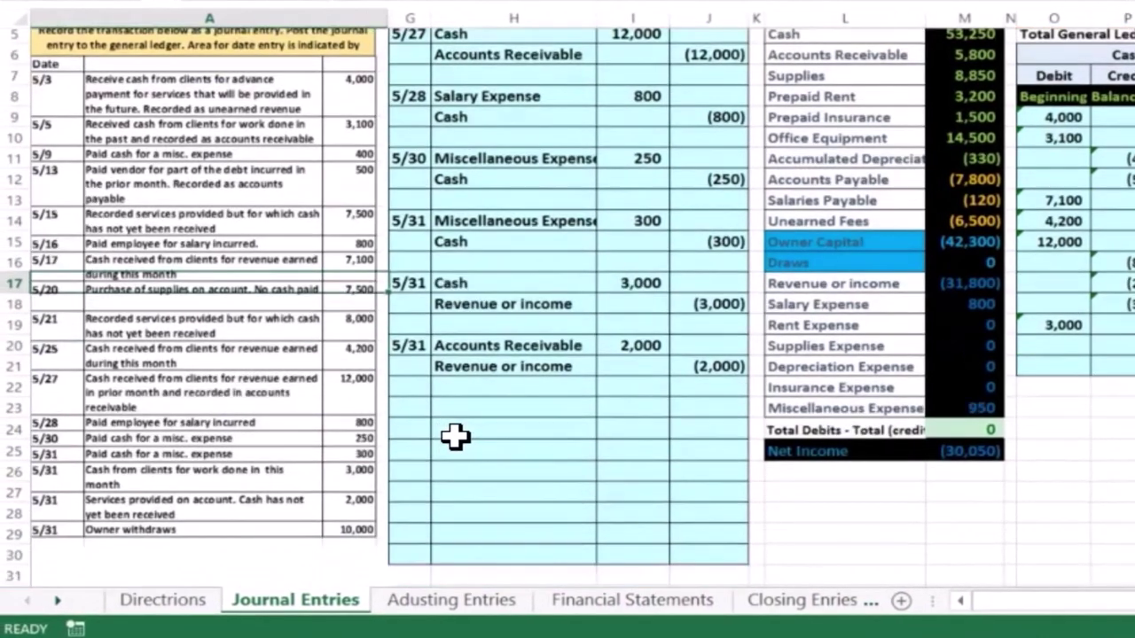
Start the owner withdrawal journal entry by entering the date 5/31 in G23.
{"action": "scroll", "coordinate": [454, 437], "scroll_direction": "down", "scroll_amount": 1}
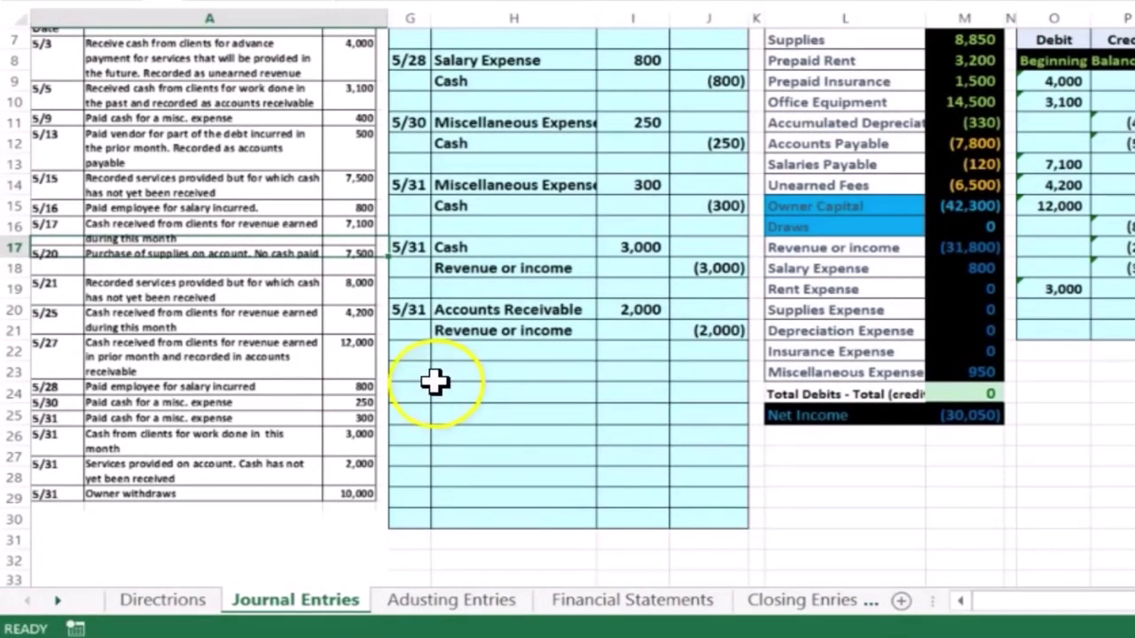
{"action": "left_click", "coordinate": [406, 375]}
{"action": "type", "text": "5/"}
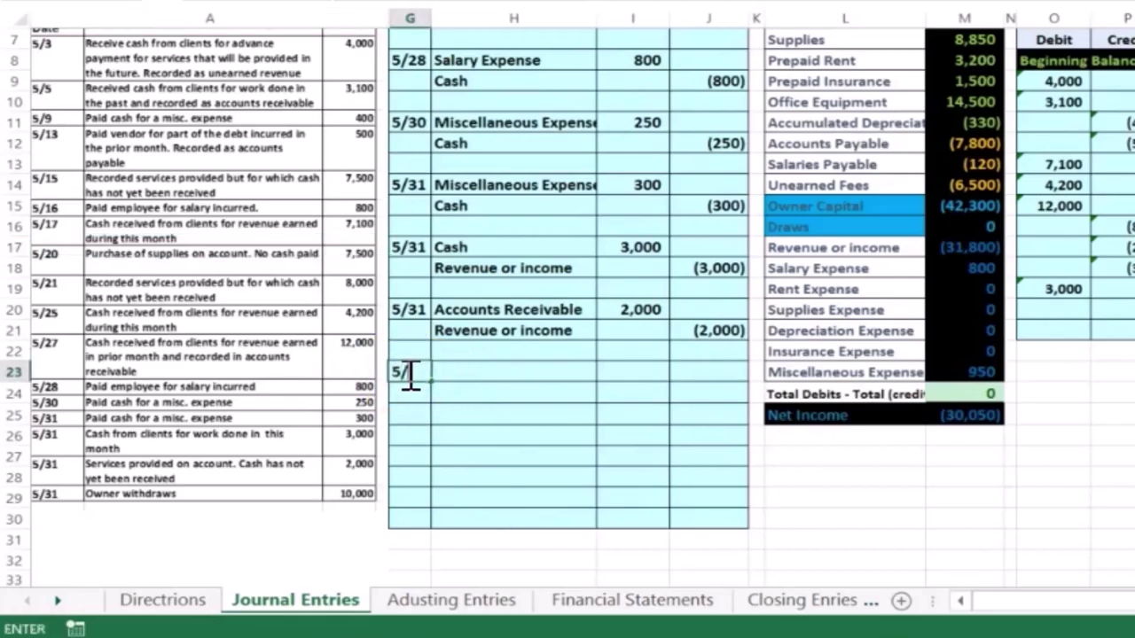
{"action": "type", "text": "31"}
{"action": "key", "text": "Return"}
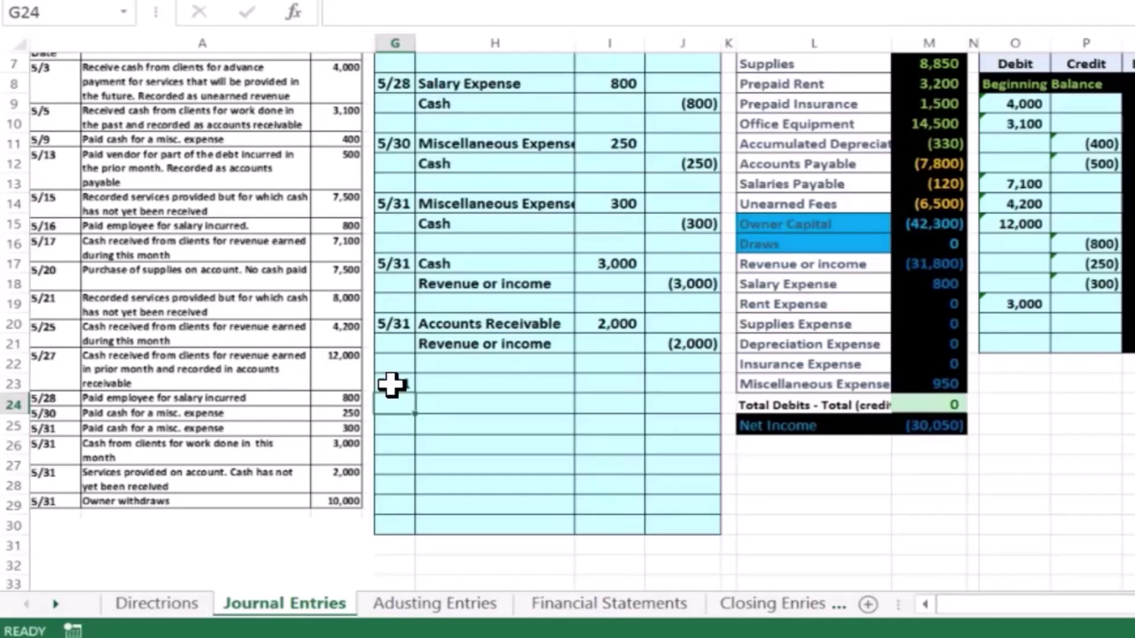
Copy the Cash account name from L5 and paste it as values into H24 for the withdrawal entry's credit line.
{"action": "scroll", "coordinate": [413, 425], "scroll_direction": "up", "scroll_amount": 1}
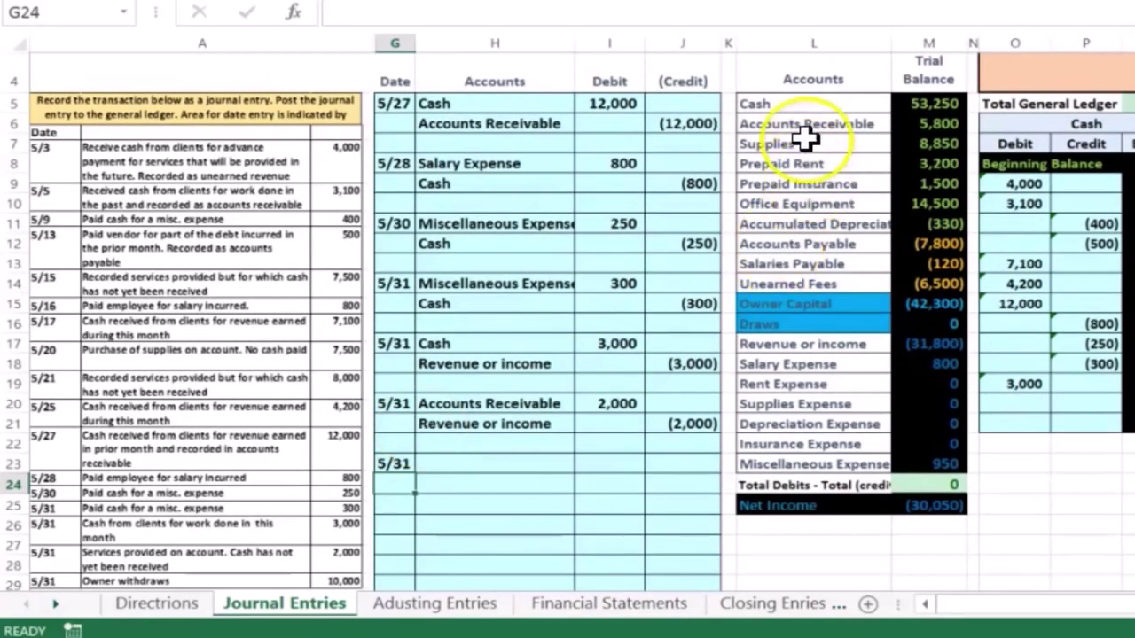
{"action": "left_click_drag", "start_coordinate": [795, 107], "coordinate": [905, 89]}
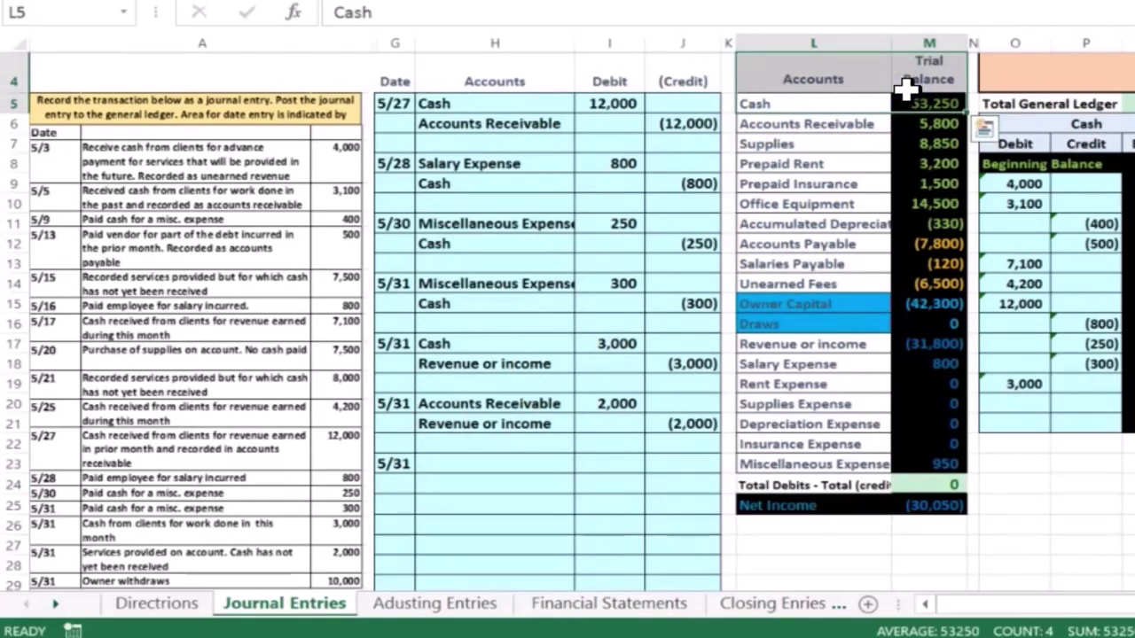
{"action": "left_click", "coordinate": [913, 103]}
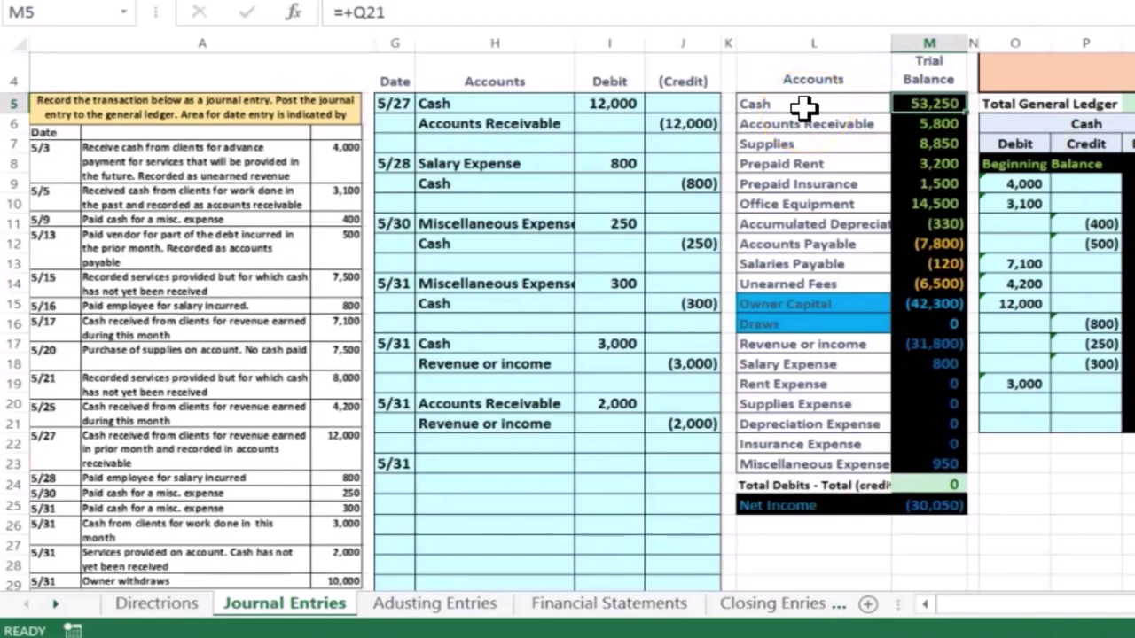
{"action": "right_click", "coordinate": [820, 104]}
{"action": "left_click", "coordinate": [838, 152]}
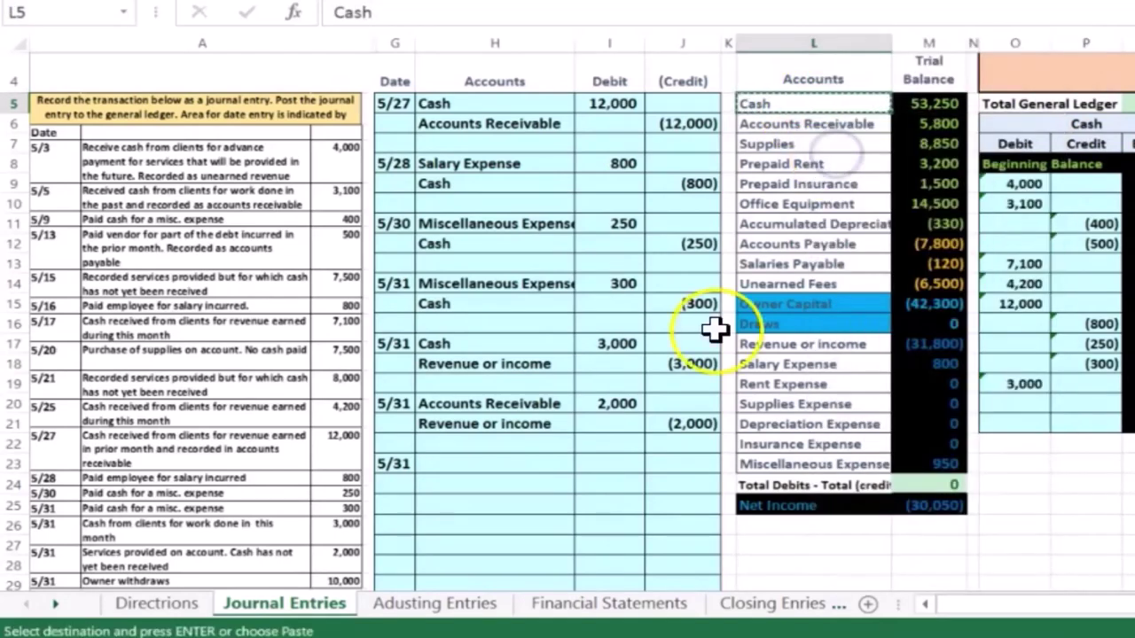
{"action": "left_click_drag", "start_coordinate": [405, 465], "coordinate": [464, 466]}
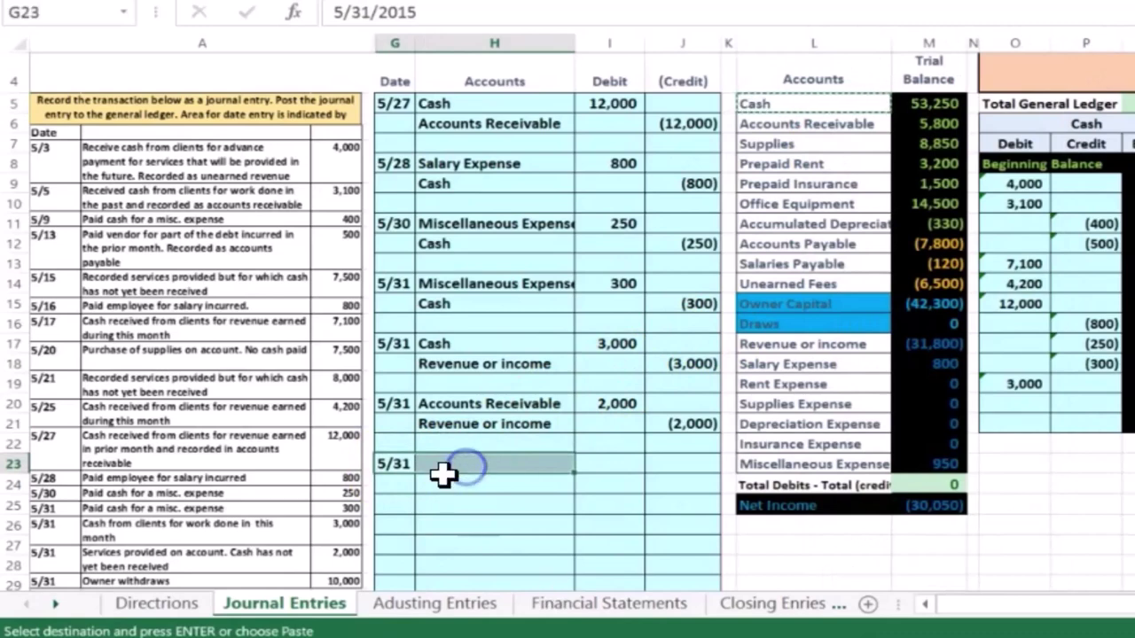
{"action": "left_click", "coordinate": [443, 480]}
{"action": "right_click", "coordinate": [443, 481]}
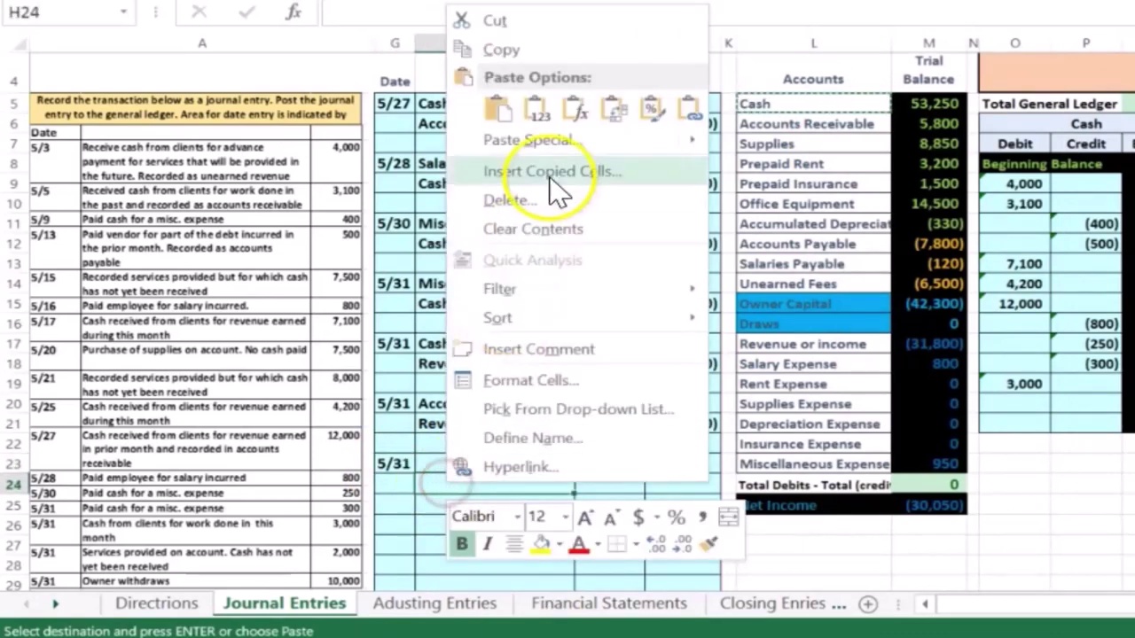
{"action": "left_click", "coordinate": [532, 105]}
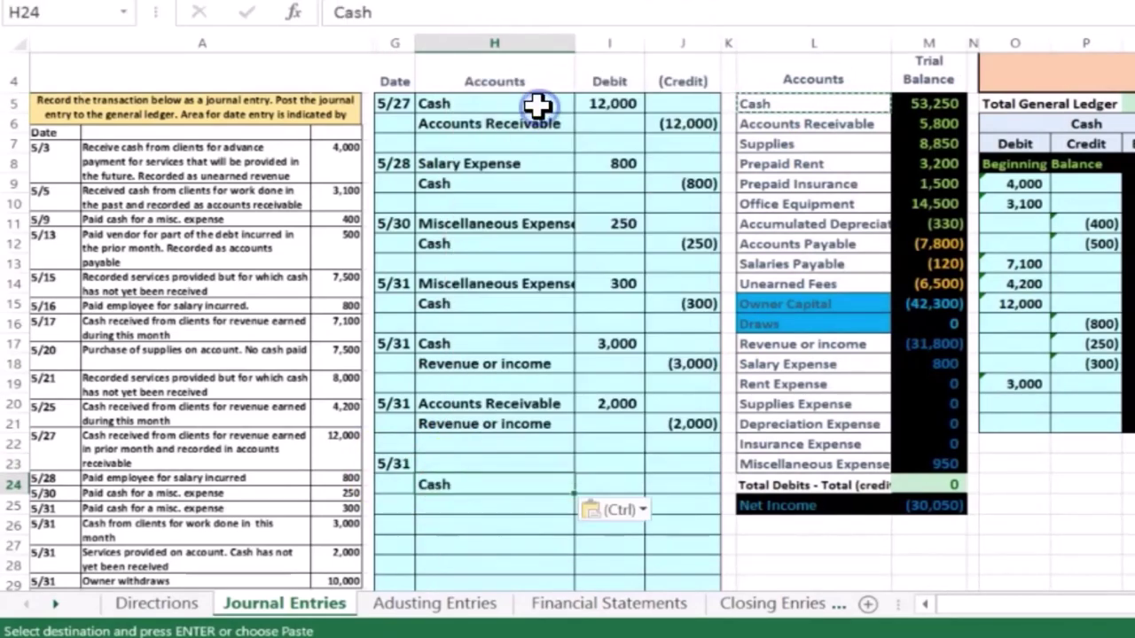
Enter the owner withdrawal amounts as a credit of -10000 in J24 and a debit of 10000 in I23.
{"action": "left_click", "coordinate": [671, 481]}
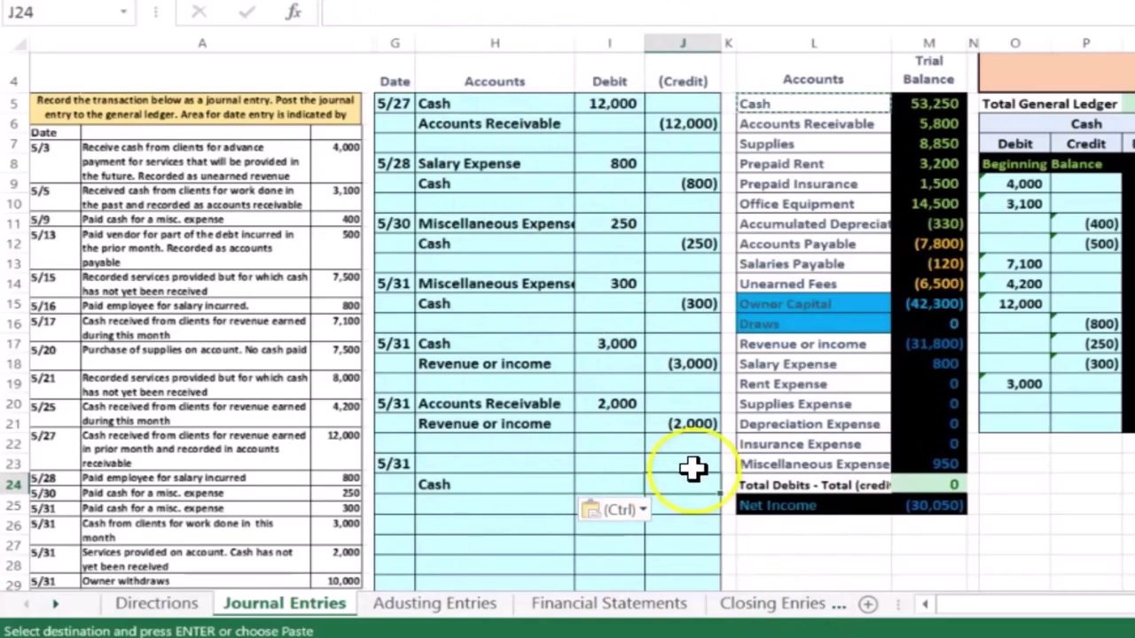
{"action": "type", "text": "-10"}
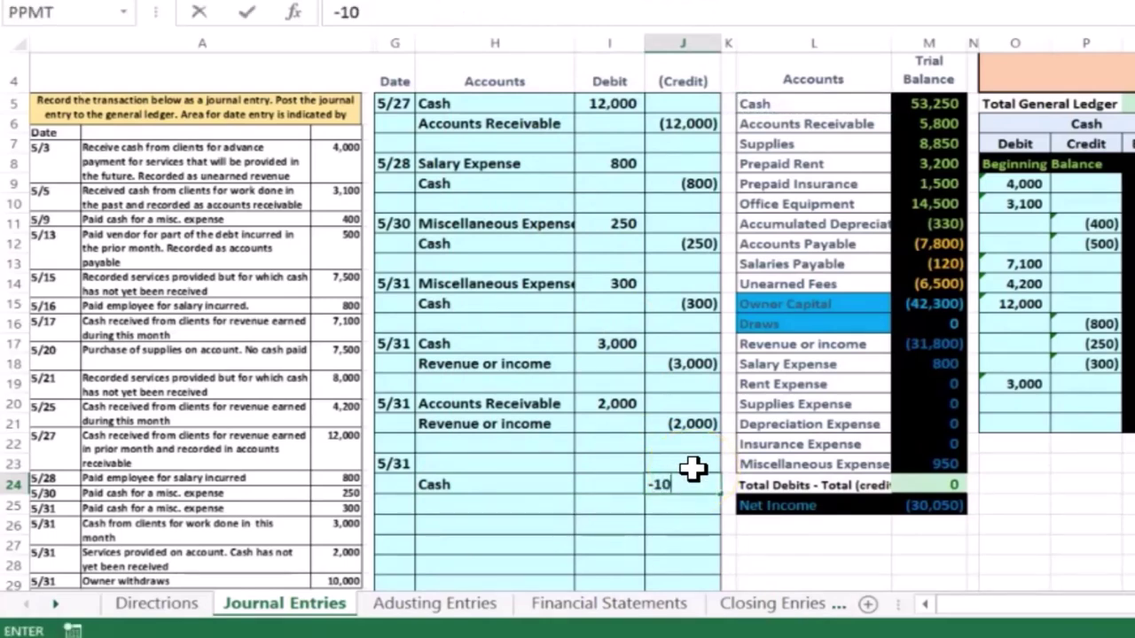
{"action": "type", "text": "000"}
{"action": "key", "text": "Return"}
{"action": "key", "text": "Left"}
{"action": "key", "text": "Up"}
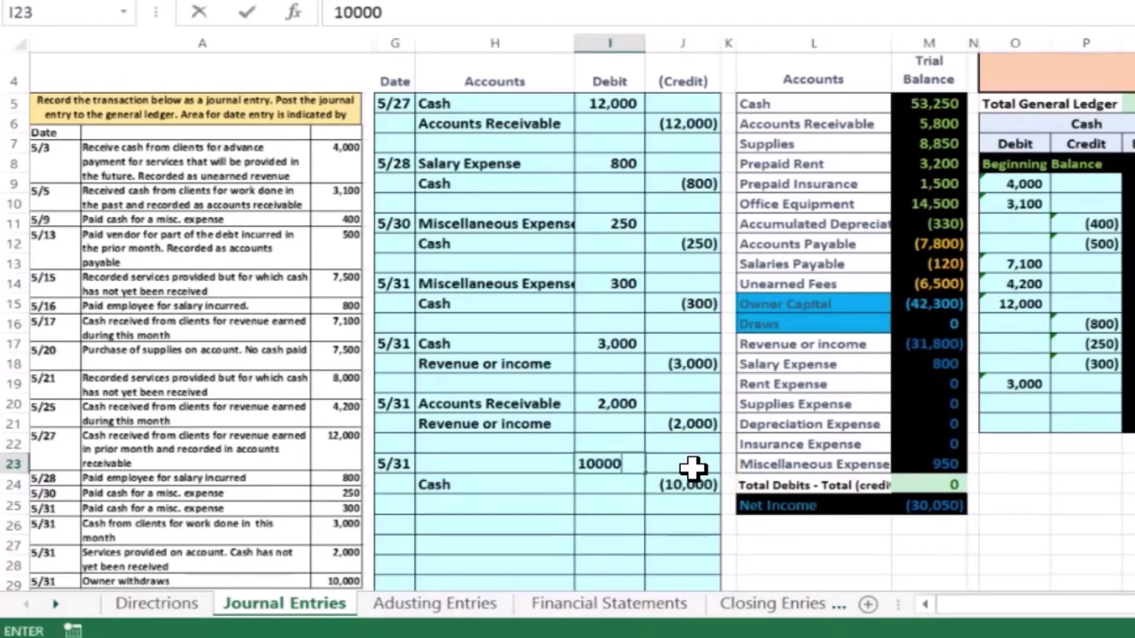
{"action": "type", "text": "10000"}
{"action": "key", "text": "Return"}
Examine the Owner Capital and Draws accounts in the trial balance to decide which account the withdrawal debits.
{"action": "left_click", "coordinate": [475, 459]}
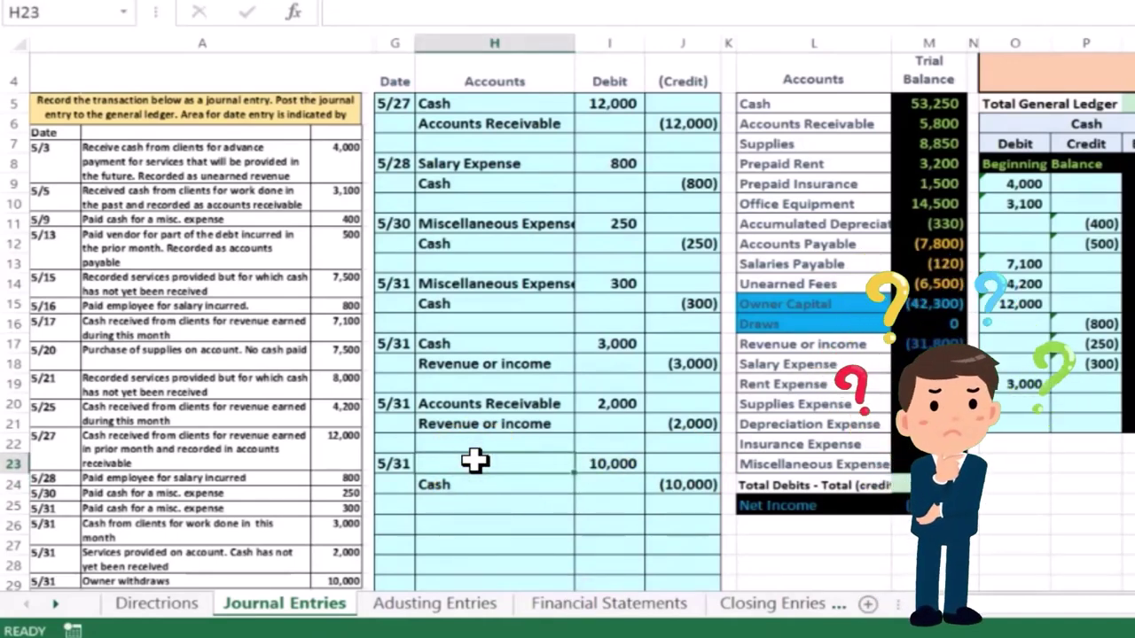
{"action": "left_click_drag", "start_coordinate": [761, 307], "coordinate": [928, 311]}
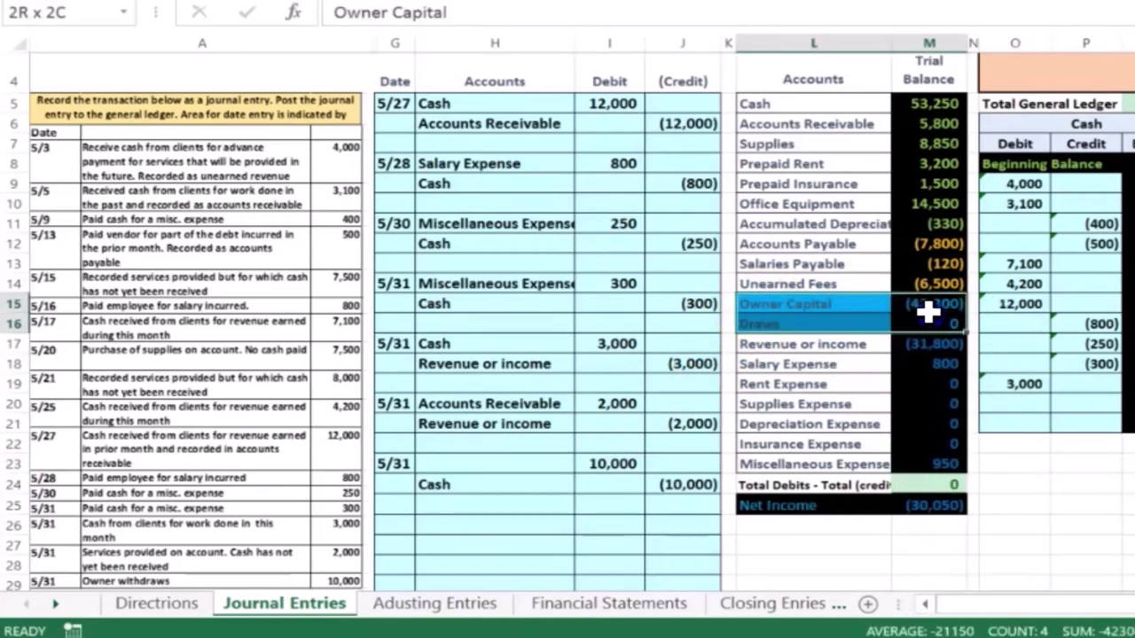
{"action": "left_click_drag", "start_coordinate": [854, 302], "coordinate": [844, 324]}
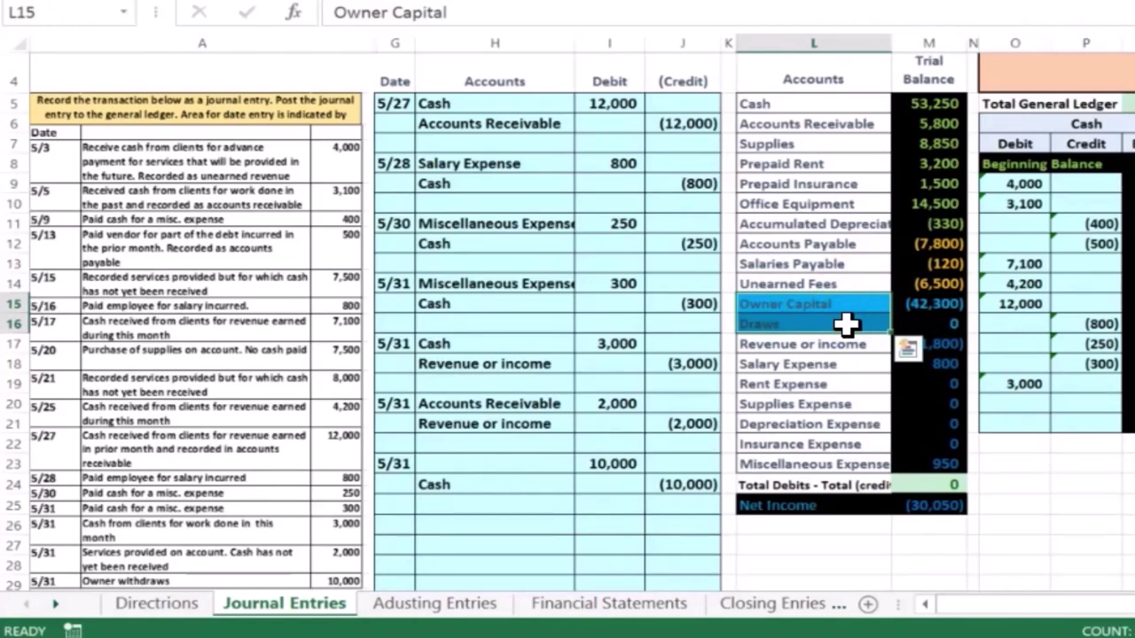
{"action": "left_click_drag", "start_coordinate": [845, 324], "coordinate": [820, 142]}
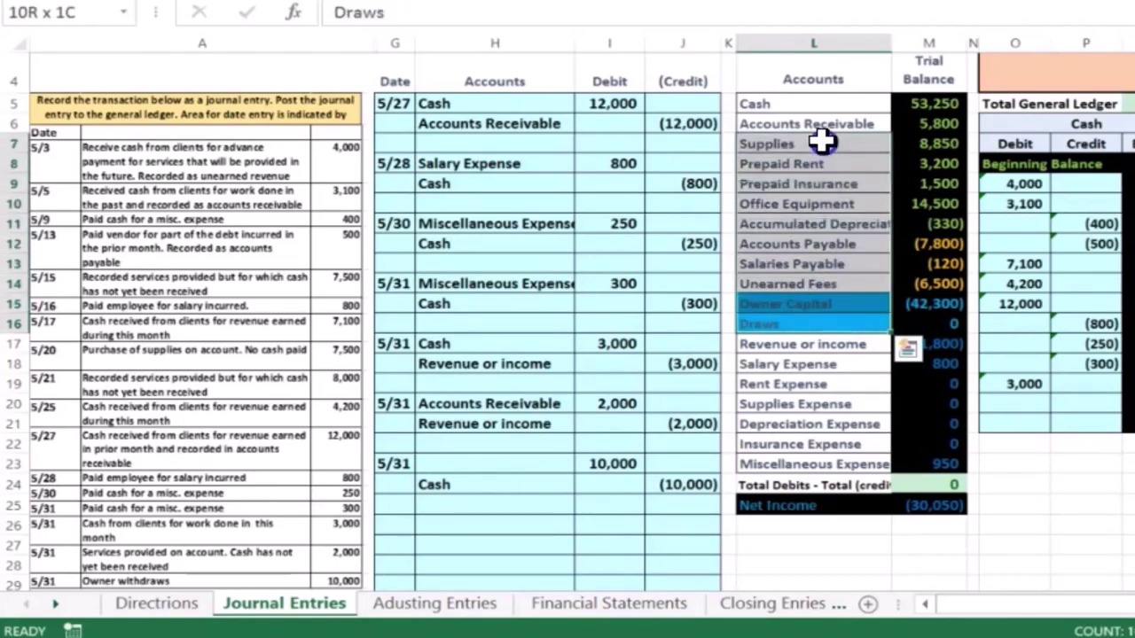
{"action": "left_click_drag", "start_coordinate": [763, 345], "coordinate": [893, 318]}
{"action": "left_click", "coordinate": [916, 306]}
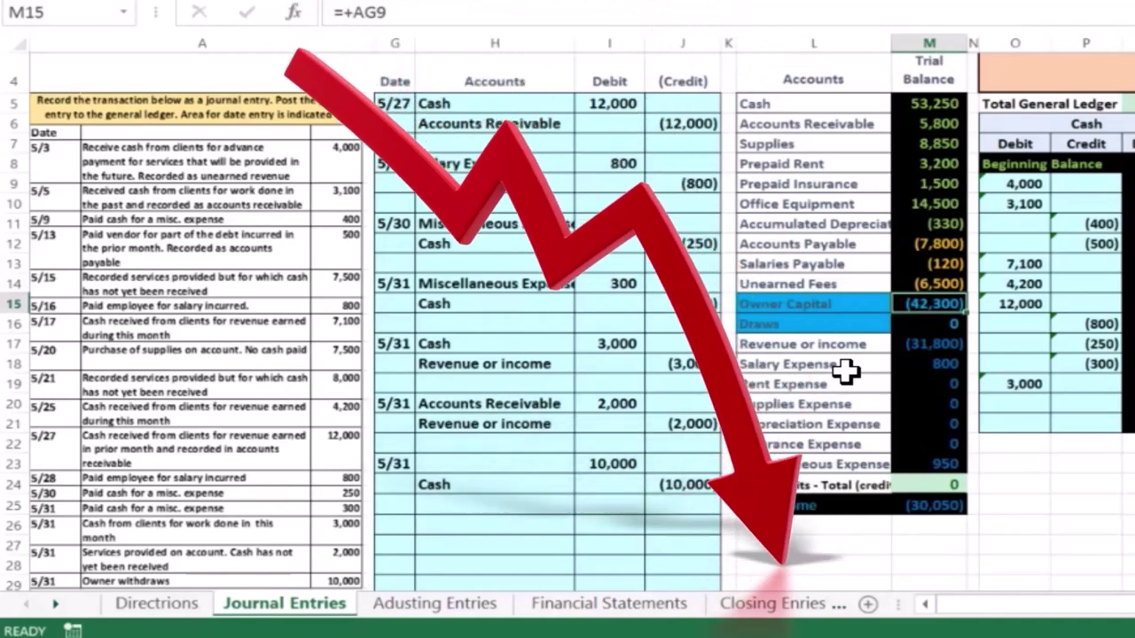
{"action": "left_click", "coordinate": [875, 320]}
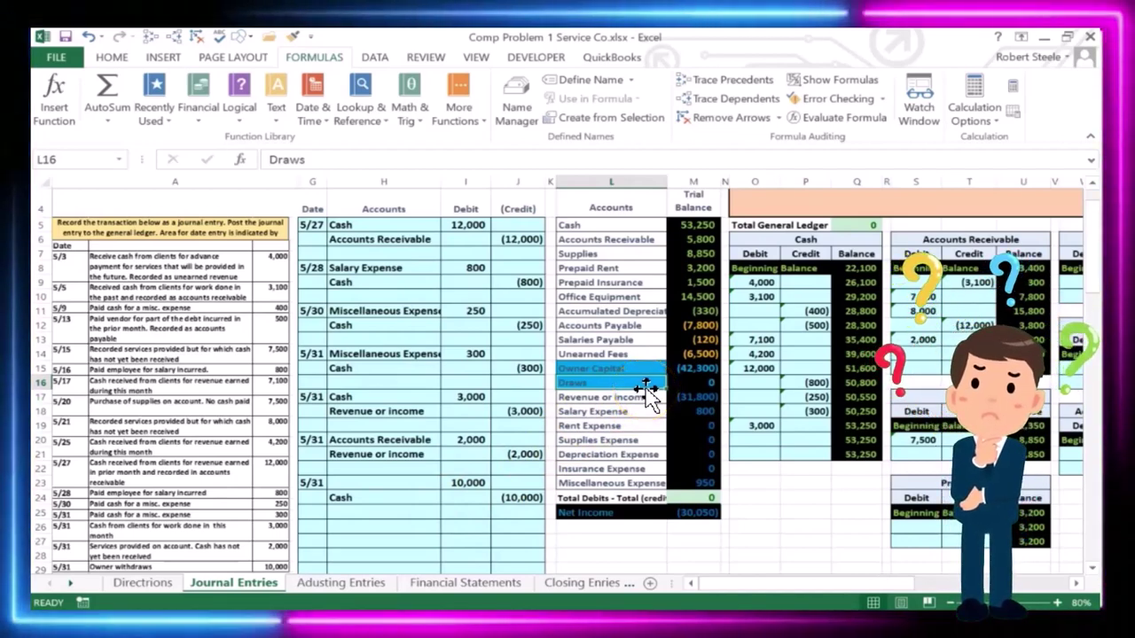
{"action": "left_click", "coordinate": [687, 369]}
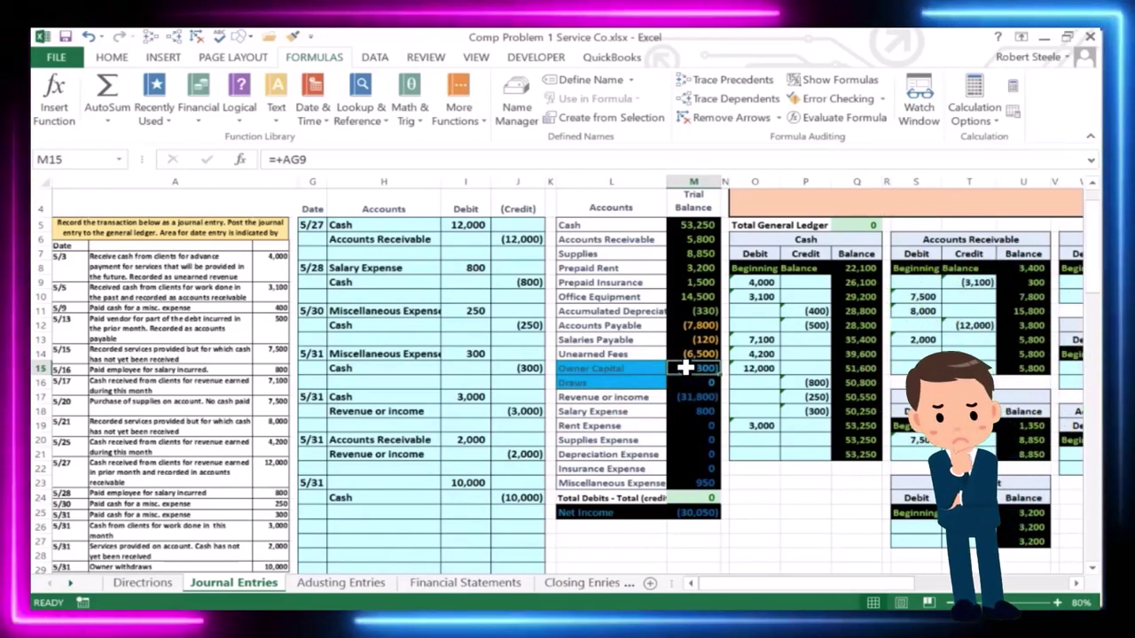
{"action": "left_click", "coordinate": [688, 382]}
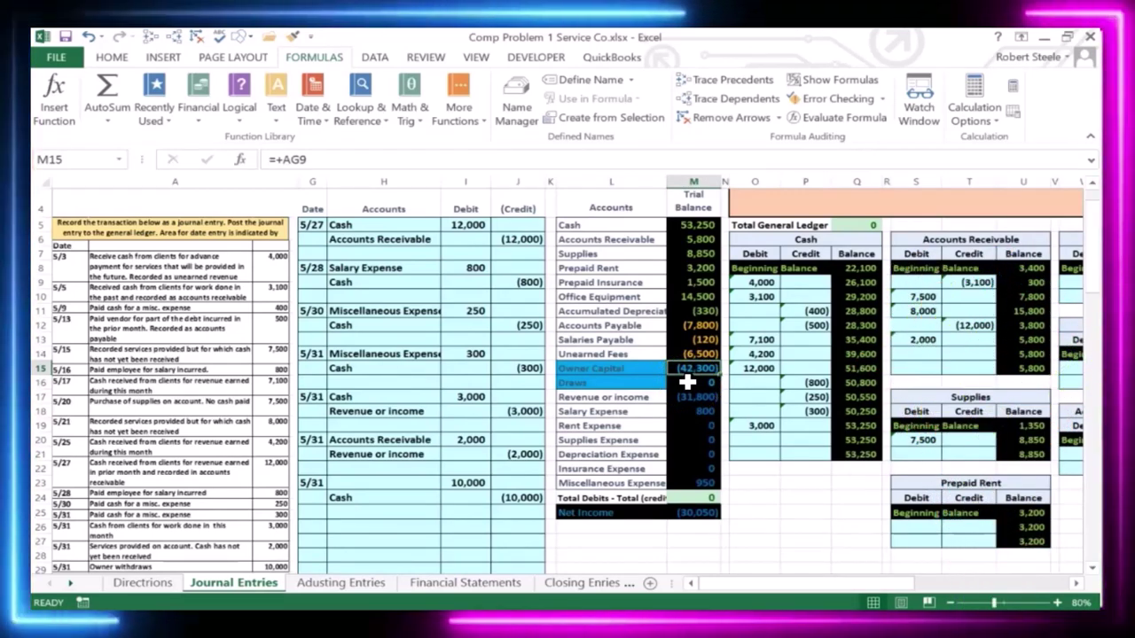
Copy the Draws account name from L16 and paste it as values into H23 for the withdrawal entry's debit line.
{"action": "left_click", "coordinate": [628, 380]}
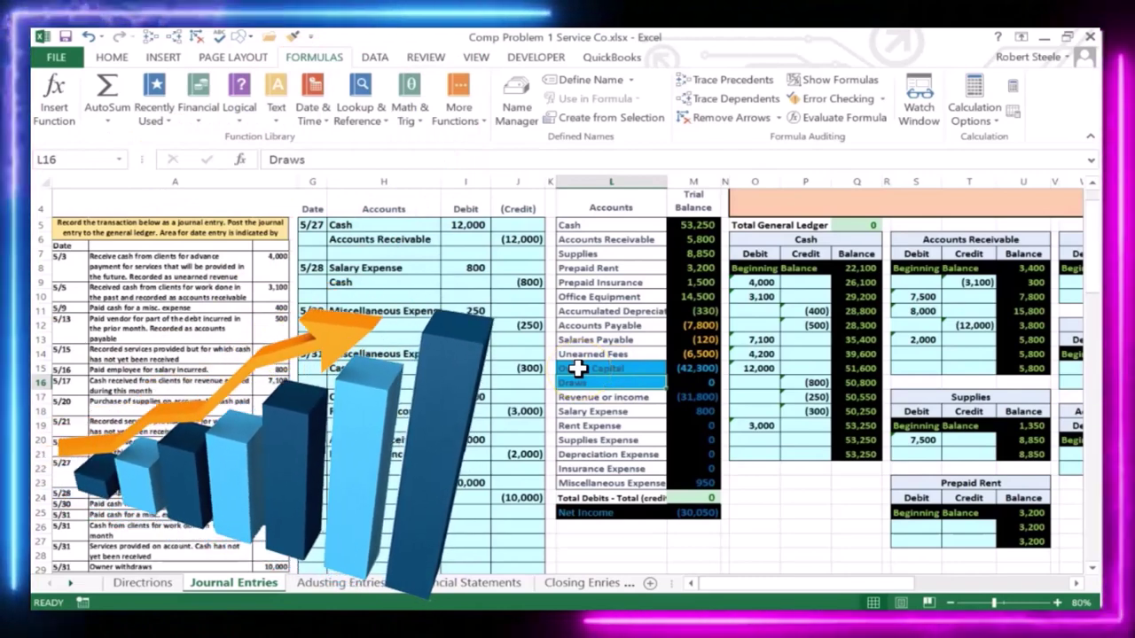
{"action": "right_click", "coordinate": [601, 383]}
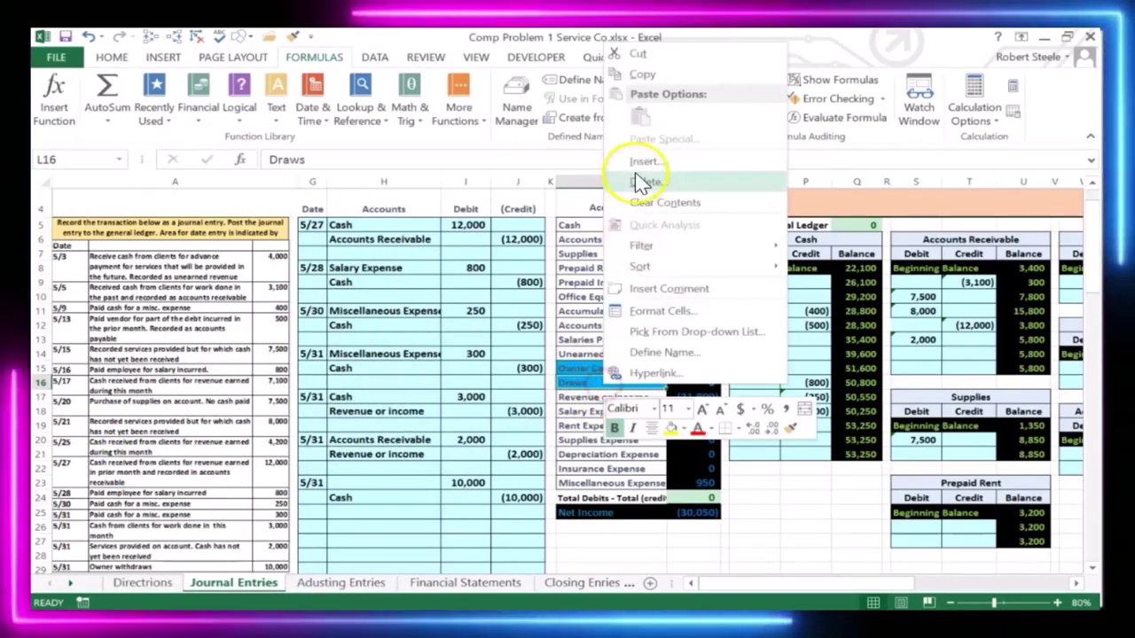
{"action": "left_click", "coordinate": [637, 75]}
{"action": "left_click", "coordinate": [363, 483]}
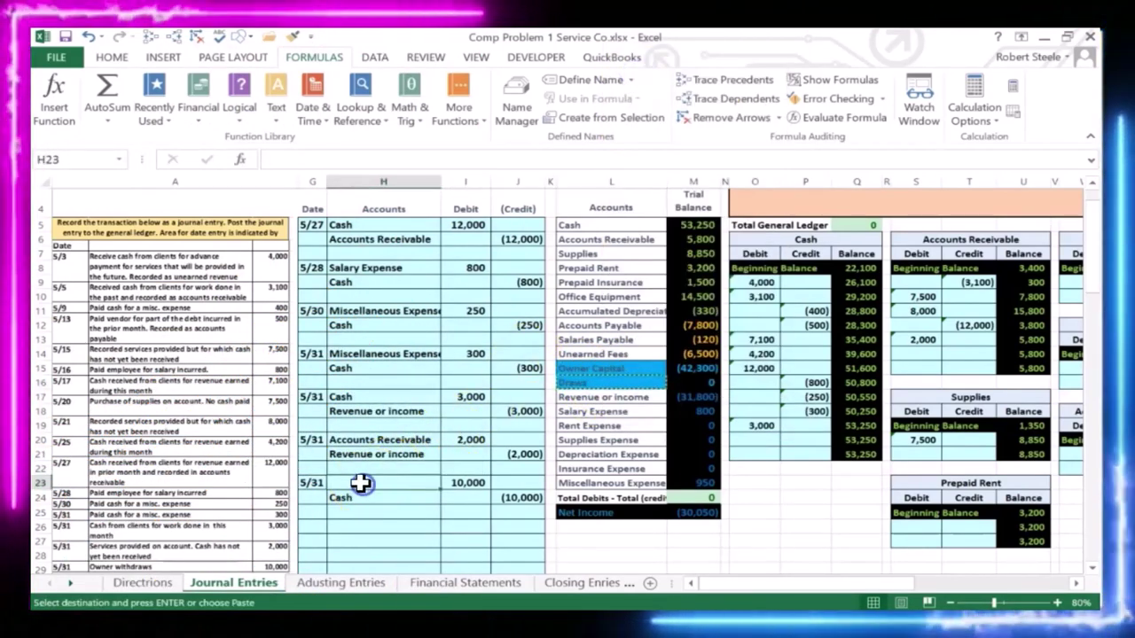
{"action": "right_click", "coordinate": [360, 482]}
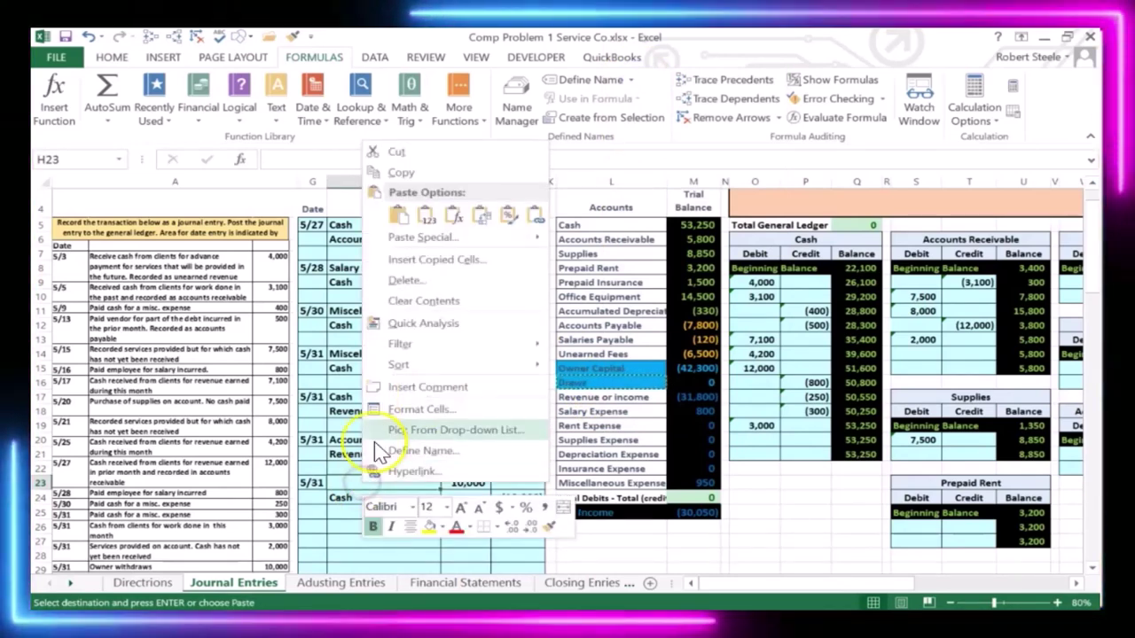
{"action": "left_click", "coordinate": [427, 218]}
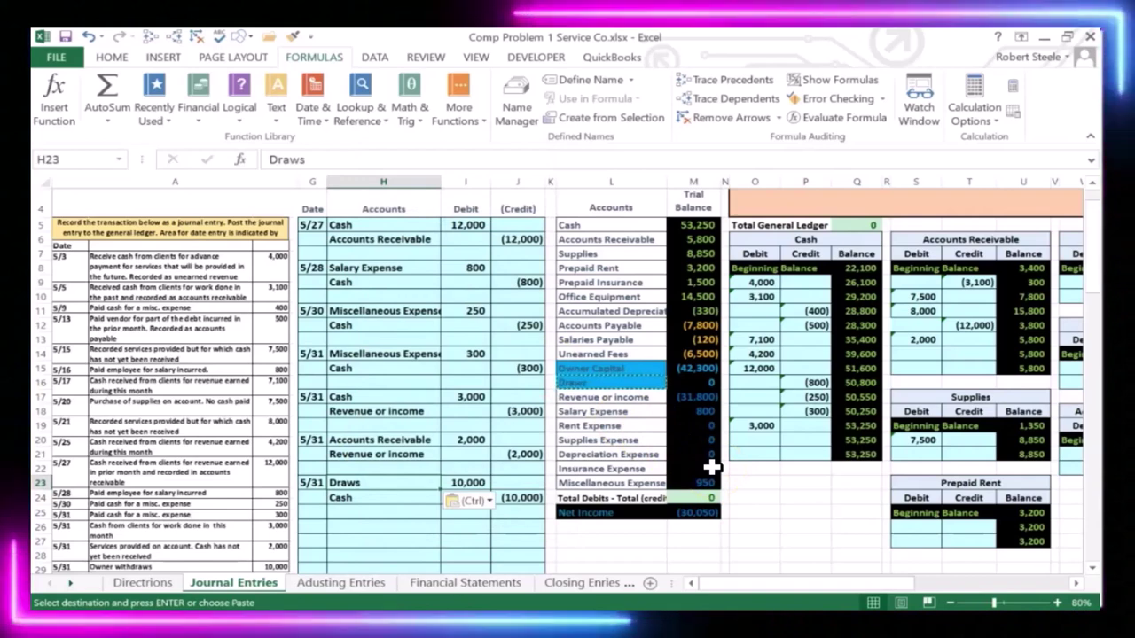
Post the 5/31 withdrawal's debit to the Draws ledger account by linking AE14 to the journal amount in I23.
{"action": "key", "text": "Right"}
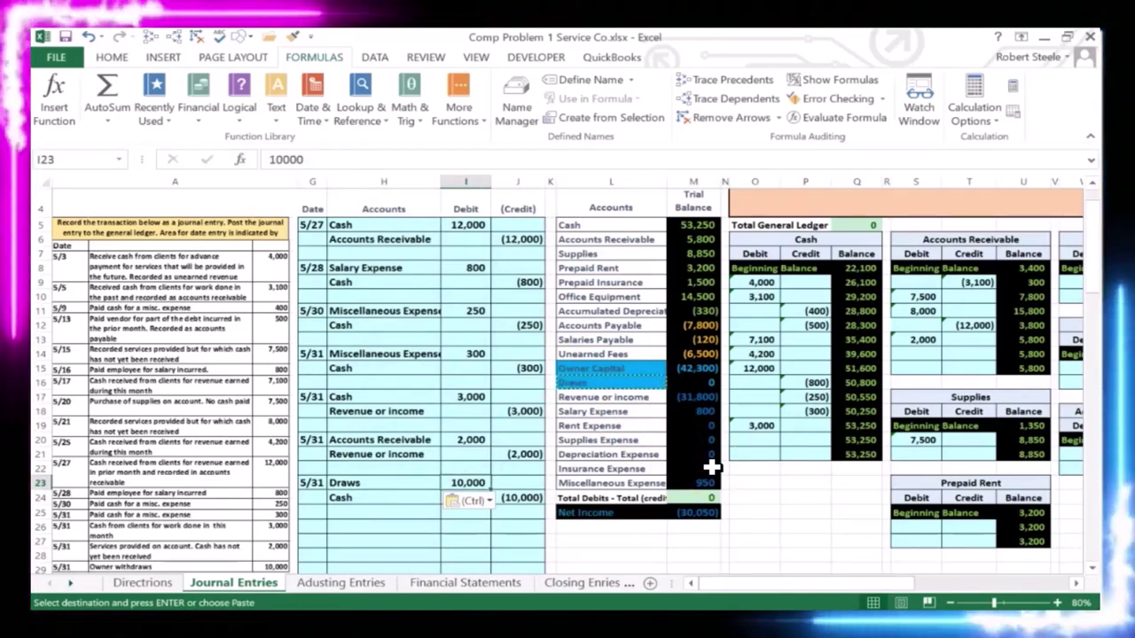
{"action": "key", "text": "Right"}
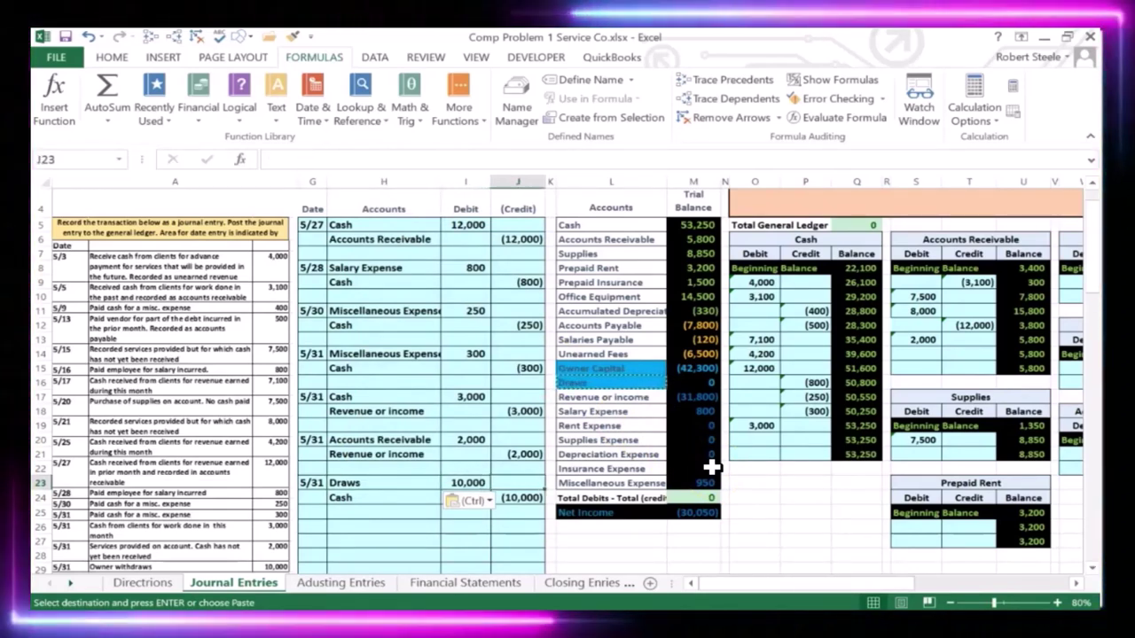
{"action": "key", "text": "Right"}
{"action": "key", "text": "Right"}
{"action": "key", "text": "Right"}
{"action": "key", "text": "Right"}
{"action": "key", "text": "Right"}
{"action": "key", "text": "Right"}
{"action": "key", "text": "Right"}
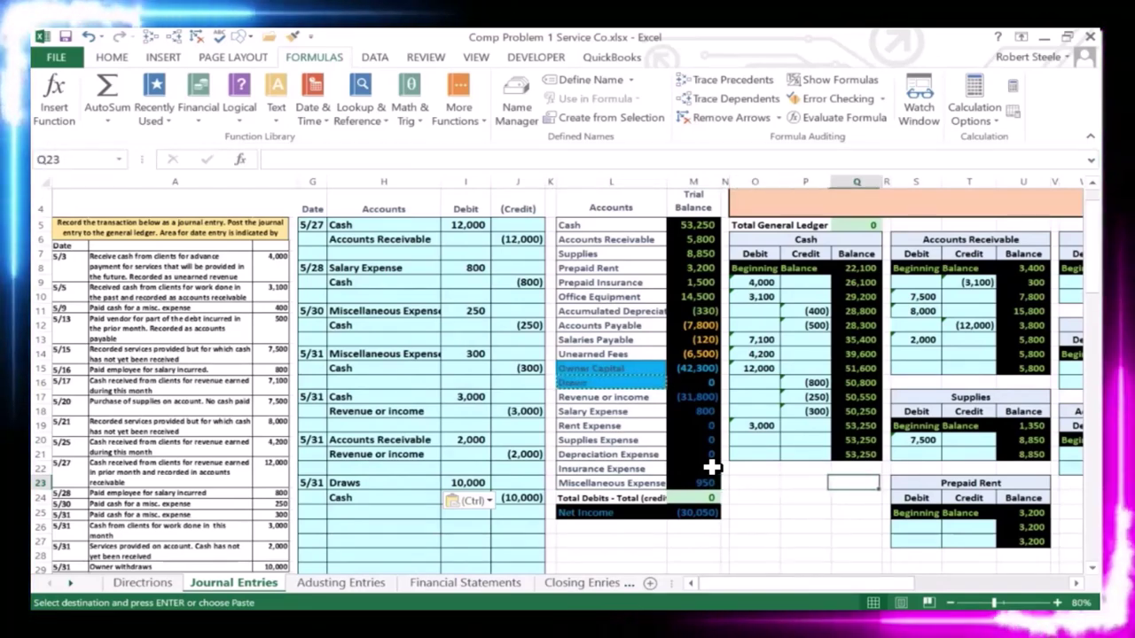
{"action": "key", "text": "Right"}
{"action": "key", "text": "Right"}
{"action": "key", "text": "Right"}
{"action": "key", "text": "Right"}
{"action": "key", "text": "Right"}
{"action": "key", "text": "Right"}
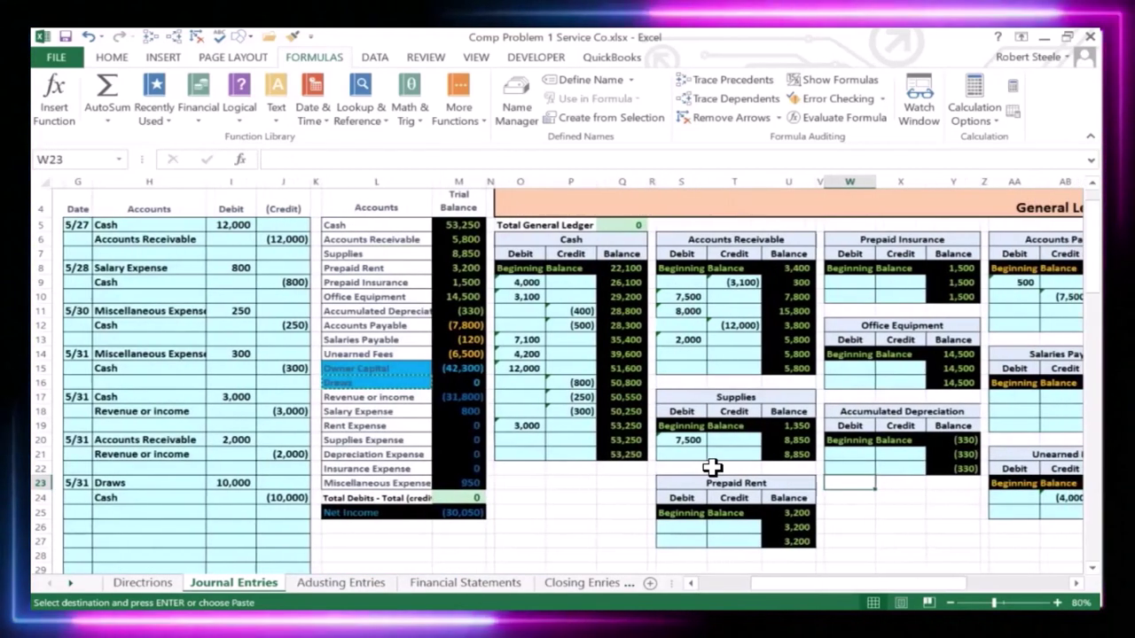
{"action": "key", "text": "Right"}
{"action": "key", "text": "Right"}
{"action": "key", "text": "Right"}
{"action": "key", "text": "Right"}
{"action": "key", "text": "Right"}
{"action": "key", "text": "Right"}
{"action": "key", "text": "Right"}
{"action": "key", "text": "Right"}
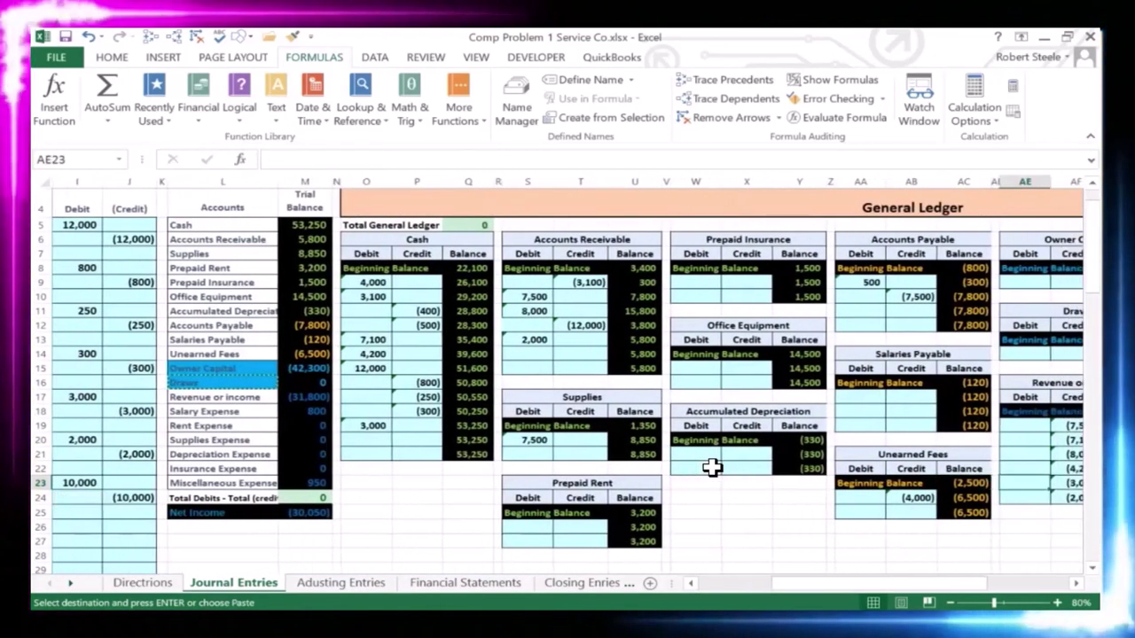
{"action": "key", "text": "Right"}
{"action": "key", "text": "Right"}
{"action": "key", "text": "Up"}
{"action": "key", "text": "Up"}
{"action": "key", "text": "Up"}
{"action": "key", "text": "Up"}
{"action": "key", "text": "Up"}
{"action": "key", "text": "Up"}
{"action": "key", "text": "Up"}
{"action": "key", "text": "Up"}
{"action": "key", "text": "Up"}
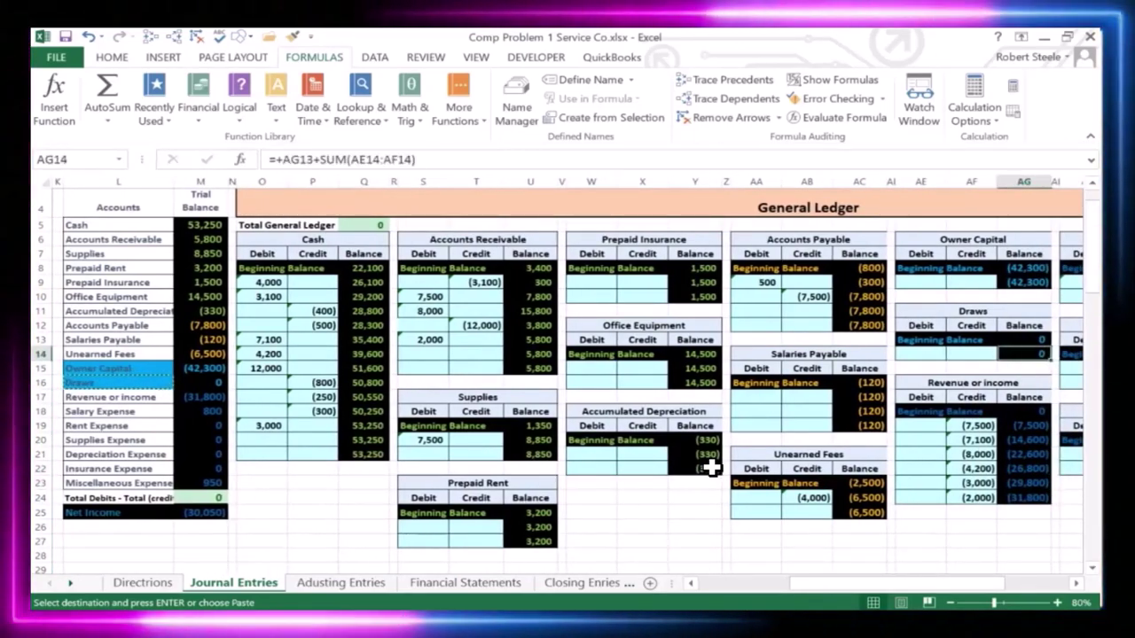
{"action": "key", "text": "Left"}
{"action": "key", "text": "Left"}
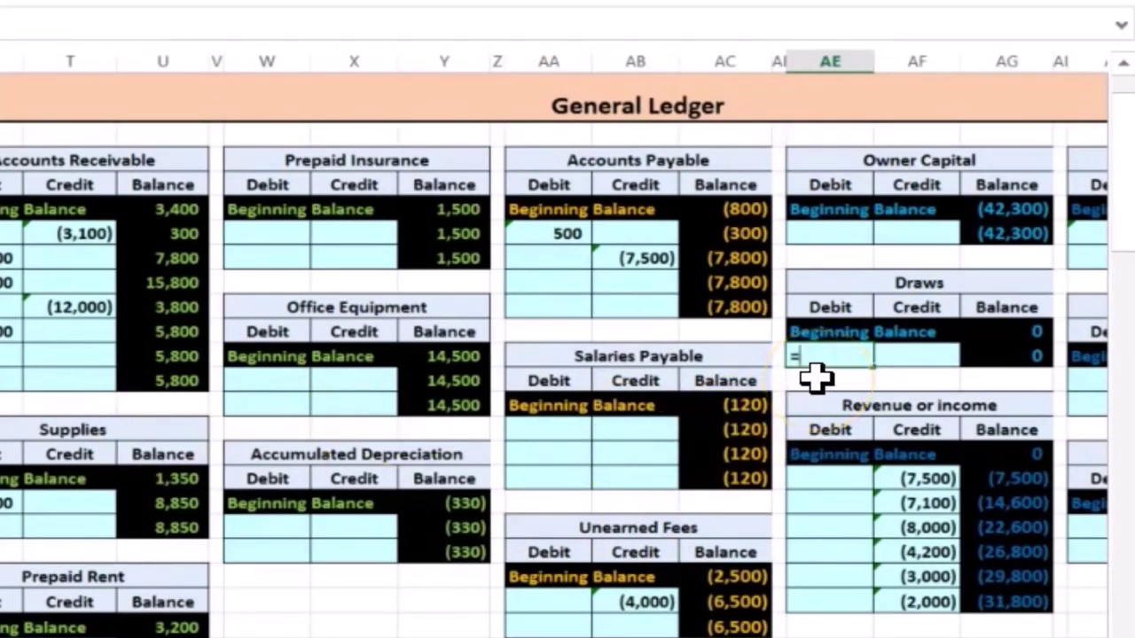
{"action": "type", "text": "="}
{"action": "key", "text": "Left"}
{"action": "key", "text": "Left"}
{"action": "key", "text": "Left"}
{"action": "key", "text": "Left"}
{"action": "key", "text": "Left"}
{"action": "key", "text": "Left"}
{"action": "key", "text": "Left"}
{"action": "key", "text": "Left"}
{"action": "key", "text": "Left"}
{"action": "key", "text": "Left"}
{"action": "key", "text": "Left"}
{"action": "key", "text": "Left"}
{"action": "key", "text": "Left"}
{"action": "key", "text": "Left"}
{"action": "key", "text": "Left"}
{"action": "key", "text": "Left"}
{"action": "key", "text": "Left"}
{"action": "key", "text": "Left"}
{"action": "key", "text": "Left"}
{"action": "key", "text": "Left"}
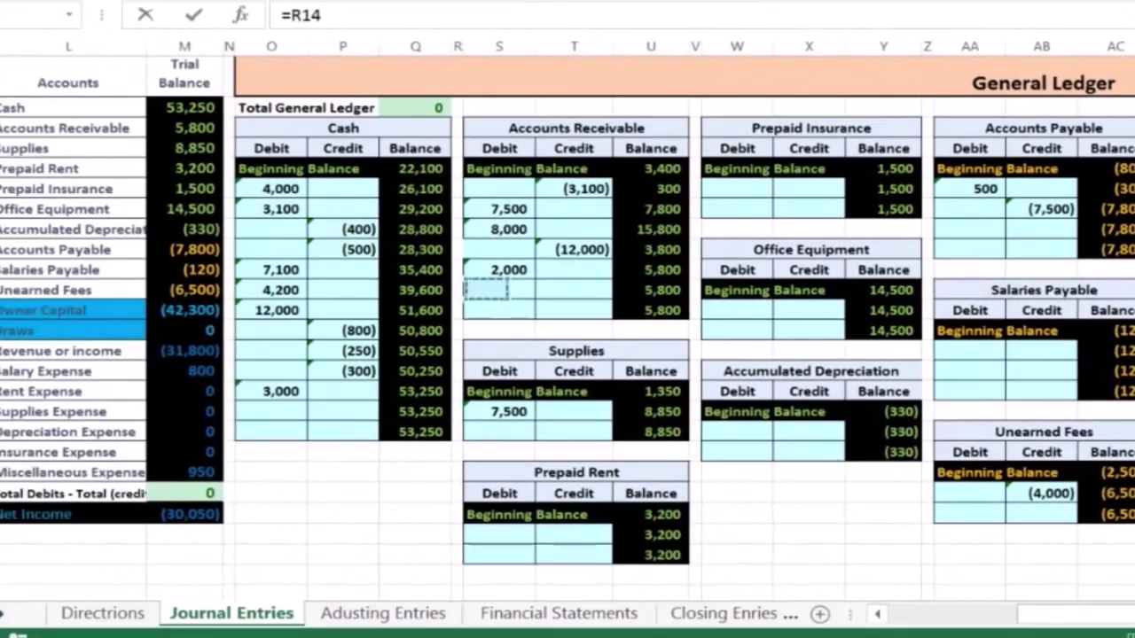
{"action": "key", "text": "Right"}
{"action": "key", "text": "Right"}
{"action": "key", "text": "Right"}
{"action": "key", "text": "Right"}
{"action": "key", "text": "Right"}
{"action": "key", "text": "Right"}
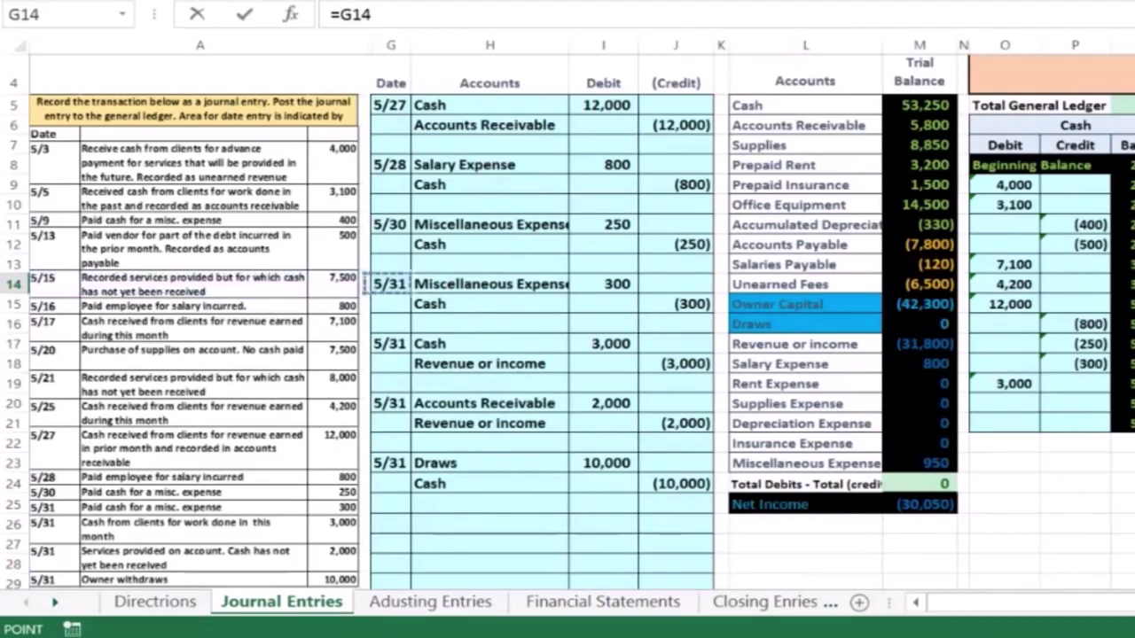
{"action": "key", "text": "Right"}
{"action": "key", "text": "Right"}
{"action": "key", "text": "Right"}
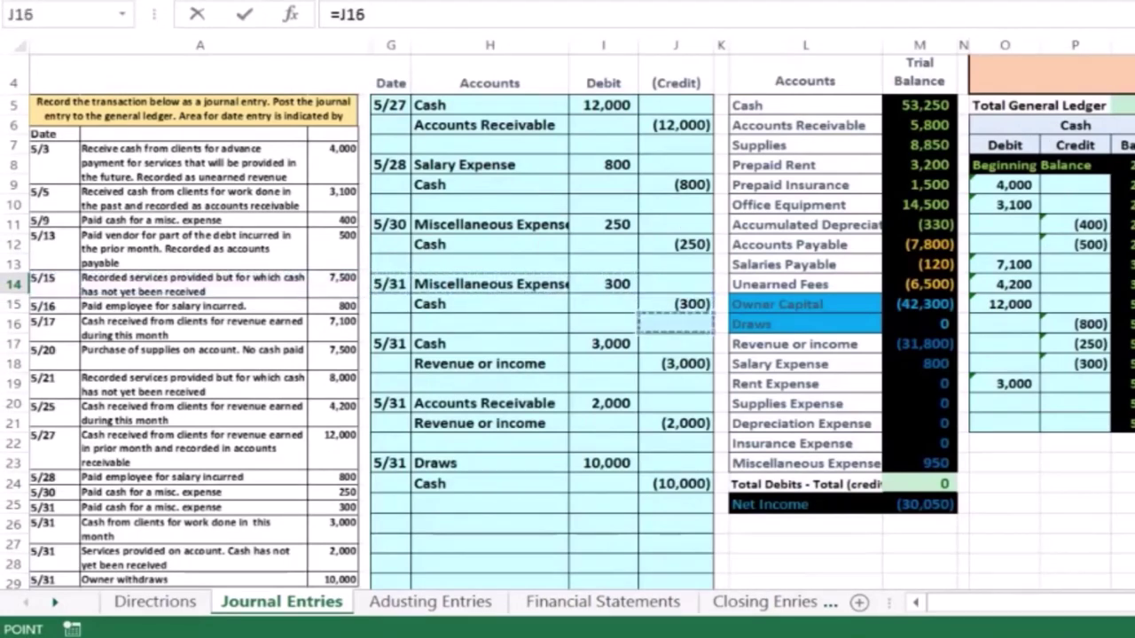
{"action": "key", "text": "Down"}
{"action": "key", "text": "Down"}
{"action": "key", "text": "Down"}
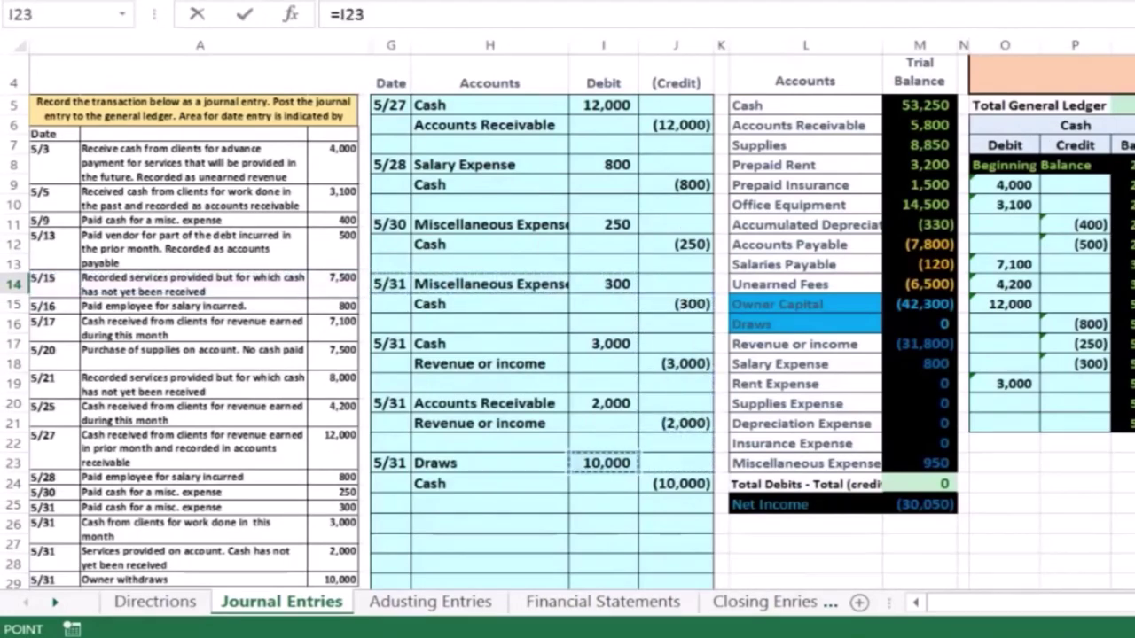
{"action": "key", "text": "Return"}
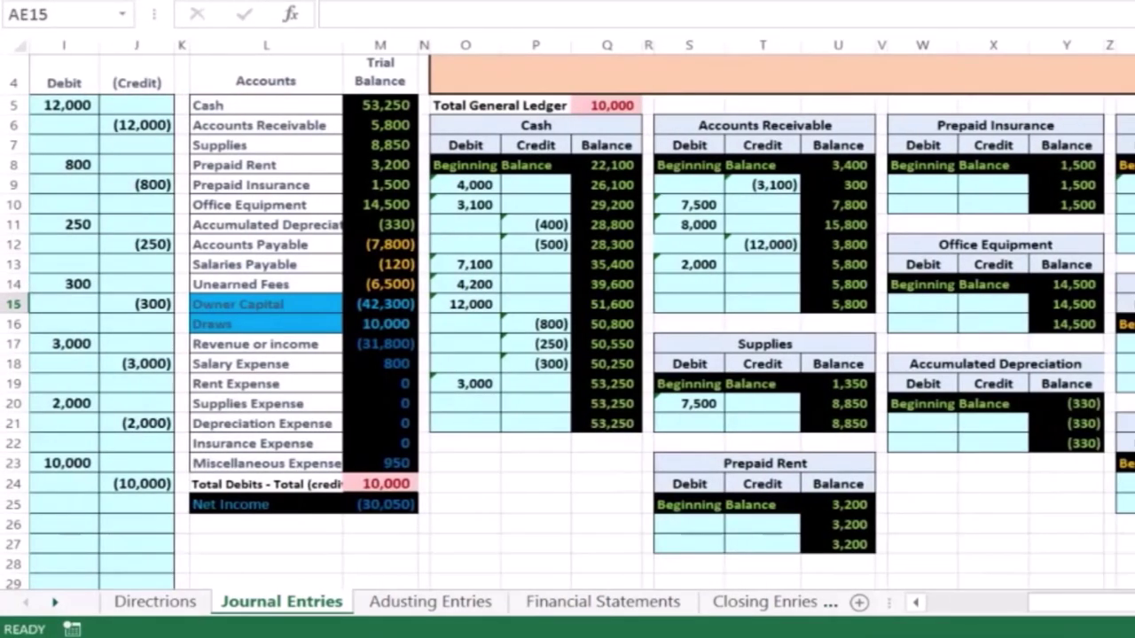
Post the 5/31 withdrawal's credit to the Cash ledger account by linking P20 to the journal amount in J24.
{"action": "key", "text": "Left"}
{"action": "key", "text": "Left"}
{"action": "key", "text": "Left"}
{"action": "key", "text": "Left"}
{"action": "key", "text": "Left"}
{"action": "key", "text": "Left"}
{"action": "key", "text": "Left"}
{"action": "key", "text": "Left"}
{"action": "key", "text": "Left"}
{"action": "key", "text": "Left"}
{"action": "key", "text": "Left"}
{"action": "key", "text": "Down"}
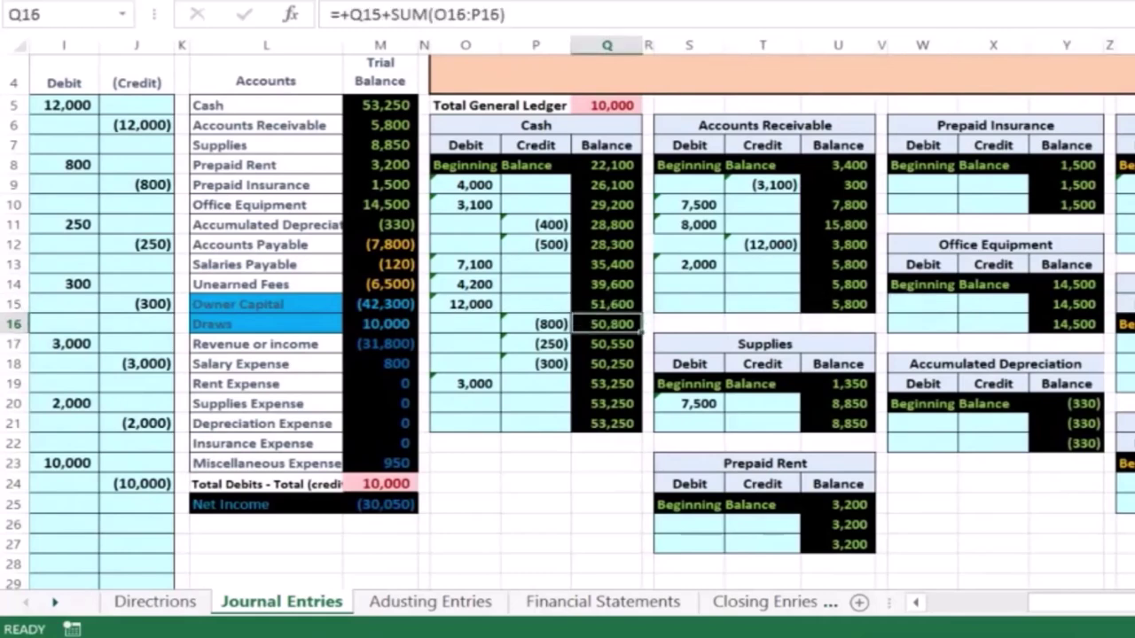
{"action": "key", "text": "Left"}
{"action": "key", "text": "Left"}
{"action": "key", "text": "Left"}
{"action": "key", "text": "Left"}
{"action": "key", "text": "Left"}
{"action": "key", "text": "Right"}
{"action": "key", "text": "Down"}
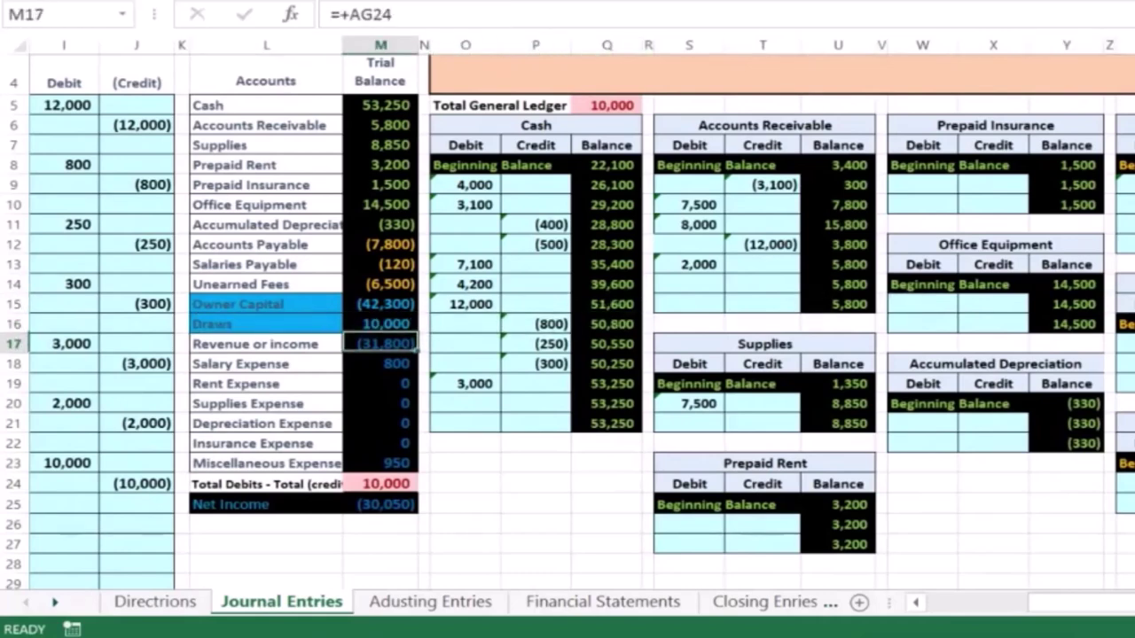
{"action": "key", "text": "Down"}
{"action": "key", "text": "Down"}
{"action": "key", "text": "Down"}
{"action": "key", "text": "Down"}
{"action": "key", "text": "Down"}
{"action": "key", "text": "Down"}
{"action": "key", "text": "Down"}
{"action": "key", "text": "Left"}
{"action": "key", "text": "Left"}
{"action": "key", "text": "Left"}
{"action": "key", "text": "Left"}
{"action": "key", "text": "Left"}
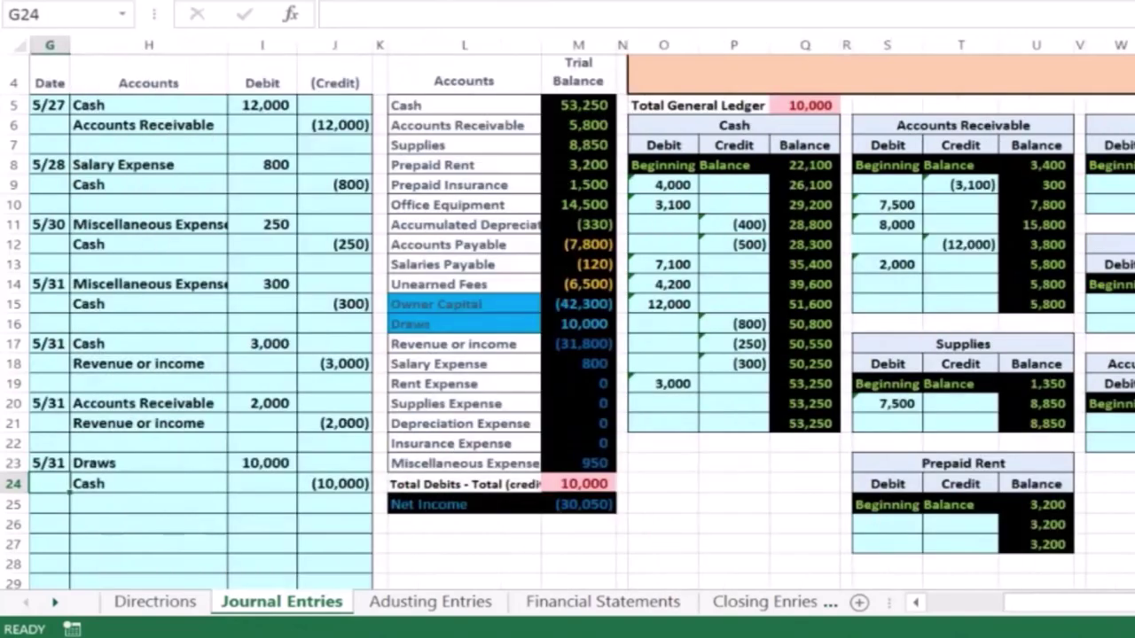
{"action": "key", "text": "Right"}
{"action": "key", "text": "Right"}
{"action": "key", "text": "Right"}
{"action": "key", "text": "Right"}
{"action": "key", "text": "Right"}
{"action": "key", "text": "Right"}
{"action": "key", "text": "Right"}
{"action": "key", "text": "Right"}
{"action": "key", "text": "Right"}
{"action": "key", "text": "Up"}
{"action": "key", "text": "Up"}
{"action": "key", "text": "Up"}
{"action": "key", "text": "Up"}
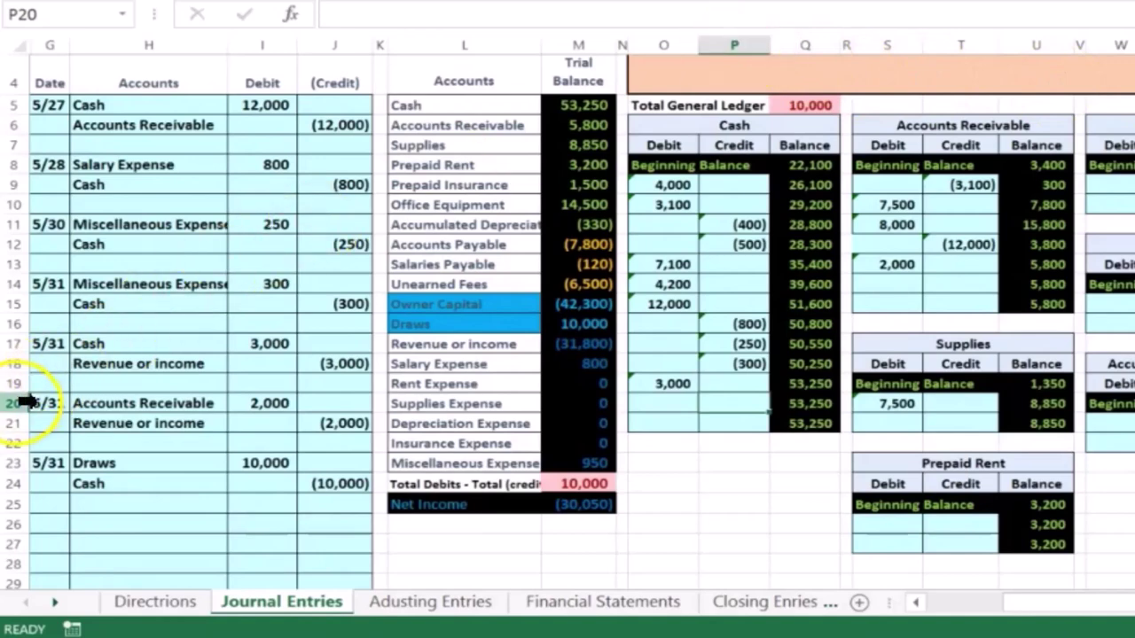
{"action": "type", "text": "="}
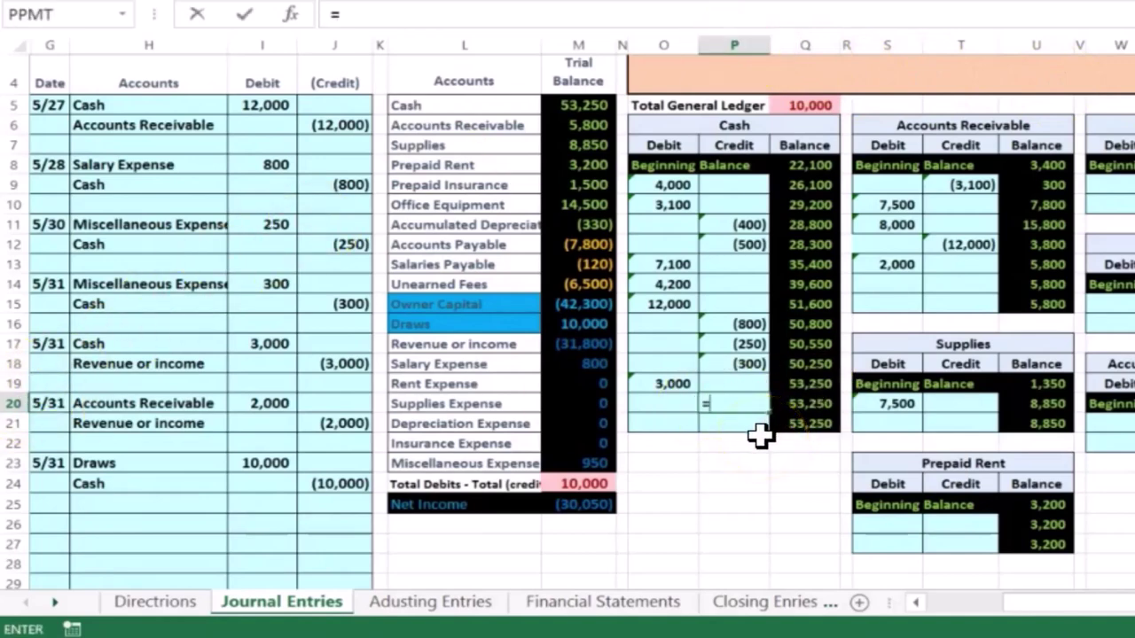
{"action": "key", "text": "Left"}
{"action": "key", "text": "Left"}
{"action": "key", "text": "Left"}
{"action": "key", "text": "Left"}
{"action": "key", "text": "Left"}
{"action": "key", "text": "Left"}
{"action": "key", "text": "Left"}
{"action": "key", "text": "Right"}
{"action": "key", "text": "Down"}
{"action": "key", "text": "Down"}
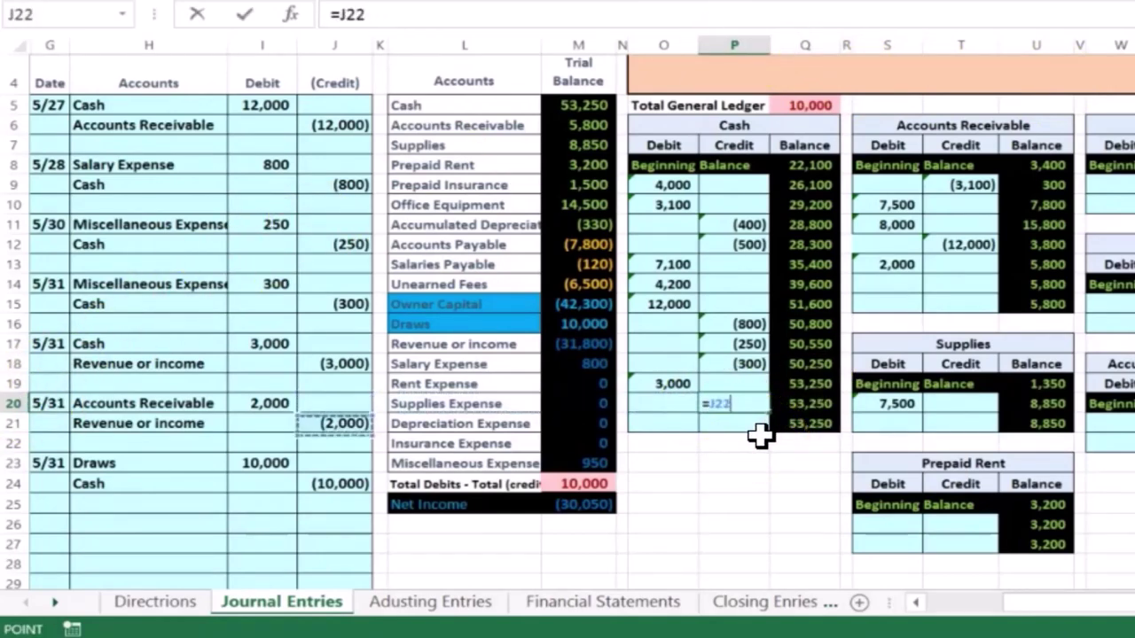
{"action": "key", "text": "Down"}
{"action": "key", "text": "Down"}
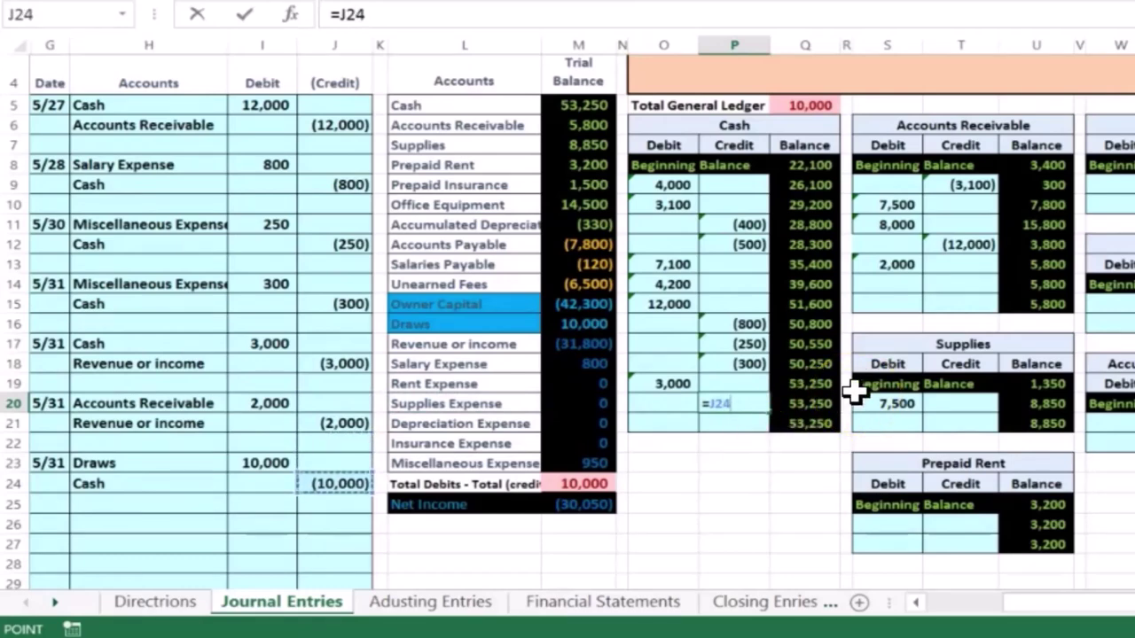
{"action": "key", "text": "Return"}
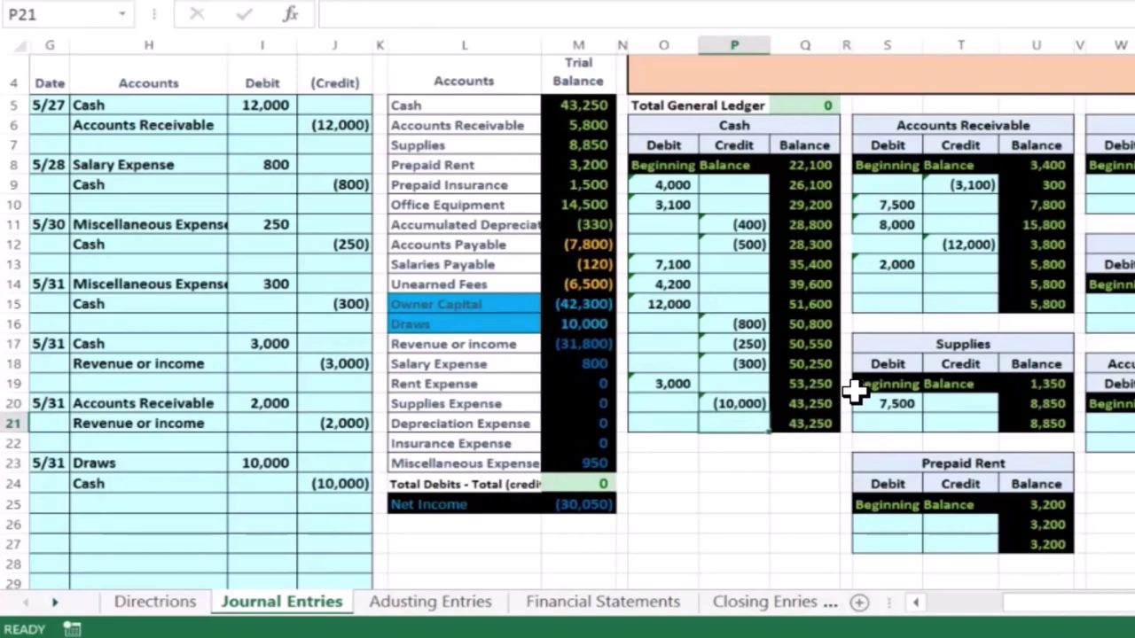
Check the trial balance's Cash balance and debit-credit difference, and the owner's equity formula in the accounting equation.
{"action": "left_click", "coordinate": [580, 106]}
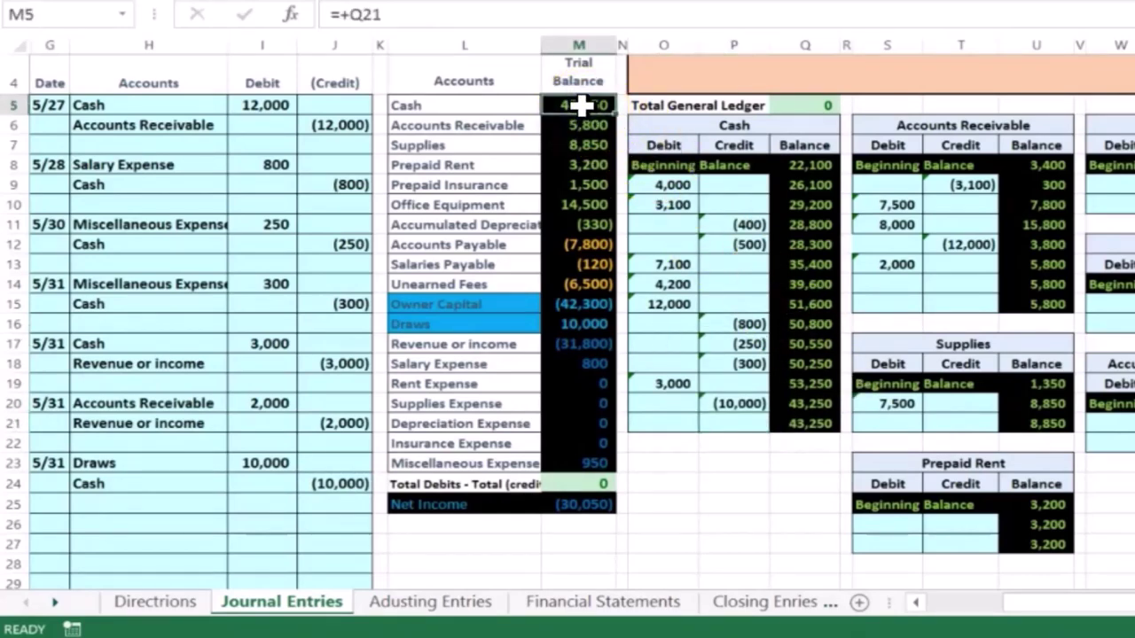
{"action": "left_click", "coordinate": [598, 483]}
{"action": "scroll", "coordinate": [615, 467], "scroll_direction": "up", "scroll_amount": 1}
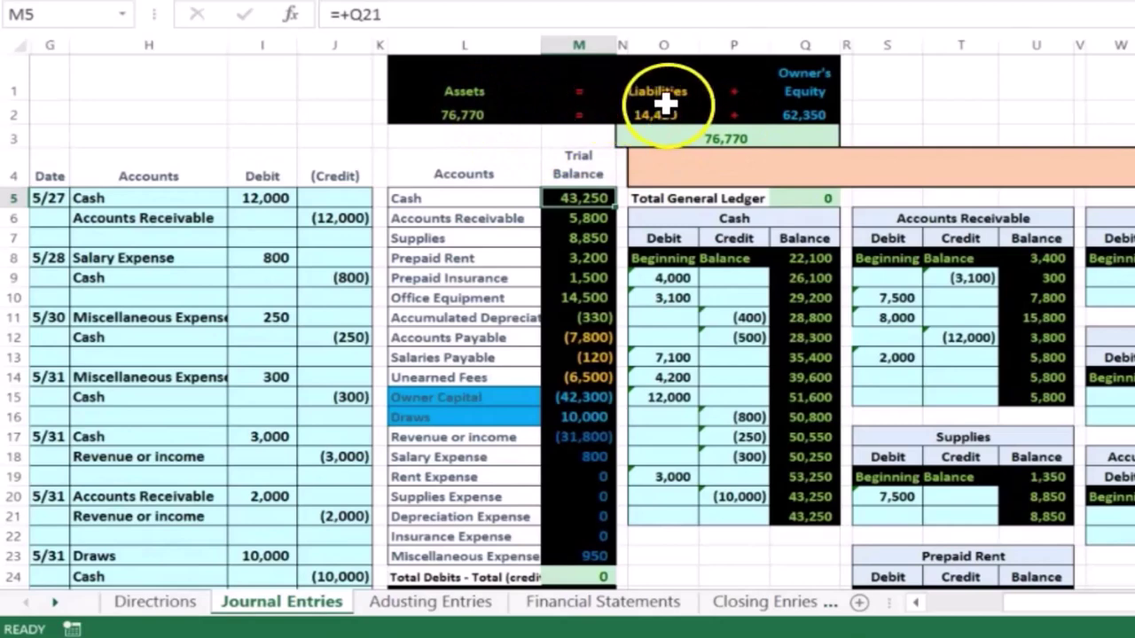
{"action": "left_click", "coordinate": [799, 113]}
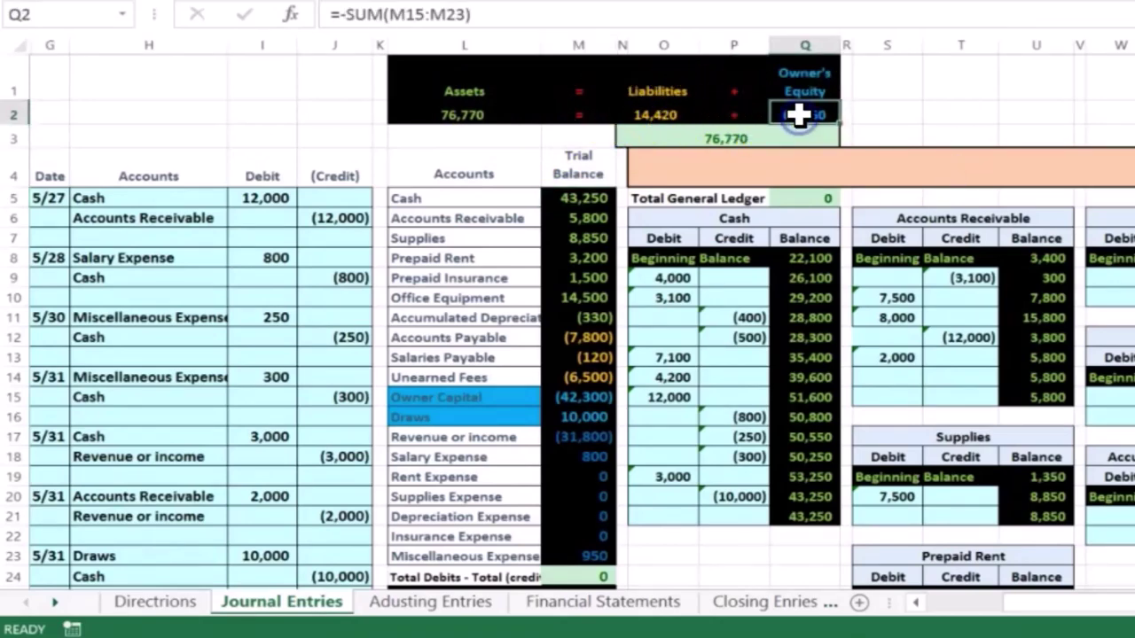
{"action": "left_click", "coordinate": [585, 196]}
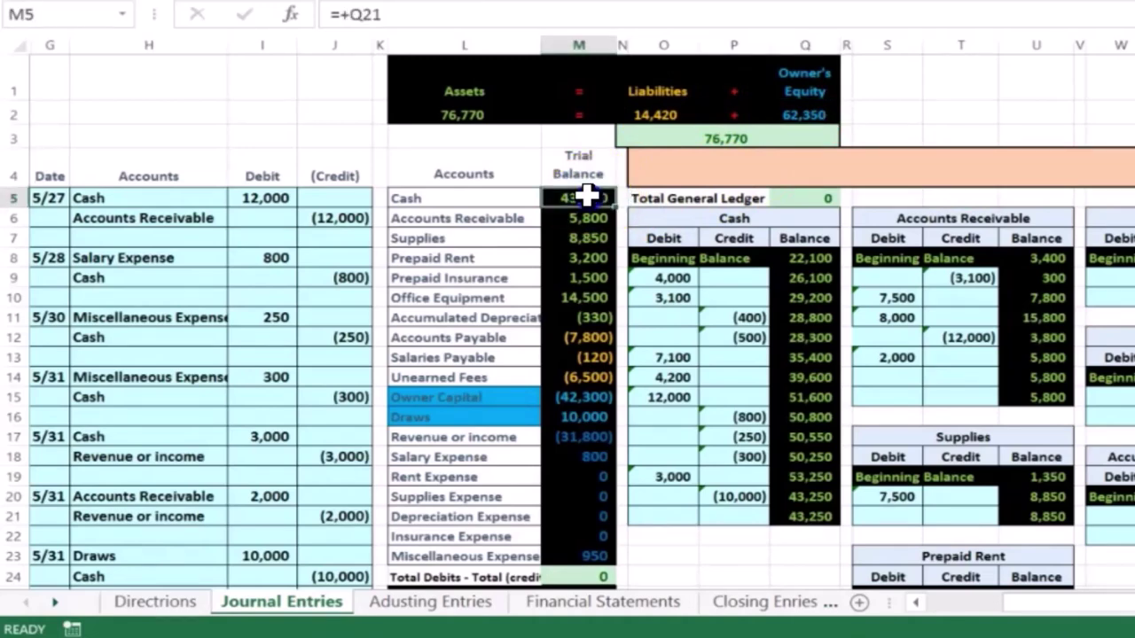
Compare the sum of the asset and liability balances in M5:M14 with the equity section in M15:M23, including Draws.
{"action": "left_click_drag", "start_coordinate": [588, 195], "coordinate": [588, 298]}
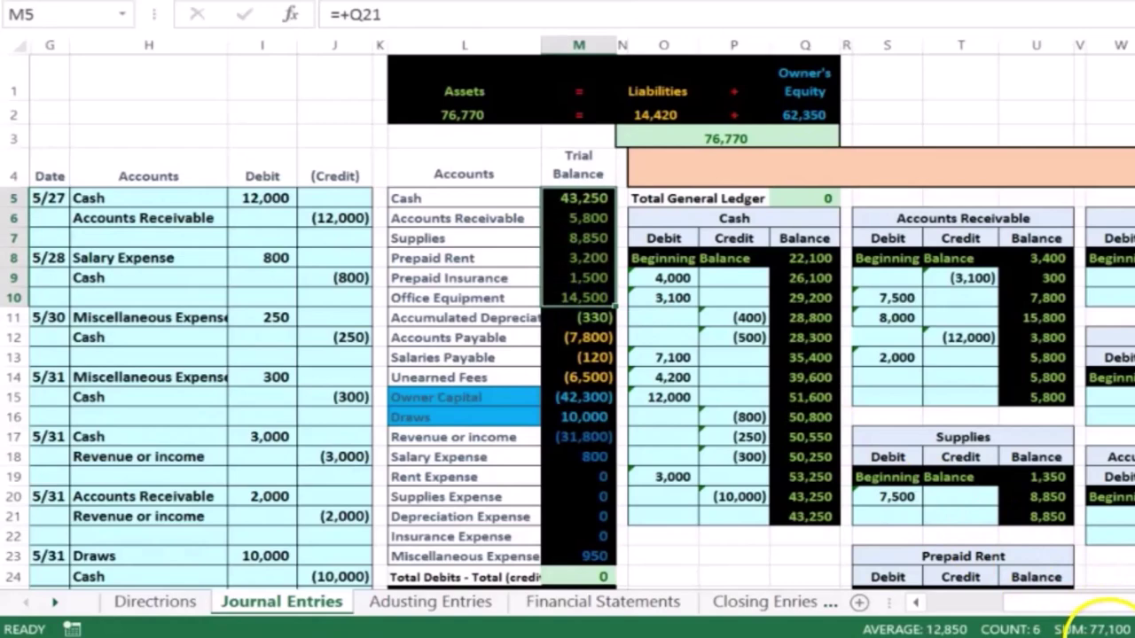
{"action": "left_click", "coordinate": [566, 204]}
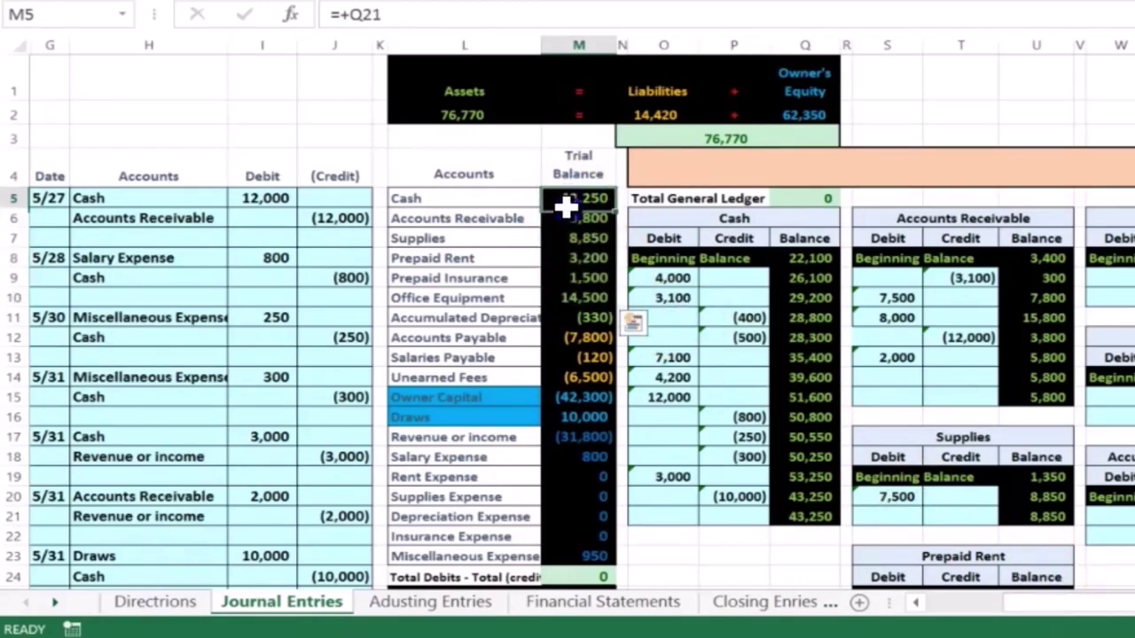
{"action": "left_click_drag", "start_coordinate": [566, 206], "coordinate": [579, 372]}
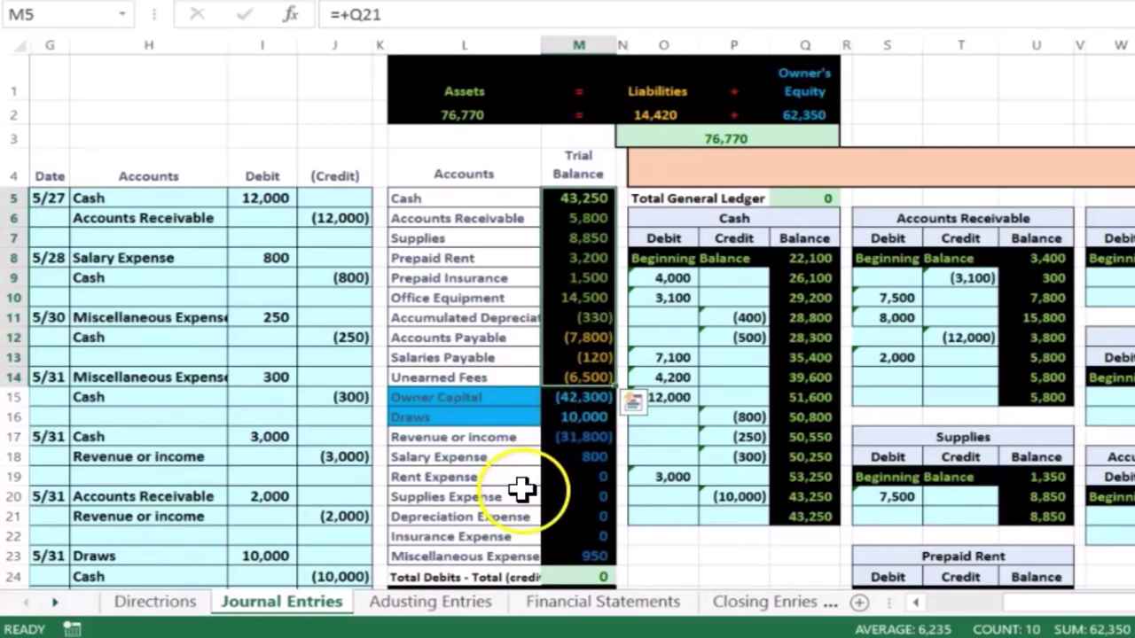
{"action": "left_click_drag", "start_coordinate": [578, 398], "coordinate": [621, 553]}
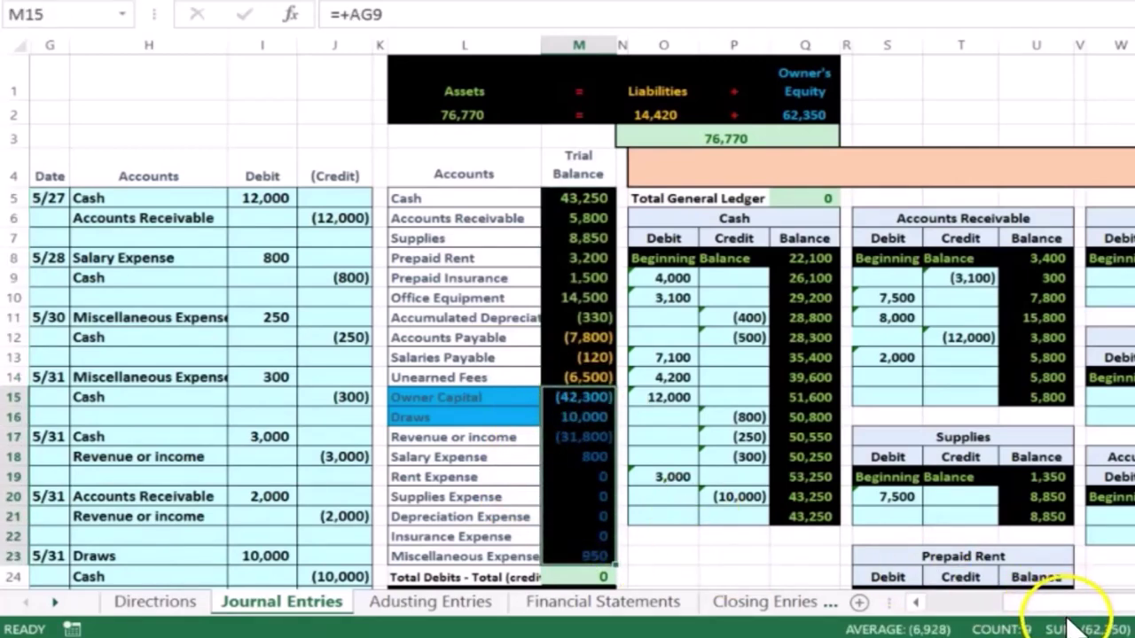
{"action": "left_click_drag", "start_coordinate": [581, 201], "coordinate": [578, 380]}
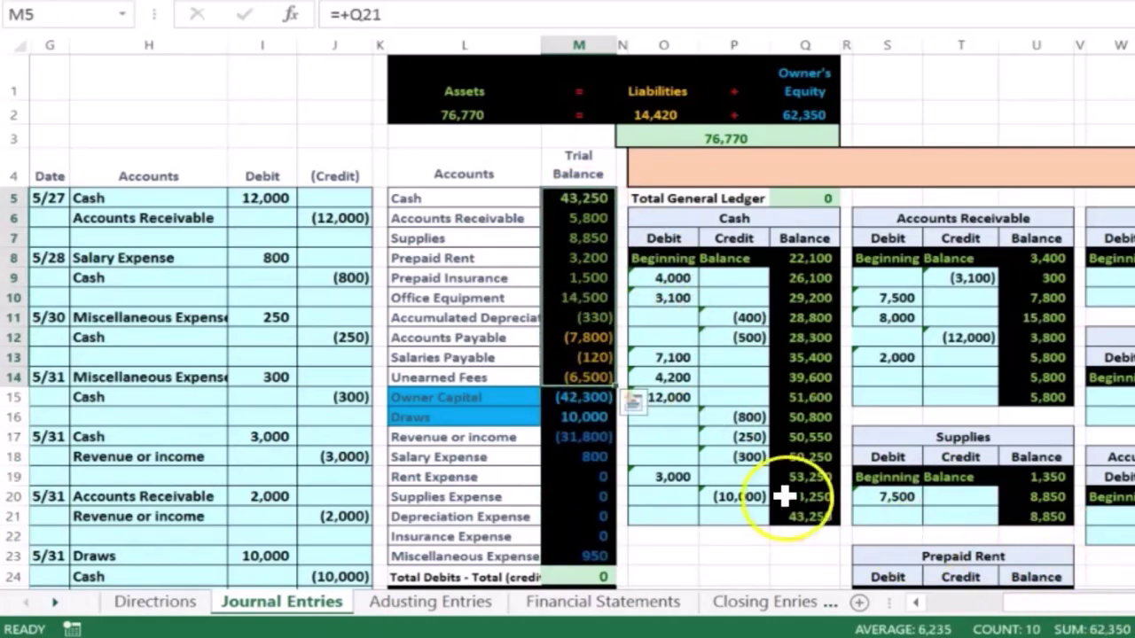
{"action": "left_click", "coordinate": [508, 414]}
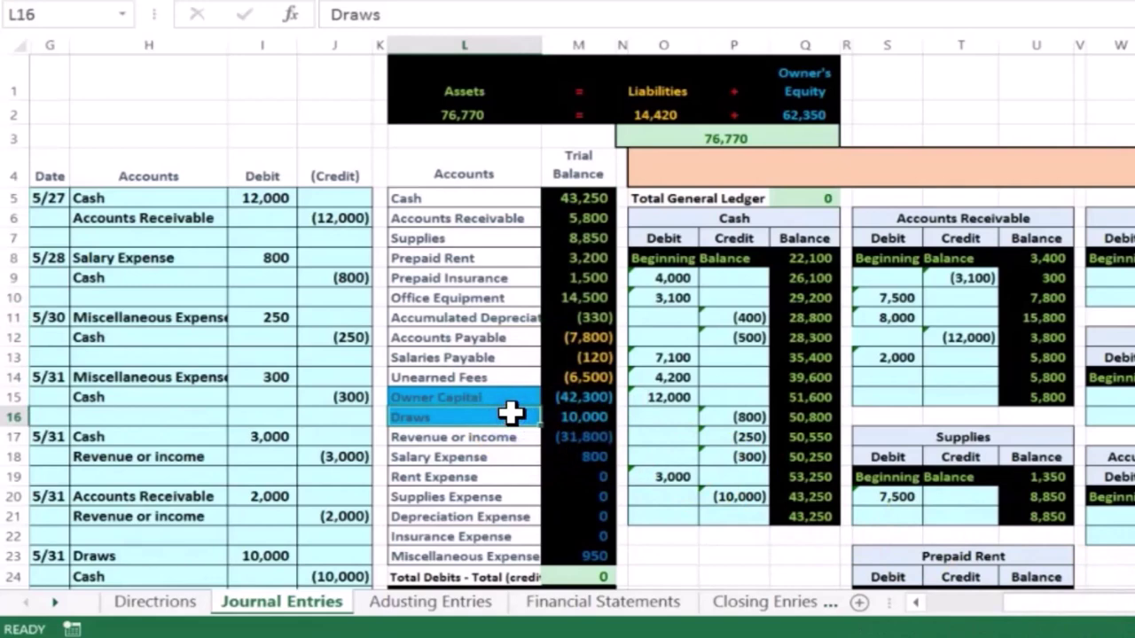